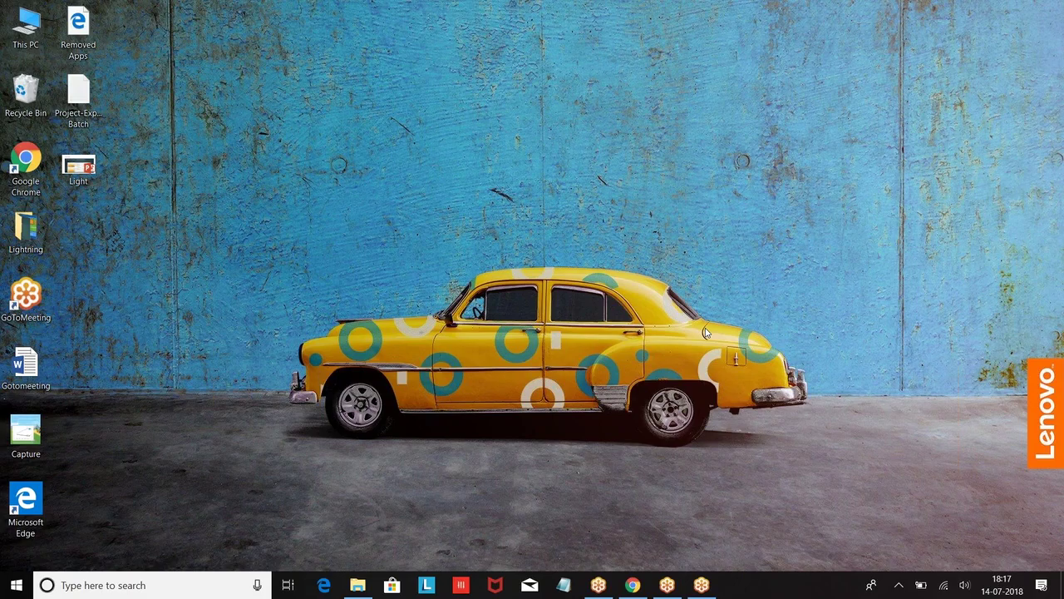
Close all six Salesforce documentation and search tabs, then relaunch Google Chrome from the desktop
click(633, 584)
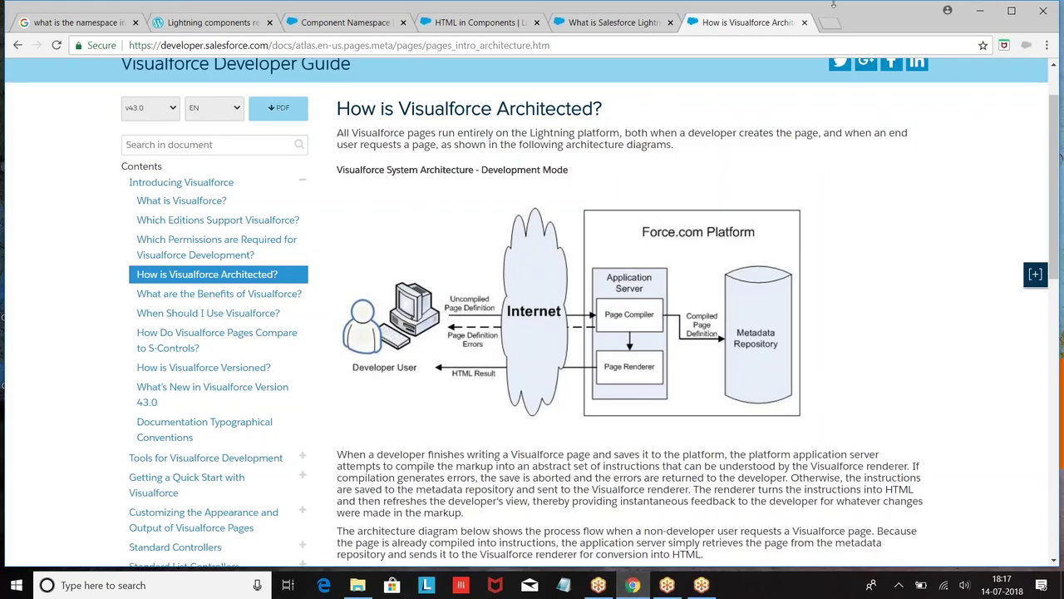
click(804, 23)
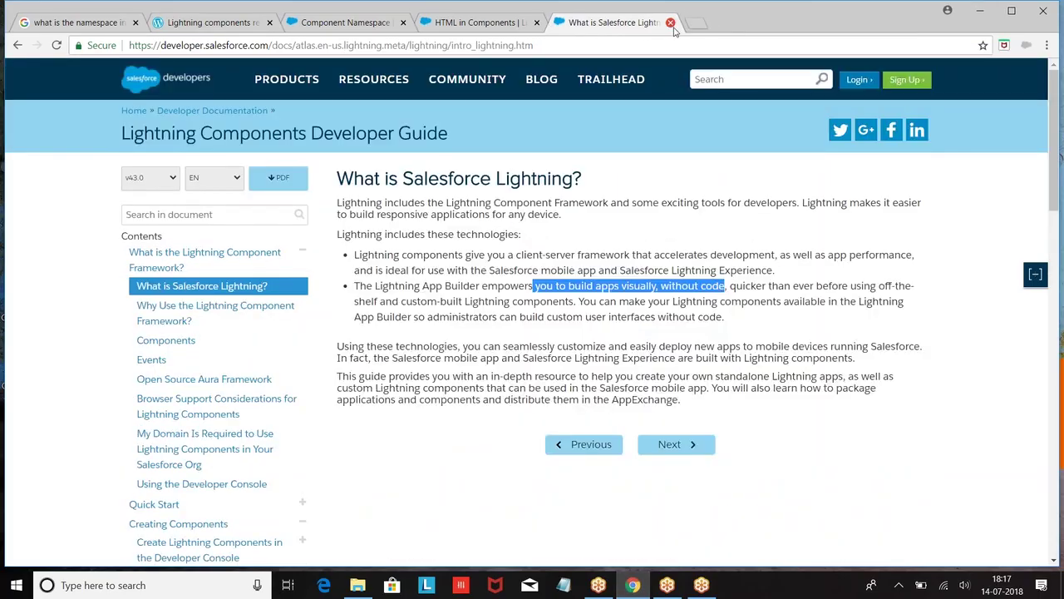
click(671, 23)
click(536, 22)
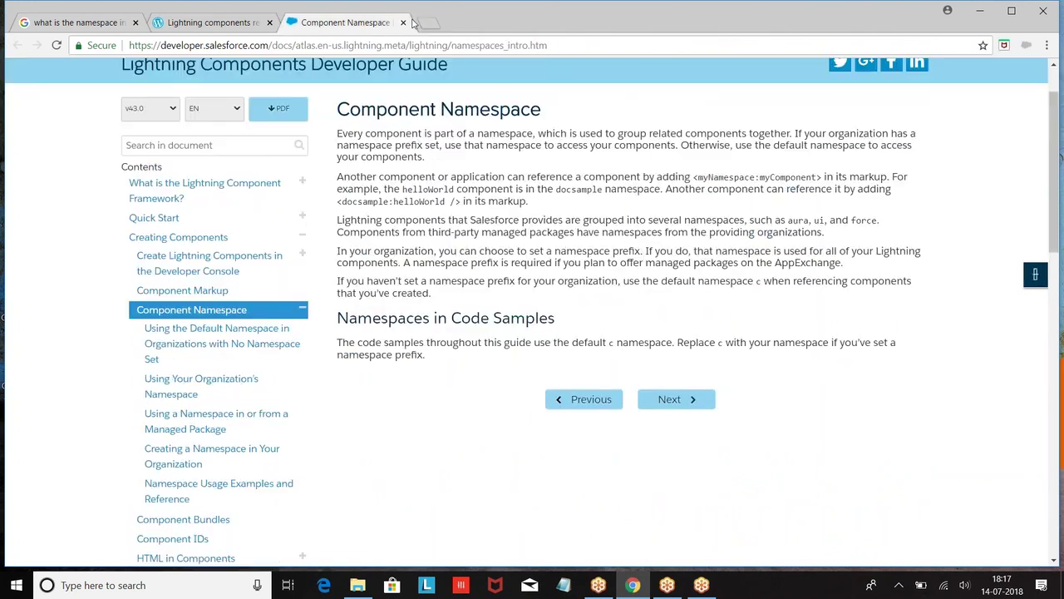
click(402, 23)
click(270, 22)
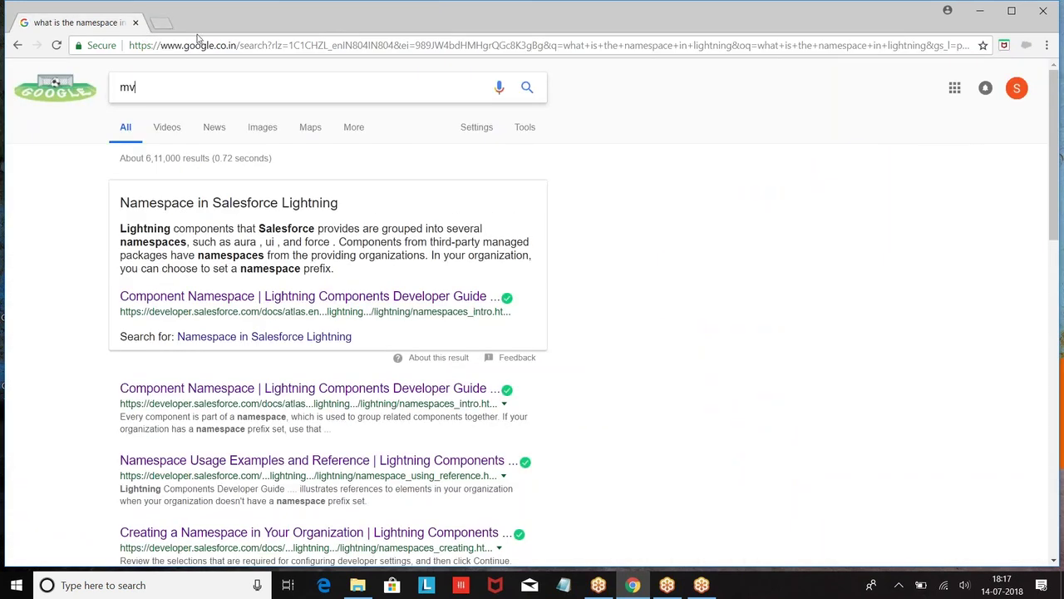
click(135, 22)
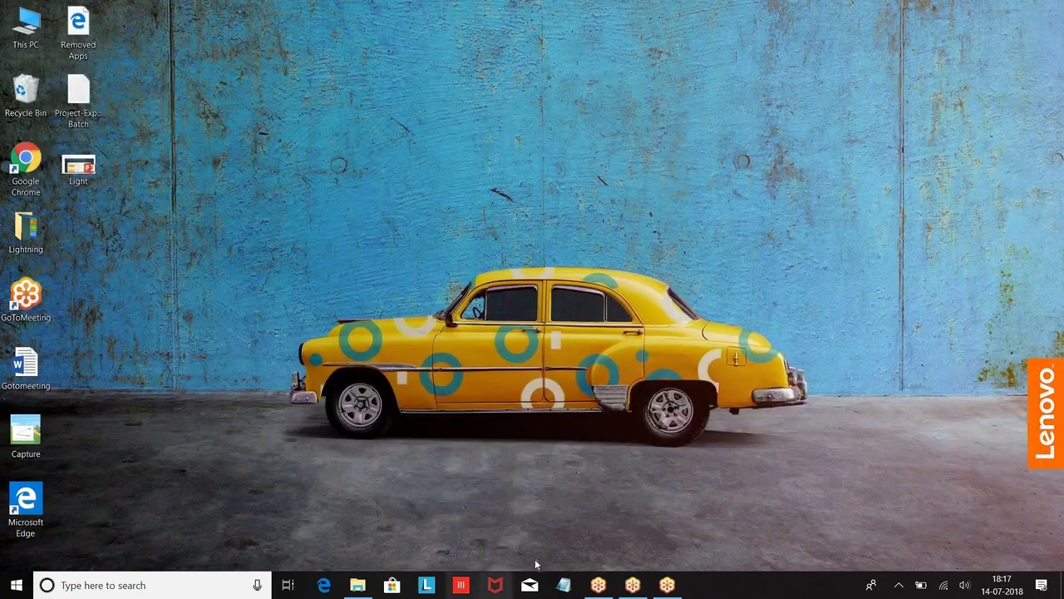
double_click(26, 175)
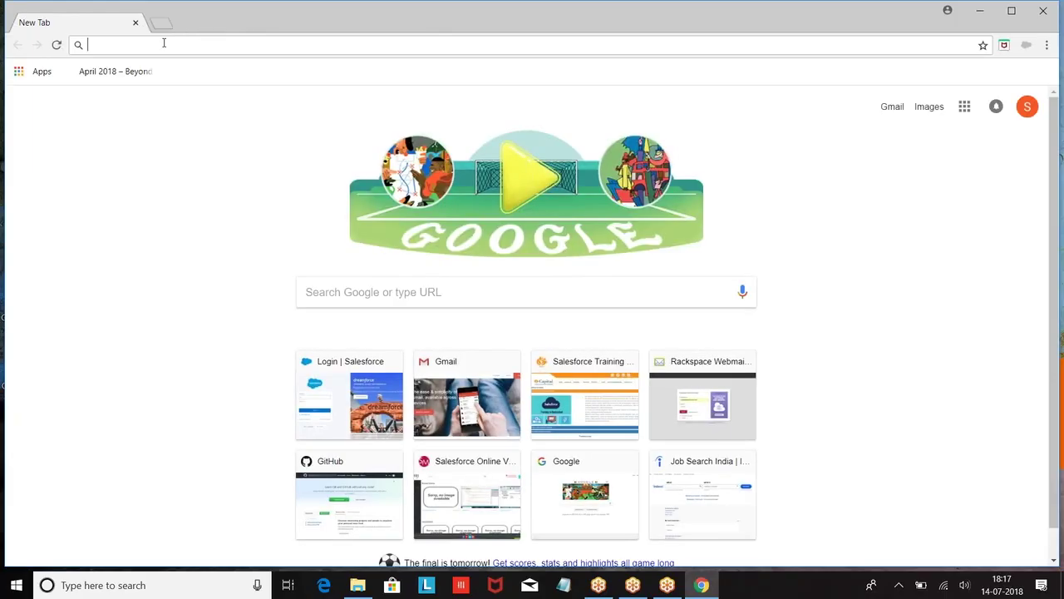
Go to the Salesforce login page and log in with the org's admin username and password
text(login.salesforce.com)
key(Return)
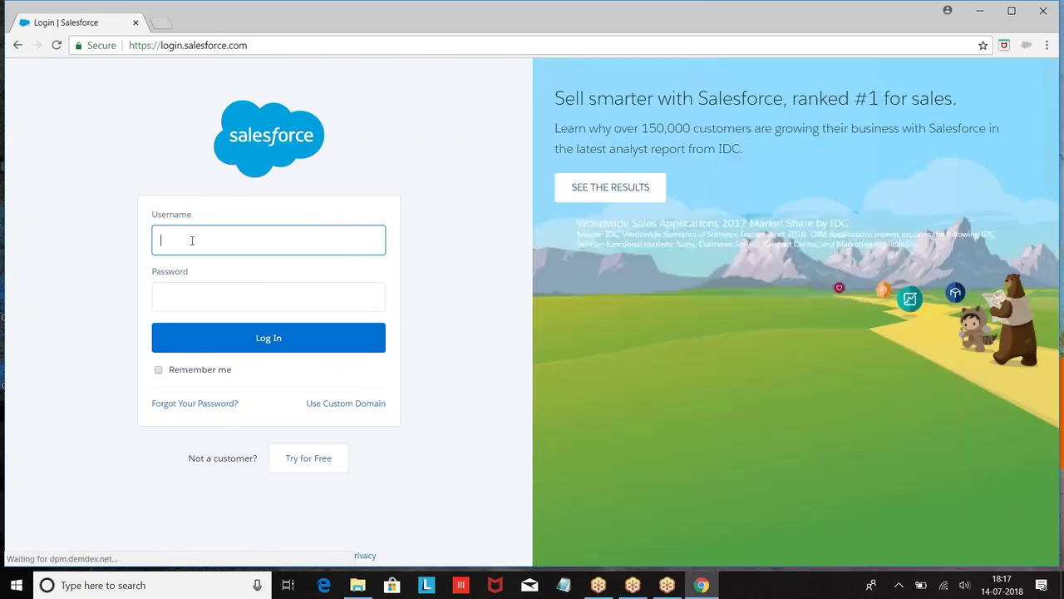
click(192, 240)
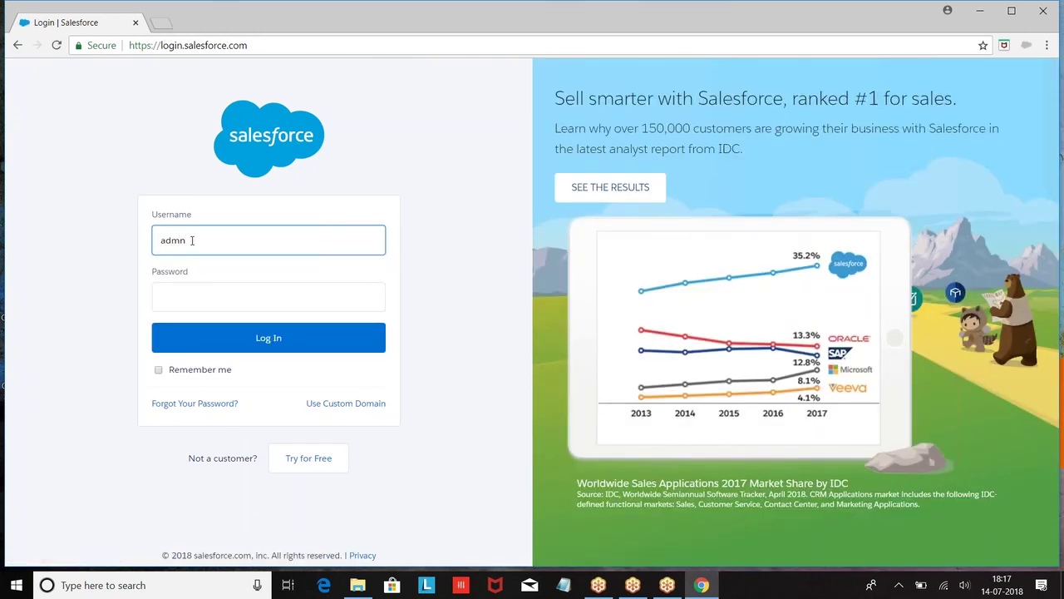
key(BackSpace)
key(BackSpace)
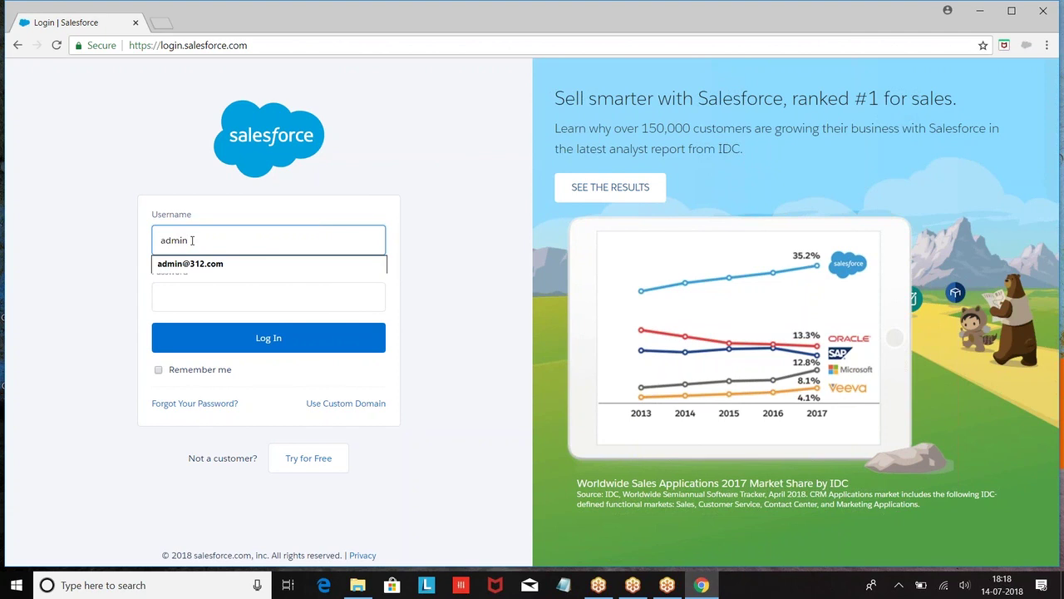
key(BackSpace)
key(BackSpace)
key(BackSpace)
key(BackSpace)
key(BackSpace)
key(Tab)
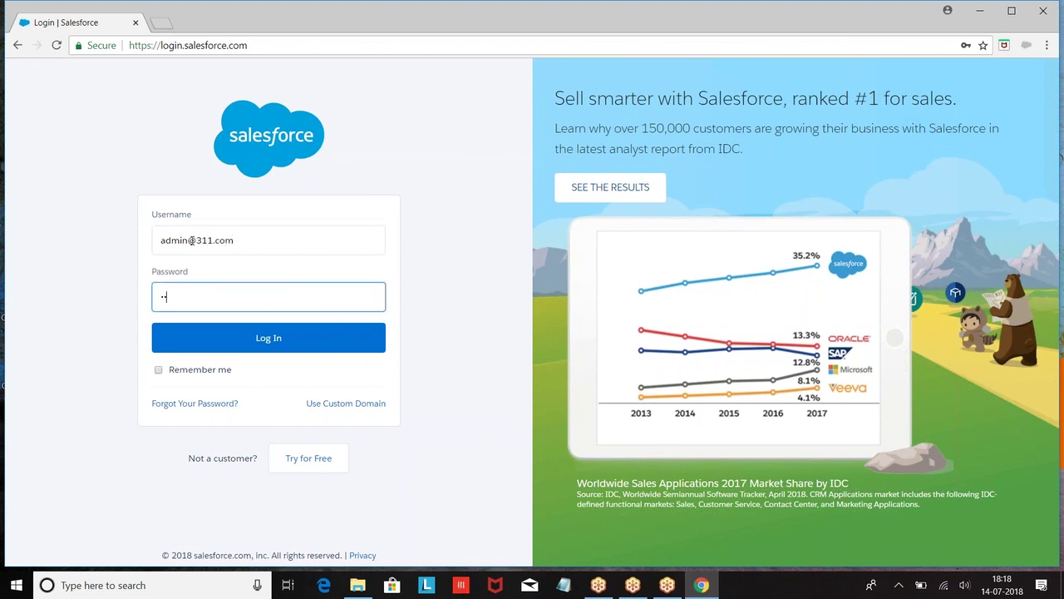
click(243, 339)
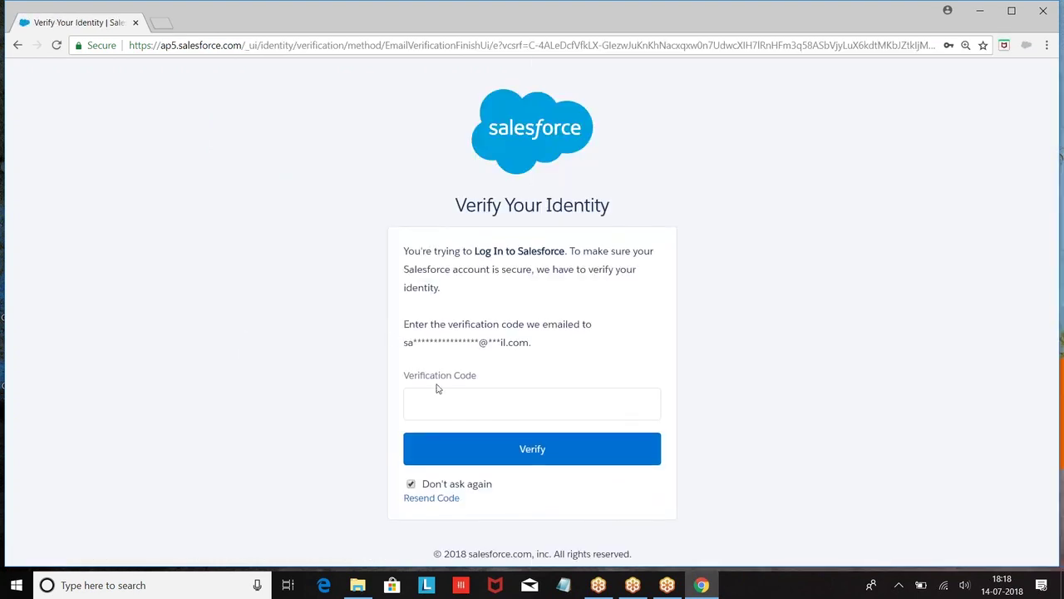
Open gmail.com in a new tab and check another signed-in account's inbox
click(159, 23)
text(gmail.com)
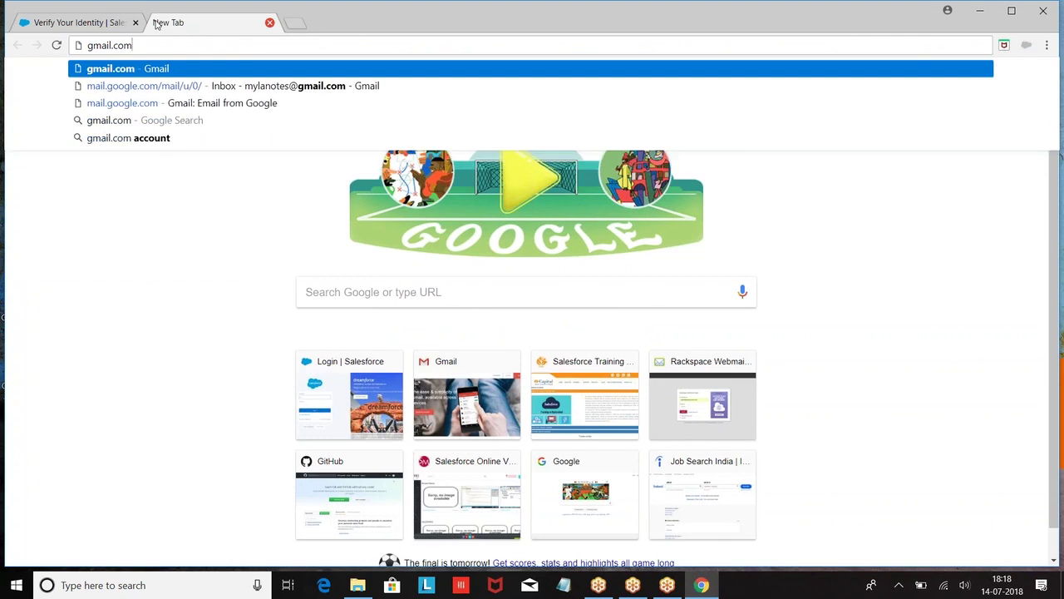
key(Return)
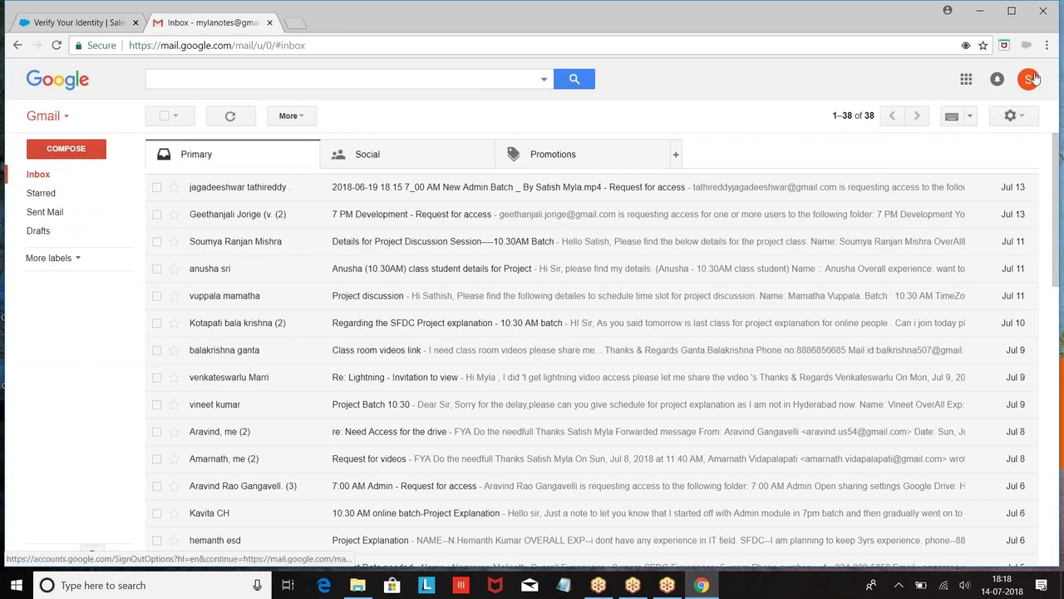
click(1028, 79)
click(937, 281)
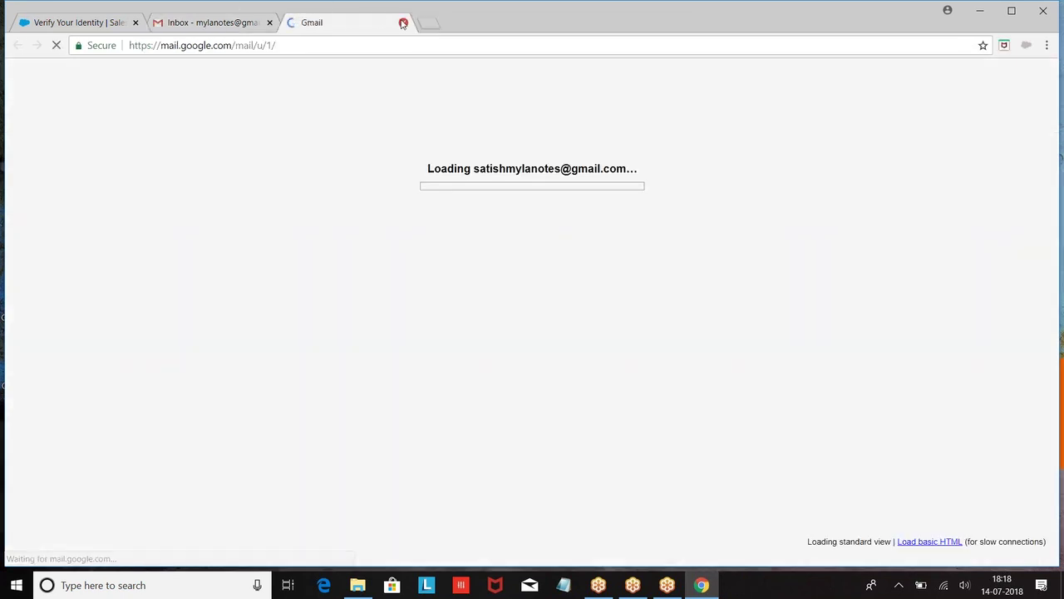
key(ctrl+w)
Sign in to the signed-out Google account and select the code in the Salesforce verification email
click(1028, 81)
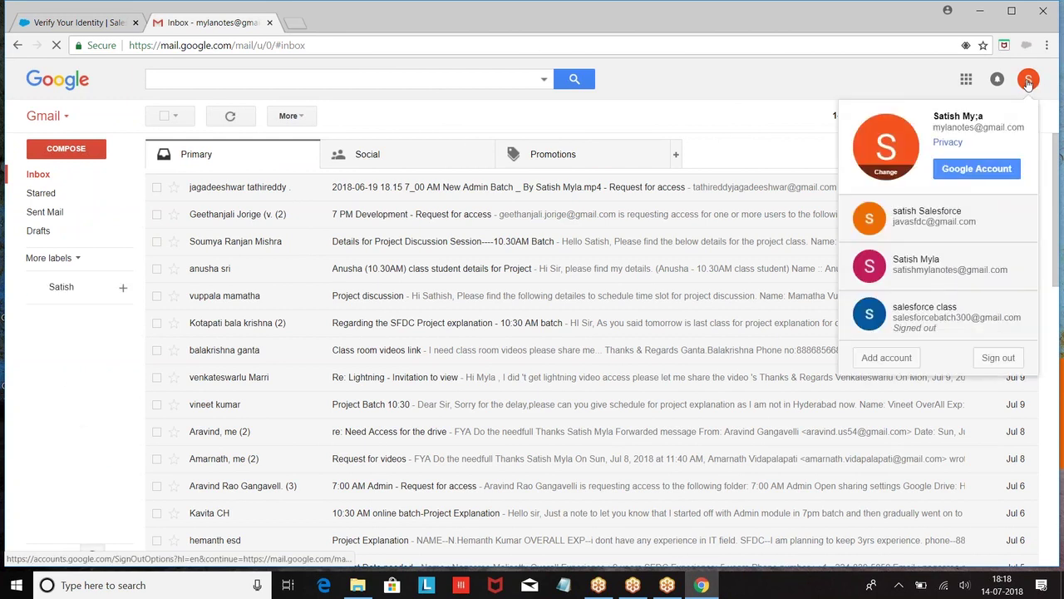
mouse_move(989, 293)
click(998, 313)
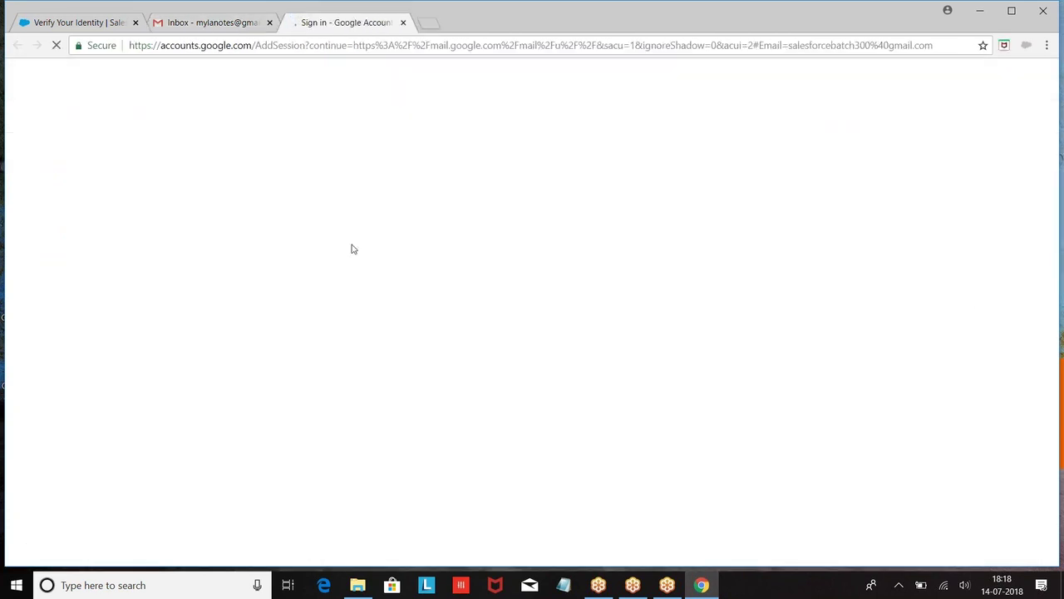
click(441, 298)
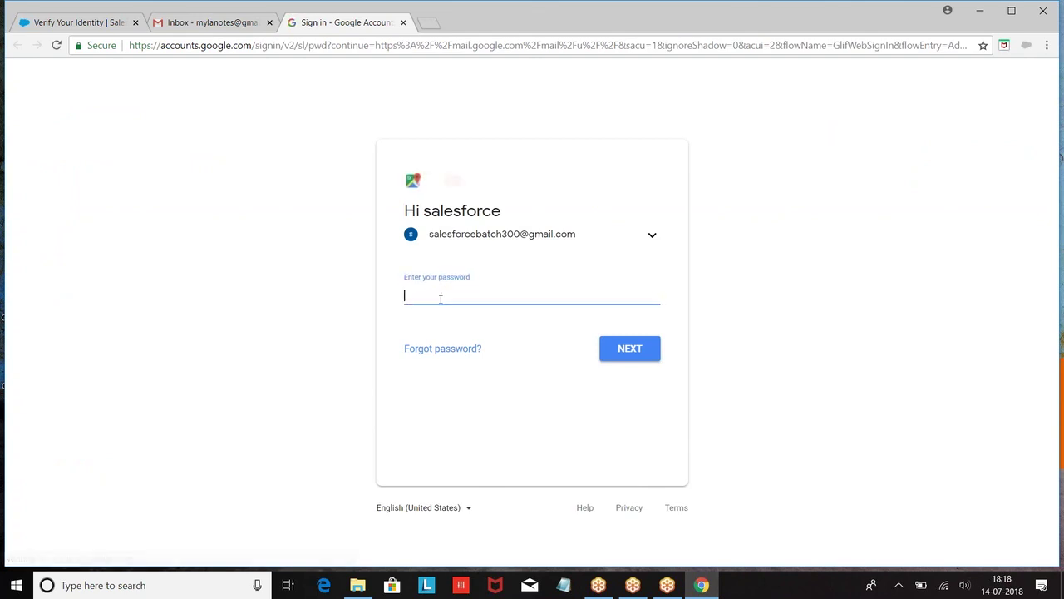
text(•••••••)
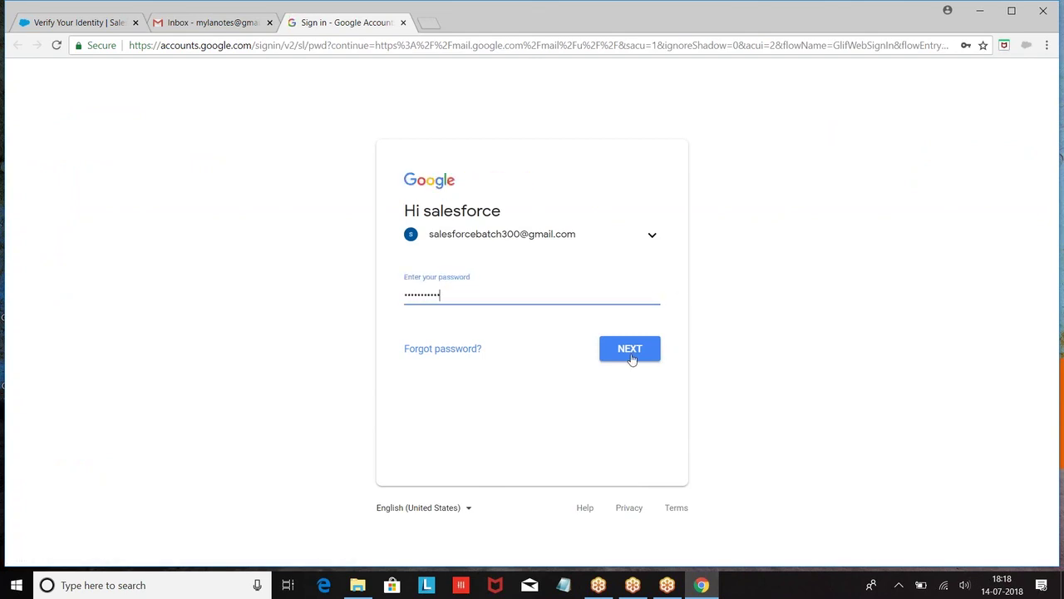
click(630, 358)
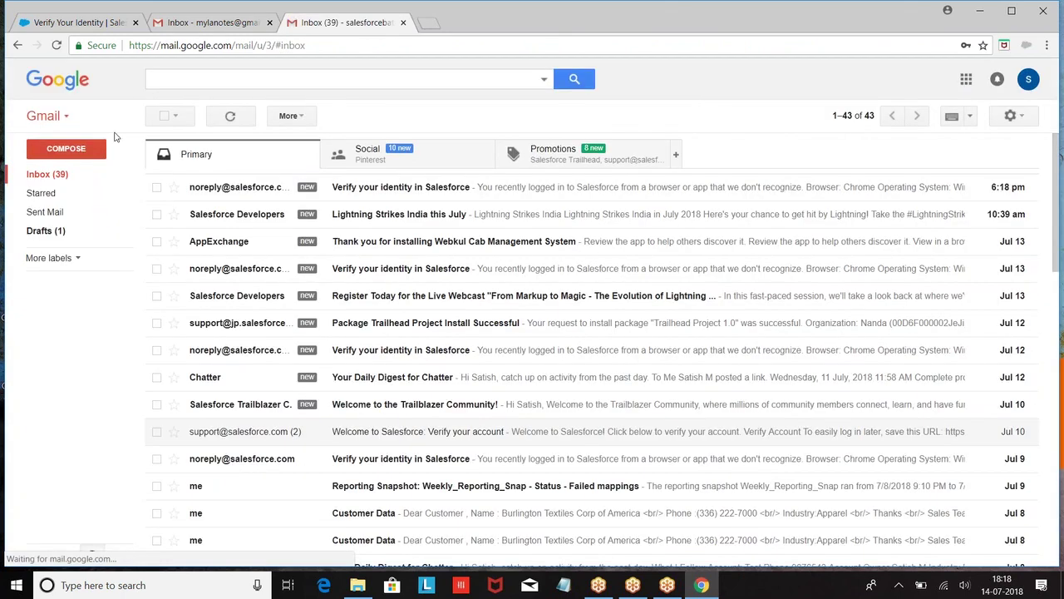
click(434, 188)
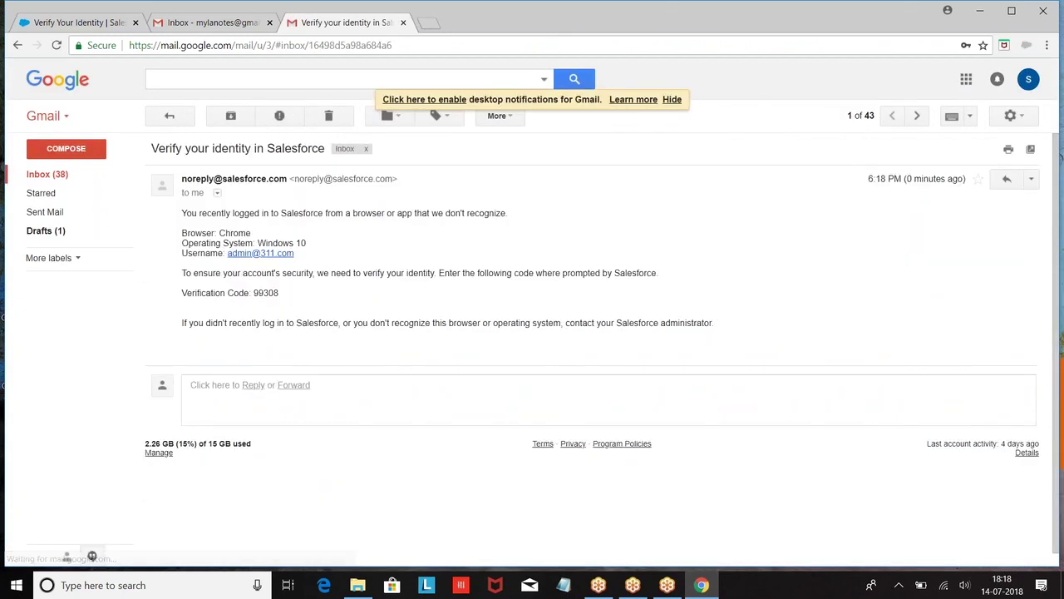
double_click(266, 292)
key(ctrl+c)
Paste the emailed verification code into the Salesforce identity check and submit it
key(ctrl+1)
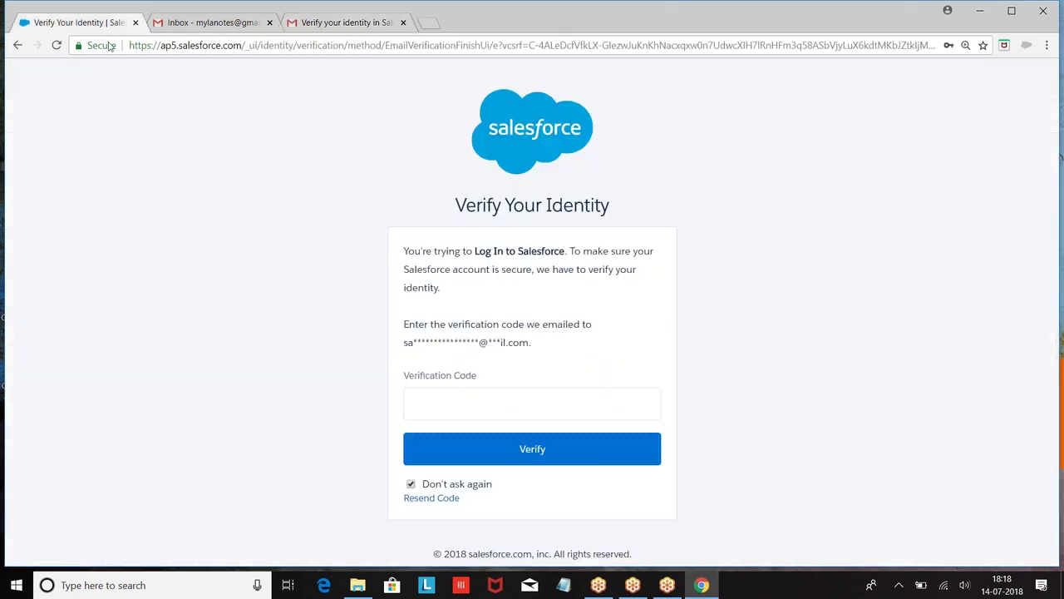
click(443, 394)
key(ctrl+v)
click(519, 450)
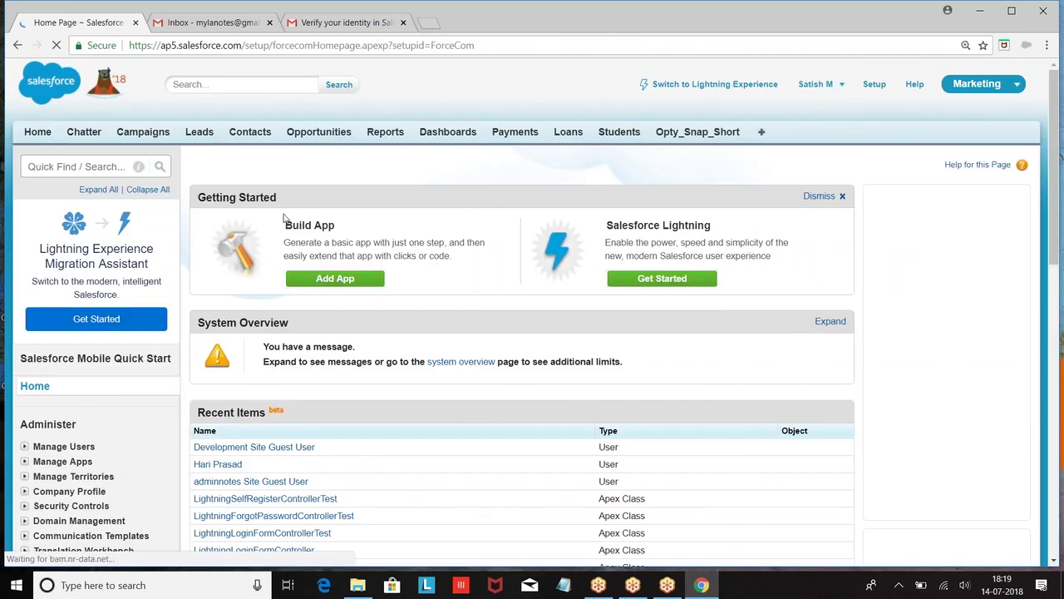
Open the Lightning Experience Migration Assistant and return to the top of its Learn section
scroll(181, 228, down, 1)
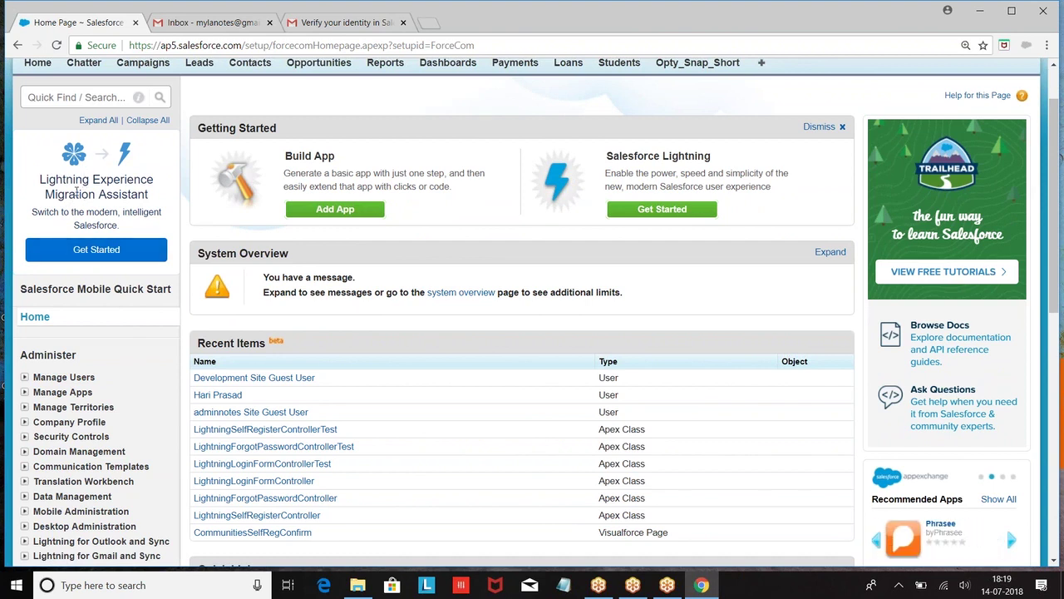
click(94, 250)
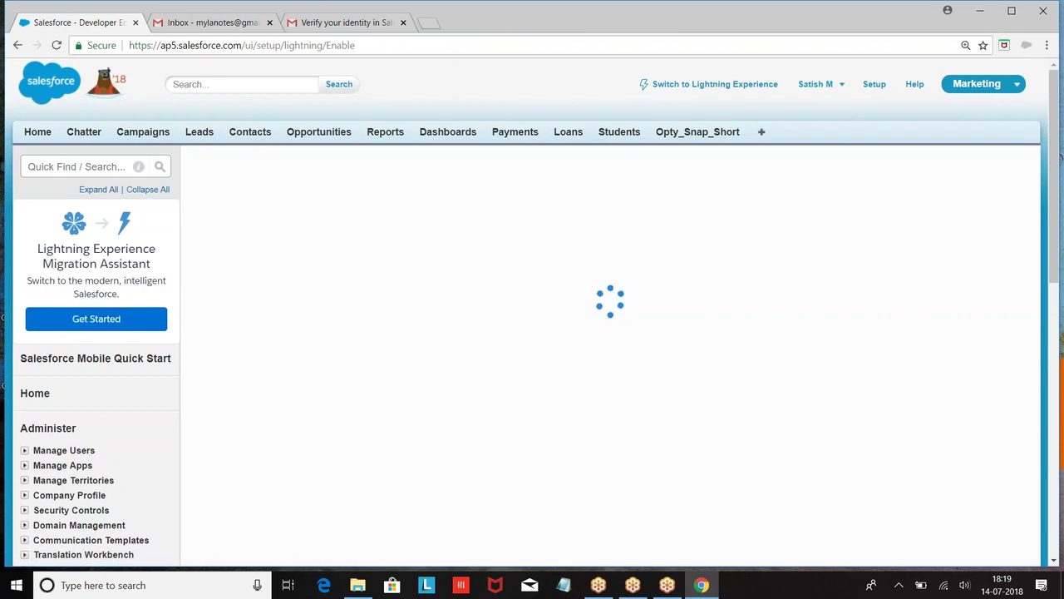
scroll(725, 235, down, 1)
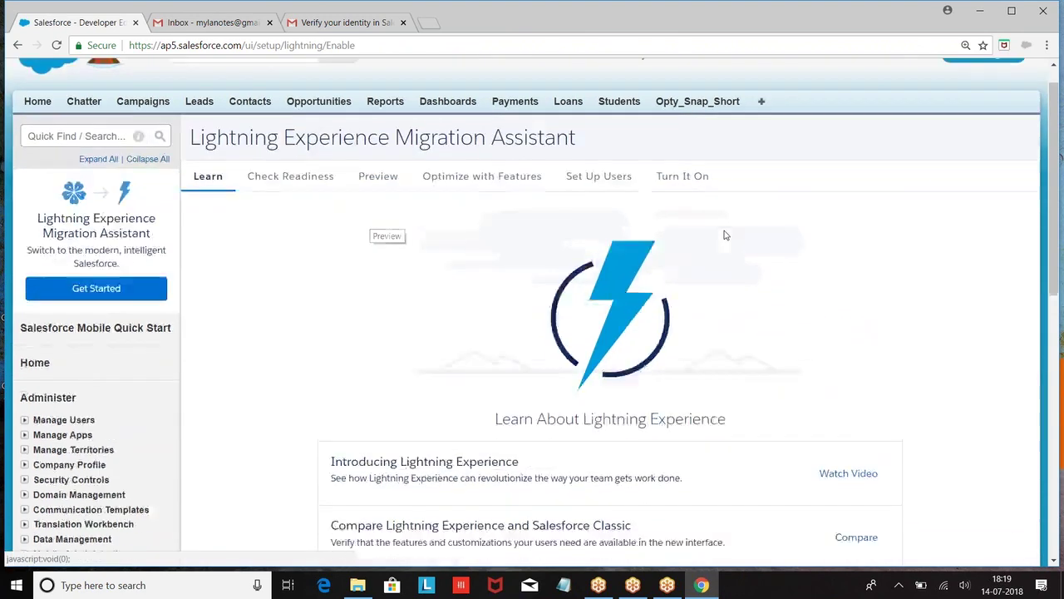
scroll(724, 235, down, 4)
scroll(277, 213, up, 1)
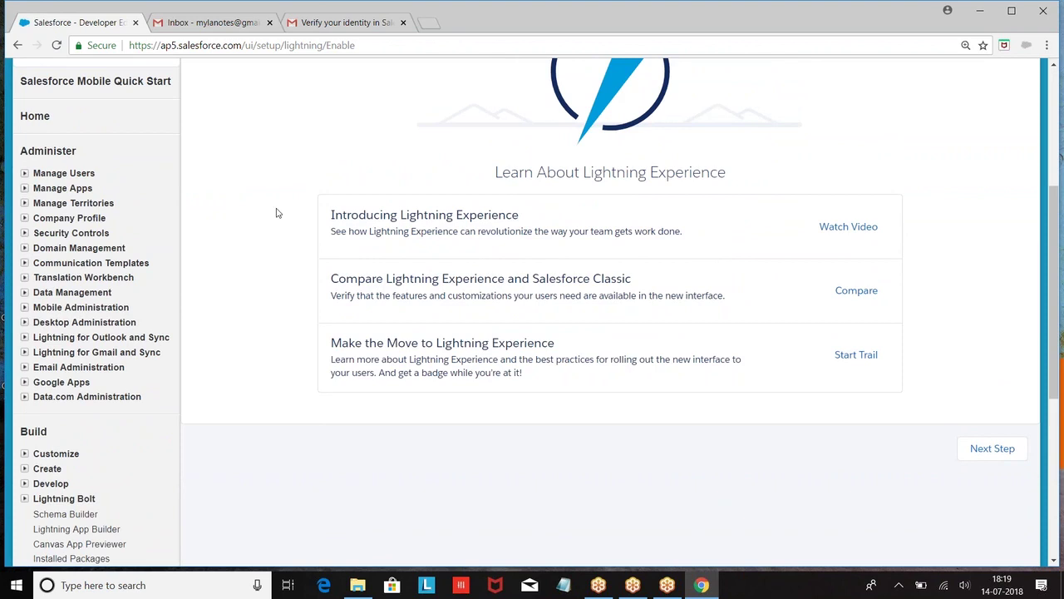
scroll(474, 231, up, 1)
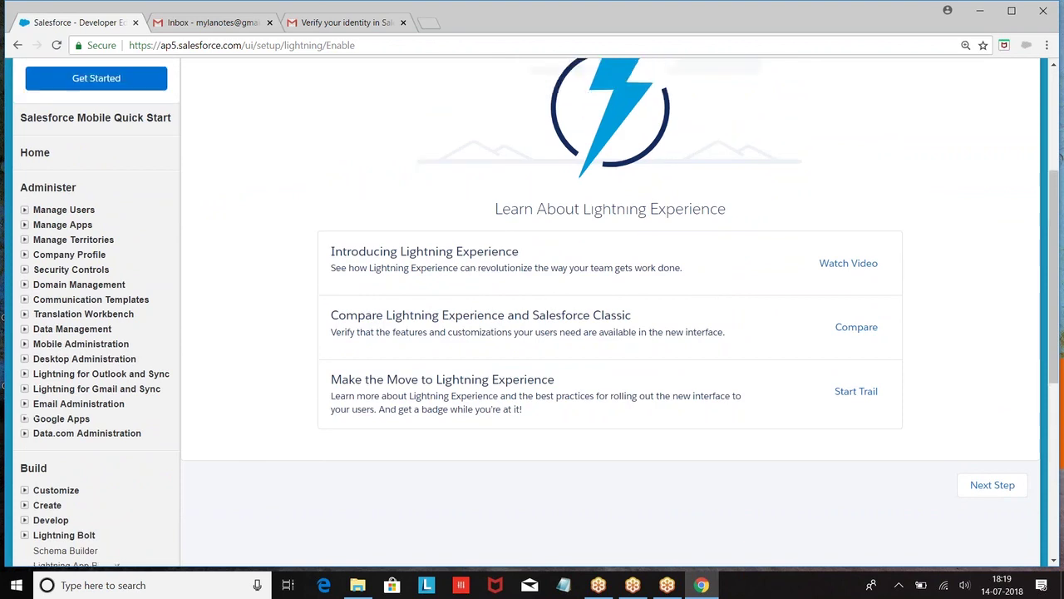
scroll(551, 281, up, 1)
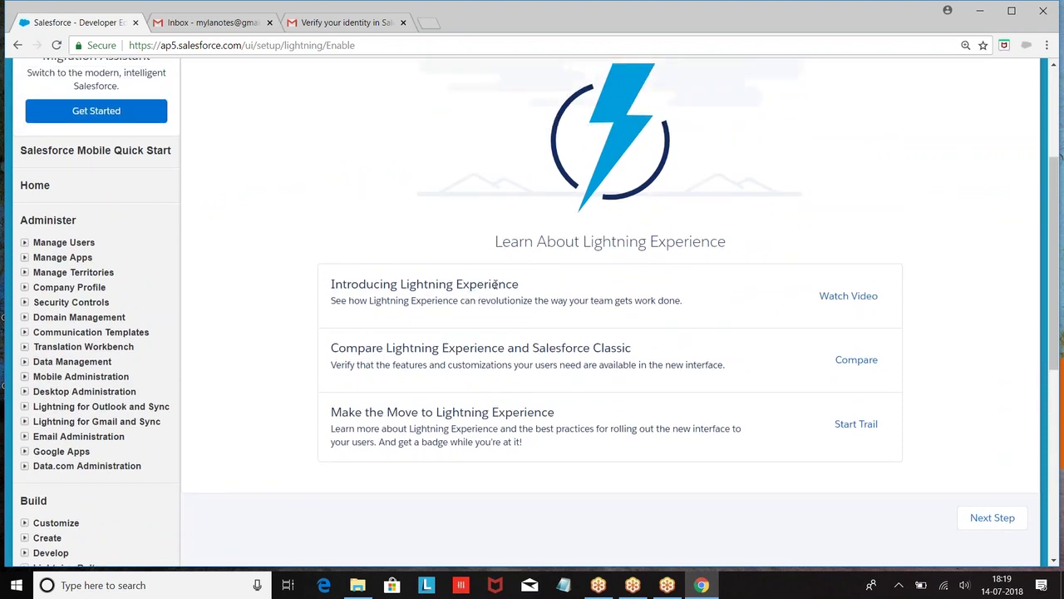
scroll(547, 297, up, 5)
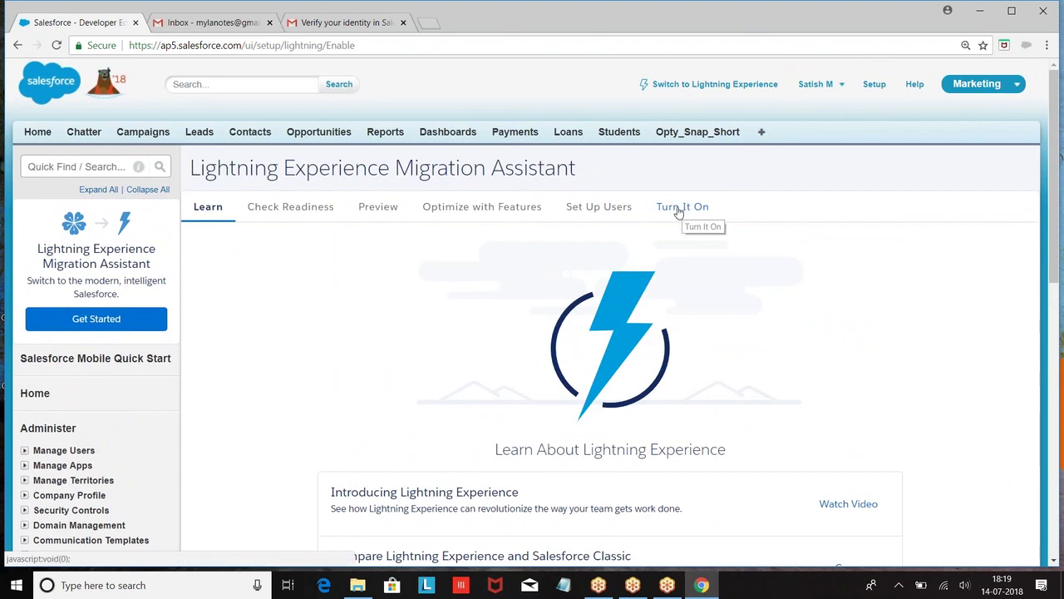
Start the readiness check from the Check Readiness step and allow Lightning Readiness access
click(315, 211)
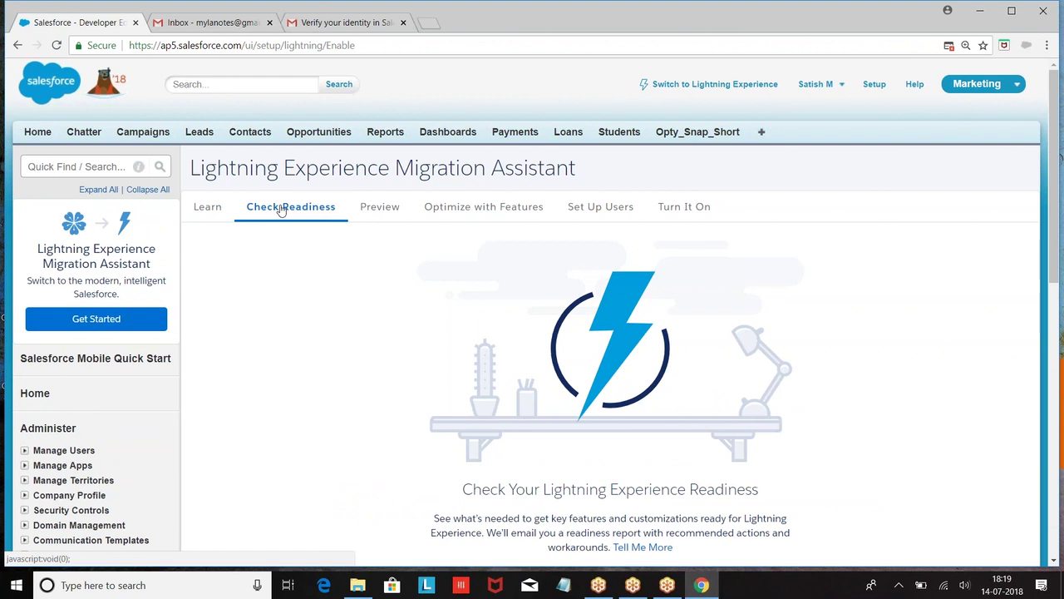
scroll(407, 237, down, 2)
scroll(249, 249, up, 3)
scroll(240, 266, down, 2)
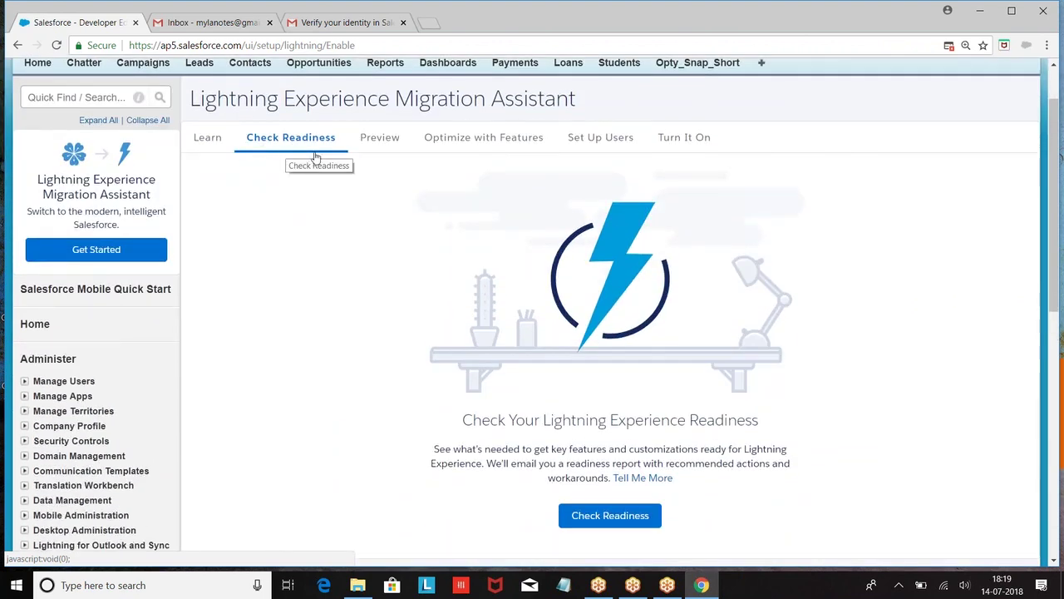
scroll(387, 221, down, 2)
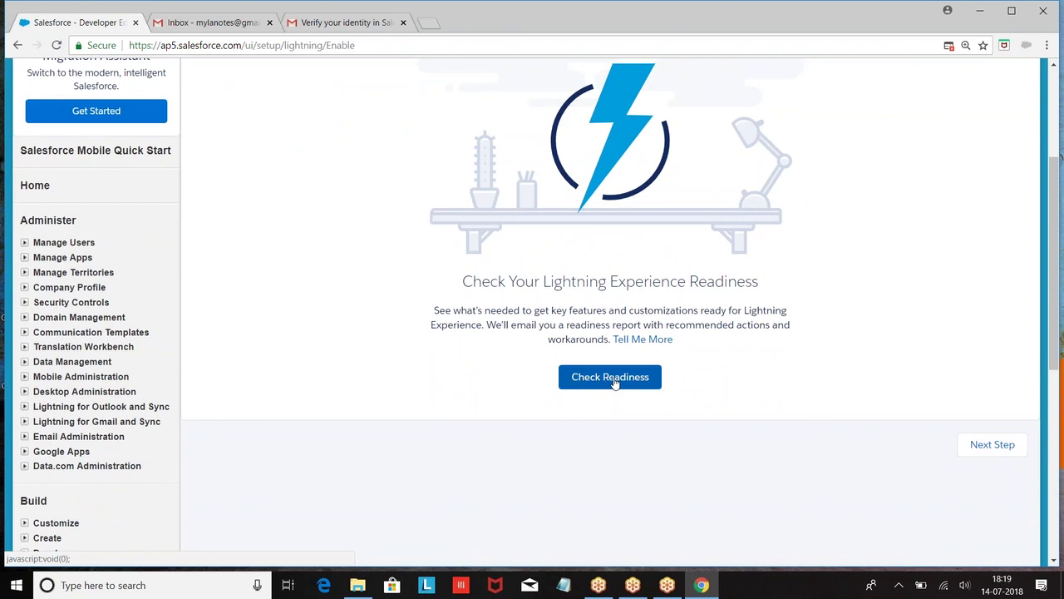
click(614, 383)
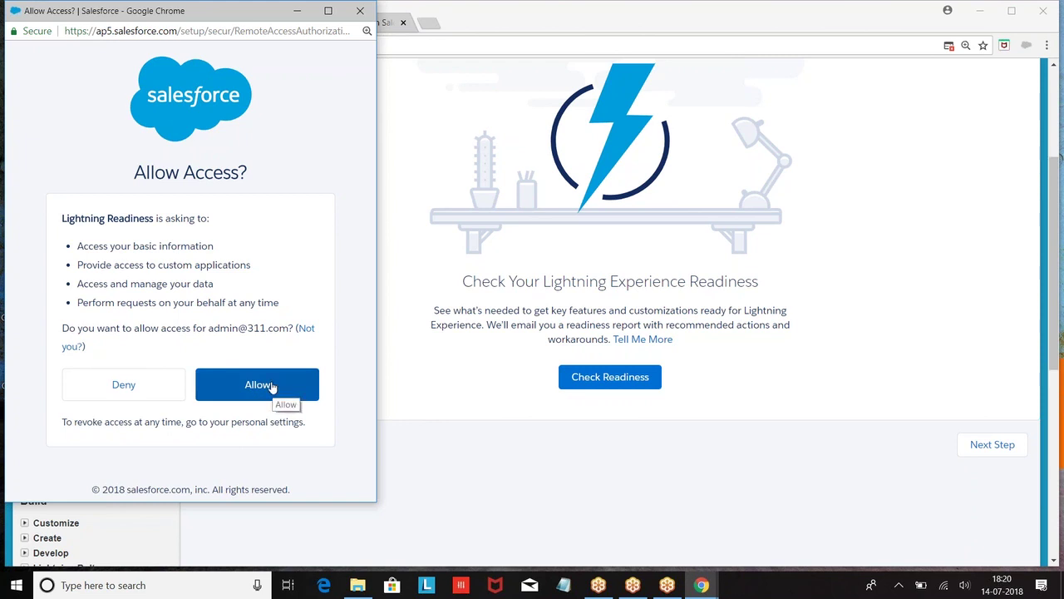
click(271, 387)
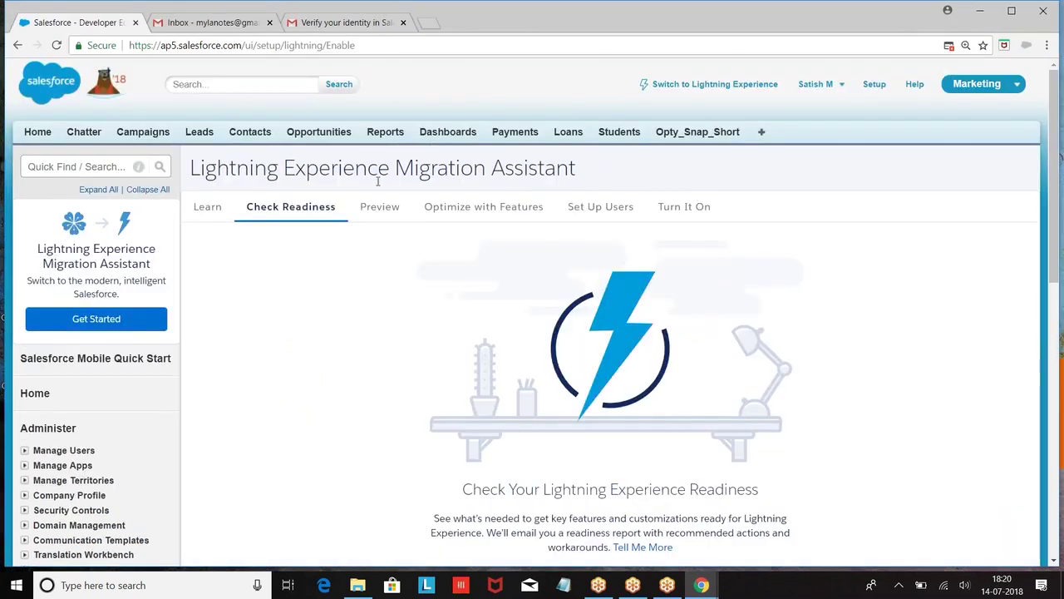
Preview the org in Lightning Experience, dismiss the notifications prompt, and go back to Setup
click(377, 208)
scroll(257, 266, down, 3)
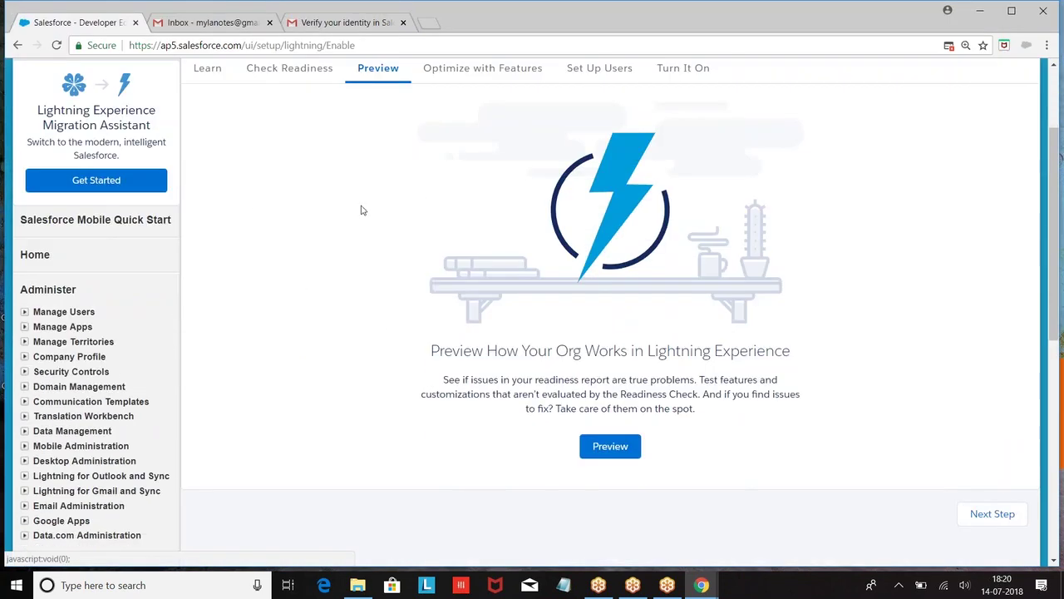
scroll(312, 220, up, 3)
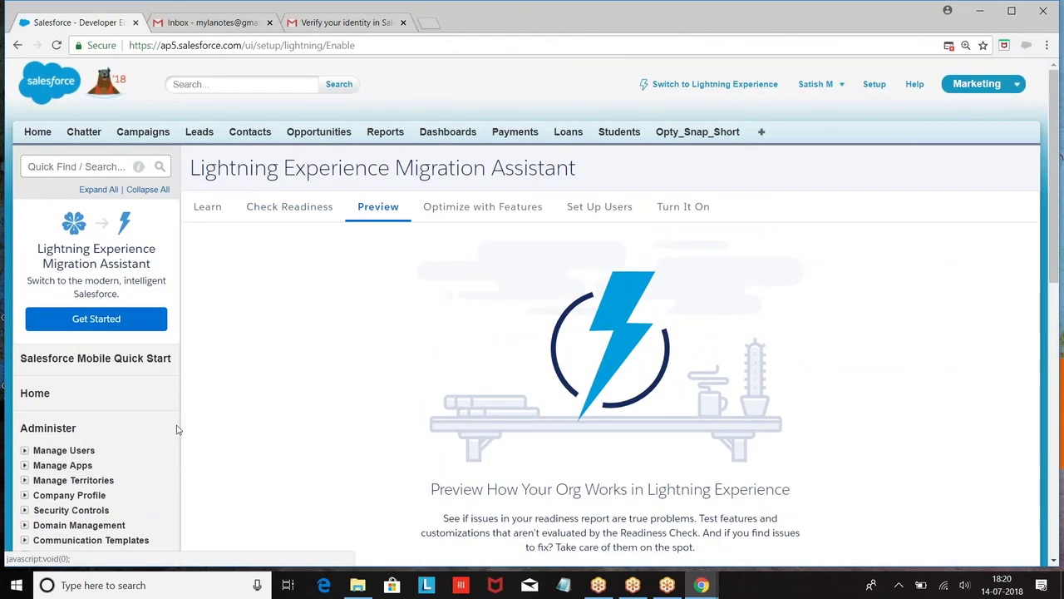
scroll(632, 346, down, 2)
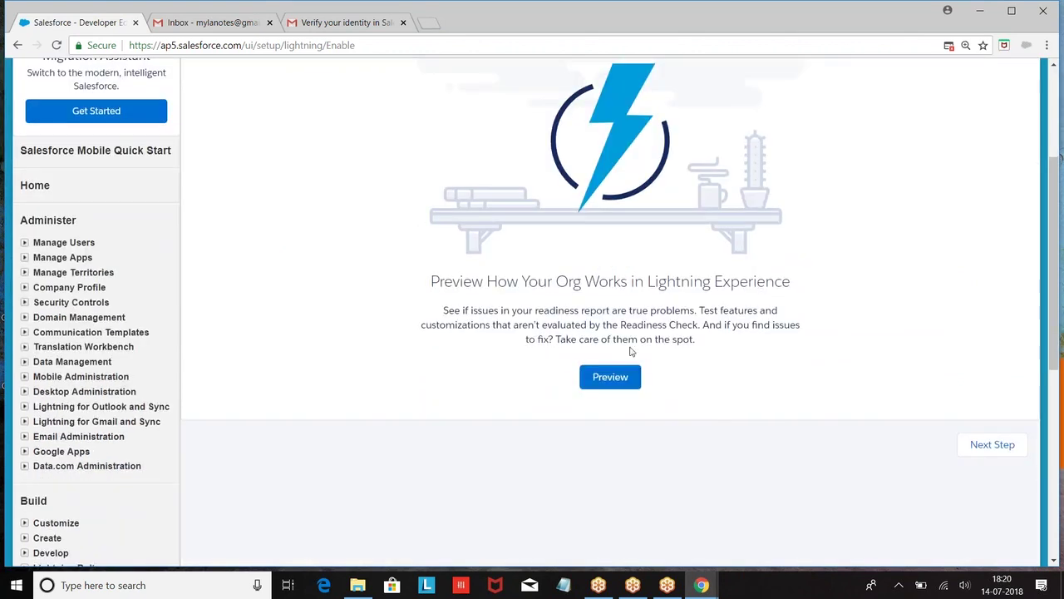
click(619, 379)
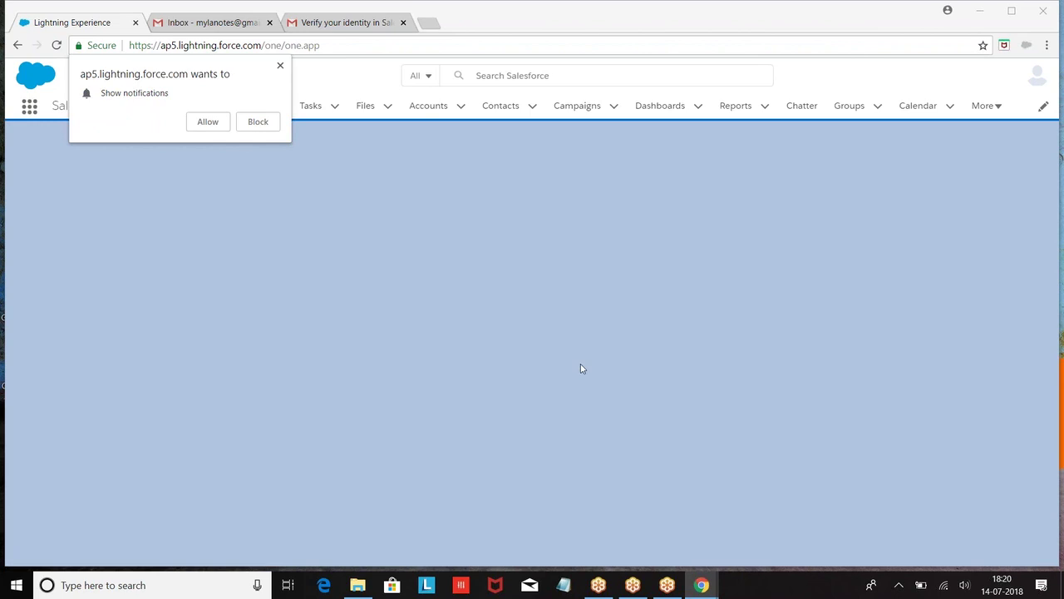
click(244, 121)
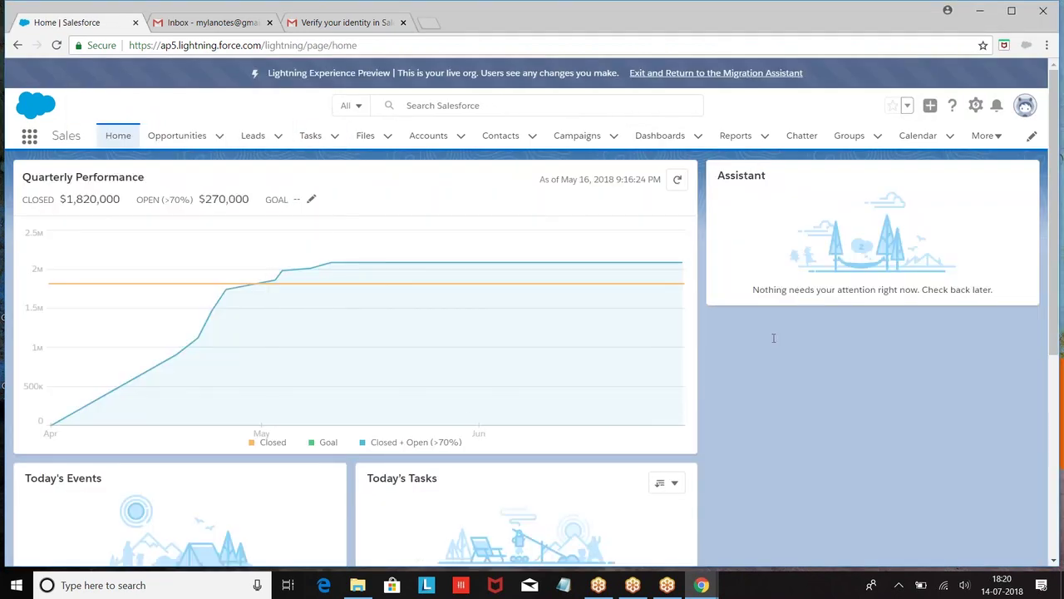
scroll(748, 366, down, 3)
click(18, 45)
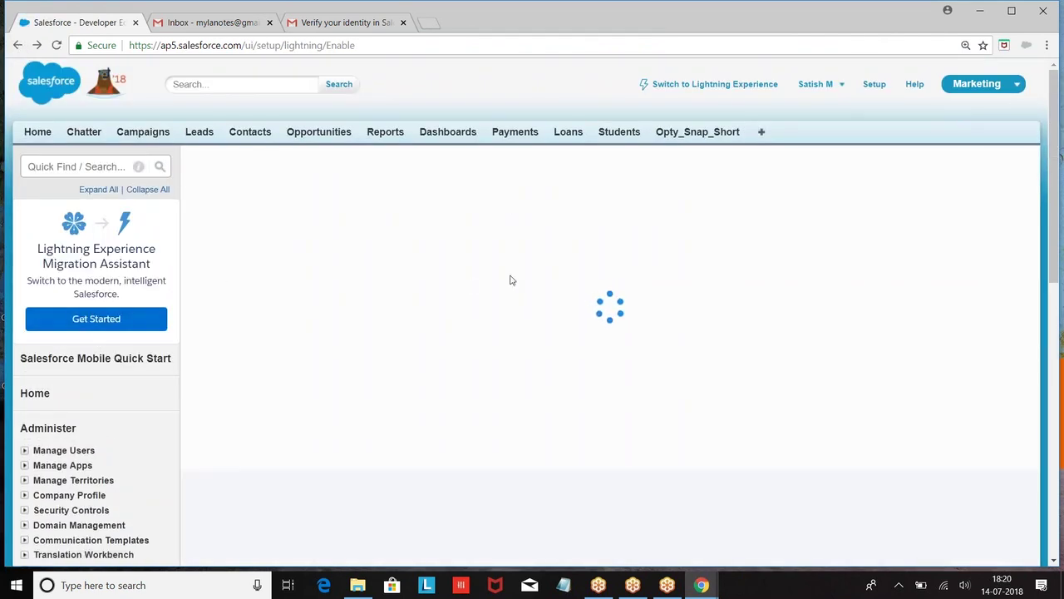
Review the recommended features list: My Domain, Shared Activities, News and Notes
click(457, 213)
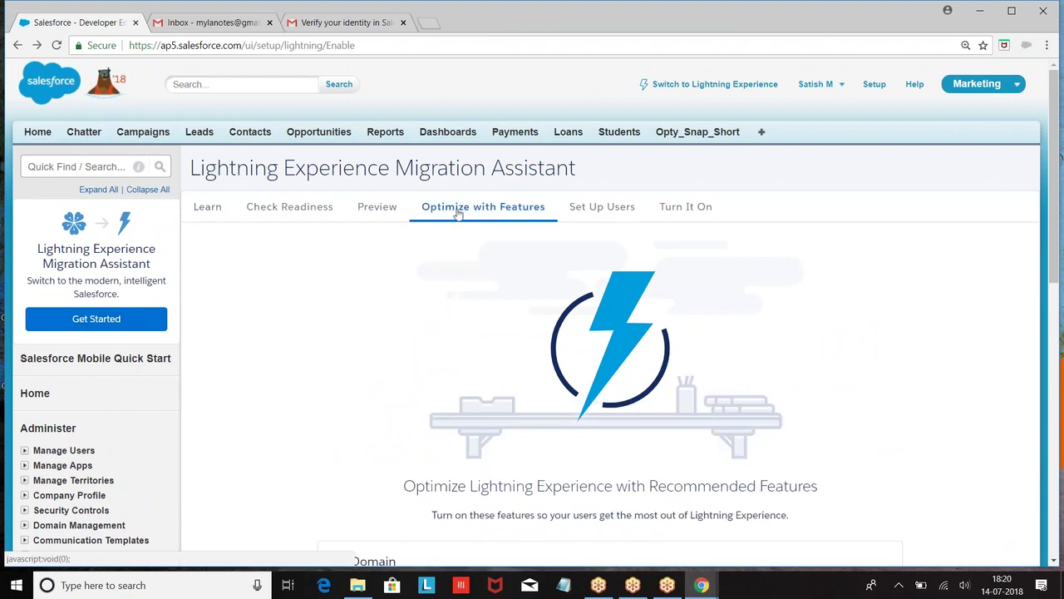
scroll(582, 271, down, 6)
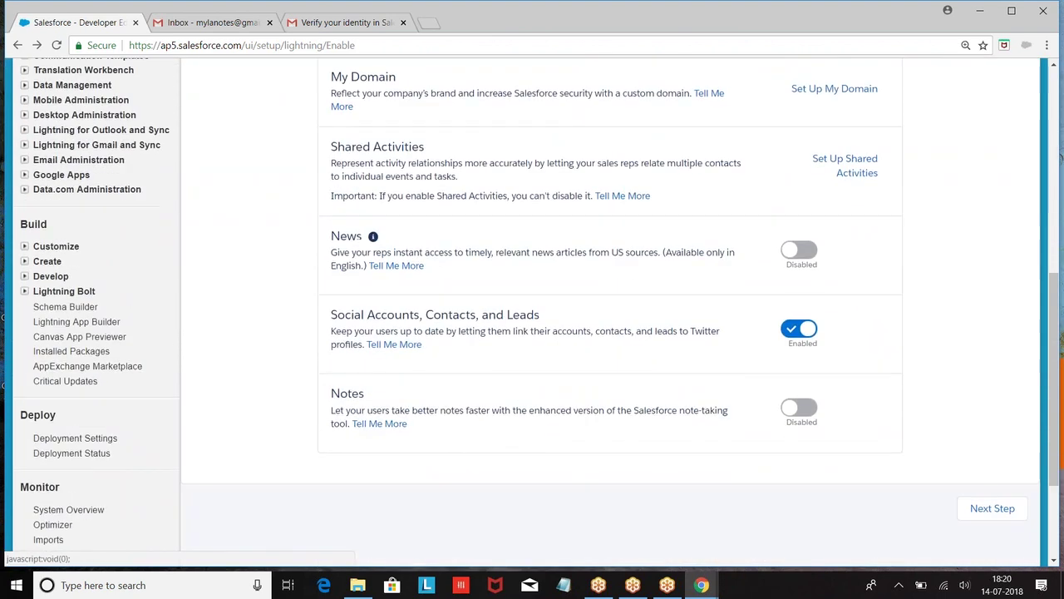
scroll(488, 280, up, 3)
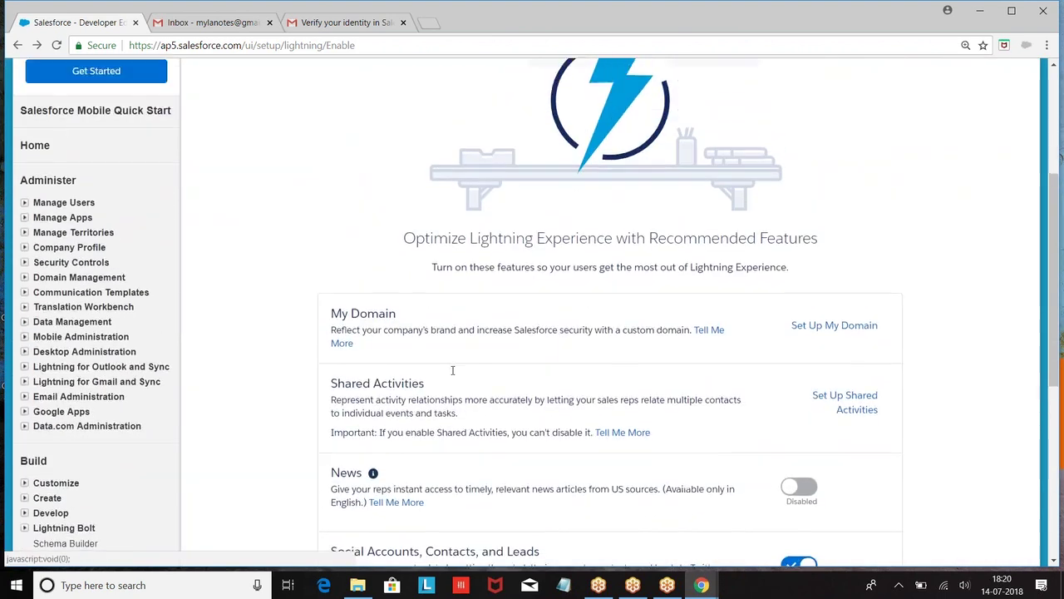
scroll(420, 278, up, 3)
scroll(499, 361, down, 3)
scroll(611, 239, up, 3)
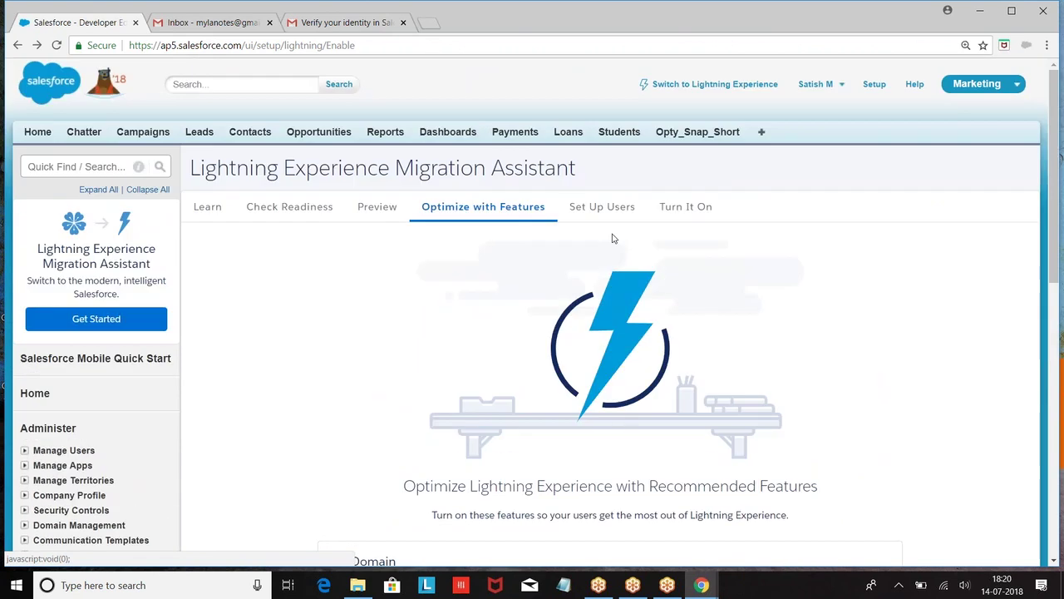
click(605, 210)
Scroll through the Set Up Users options, including Encourage Users to Stay with weekly switching
scroll(488, 300, down, 2)
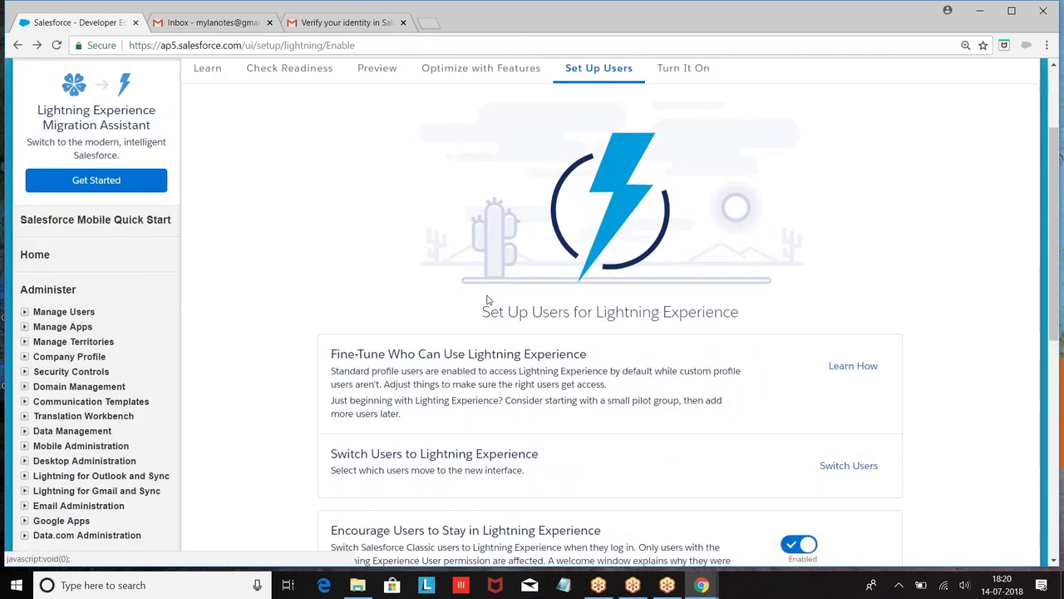
scroll(488, 300, down, 2)
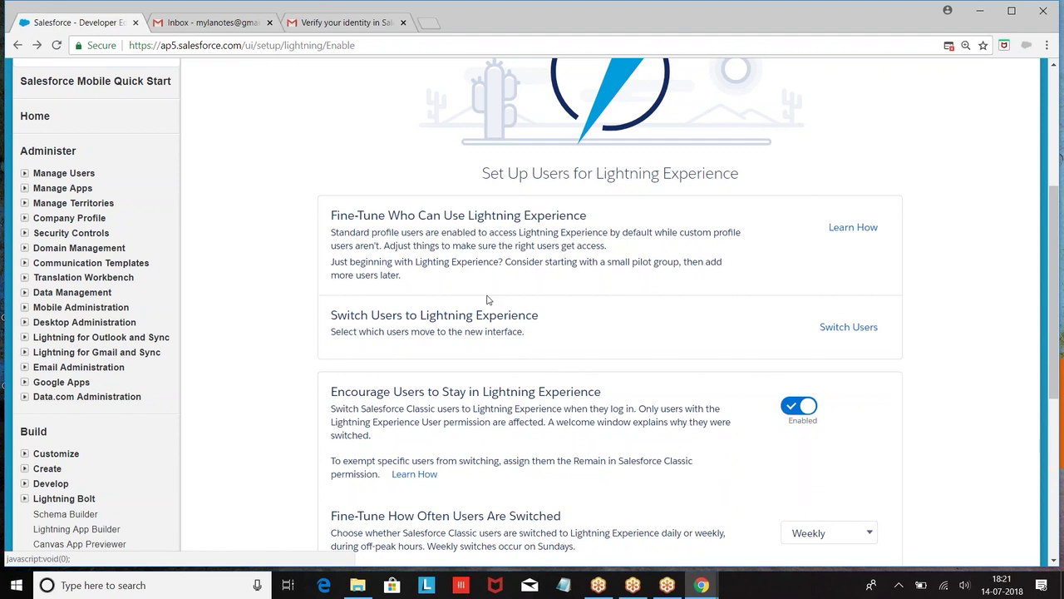
scroll(748, 350, up, 1)
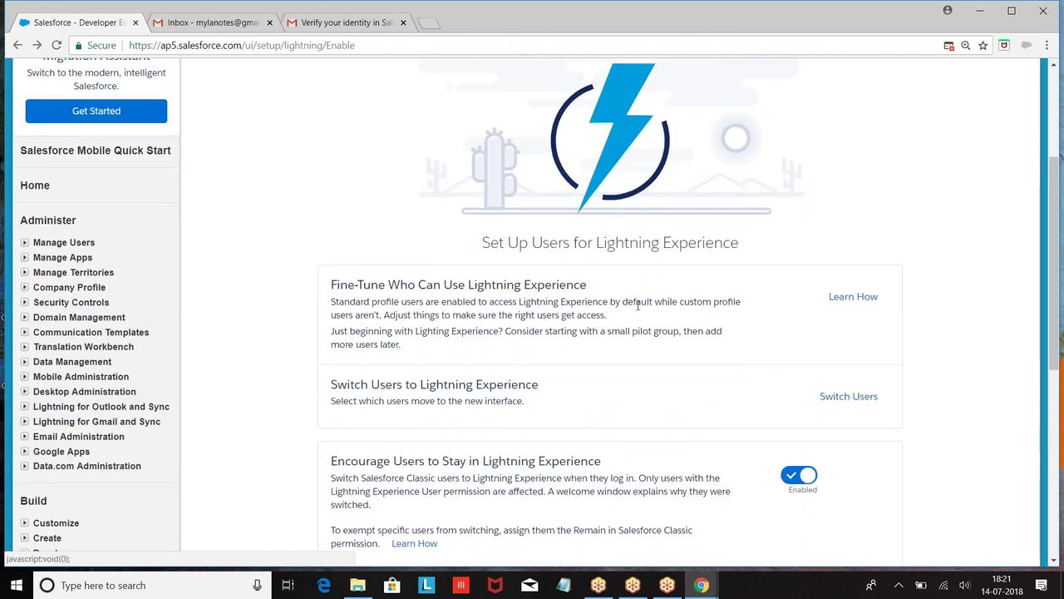
scroll(959, 316, down, 1)
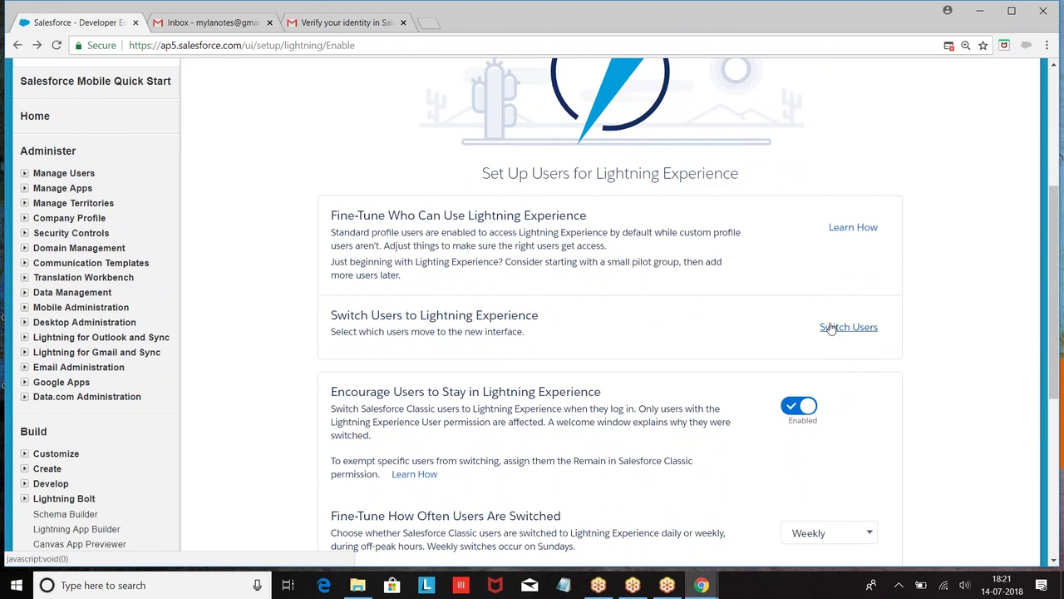
scroll(829, 328, up, 4)
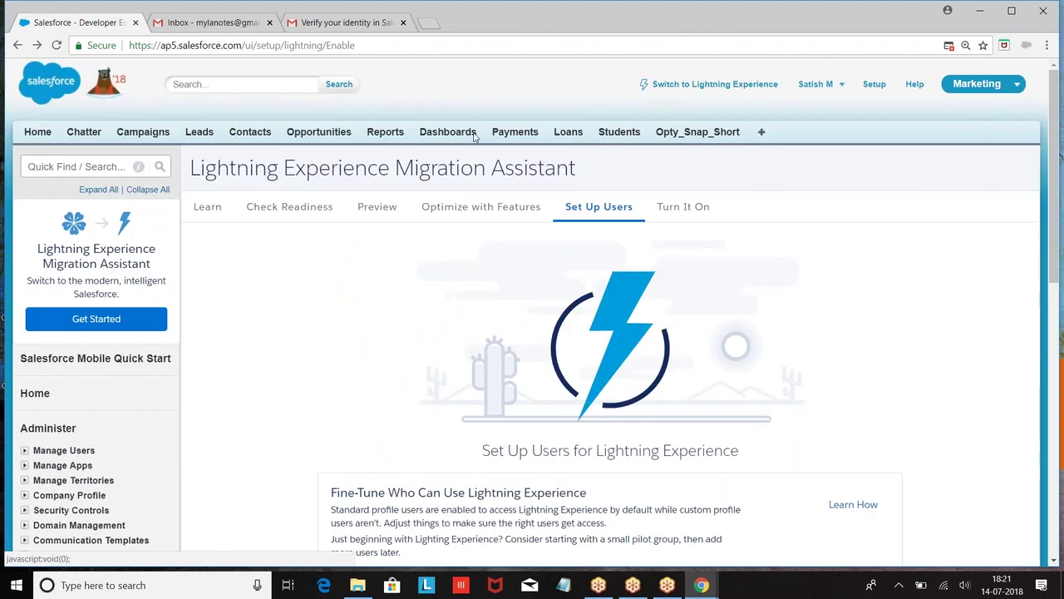
Open the Turn It On step and review the Lightning Experience Enabled toggle
click(683, 207)
scroll(603, 278, down, 3)
scroll(611, 269, up, 3)
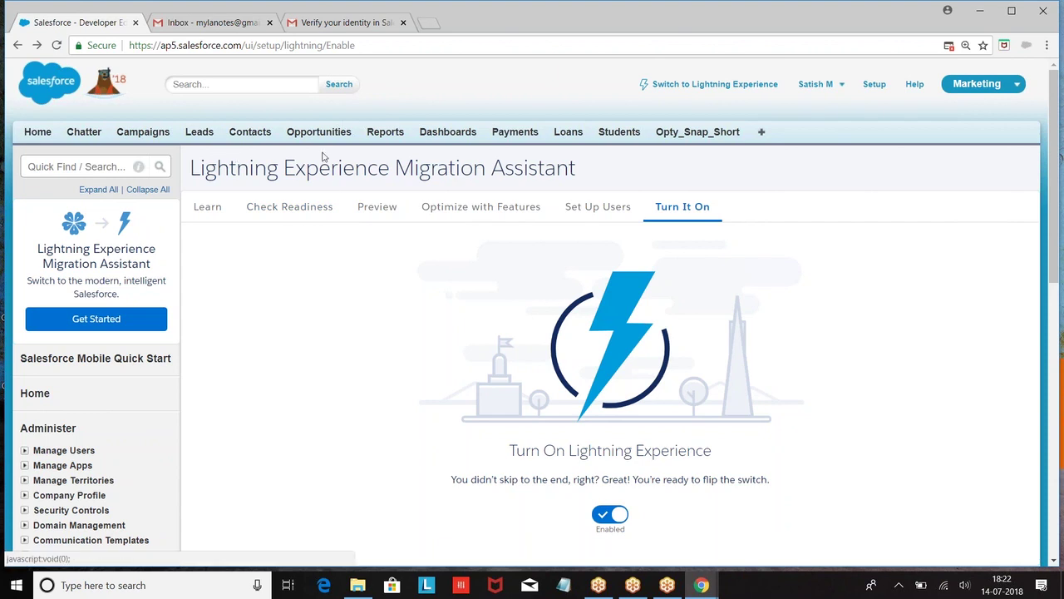
scroll(335, 199, down, 3)
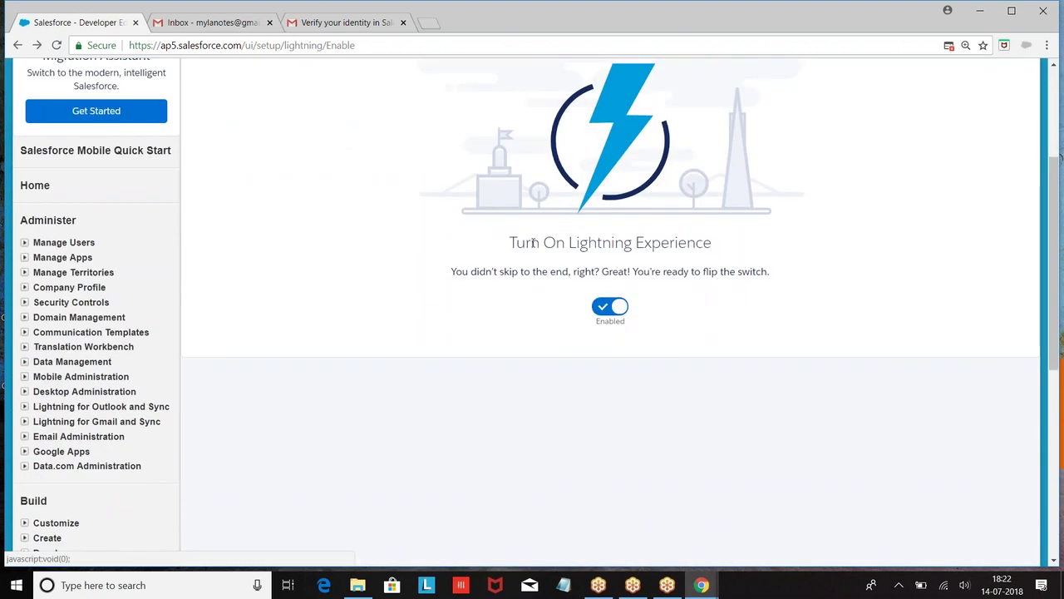
scroll(533, 242, up, 2)
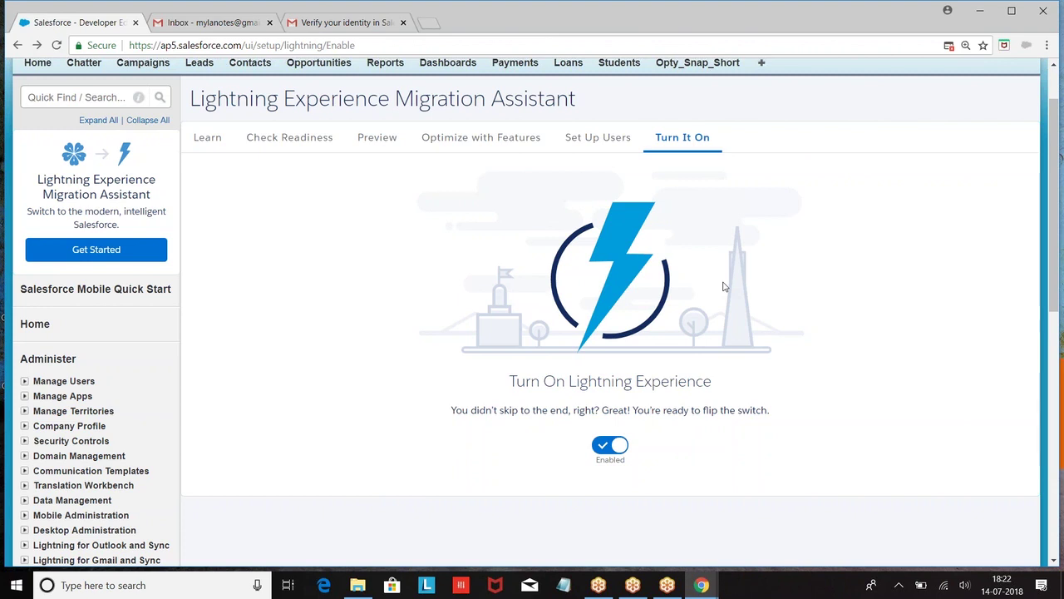
Search 'what is no supported in lightning' and open the Gaps and What's Not Available articles in background tabs
click(432, 23)
text(w)
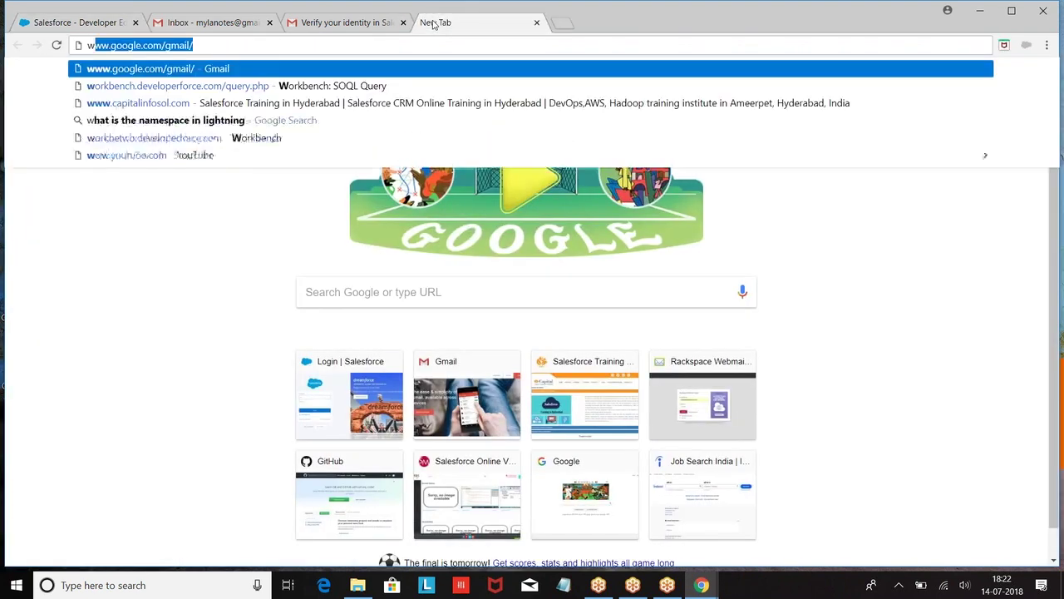
text(hat is no sup)
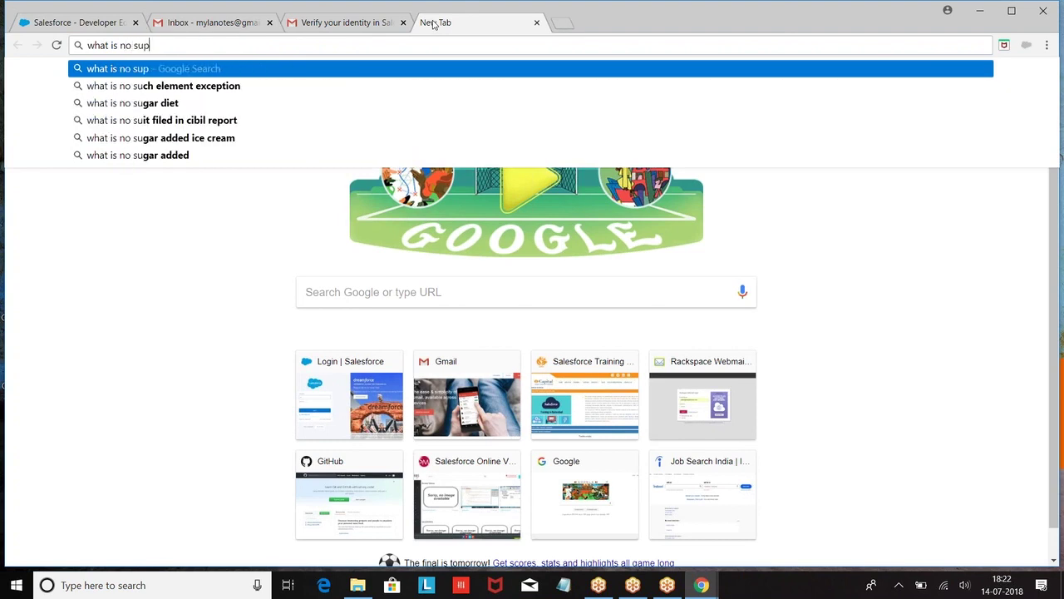
text(ported i)
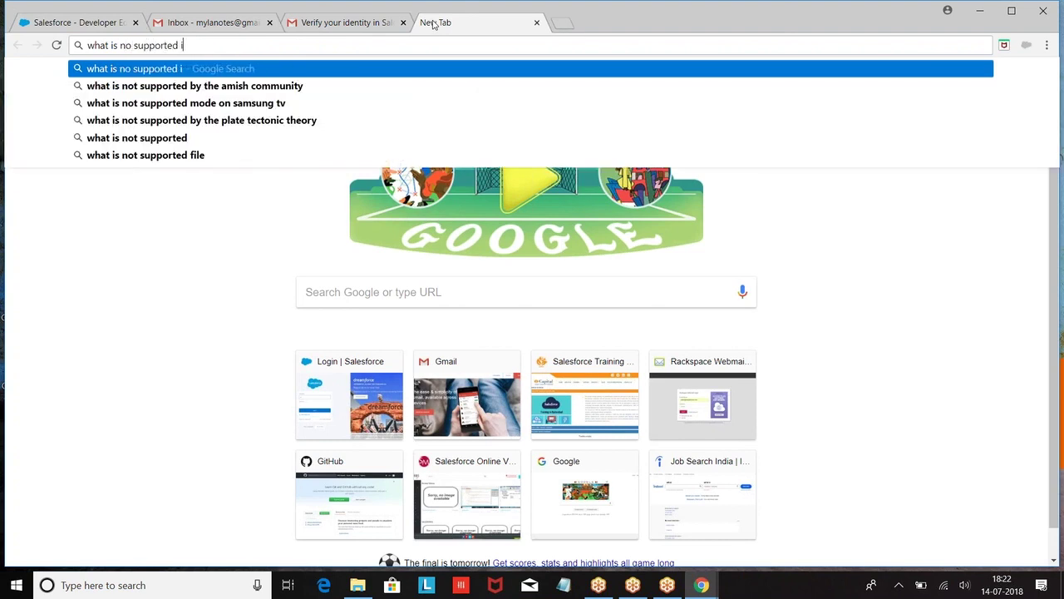
text(n lightning)
key(Return)
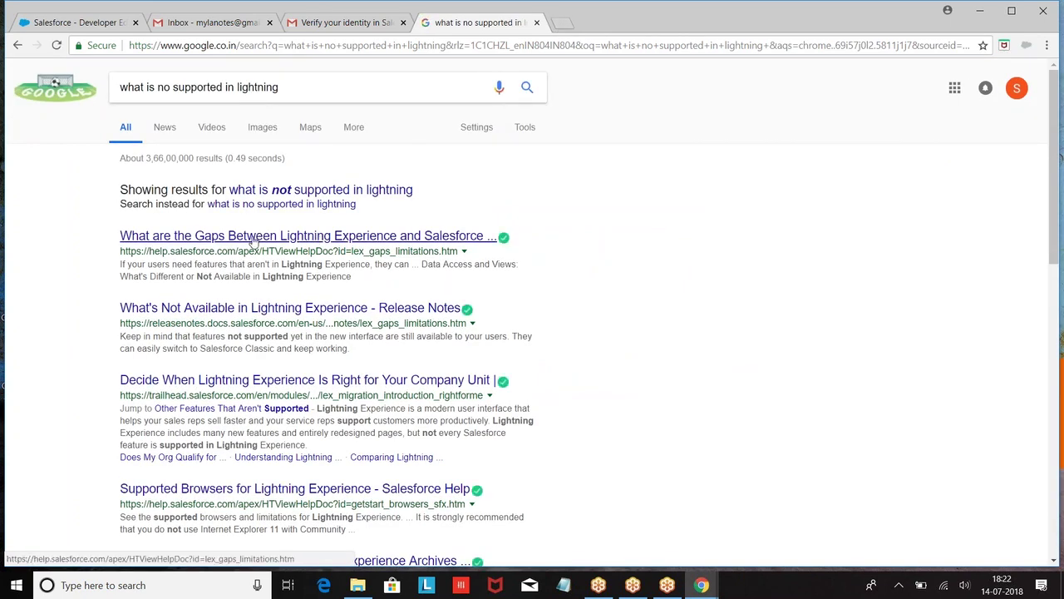
right_click(254, 239)
click(321, 247)
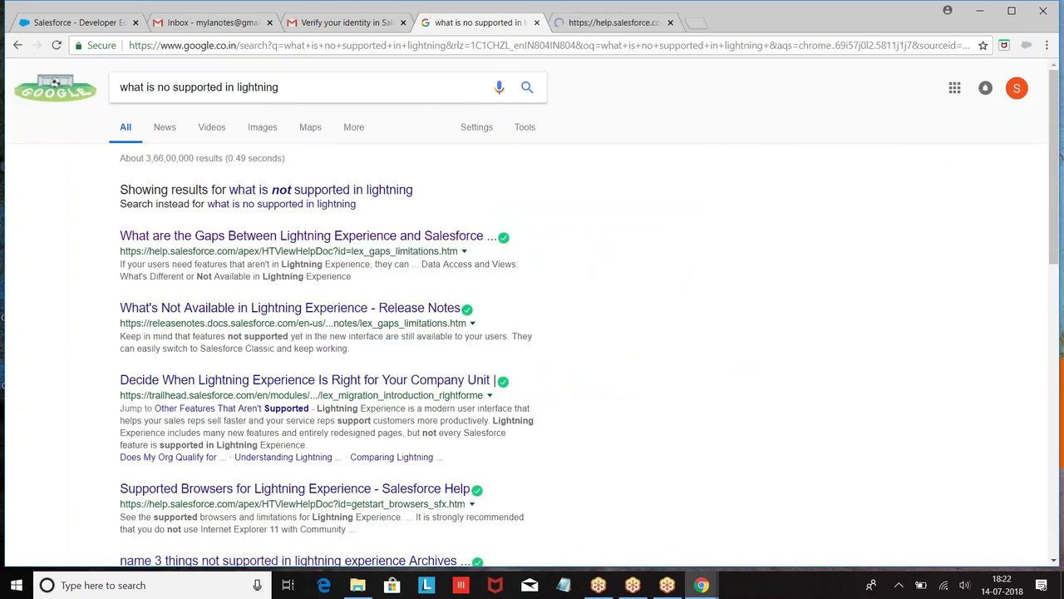
right_click(329, 312)
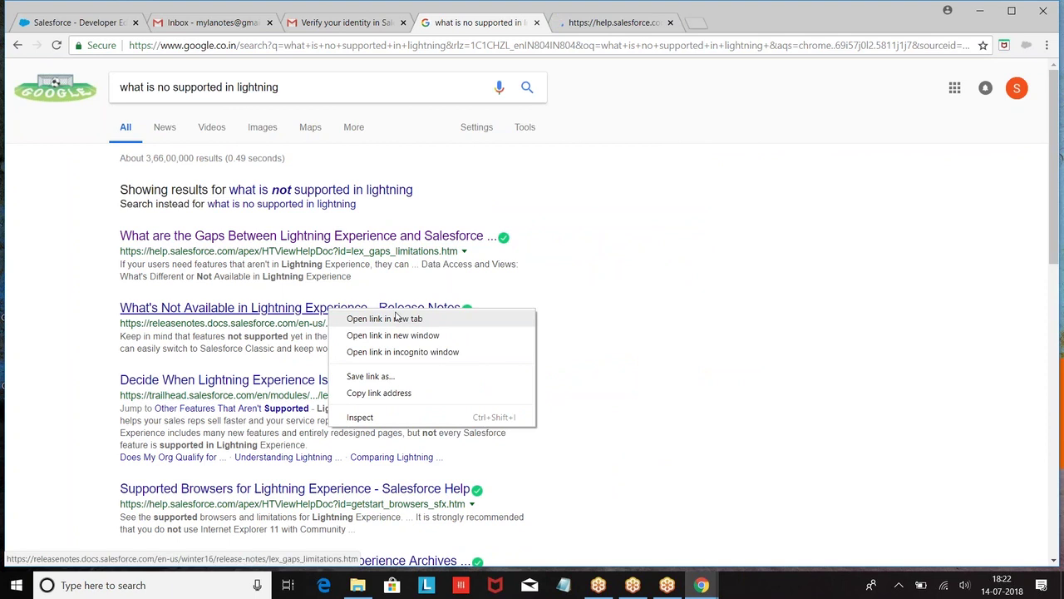
click(396, 317)
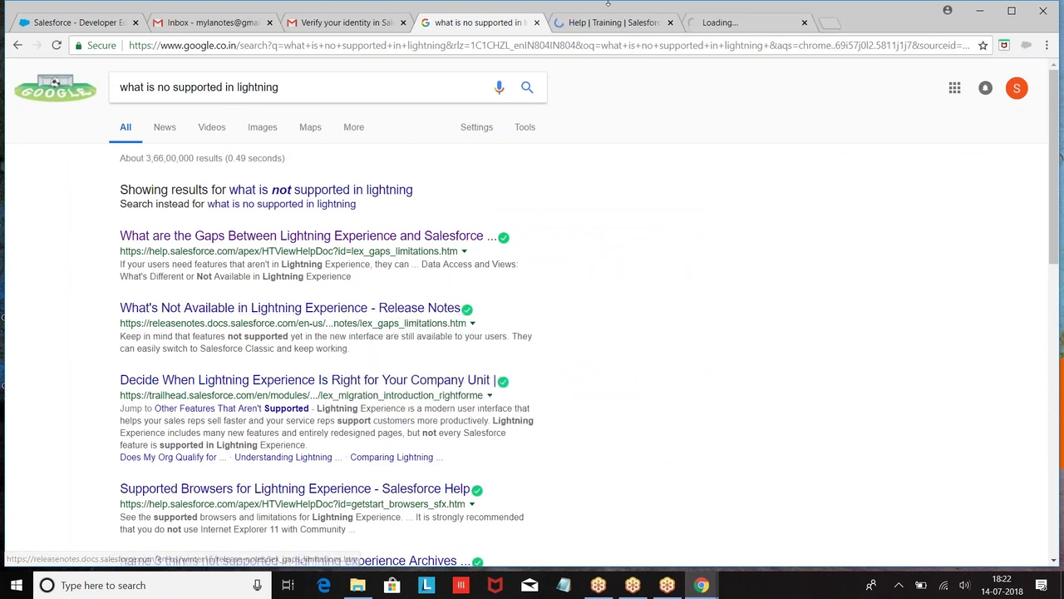
Search 'compare lightning and visualforce' and open the comparison article in a new tab
click(349, 80)
key(BackSpace)
key(BackSpace)
key(BackSpace)
key(BackSpace)
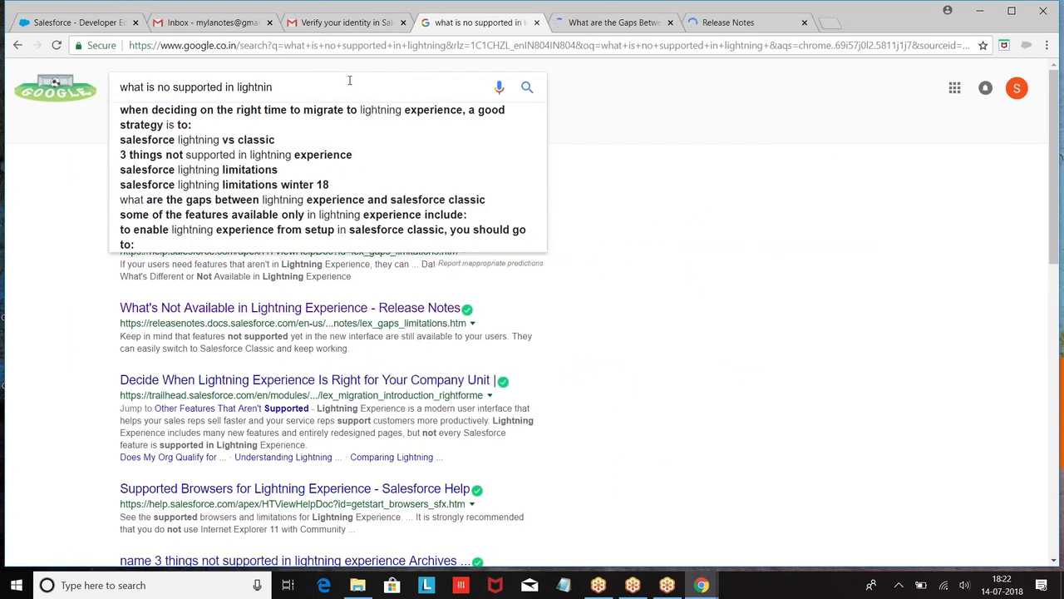
key(BackSpace)
key(BackSpace)
key(BackSpace)
key(BackSpace)
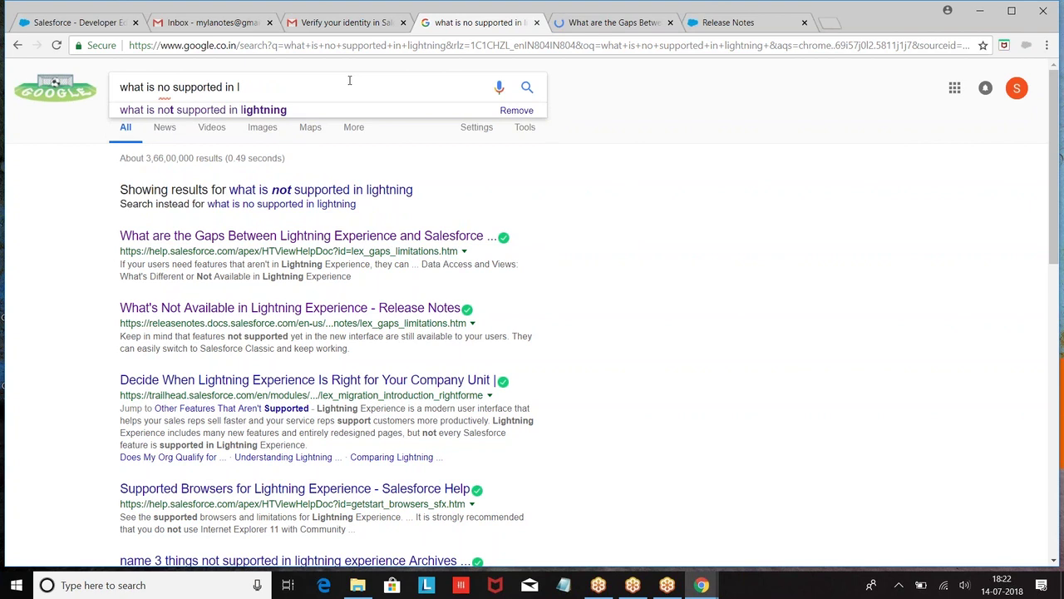
key(BackSpace)
key(BackSpace)
key(BackSpace)
key(BackSpace)
key(BackSpace)
key(BackSpace)
key(BackSpace)
key(BackSpace)
key(BackSpace)
key(BackSpace)
key(BackSpace)
key(BackSpace)
key(BackSpace)
key(BackSpace)
key(BackSpace)
key(BackSpace)
key(BackSpace)
key(BackSpace)
key(BackSpace)
key(BackSpace)
text(compare lightning)
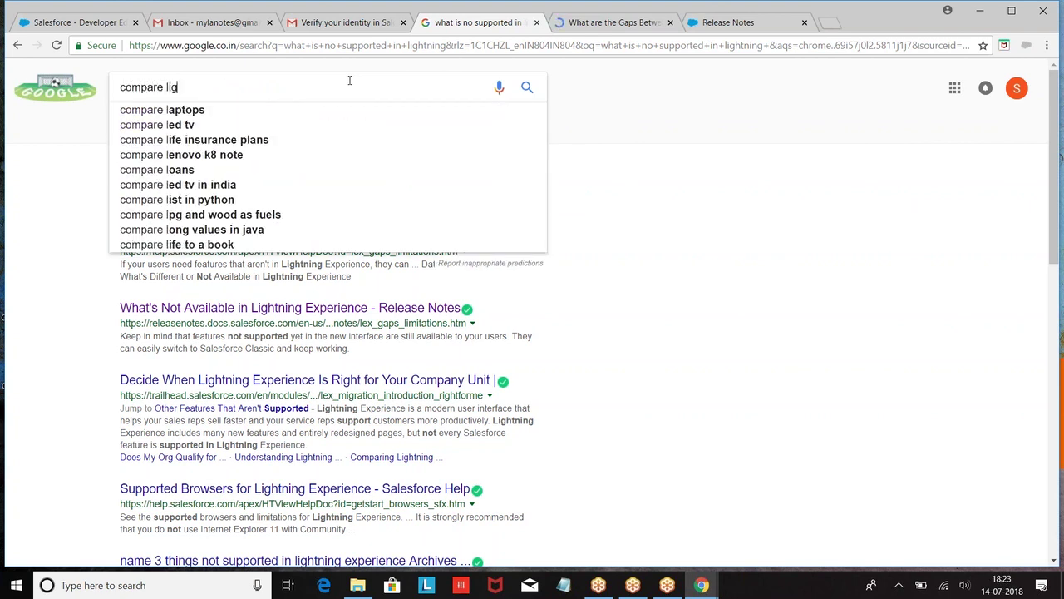
key(BackSpace)
key(BackSpace)
key(BackSpace)
key(BackSpace)
text(nni)
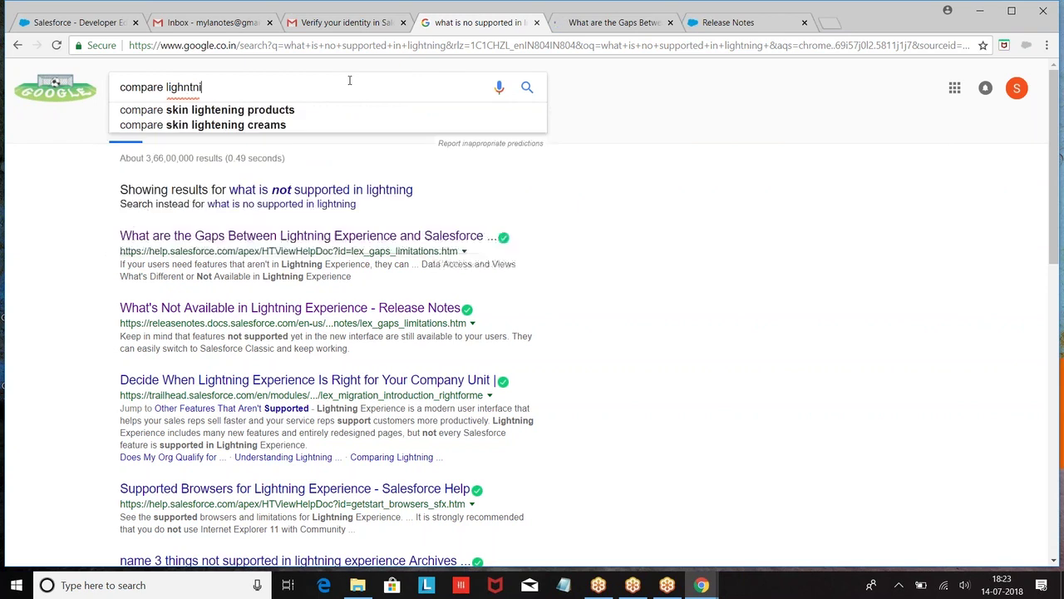
text(ng and visa)
key(BackSpace)
text(ualforce)
key(Return)
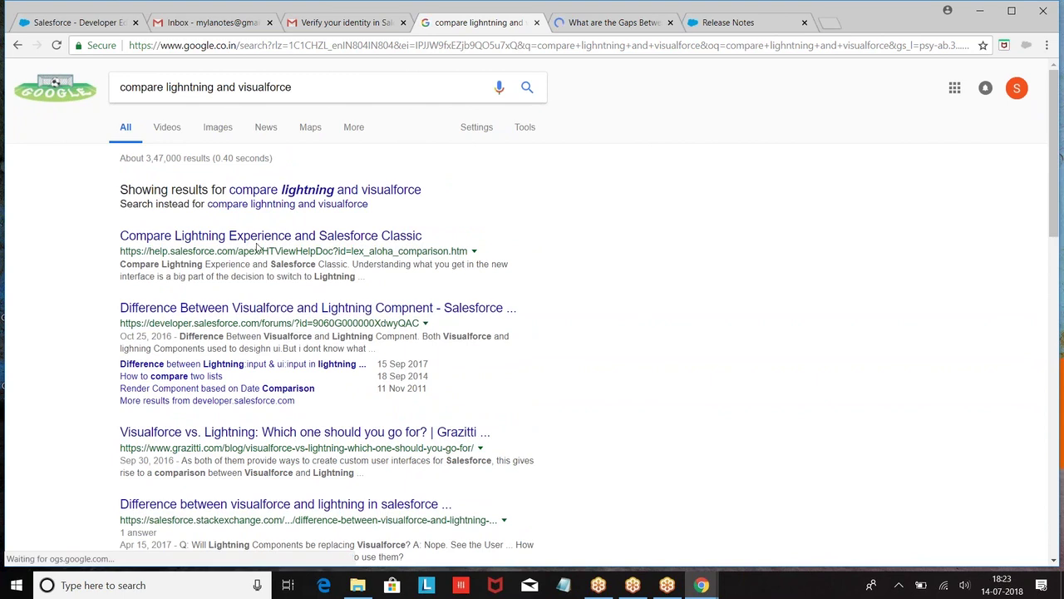
right_click(255, 240)
click(314, 254)
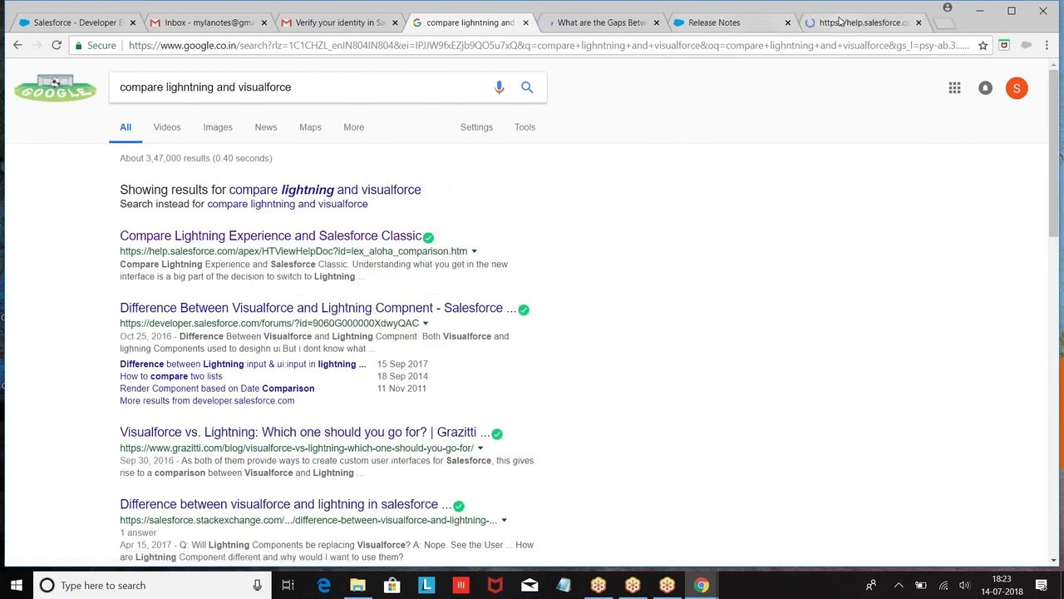
Scroll the comparison article's feature tables, from Salesforce Data through Home, Accounts, Campaigns, Leads and Opportunities
click(840, 21)
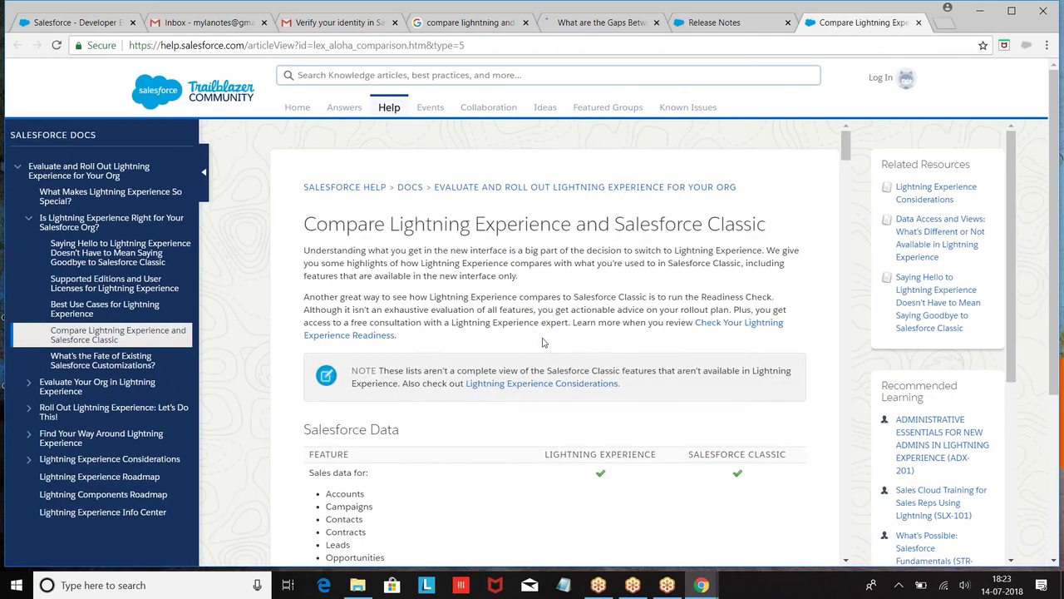
scroll(542, 341, down, 4)
scroll(542, 341, up, 2)
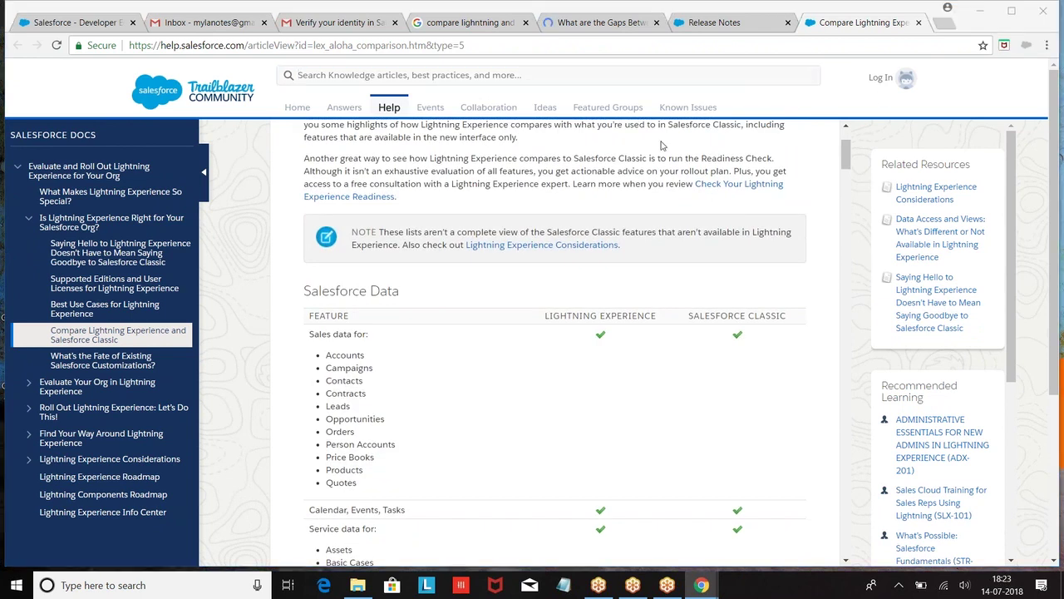
scroll(435, 261, down, 2)
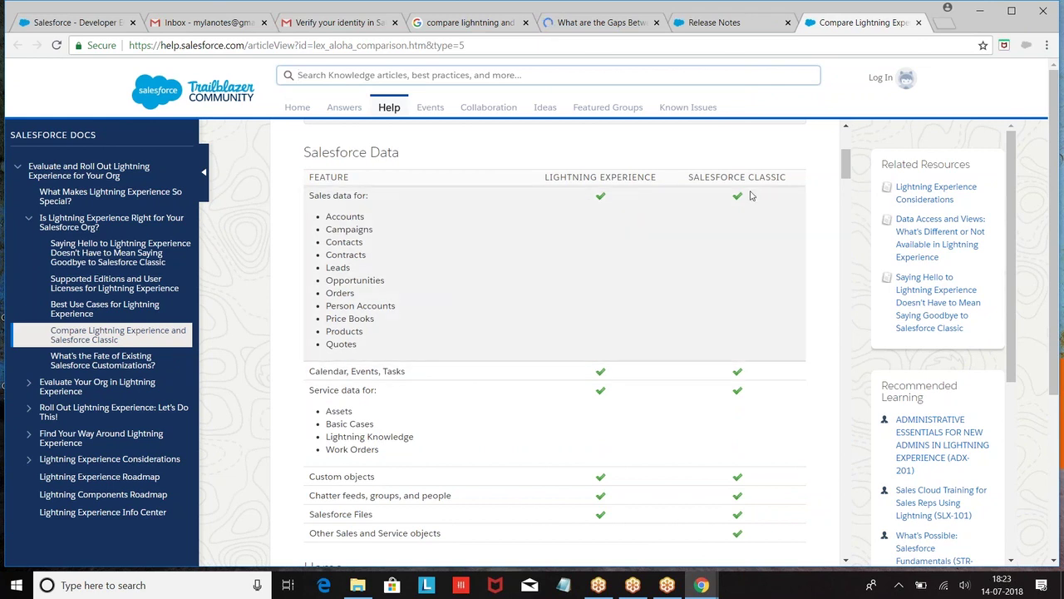
scroll(499, 294, down, 2)
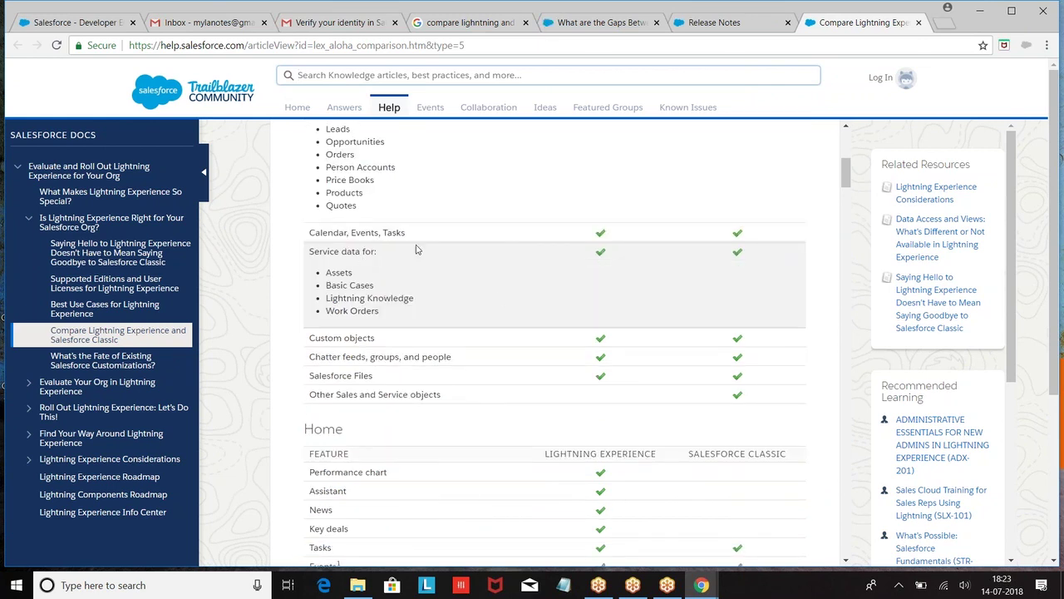
scroll(516, 237, down, 3)
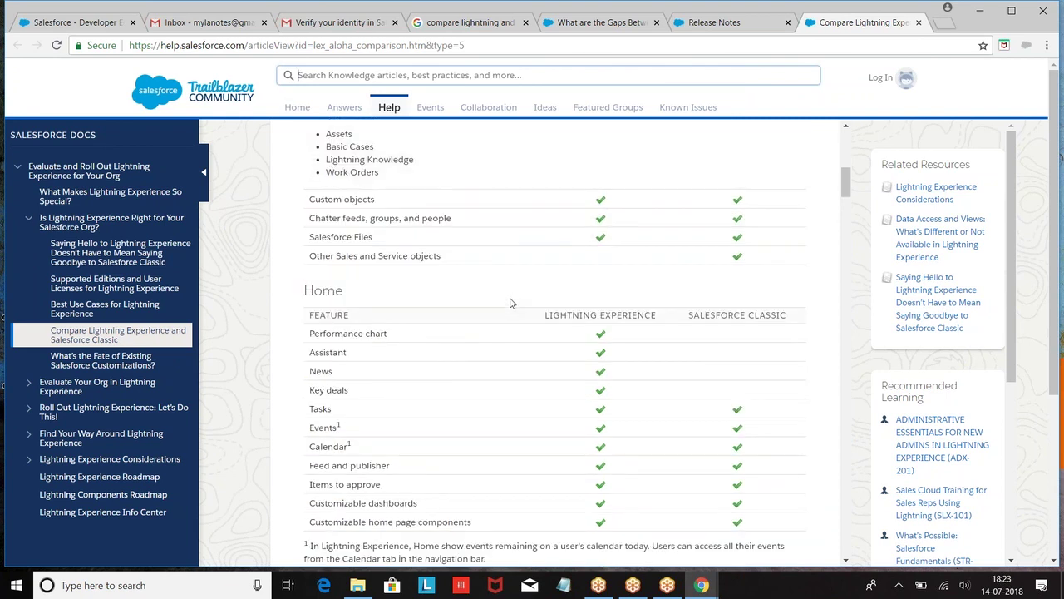
scroll(658, 289, up, 10)
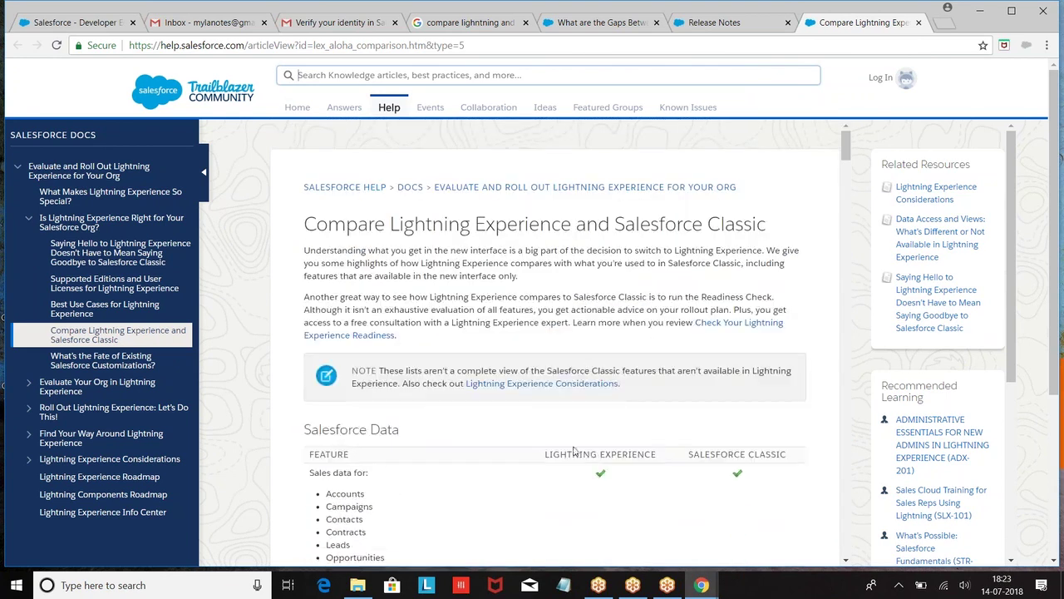
scroll(645, 449, down, 10)
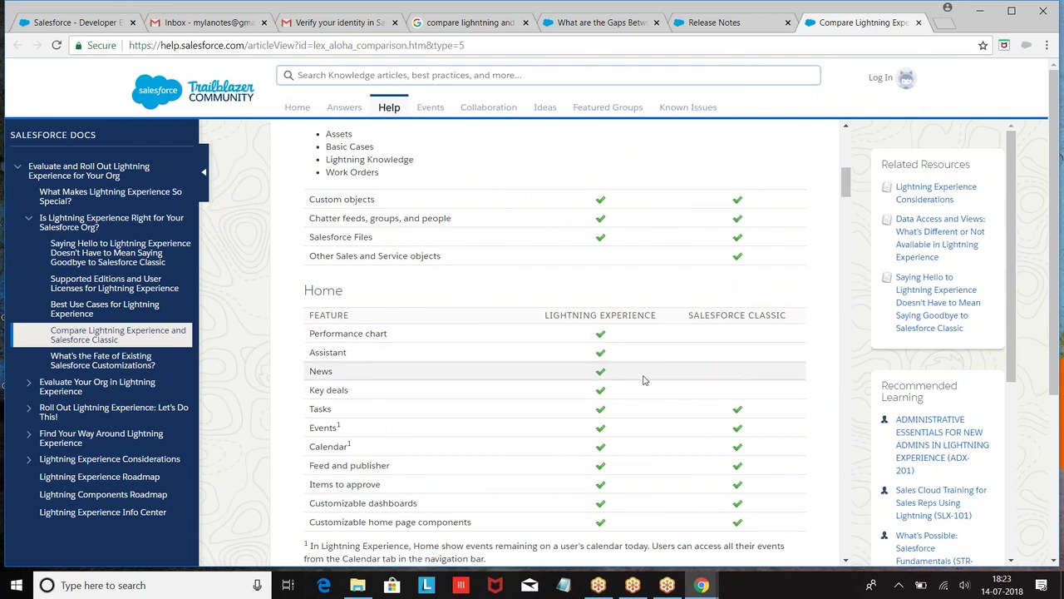
scroll(636, 376, down, 4)
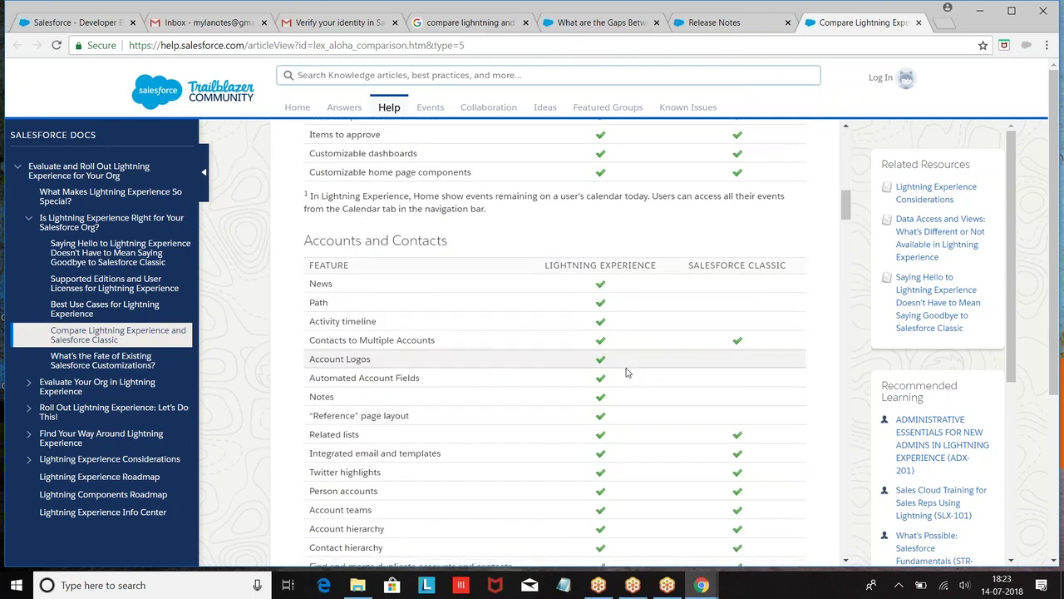
scroll(627, 373, down, 1)
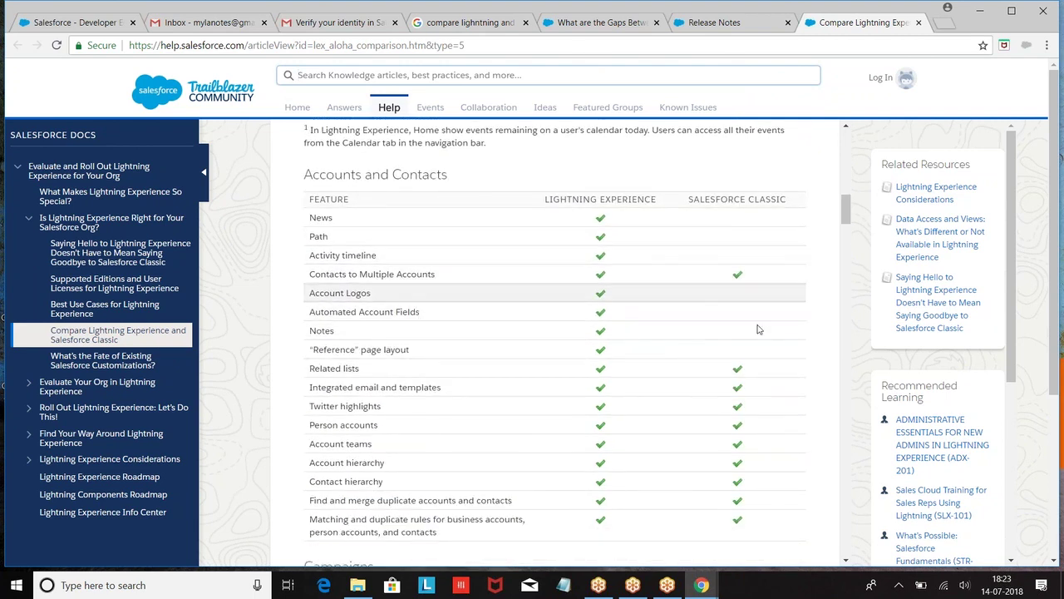
scroll(720, 328, down, 2)
scroll(722, 338, down, 4)
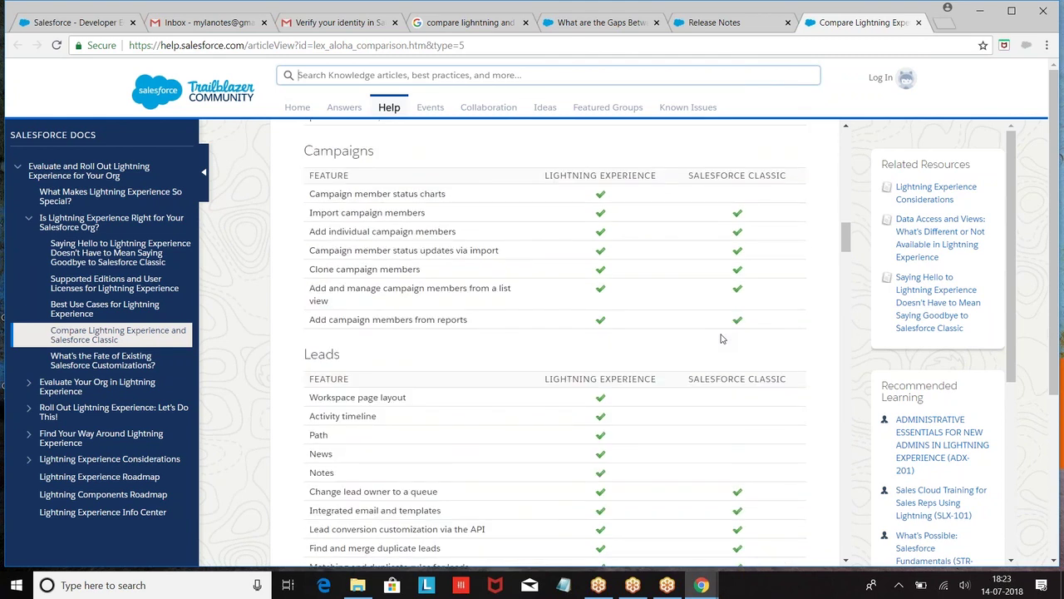
scroll(722, 339, down, 3)
scroll(722, 339, down, 3)
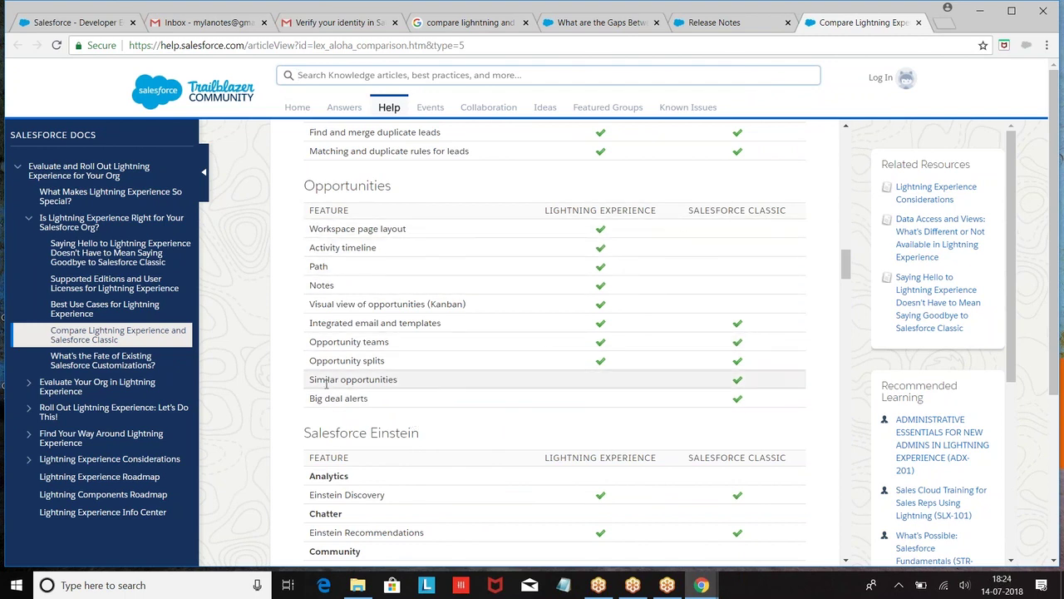
drag(313, 380, 390, 380)
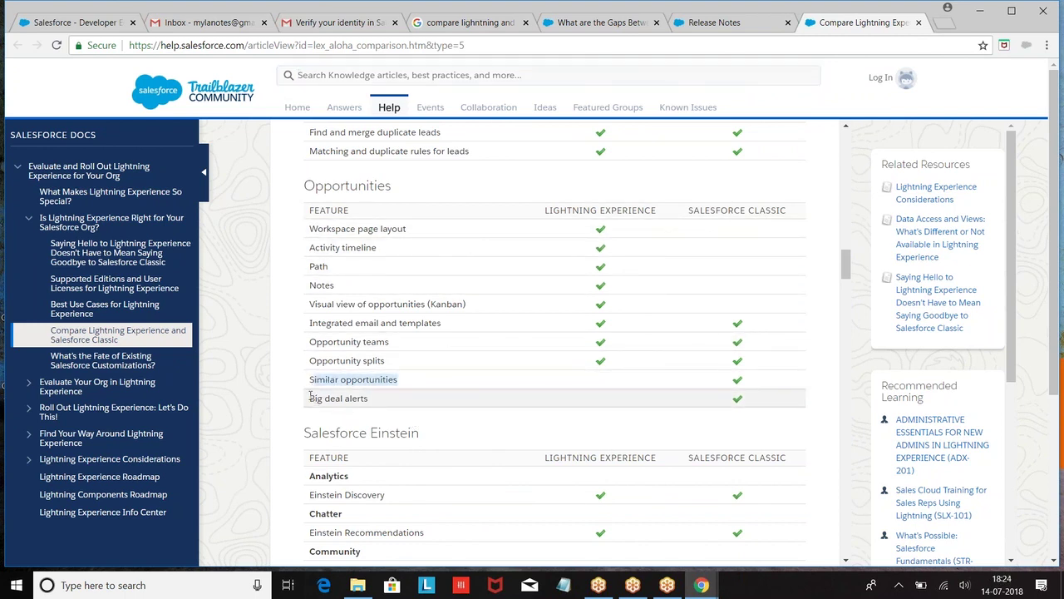
drag(310, 399, 387, 400)
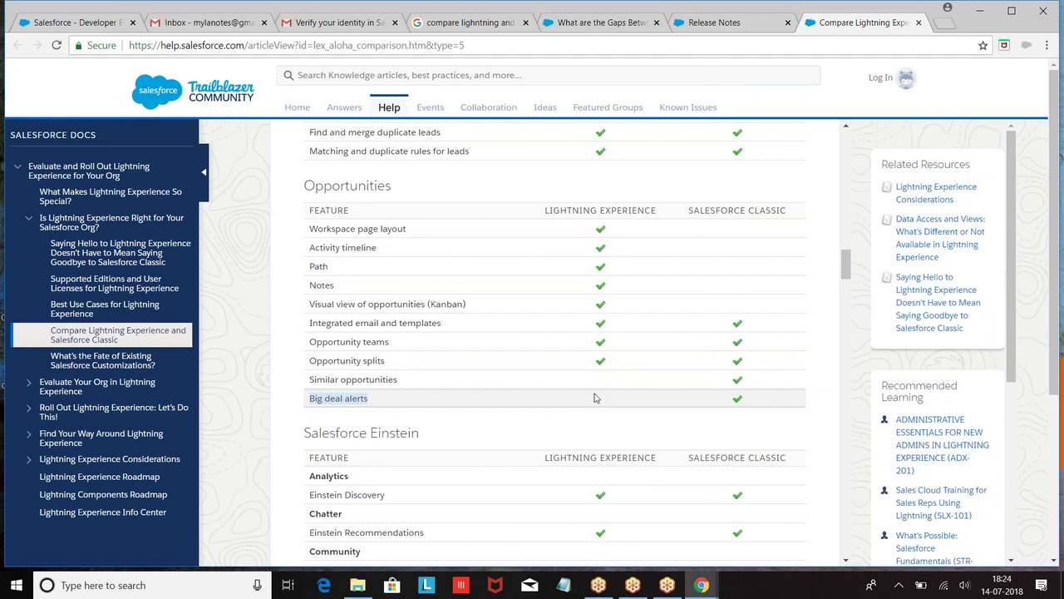
scroll(594, 397, down, 3)
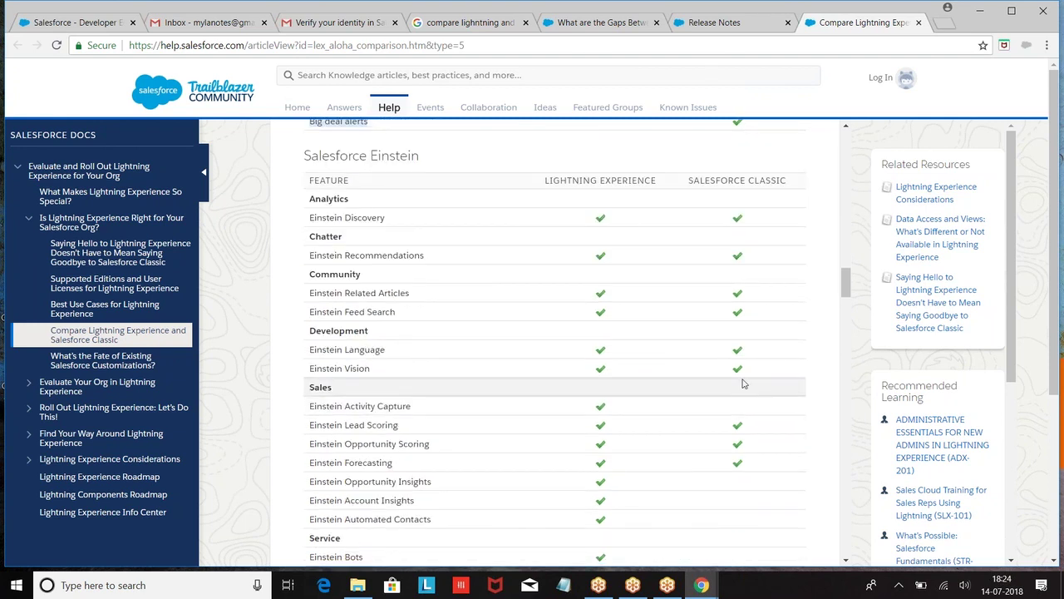
scroll(740, 399, down, 2)
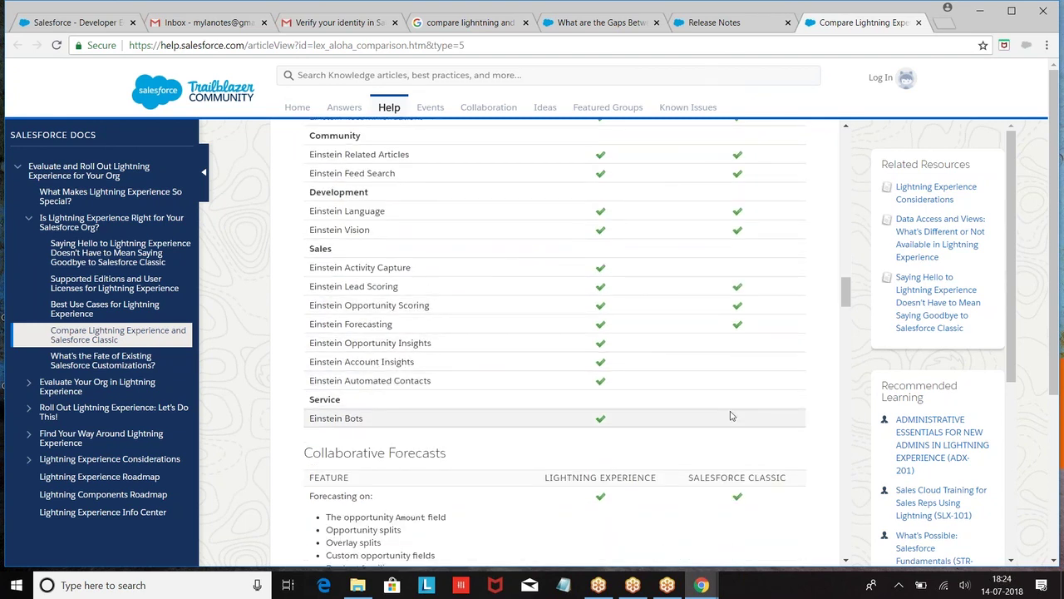
scroll(731, 416, down, 2)
scroll(731, 415, down, 1)
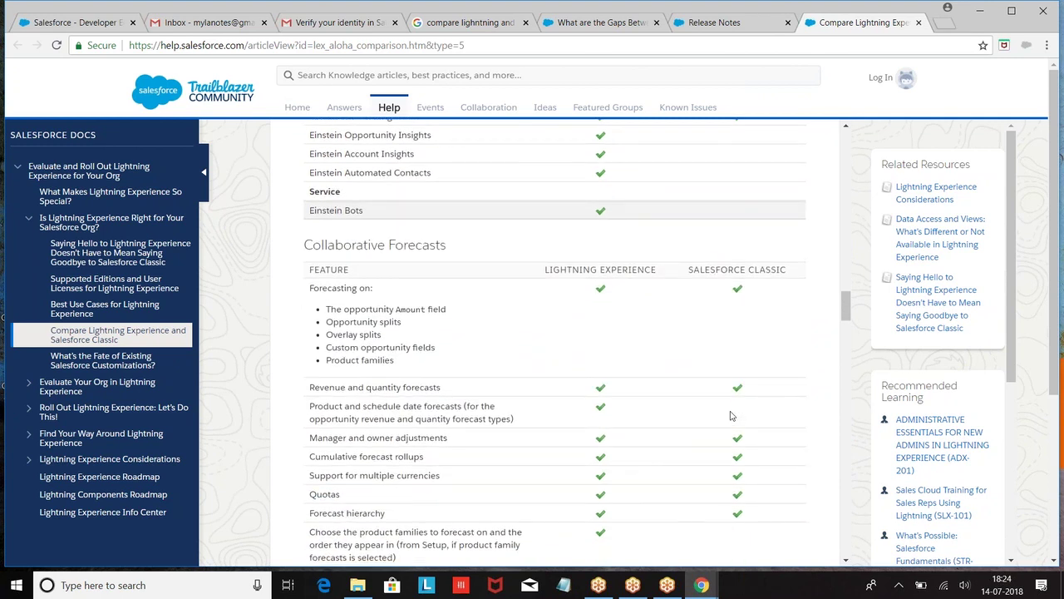
scroll(731, 416, down, 5)
scroll(731, 416, up, 8)
scroll(730, 415, up, 15)
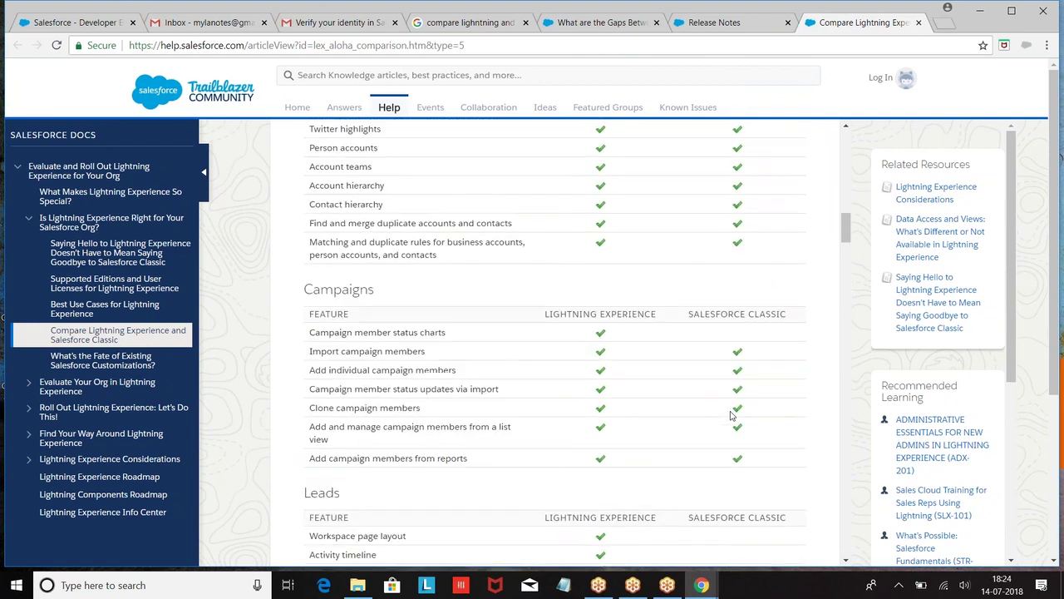
scroll(596, 343, up, 6)
scroll(596, 343, down, 8)
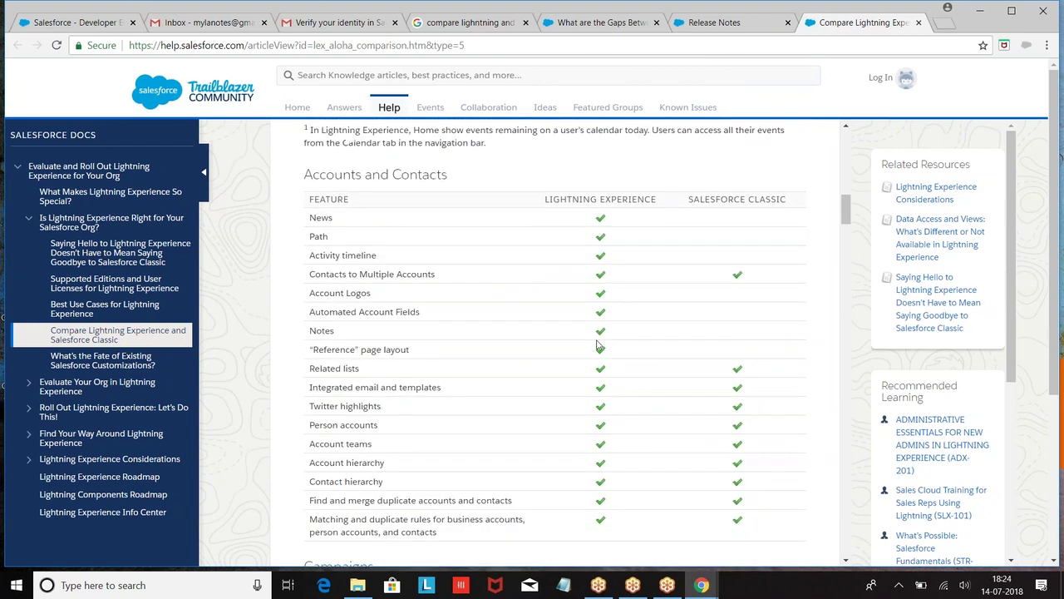
scroll(656, 338, down, 5)
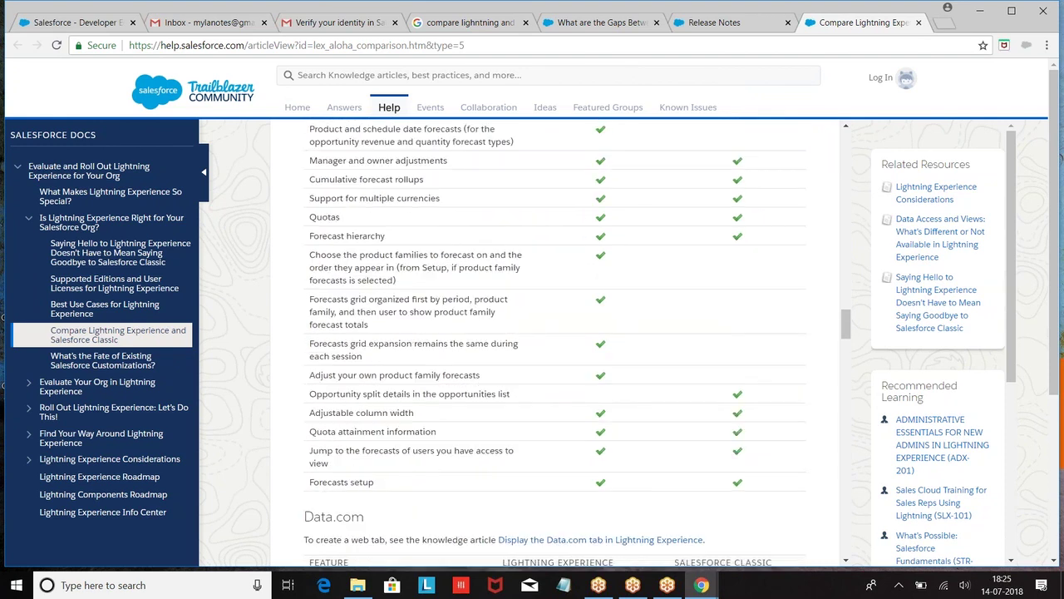
scroll(515, 153, down, 12)
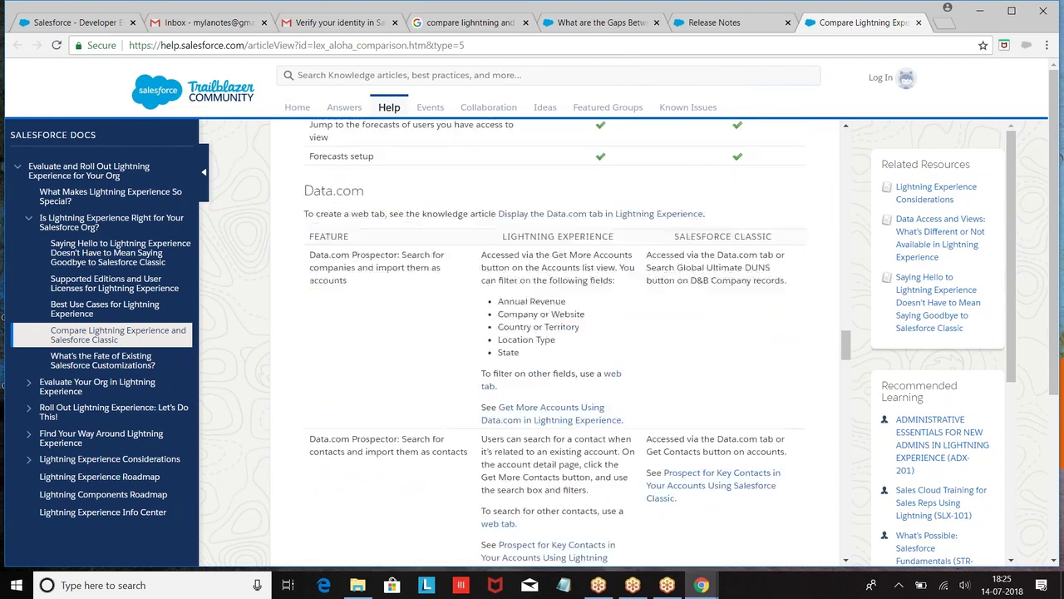
scroll(515, 153, up, 5)
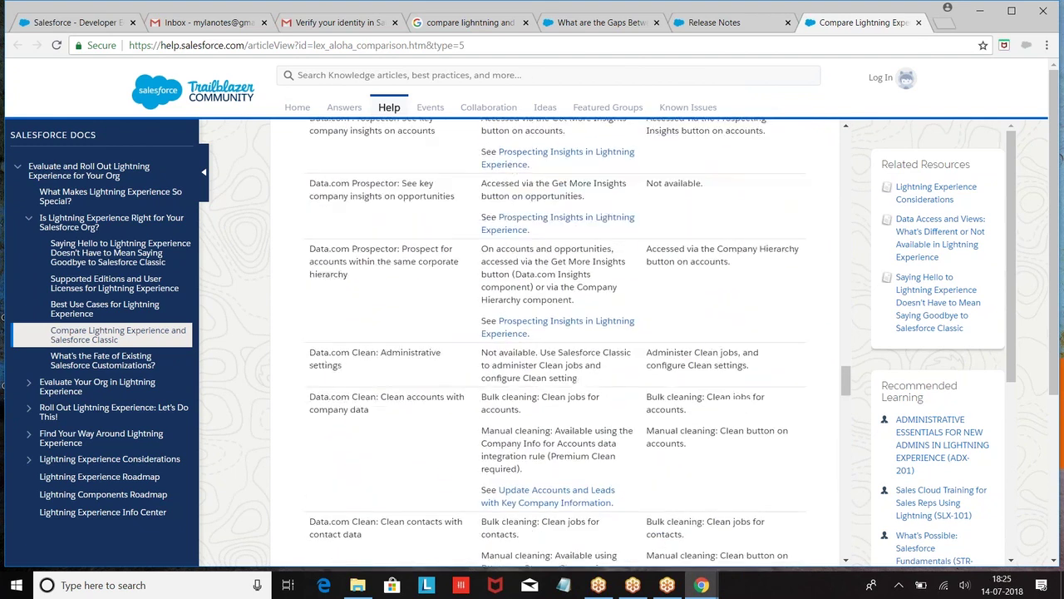
scroll(586, 299, up, 1)
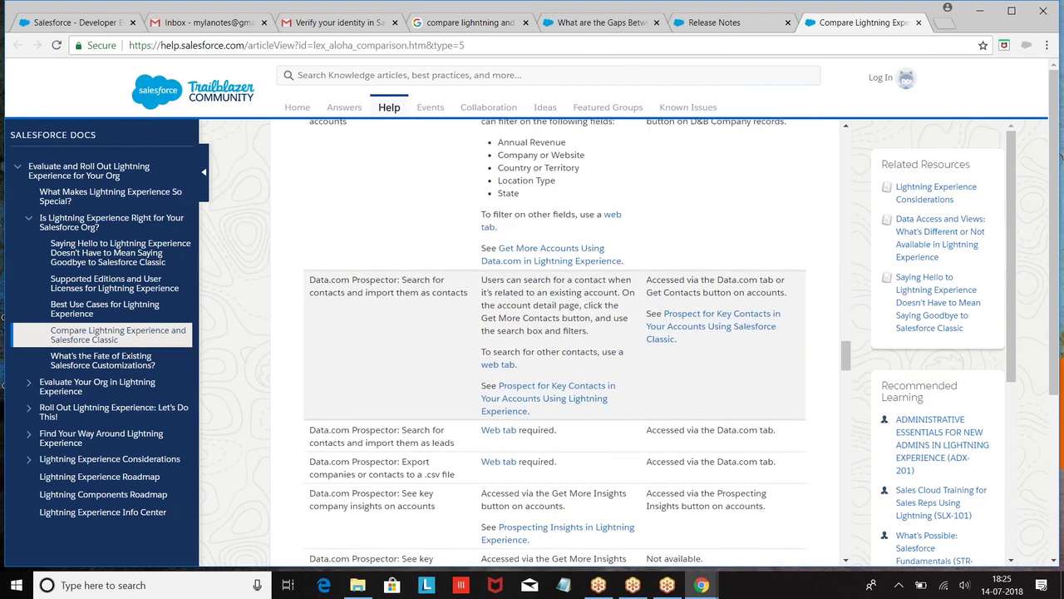
scroll(353, 445, up, 1)
scroll(352, 445, down, 8)
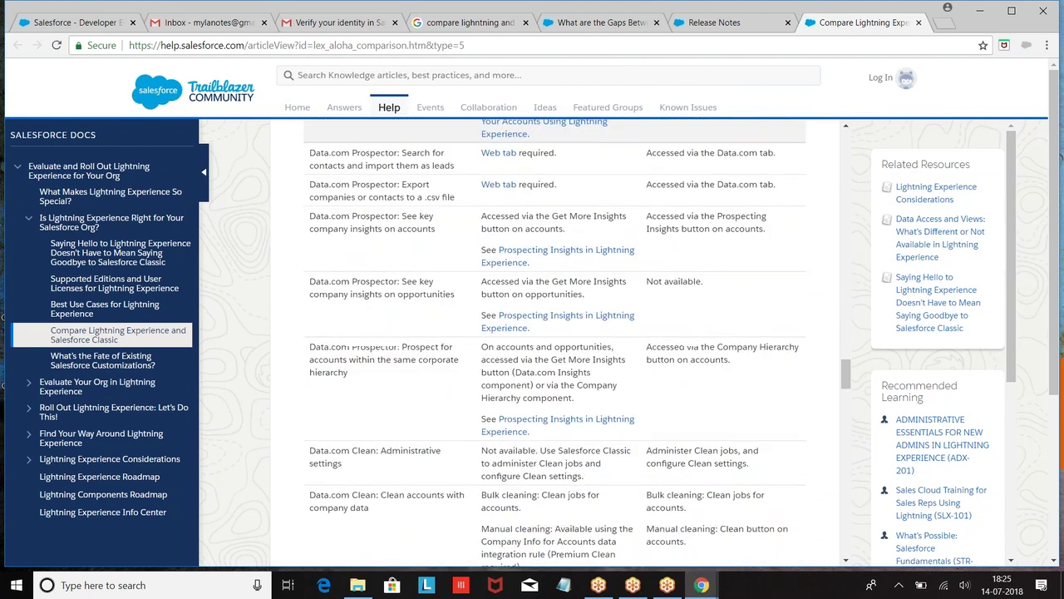
scroll(353, 445, down, 10)
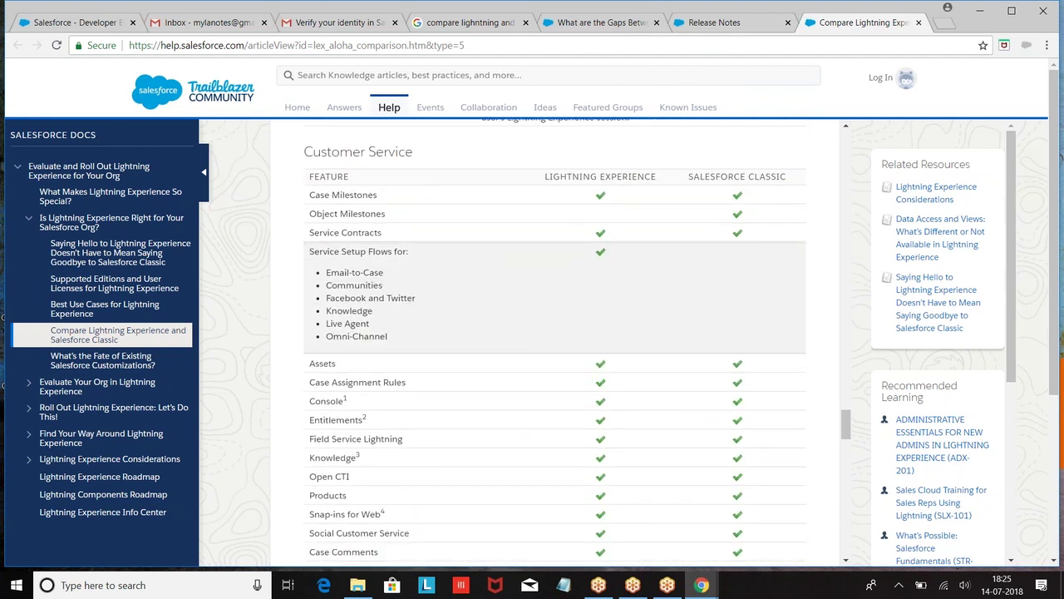
scroll(638, 282, up, 1)
scroll(638, 283, down, 2)
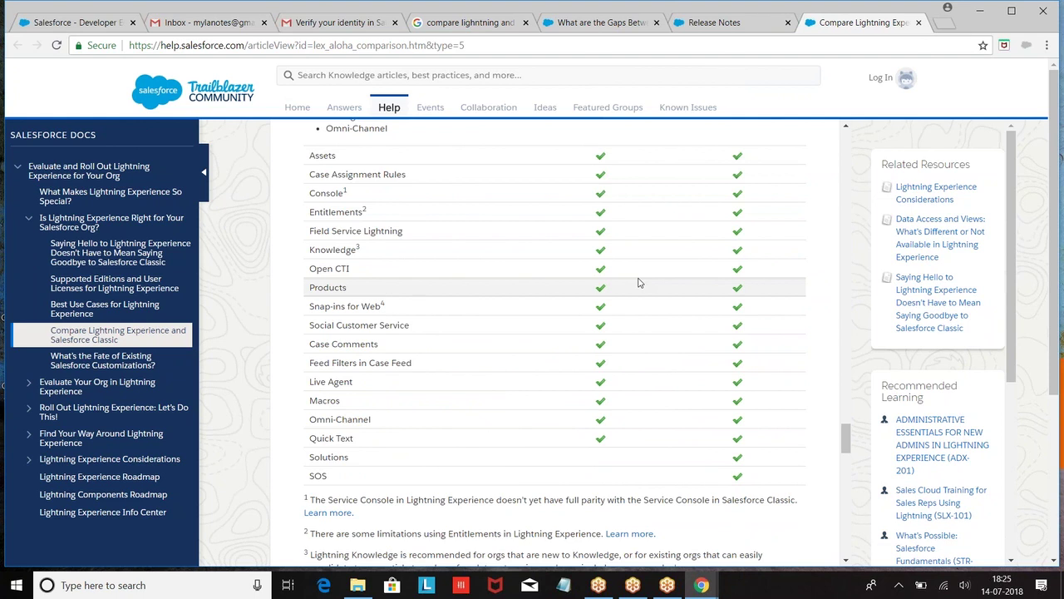
scroll(632, 290, down, 2)
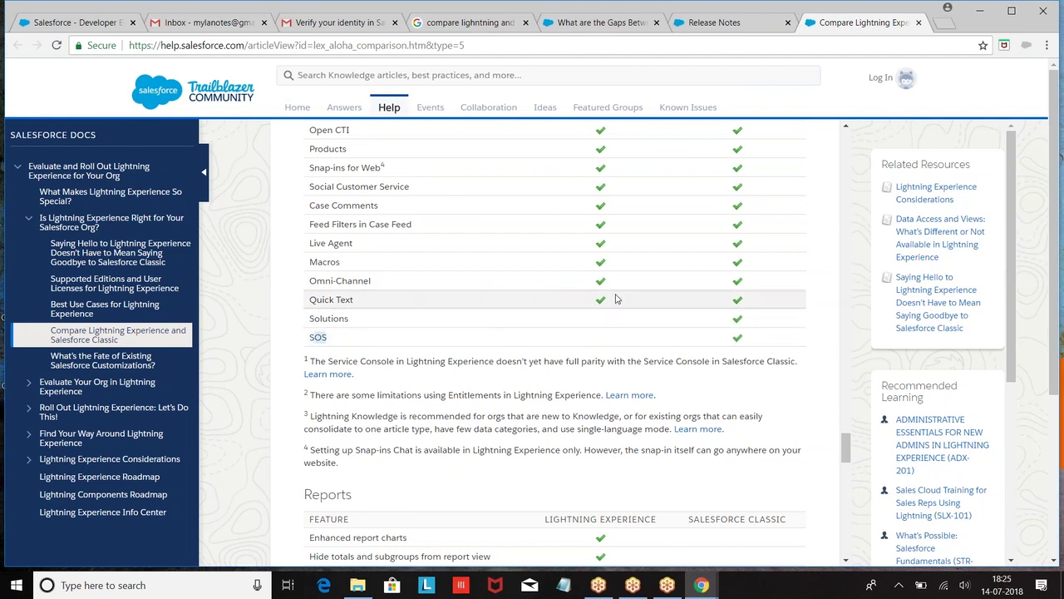
scroll(616, 298, down, 4)
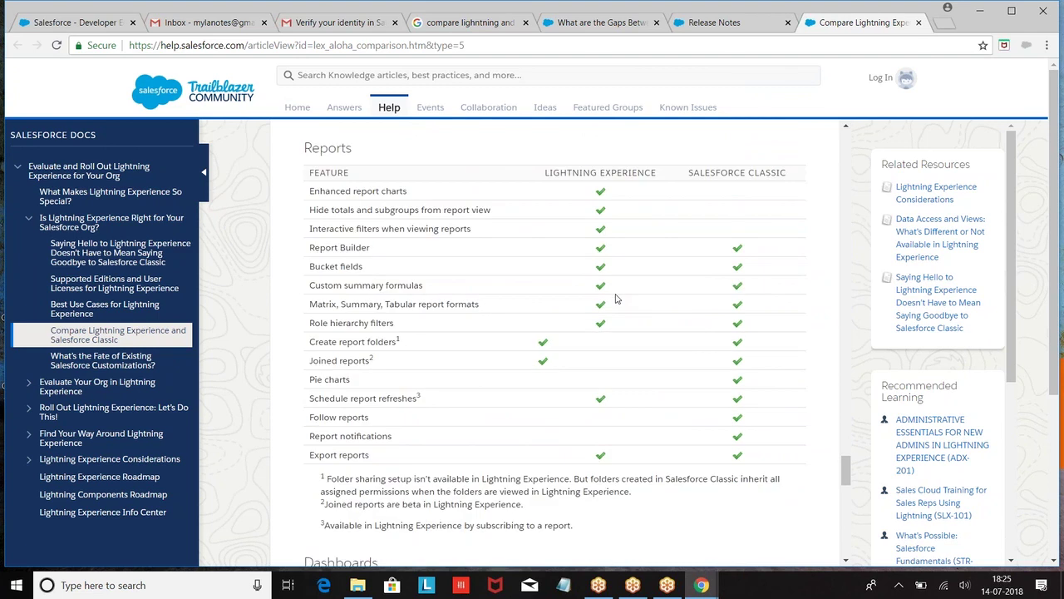
scroll(616, 299, down, 1)
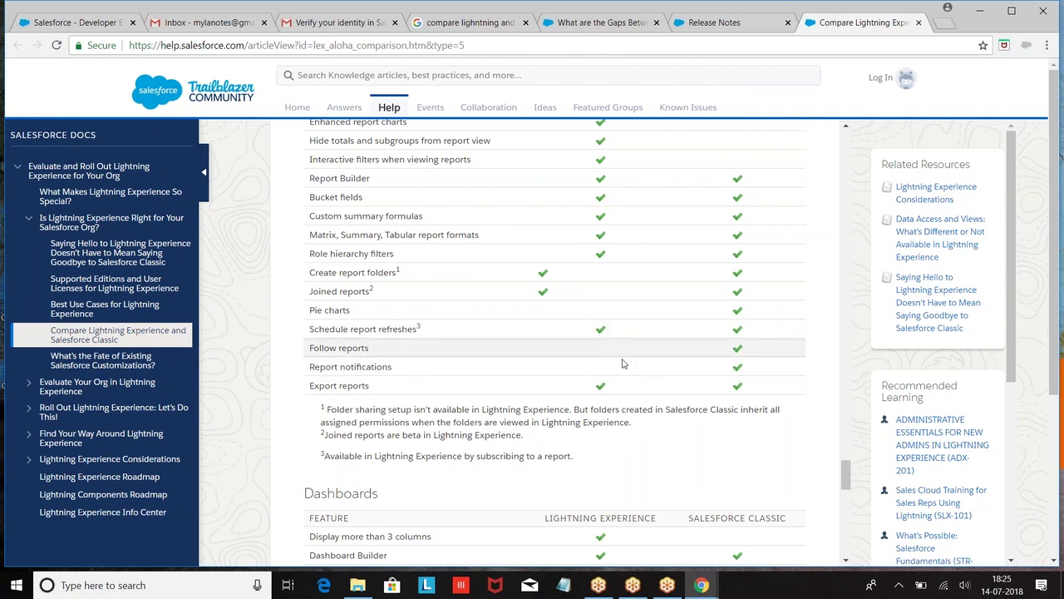
scroll(601, 359, down, 4)
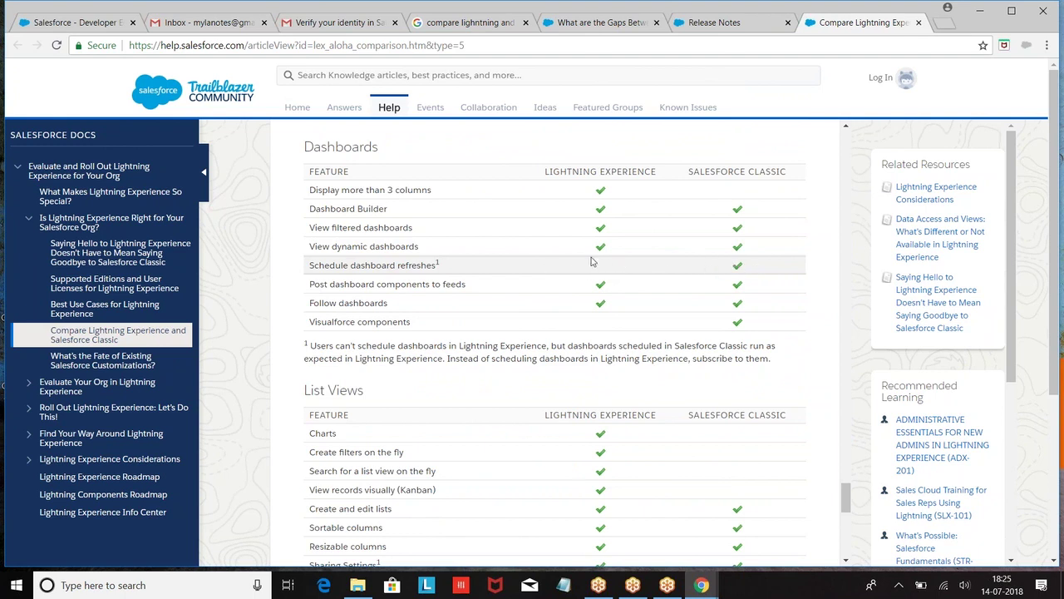
scroll(624, 285, down, 4)
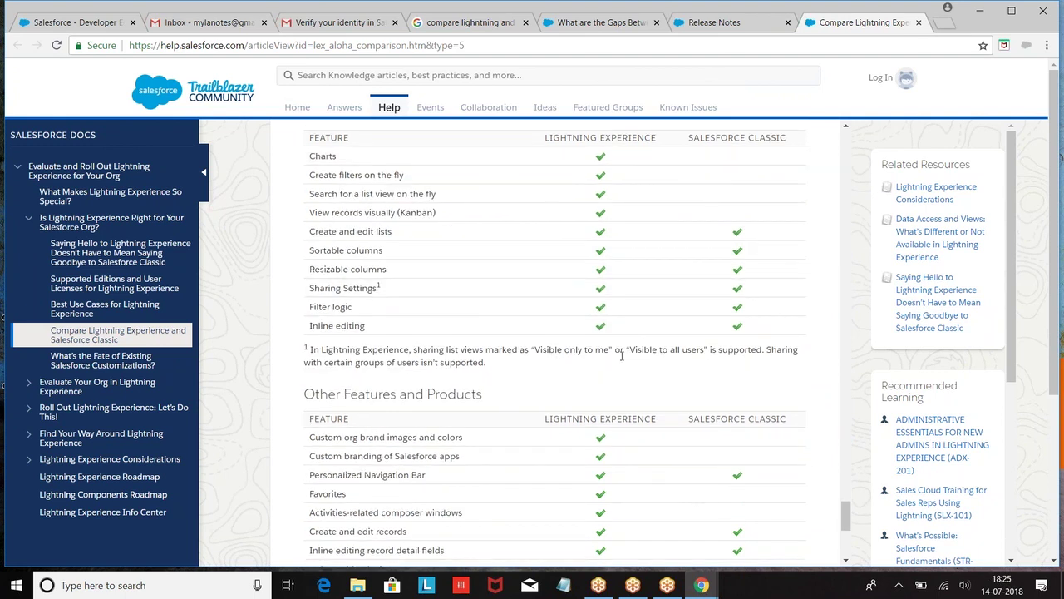
scroll(621, 356, down, 2)
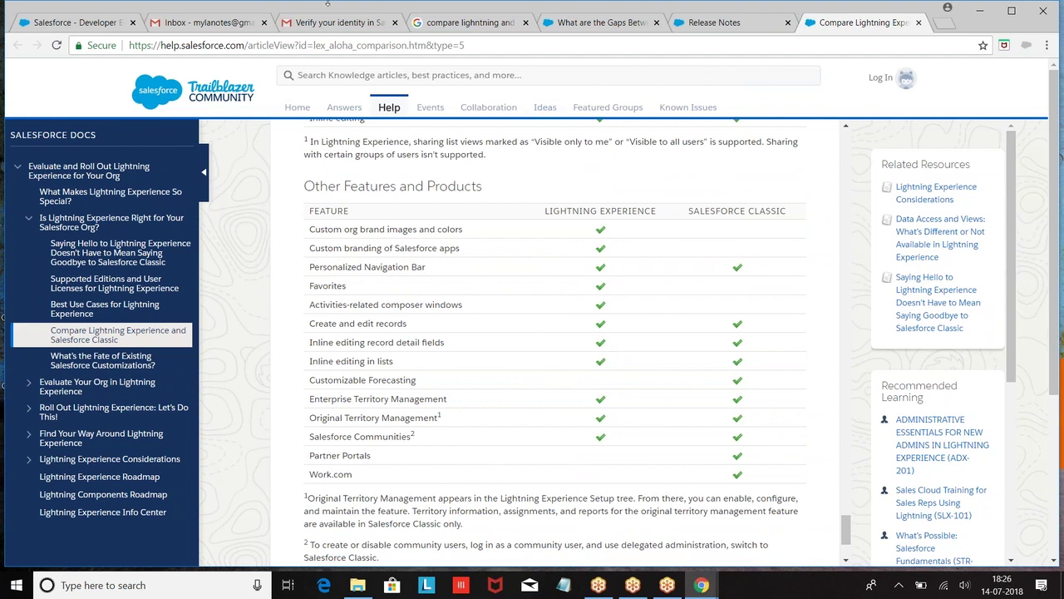
Scroll the 'What are the Gaps Between Lightning Experience and Salesforce Classic' article's topic links and See Also section
click(604, 20)
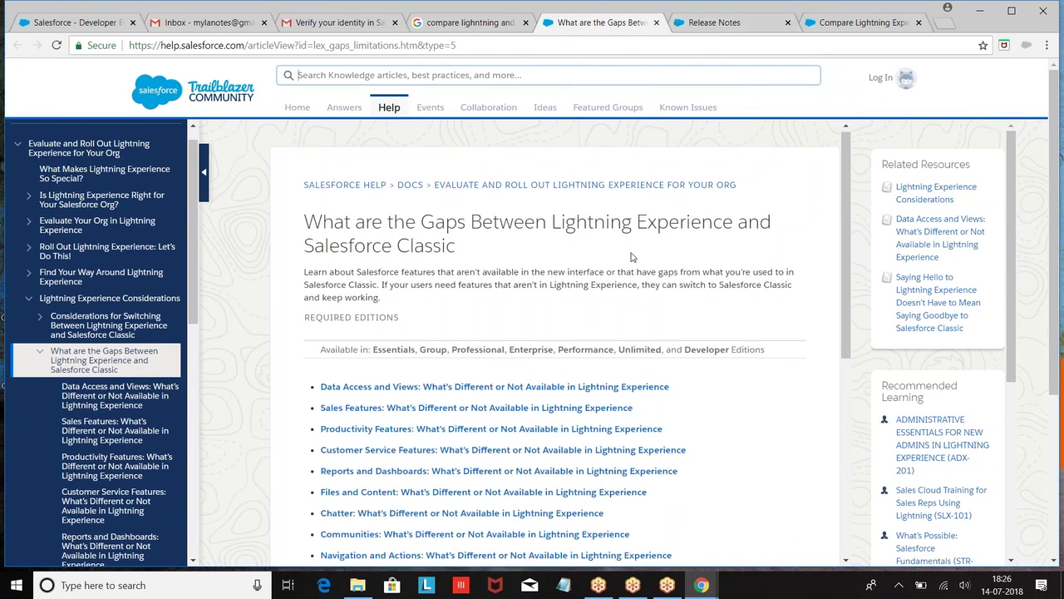
scroll(631, 256, down, 2)
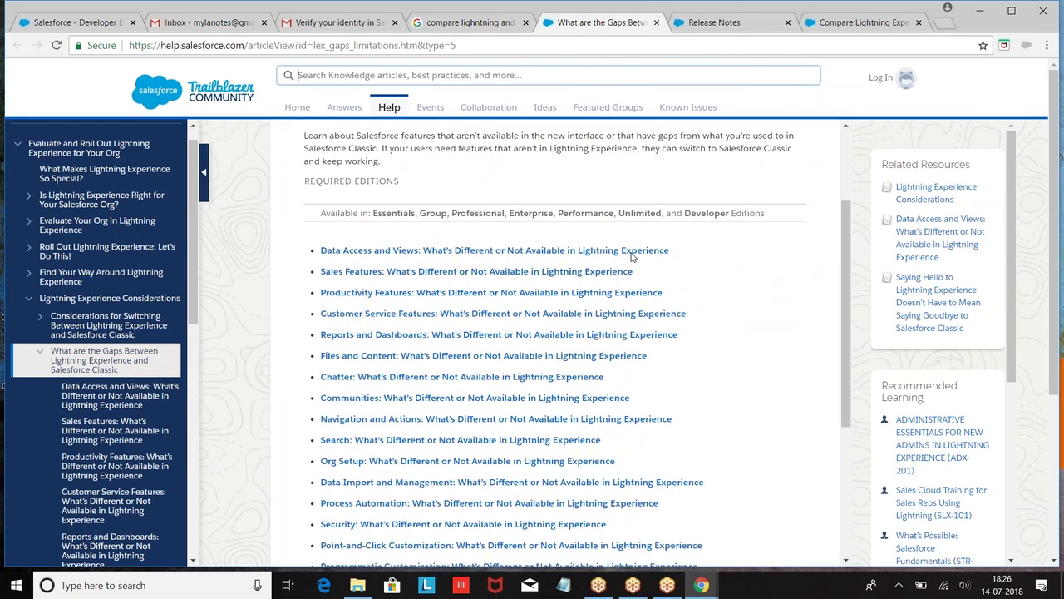
scroll(632, 256, down, 2)
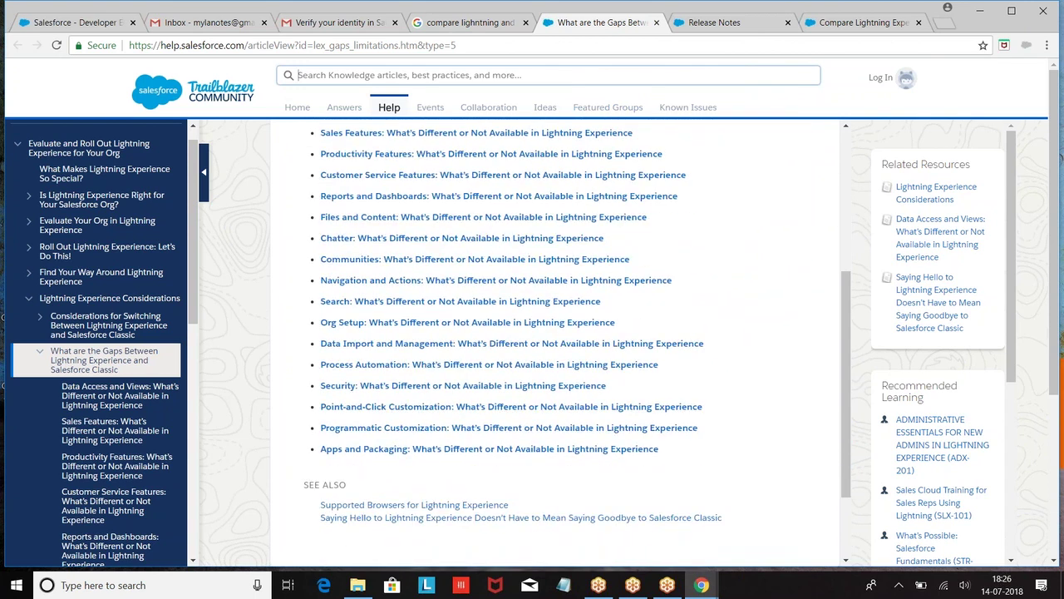
scroll(498, 208, up, 1)
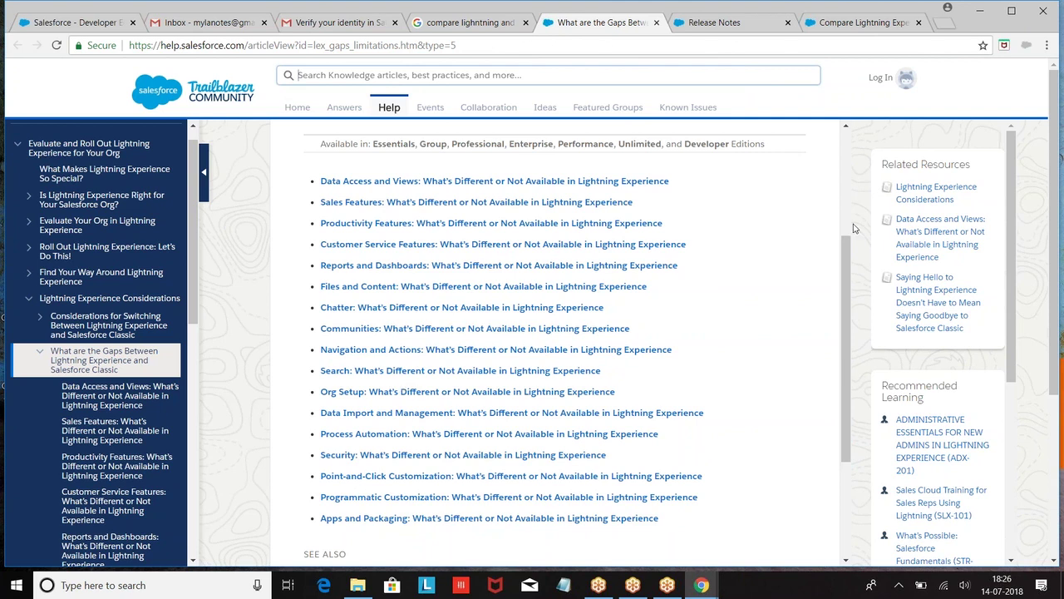
scroll(644, 347, down, 1)
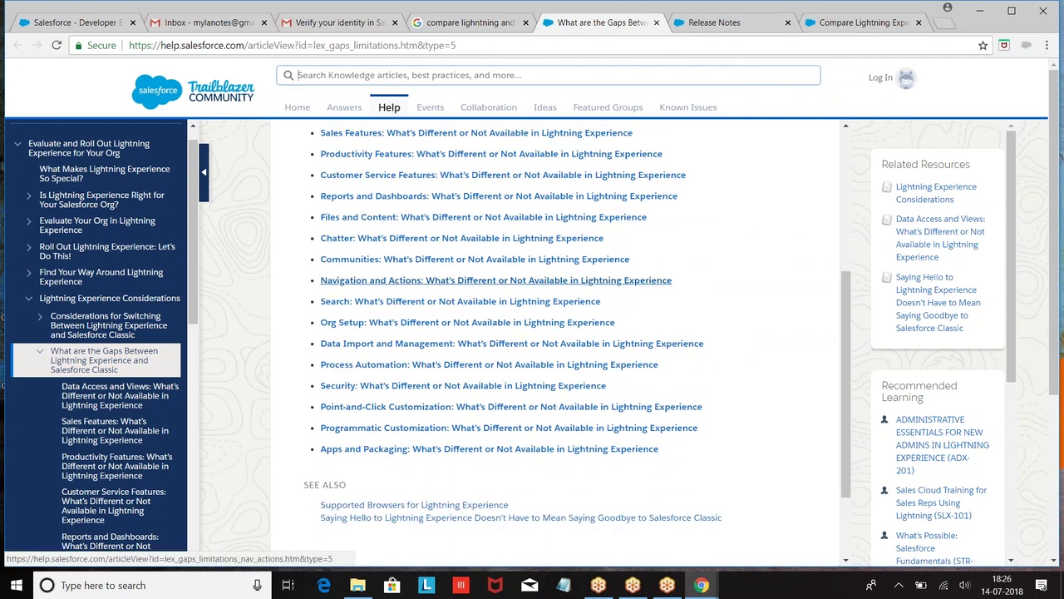
scroll(557, 341, down, 2)
scroll(557, 341, up, 5)
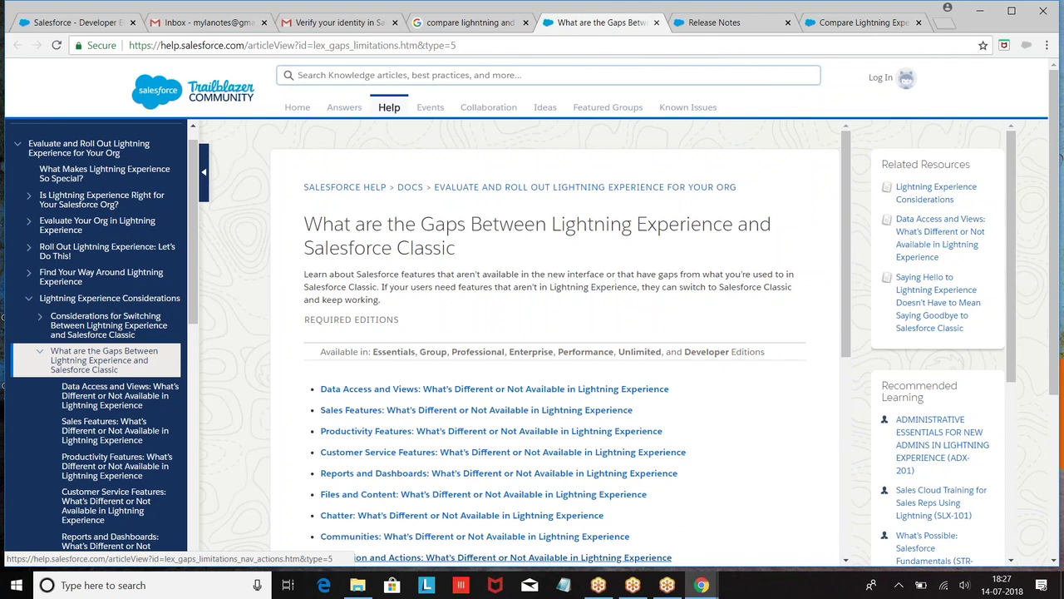
scroll(250, 332, down, 5)
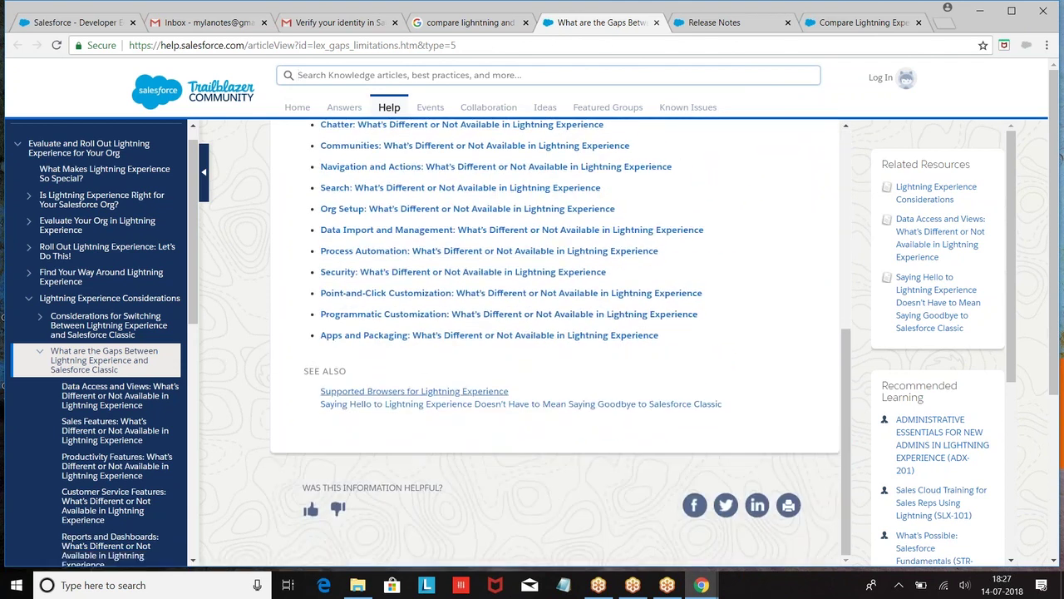
scroll(254, 200, down, 2)
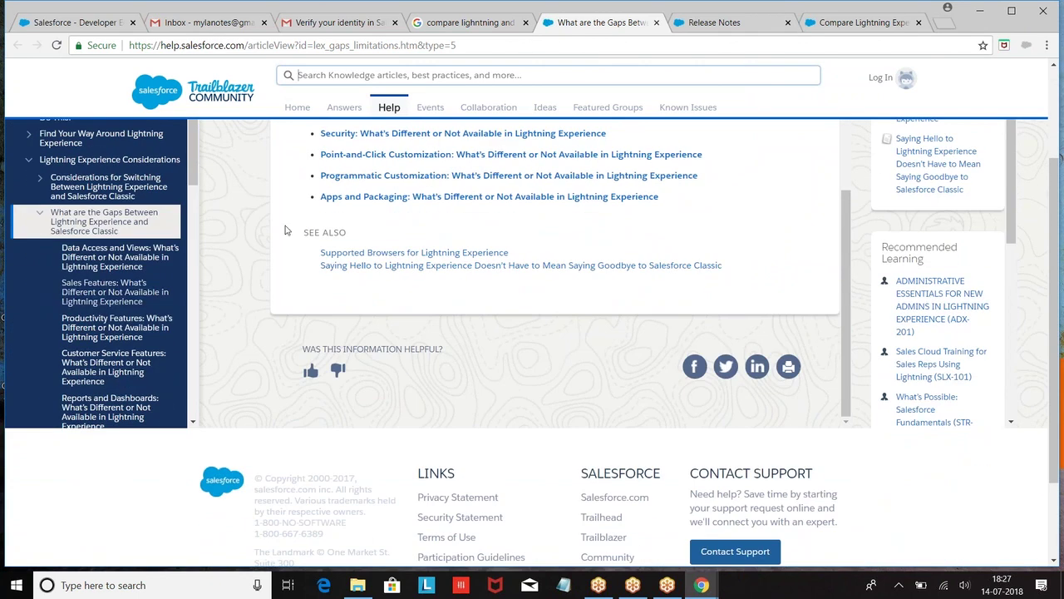
scroll(453, 247, up, 5)
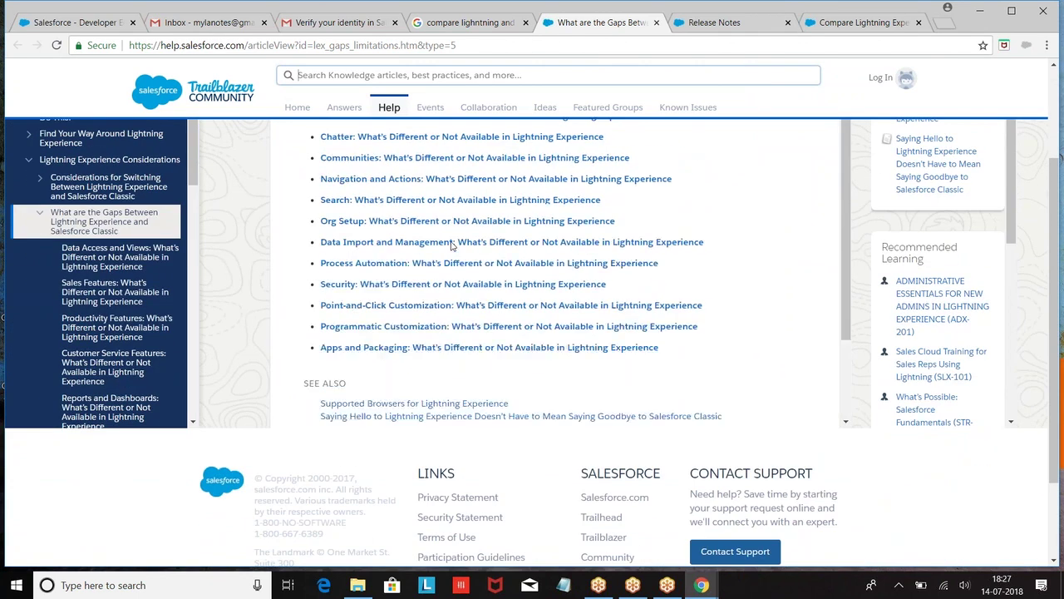
Close the Gaps, Winter '16 release notes and comparison tabs, then return to the Migration Assistant
click(657, 22)
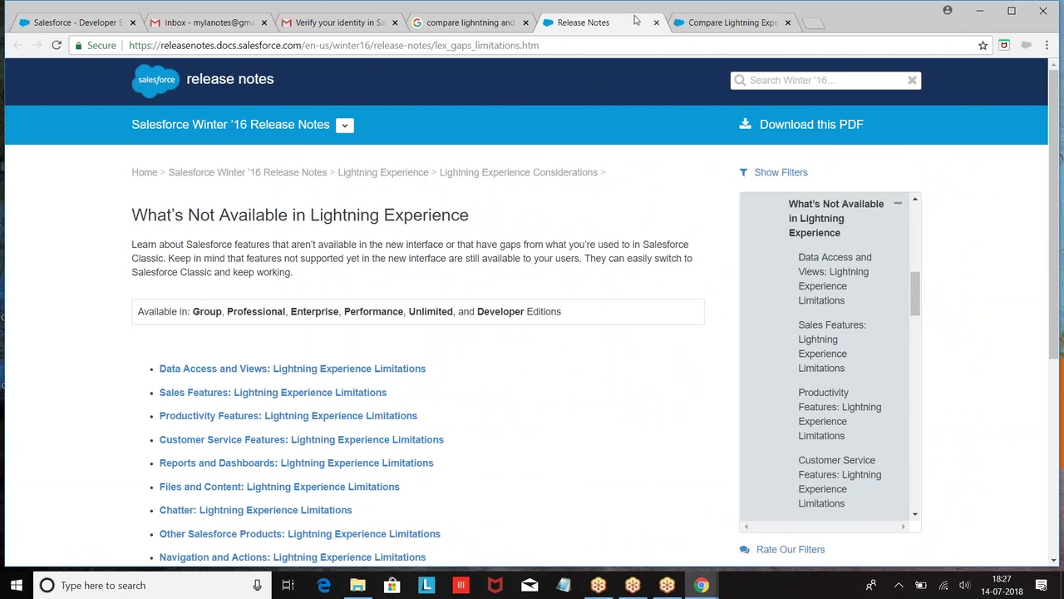
click(657, 22)
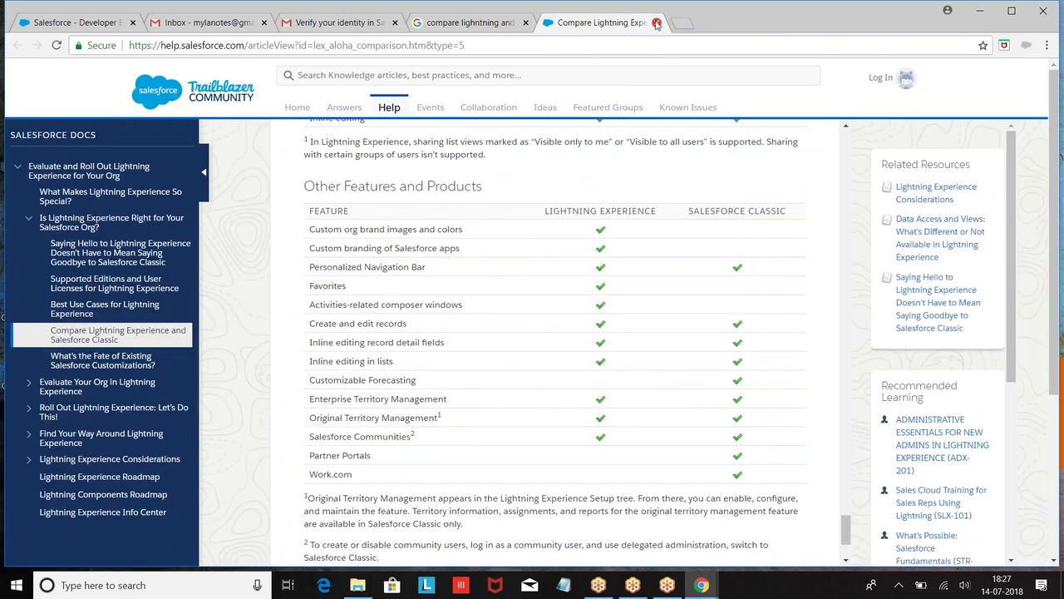
click(656, 22)
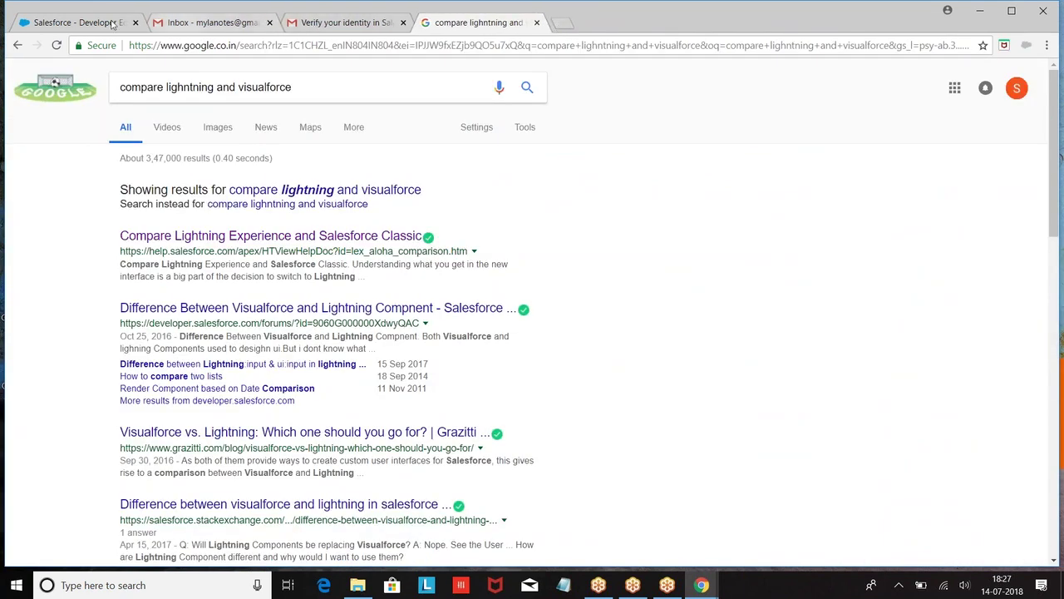
click(68, 31)
scroll(349, 189, up, 1)
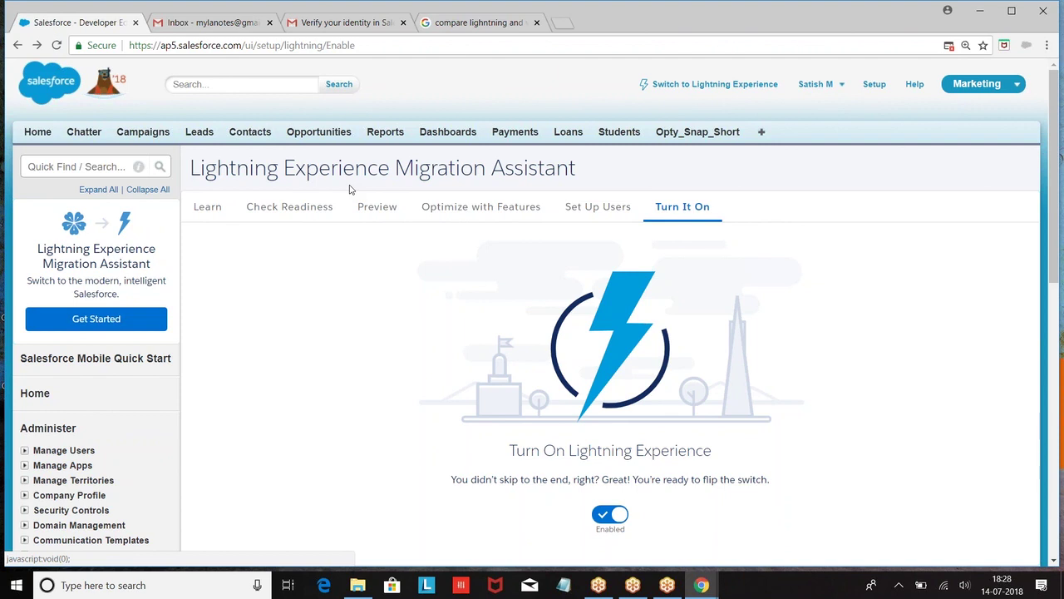
Search Google for 'jpmorg', open the J.P. Morgan home page, and show its CLIENT LOGIN options
click(568, 23)
text(jpm)
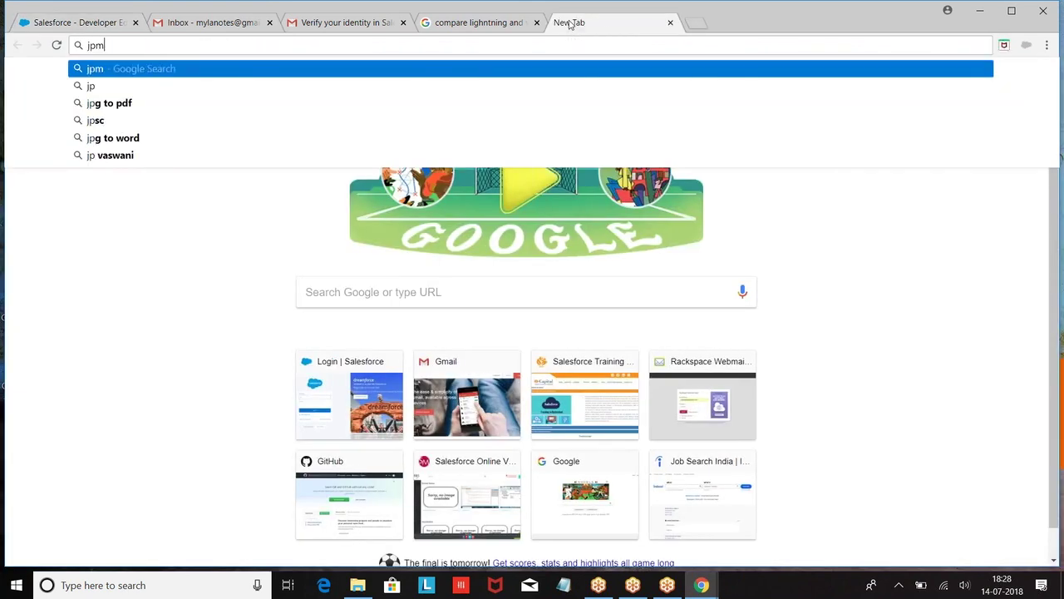
text(org)
key(Return)
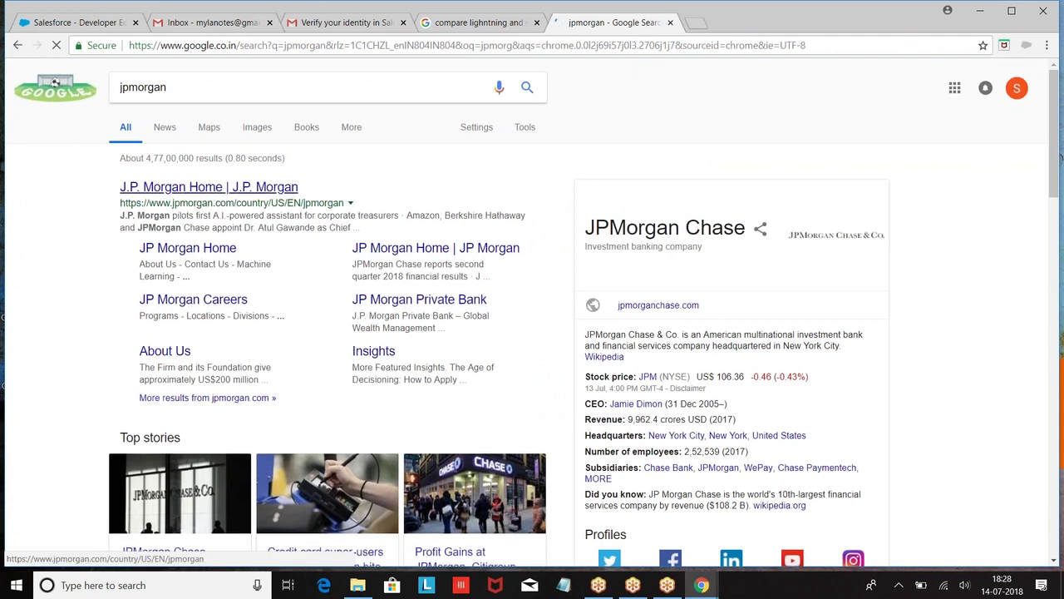
click(208, 188)
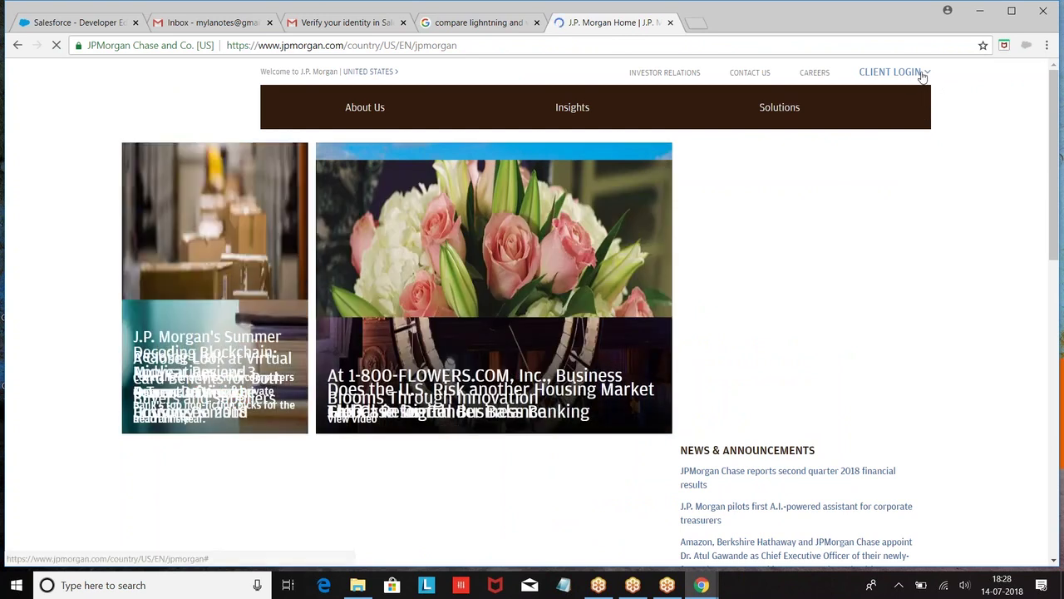
click(920, 71)
Choose J.P. Morgan Markets from the CLIENT LOGIN menu to load its login page
click(844, 97)
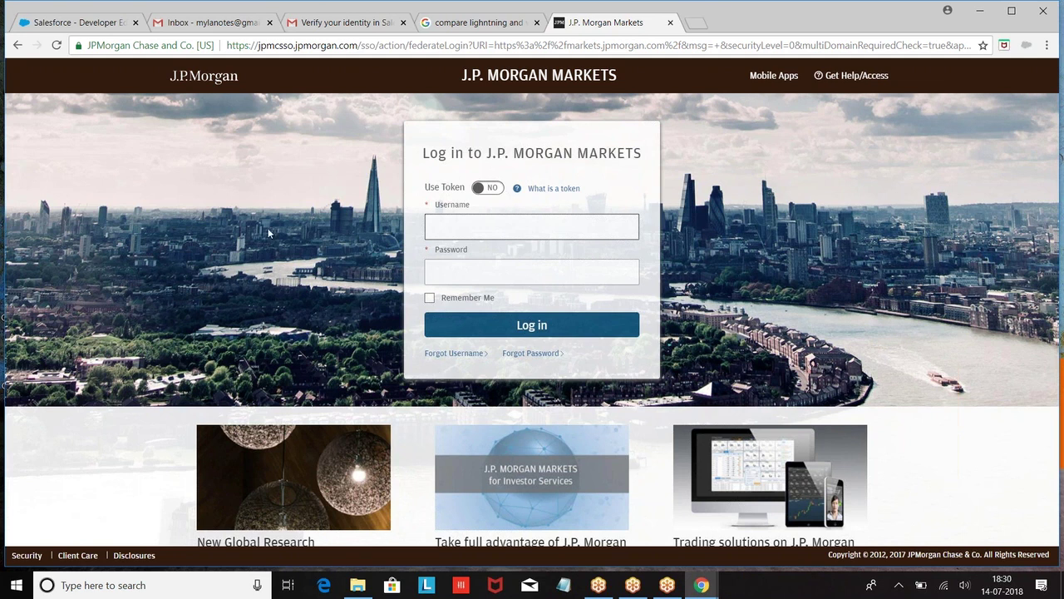
Close the J.P. Morgan Markets tab and open login.salesforce.com in a new tab
click(62, 22)
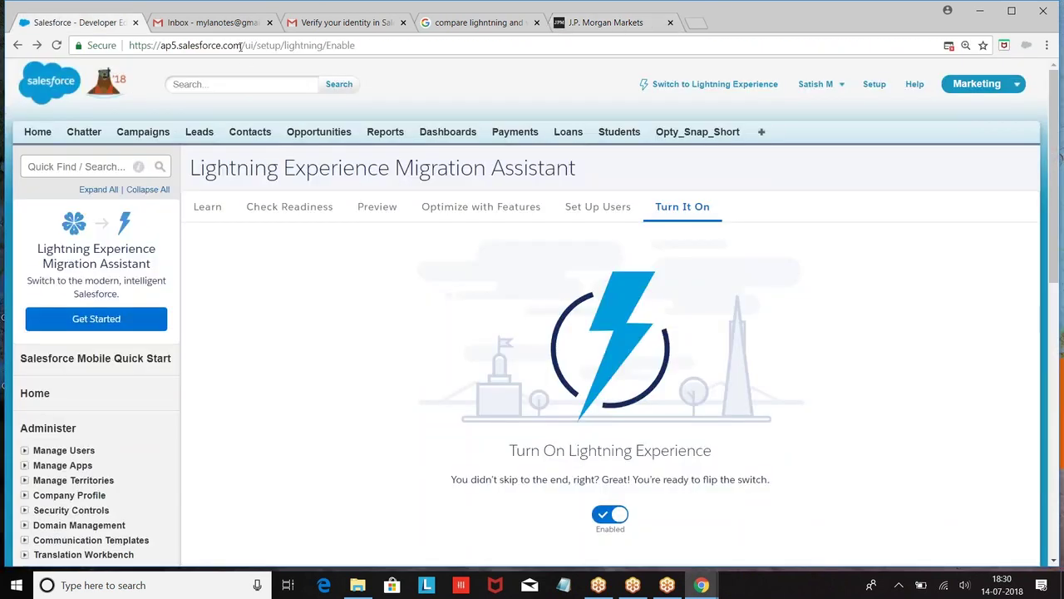
click(670, 22)
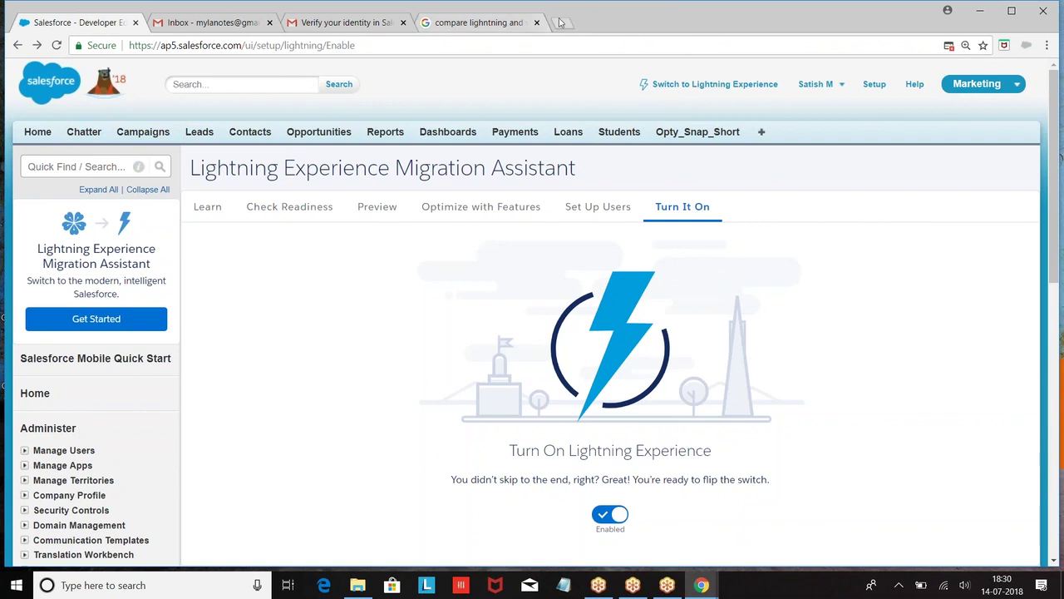
click(560, 23)
text(login)
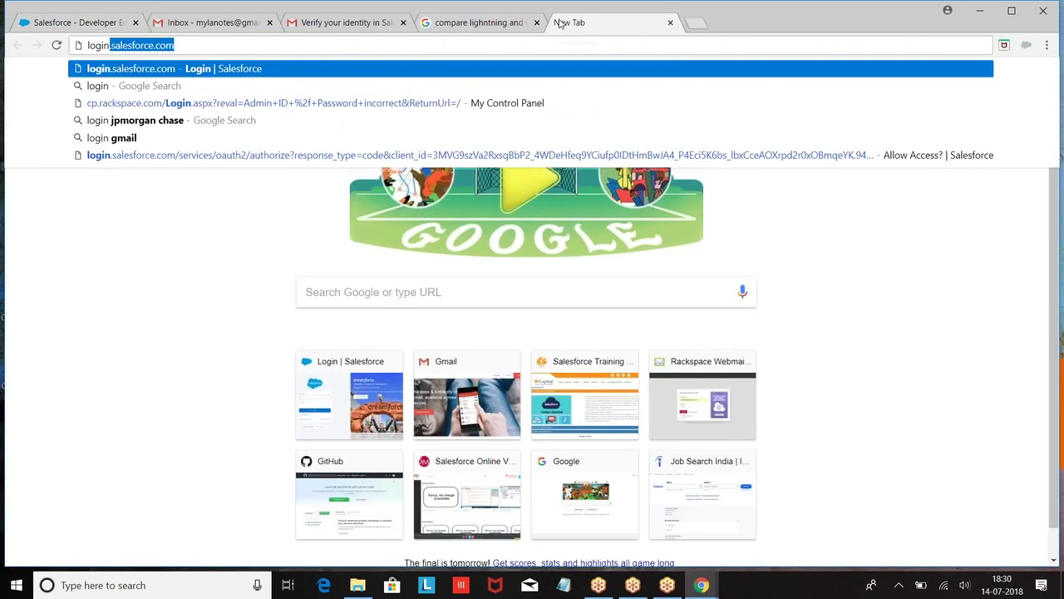
key(Return)
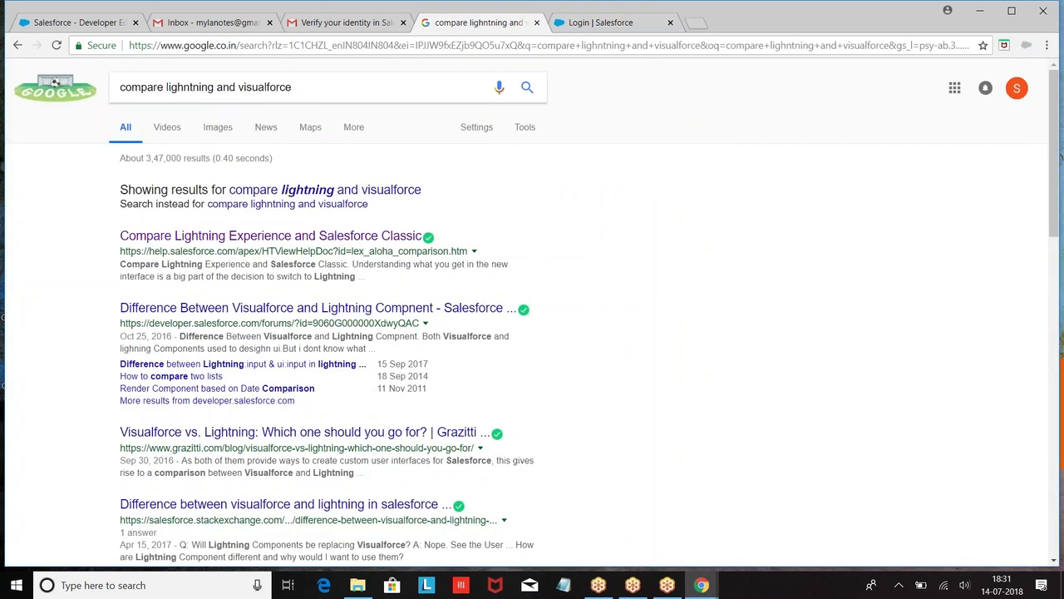
Clear the existing query from the Google search box
click(446, 22)
click(325, 88)
key(ctrl+a)
key(BackSpace)
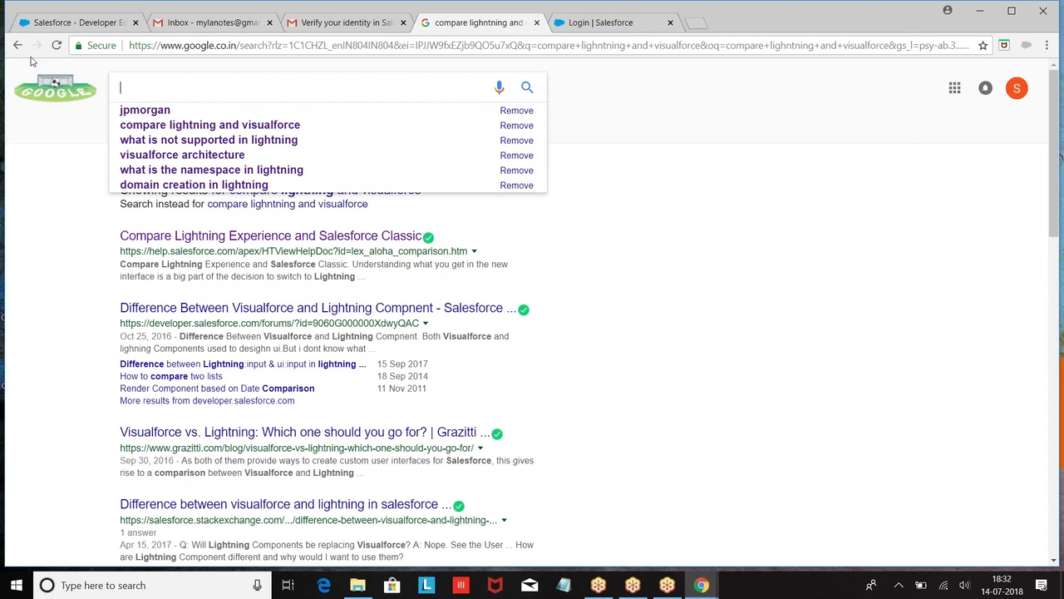
Search Google for 'domain creation in salsforce'
text(domain url)
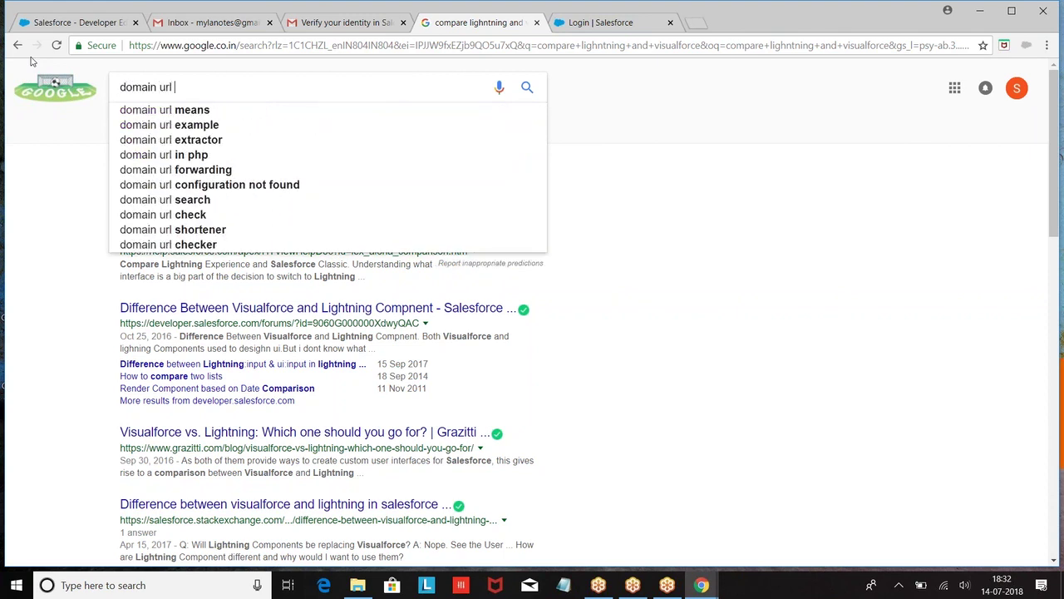
key(BackSpace)
key(BackSpace)
key(BackSpace)
key(BackSpace)
text(cra)
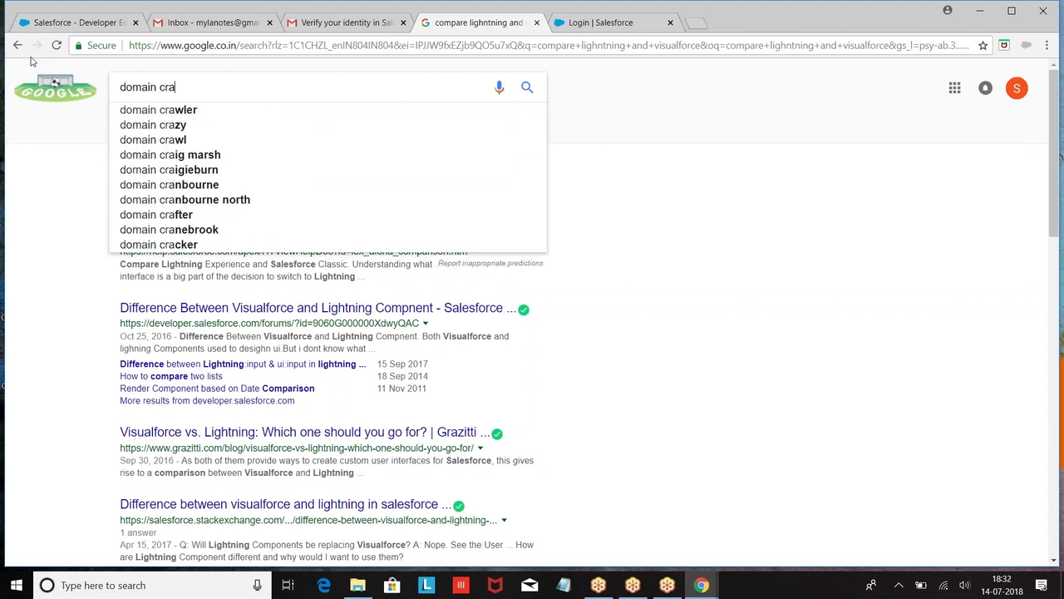
key(BackSpace)
text(eation in )
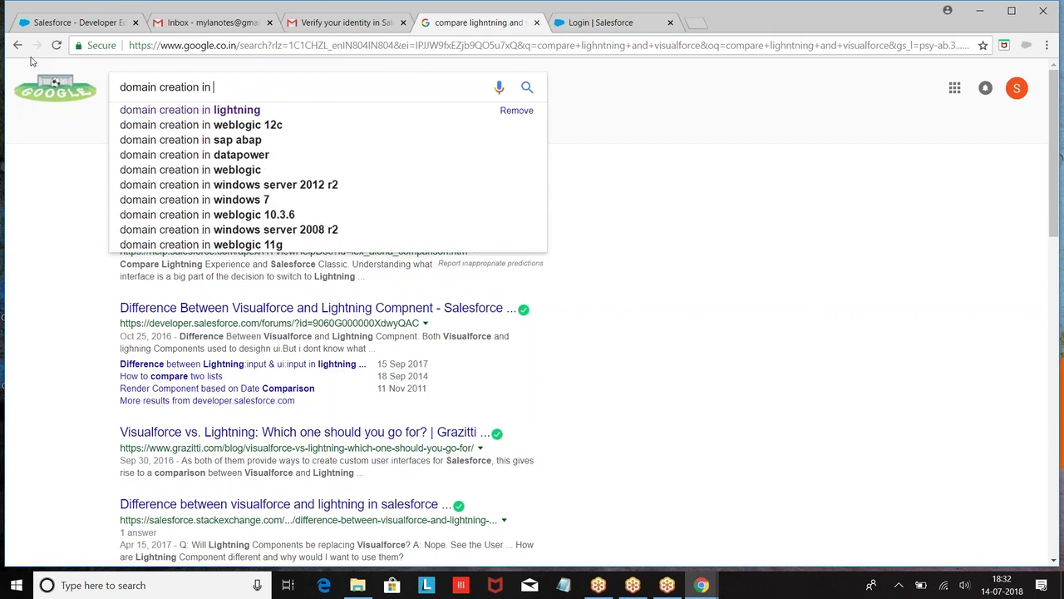
text(salsforce)
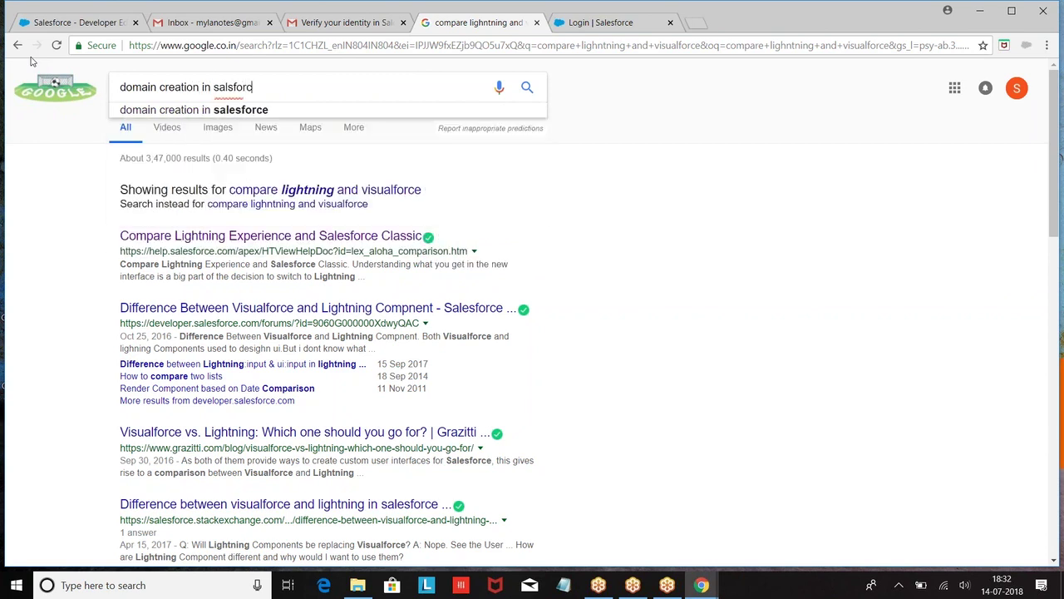
key(Return)
Open the Custom Domains, Add a Domain and Use My Domain results in new tabs, viewing Add a Domain
scroll(229, 314, down, 5)
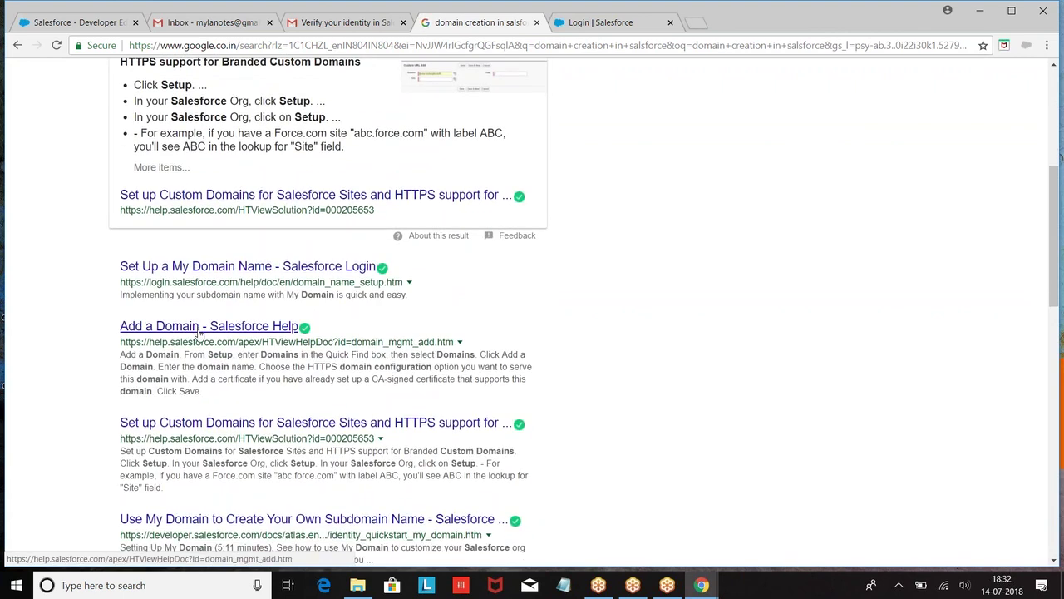
scroll(208, 325, down, 2)
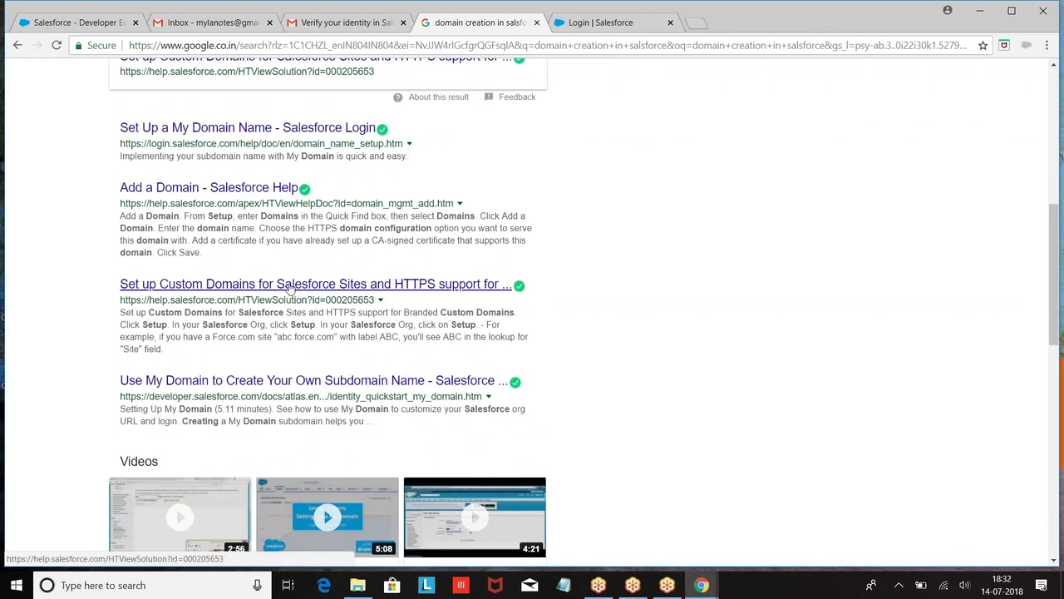
right_click(290, 289)
click(344, 298)
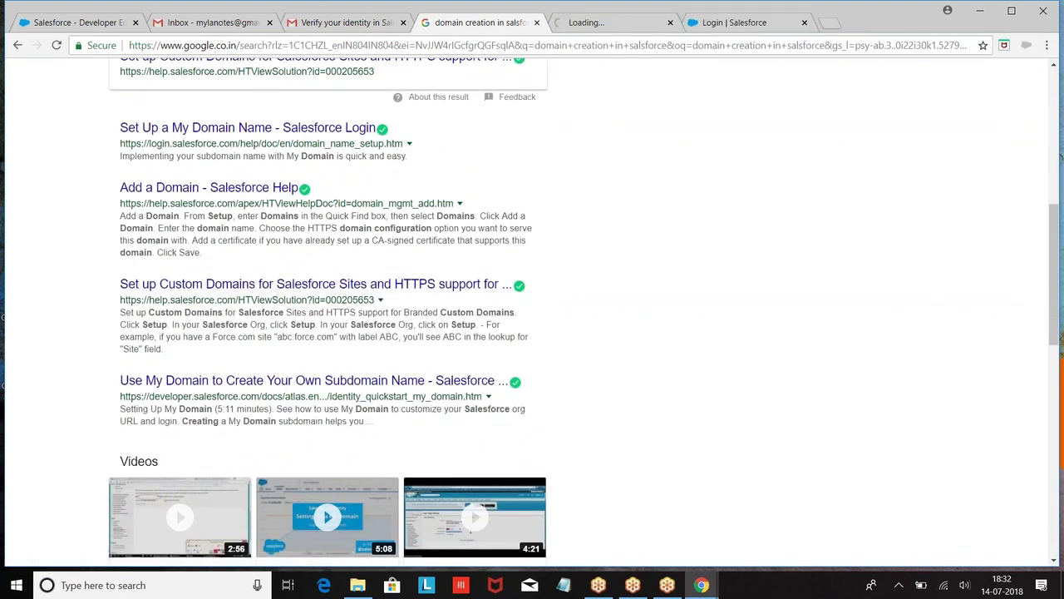
right_click(234, 193)
click(264, 202)
scroll(283, 250, down, 1)
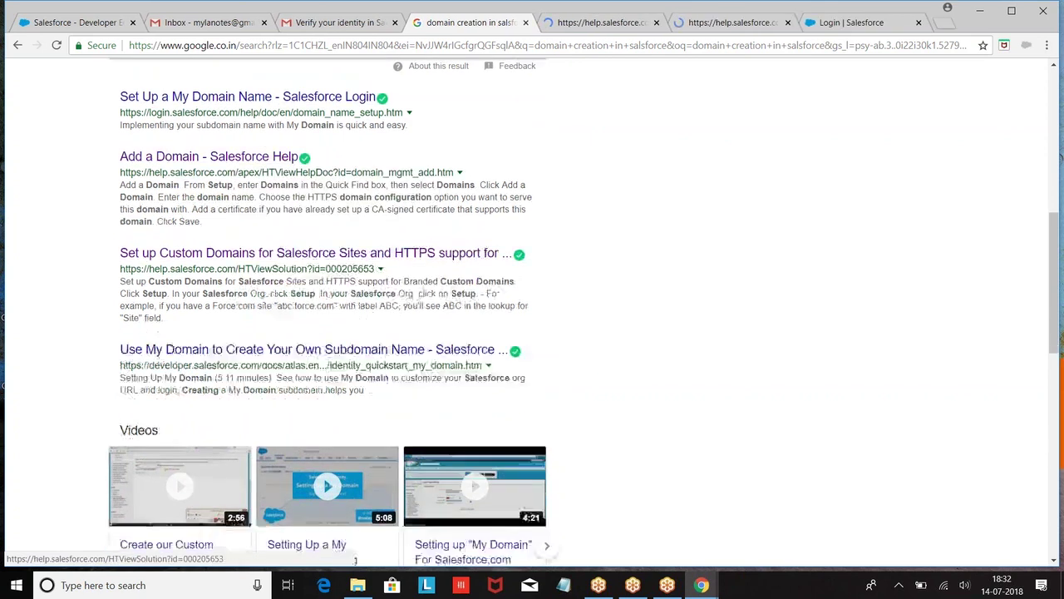
right_click(337, 312)
click(401, 321)
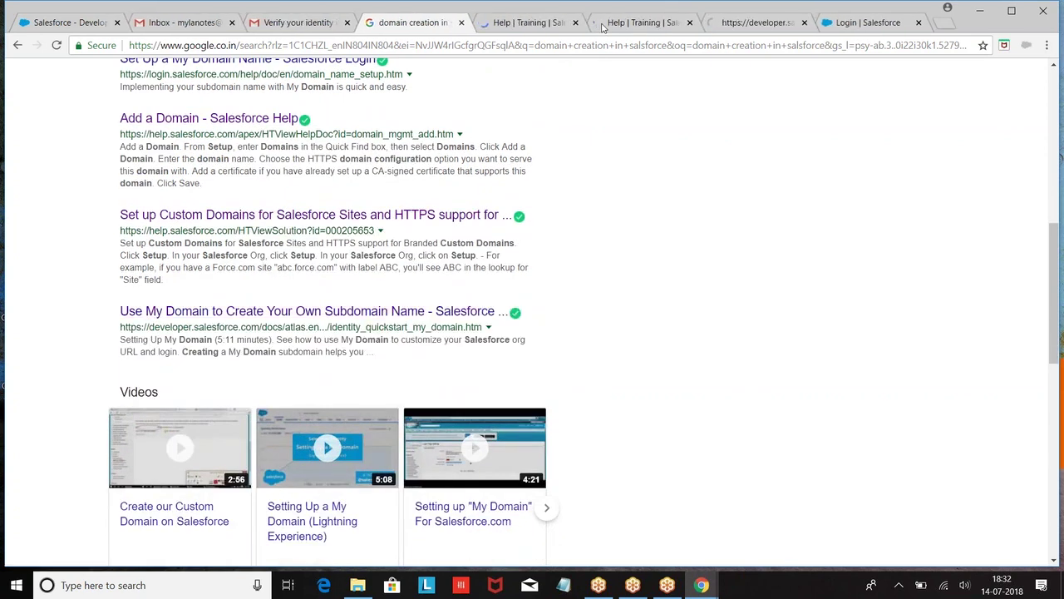
click(644, 23)
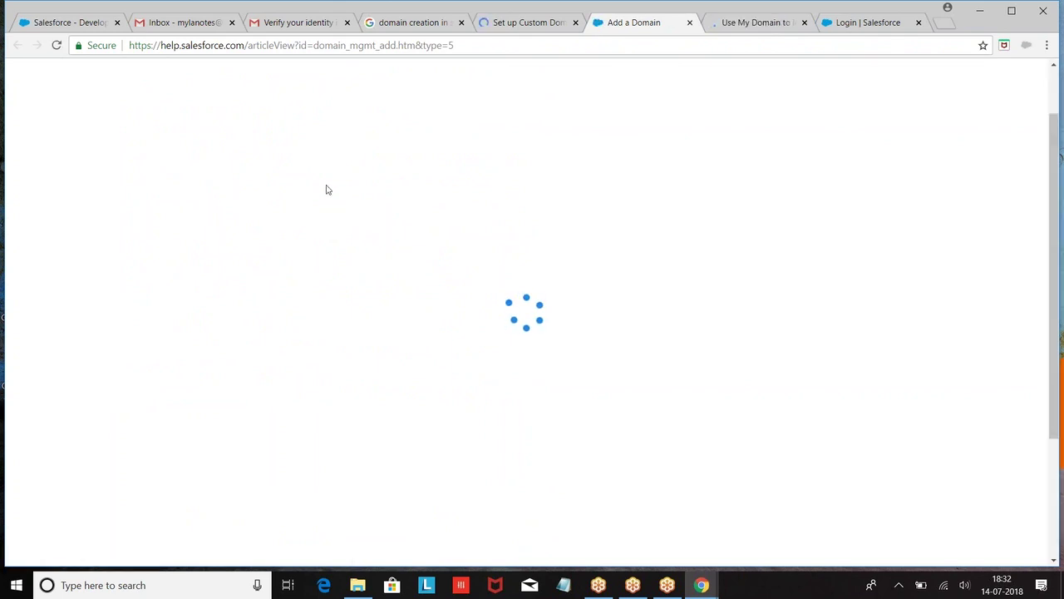
Scroll through the Add a Domain article
scroll(326, 189, down, 10)
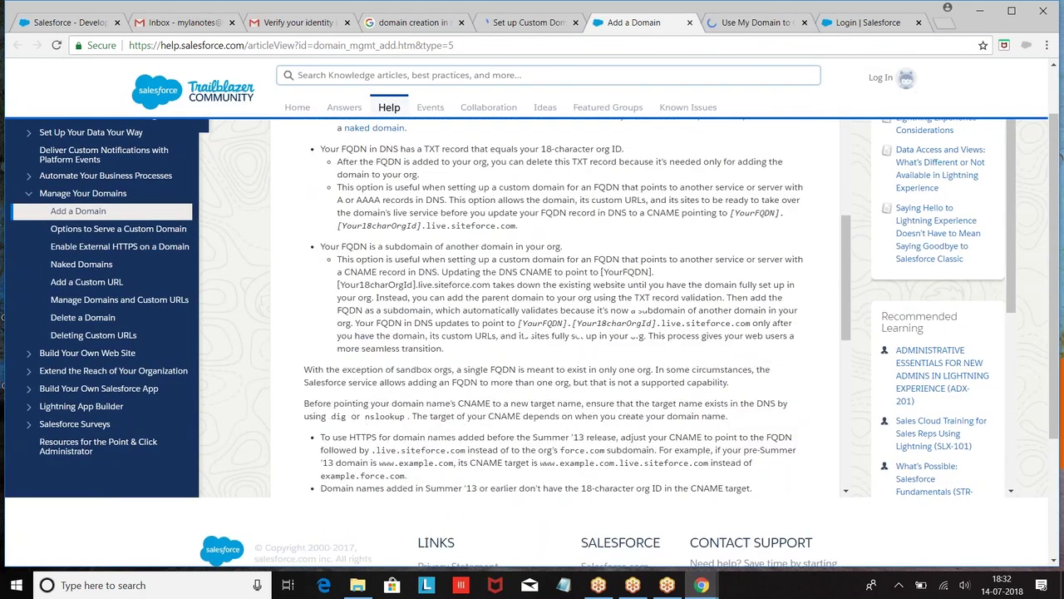
scroll(476, 276, down, 6)
scroll(475, 276, up, 3)
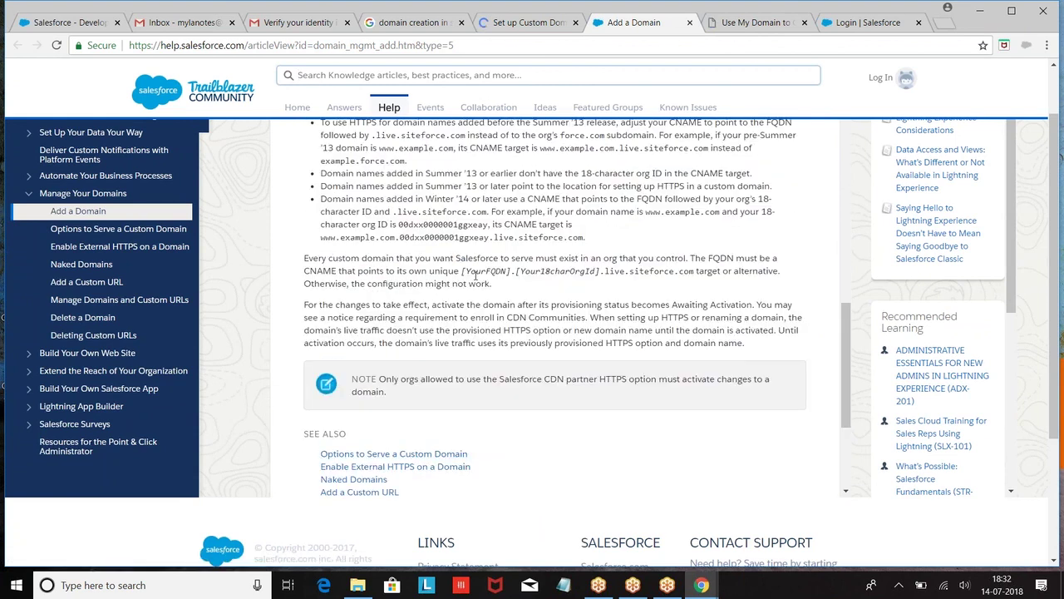
scroll(475, 275, up, 5)
scroll(480, 278, up, 4)
scroll(466, 332, down, 2)
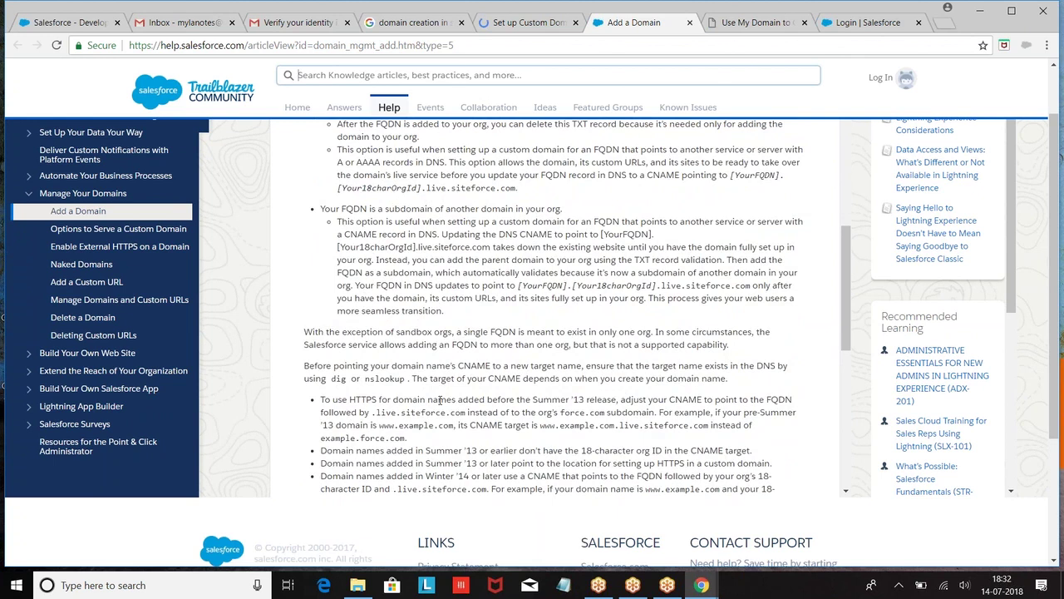
scroll(439, 400, up, 5)
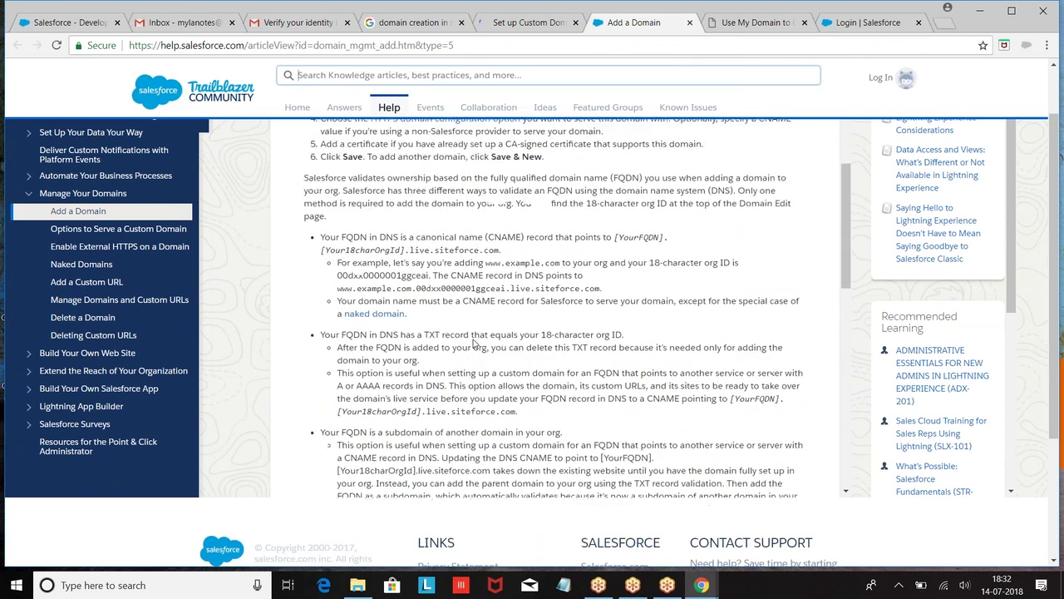
scroll(475, 344, up, 6)
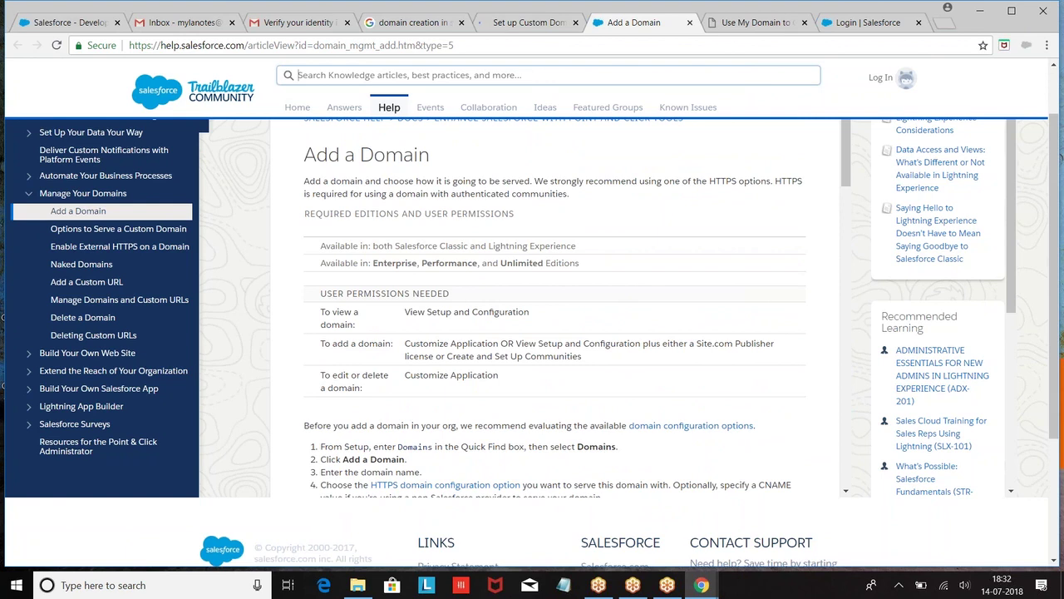
Close the Set up Custom Domains article and skim the Use My Domain page
click(511, 25)
scroll(456, 505, down, 3)
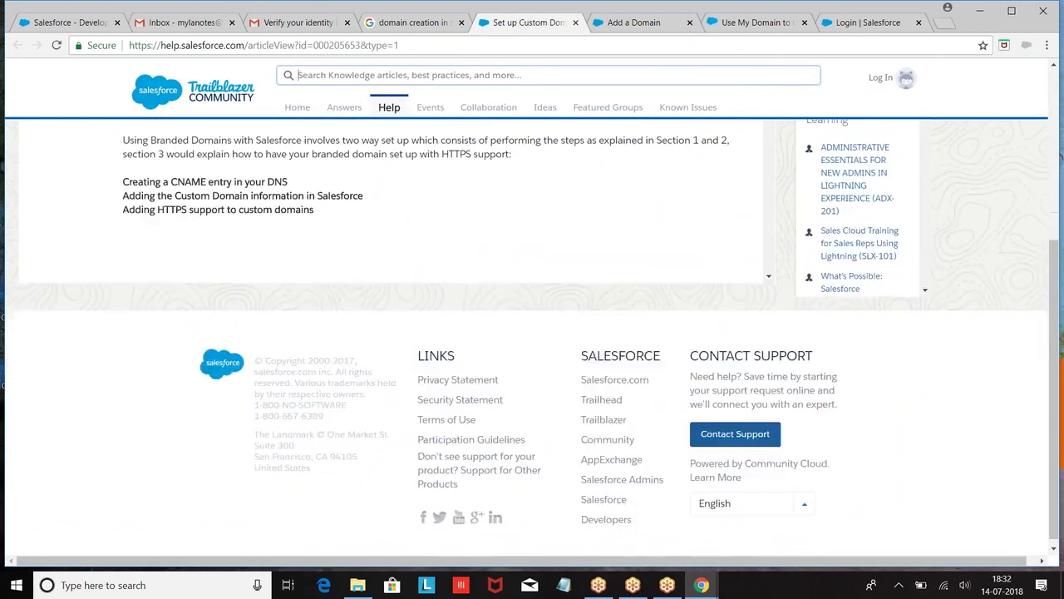
click(576, 22)
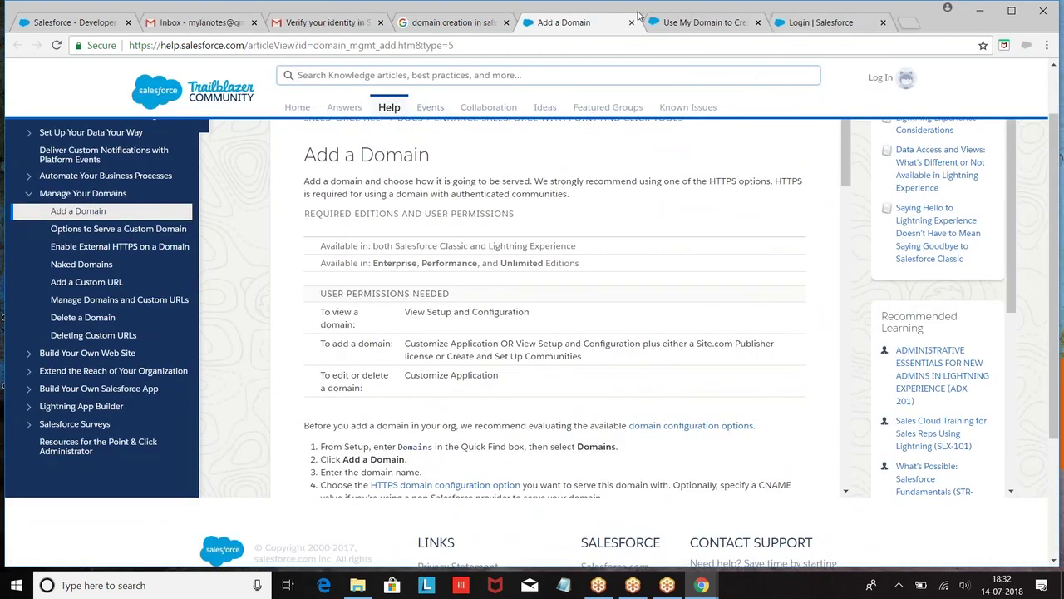
click(722, 22)
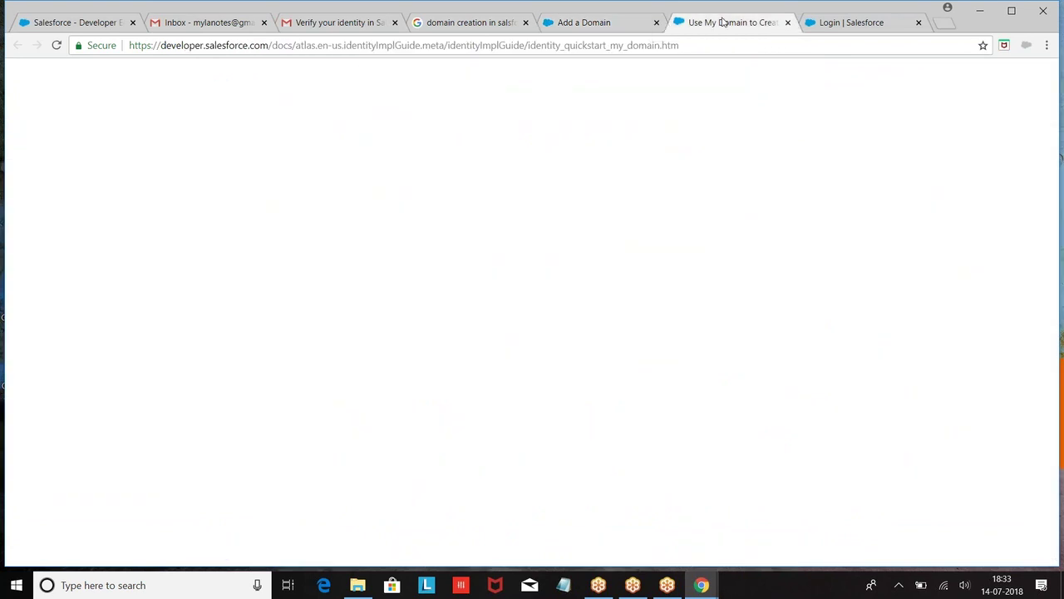
scroll(532, 316, down, 15)
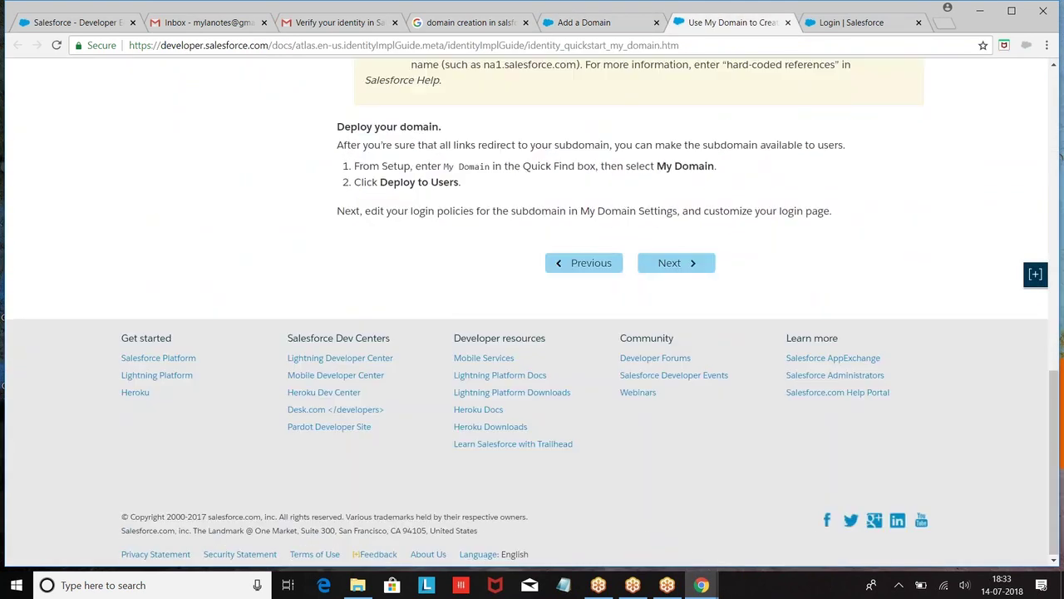
scroll(695, 303, up, 2)
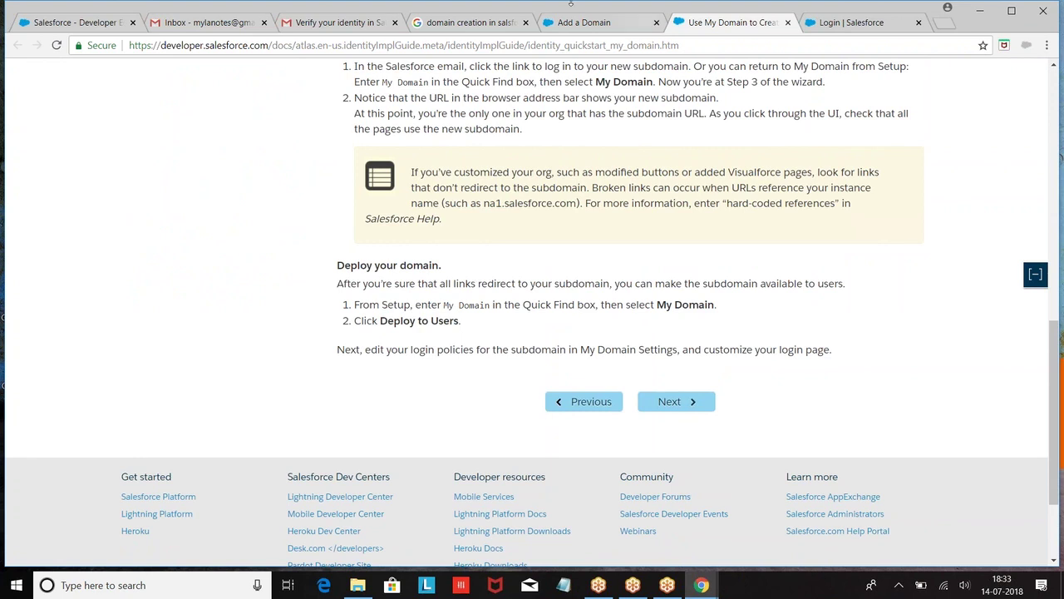
Return to the Google results and select the end of the search query
click(433, 23)
scroll(428, 126, up, 6)
drag(159, 86, 372, 125)
Search 'domain url format for sandbox' and open the My Domain URL Changes result in a new tab
key(BackSpace)
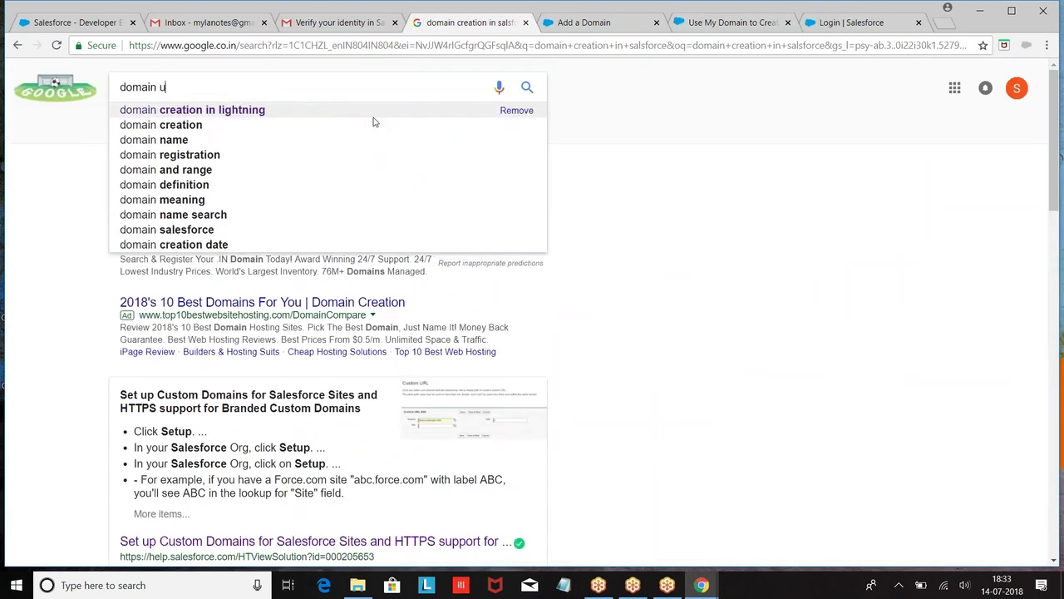
text(url format for s)
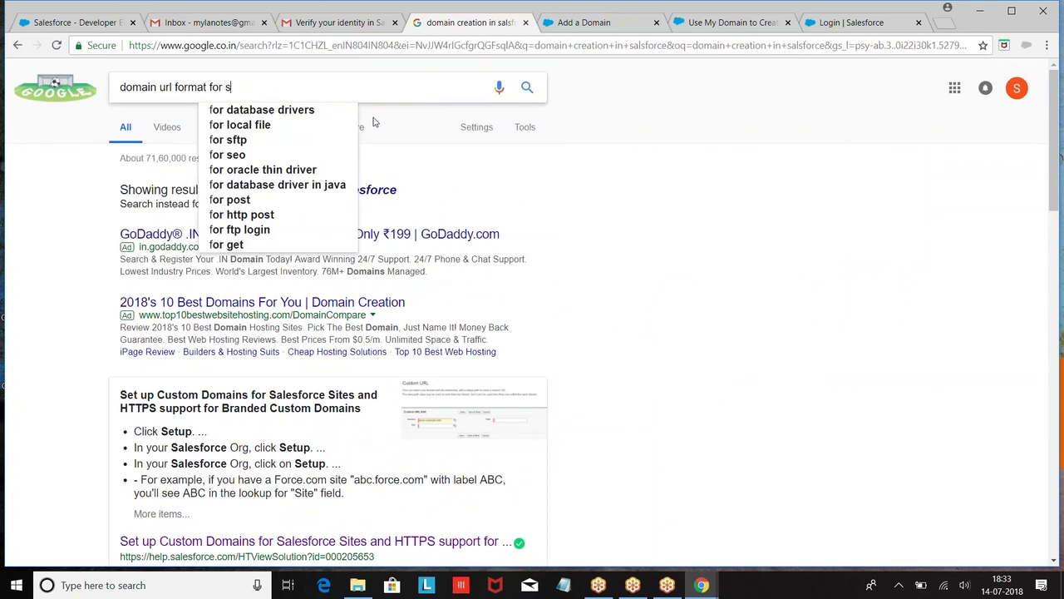
text(andbox)
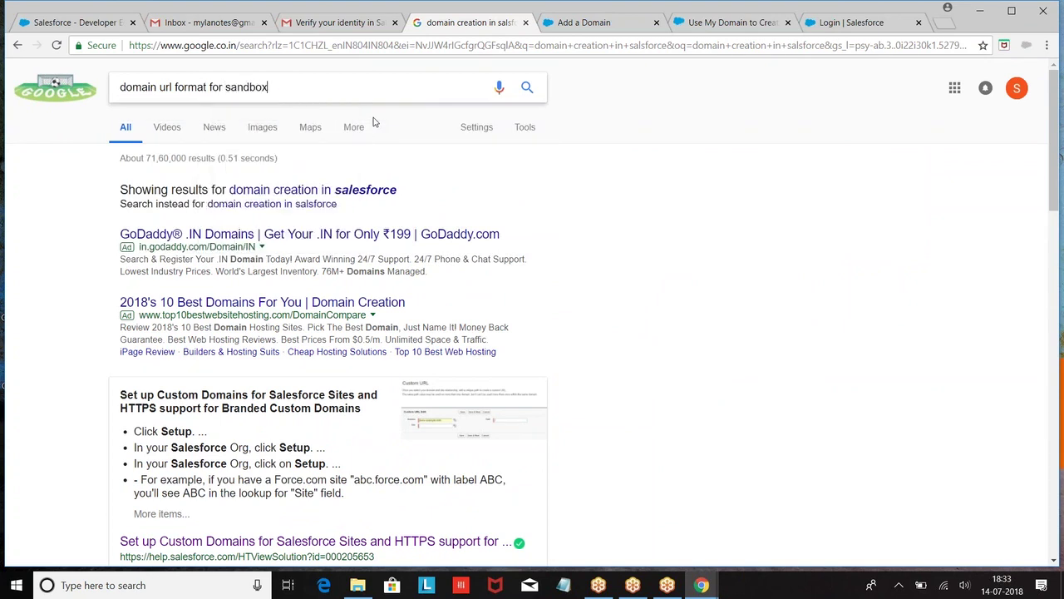
key(Return)
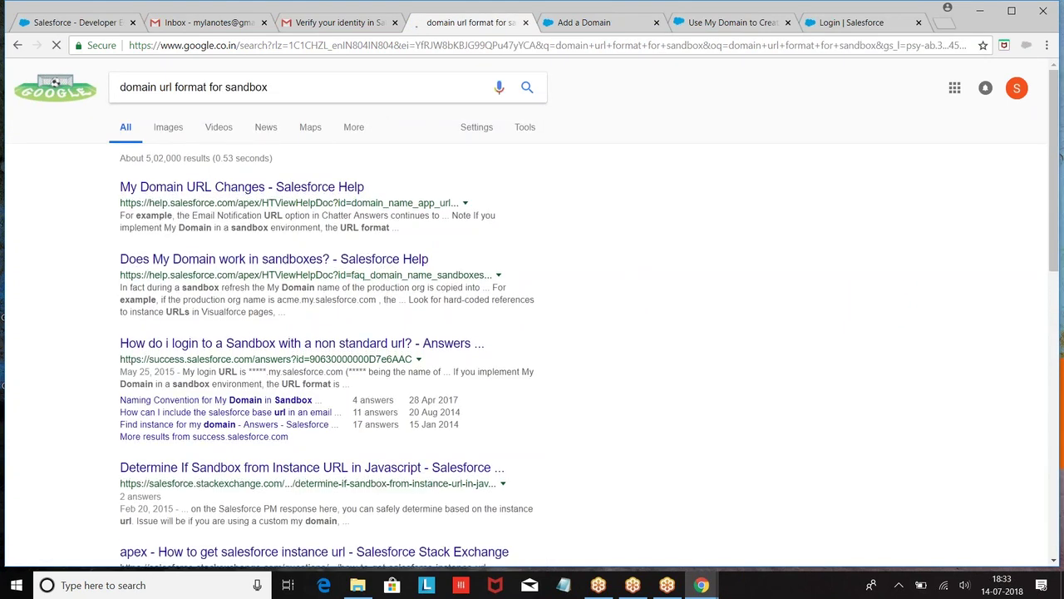
right_click(220, 194)
click(290, 203)
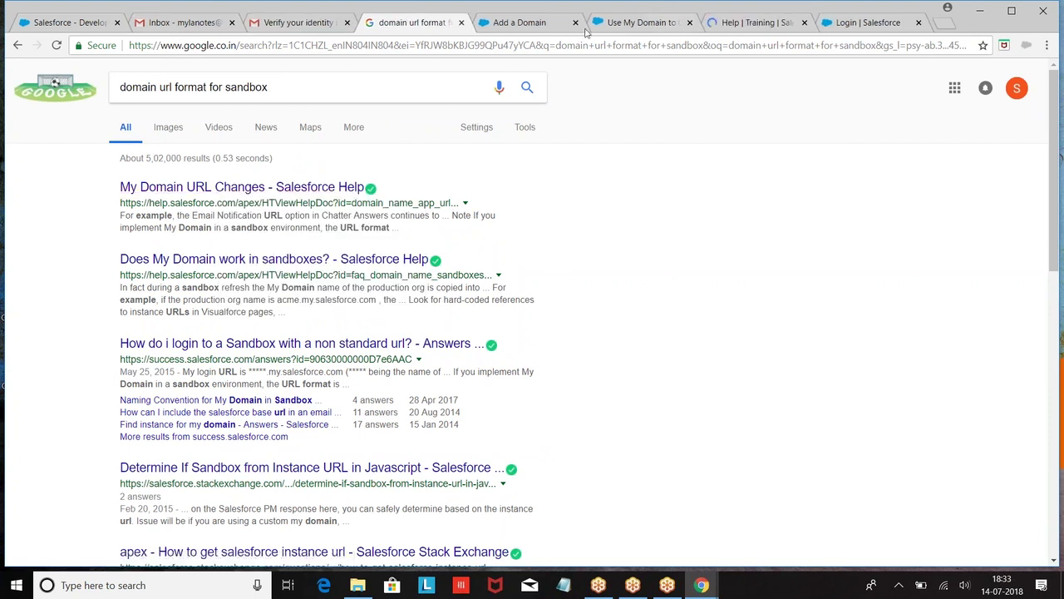
Read through the My Domain URL Changes help article
click(742, 23)
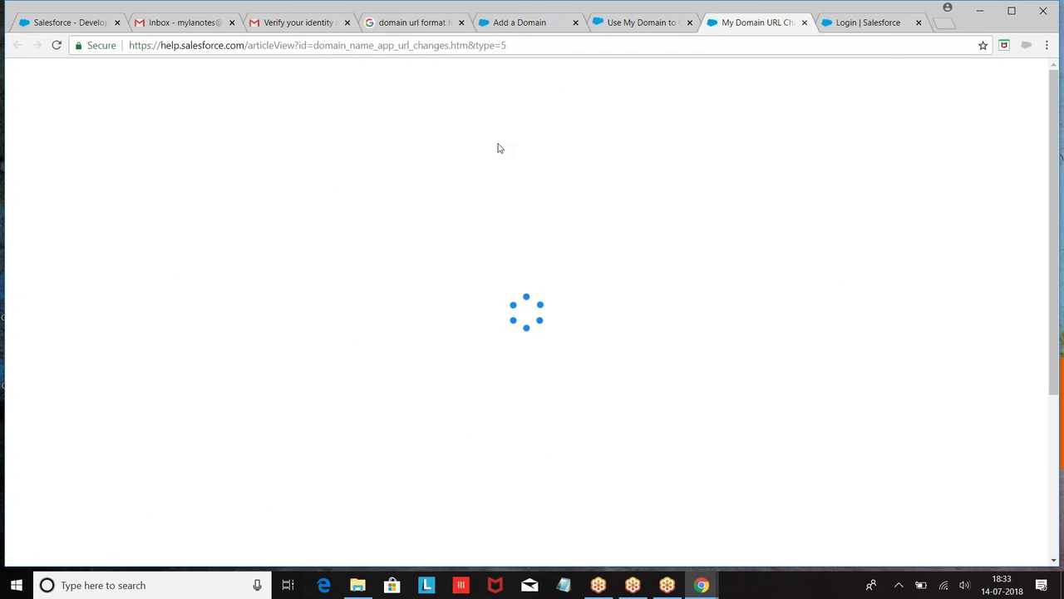
scroll(498, 148, down, 3)
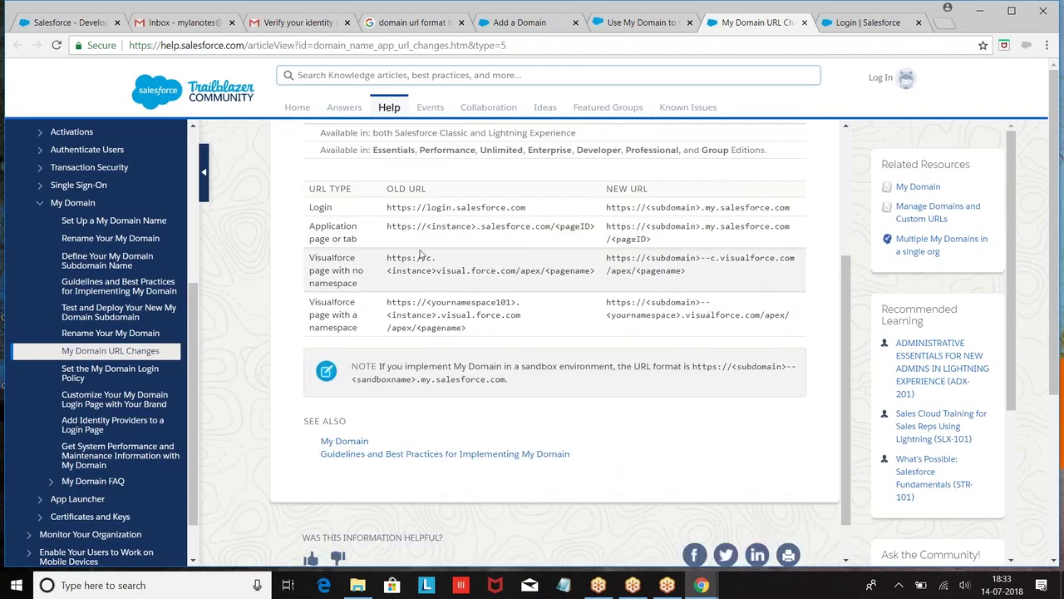
scroll(561, 270, down, 1)
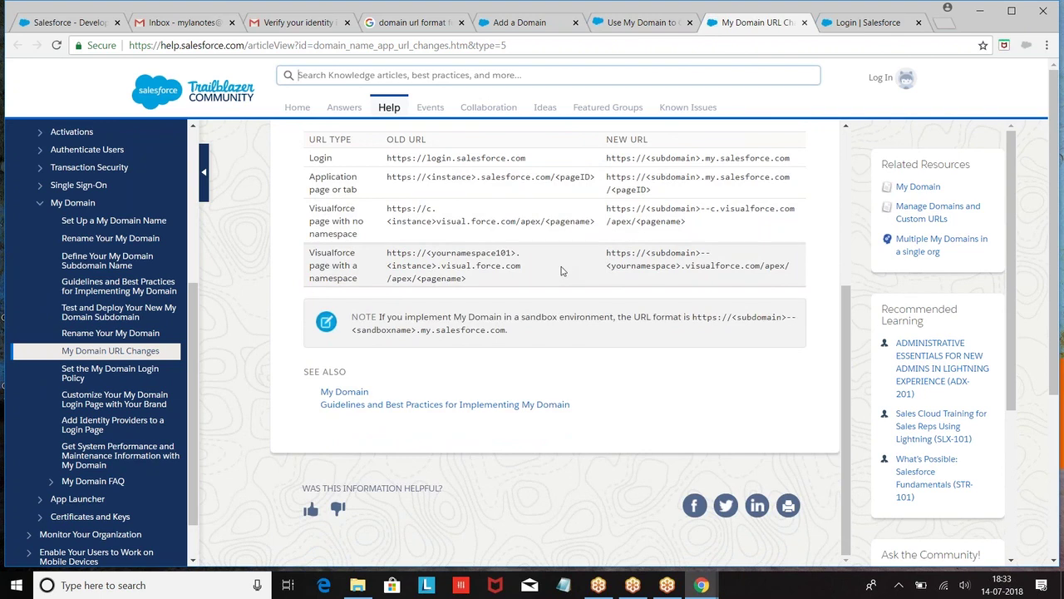
scroll(561, 271, down, 1)
scroll(562, 270, up, 2)
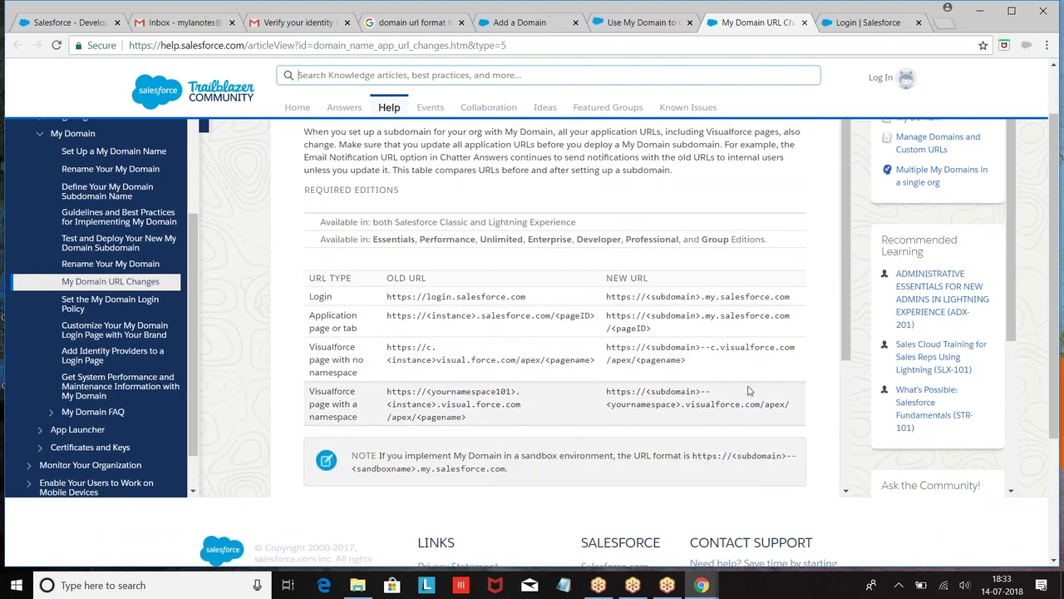
scroll(589, 443, down, 3)
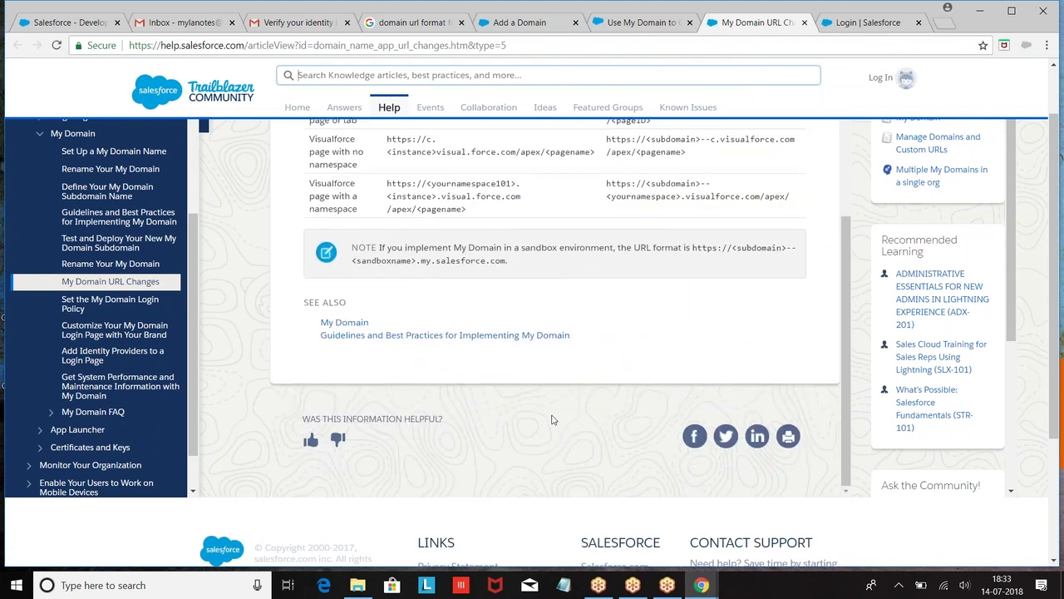
scroll(551, 420, up, 3)
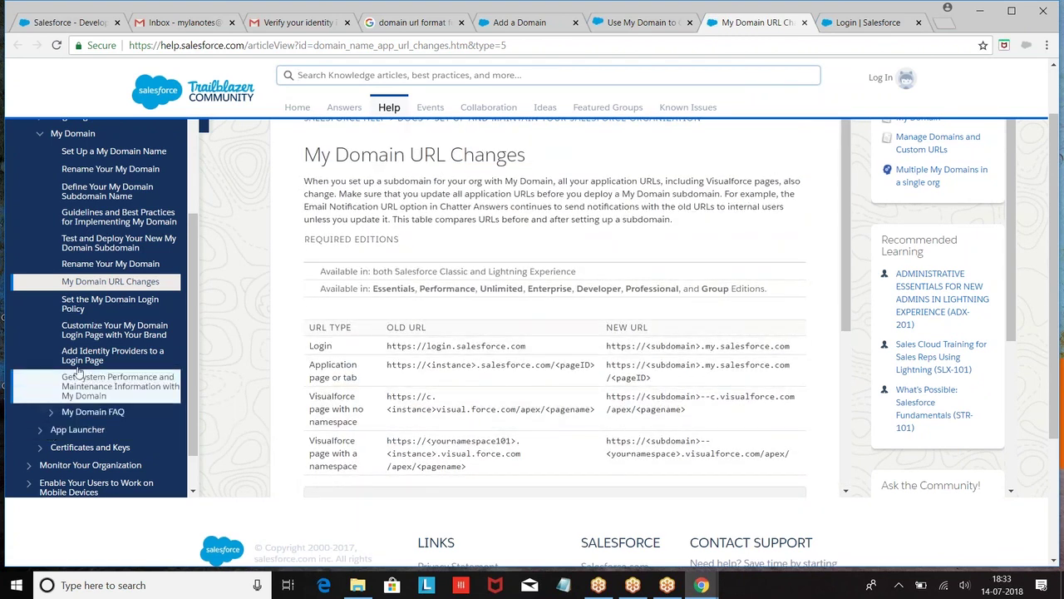
Browse the My Domain login policy and branding articles, ending on Set Up a My Domain Name
click(104, 310)
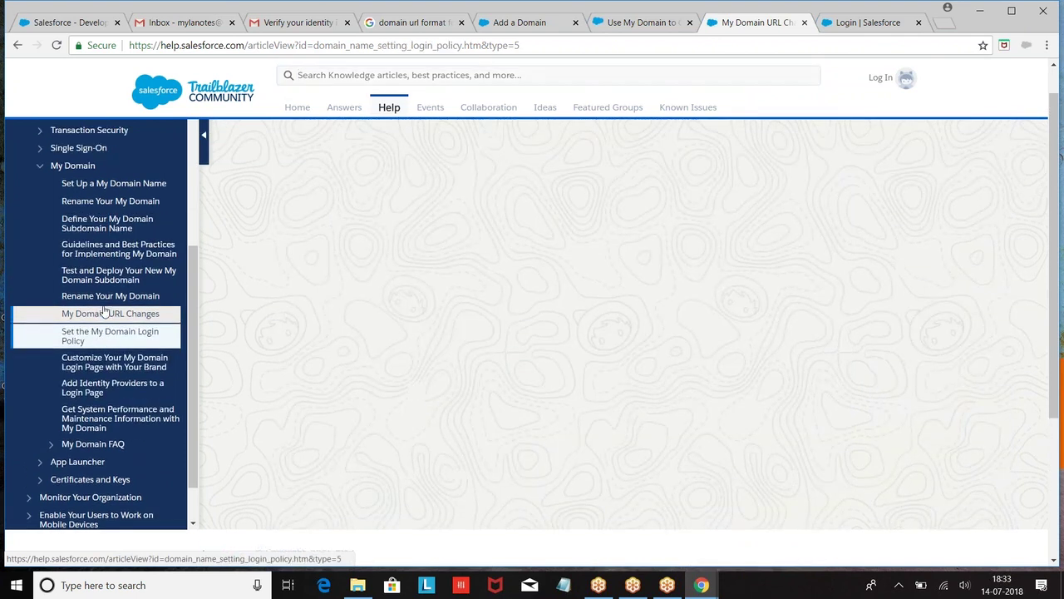
scroll(555, 333, down, 5)
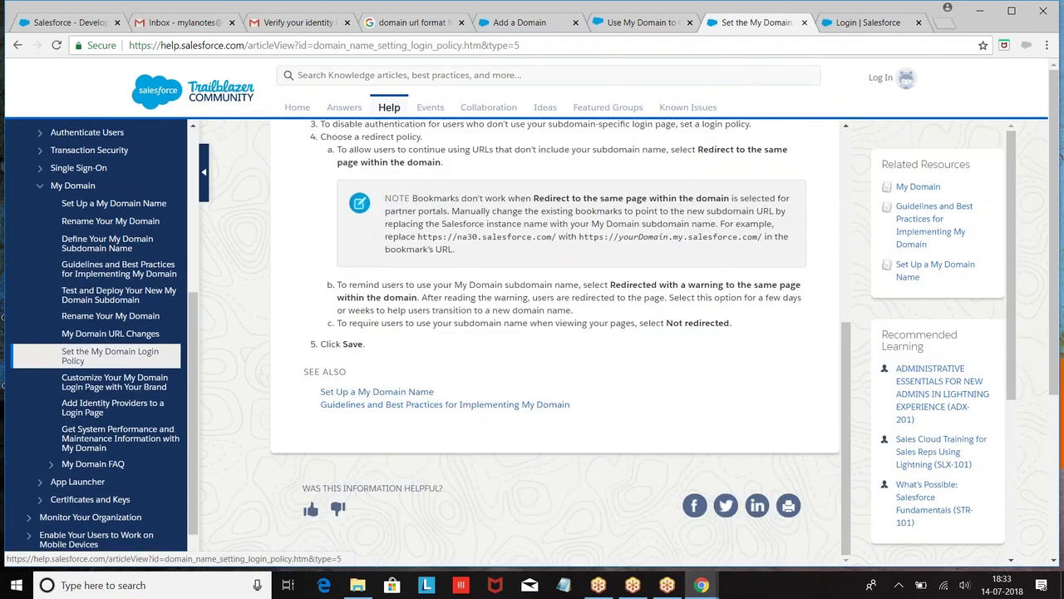
scroll(482, 264, up, 1)
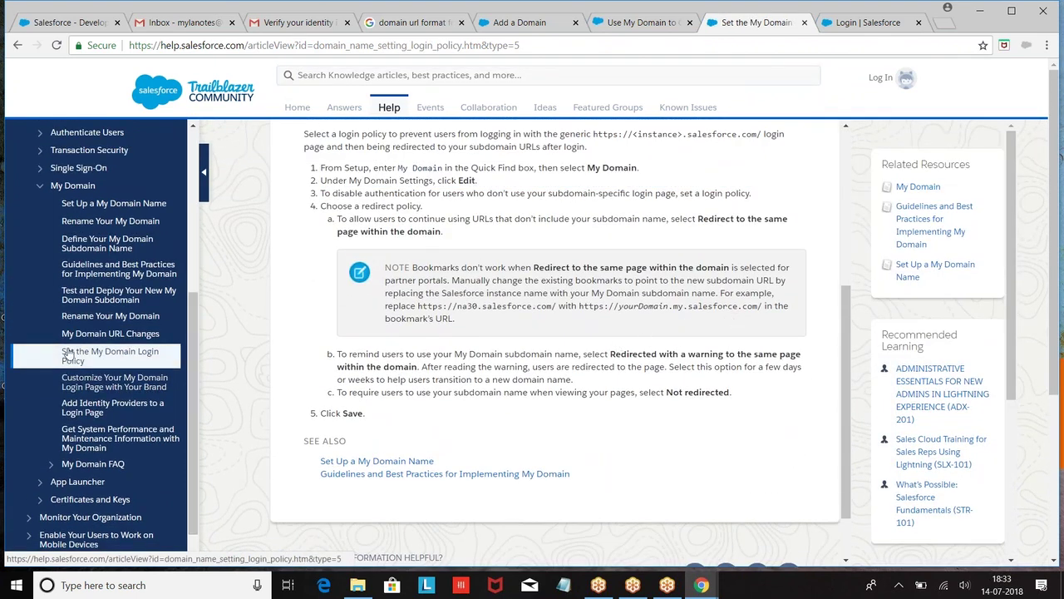
click(94, 381)
scroll(496, 462, down, 4)
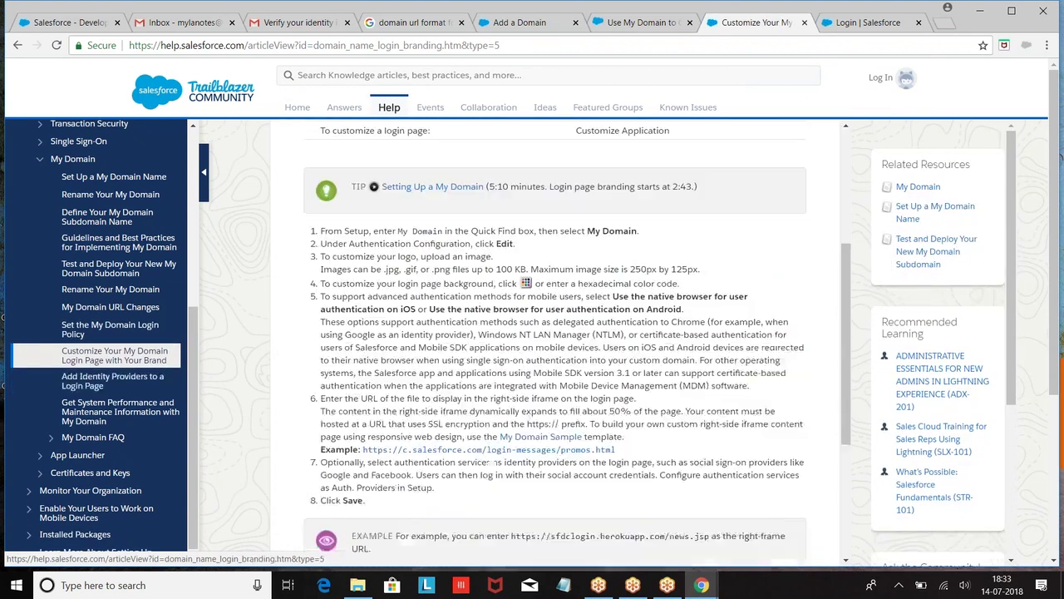
scroll(496, 462, down, 3)
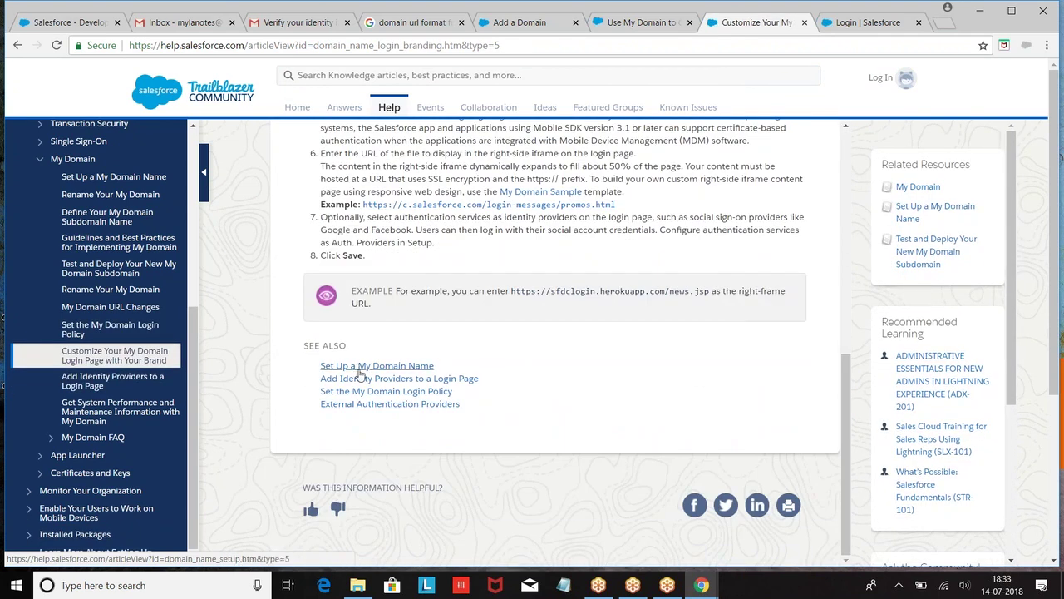
click(390, 366)
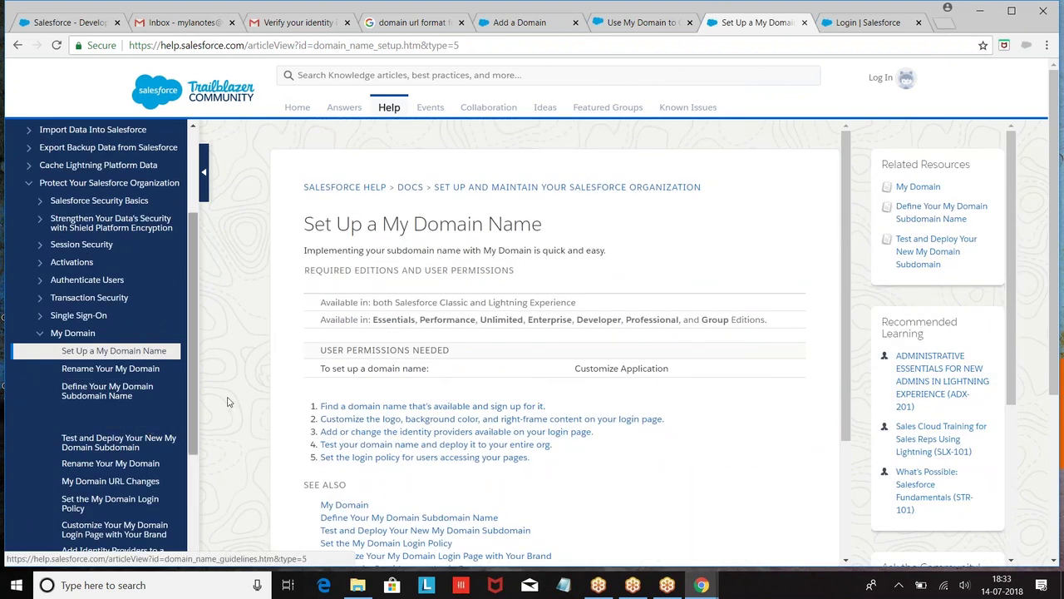
Open the Single Sign-On overview from the sidebar and scroll through it
click(79, 315)
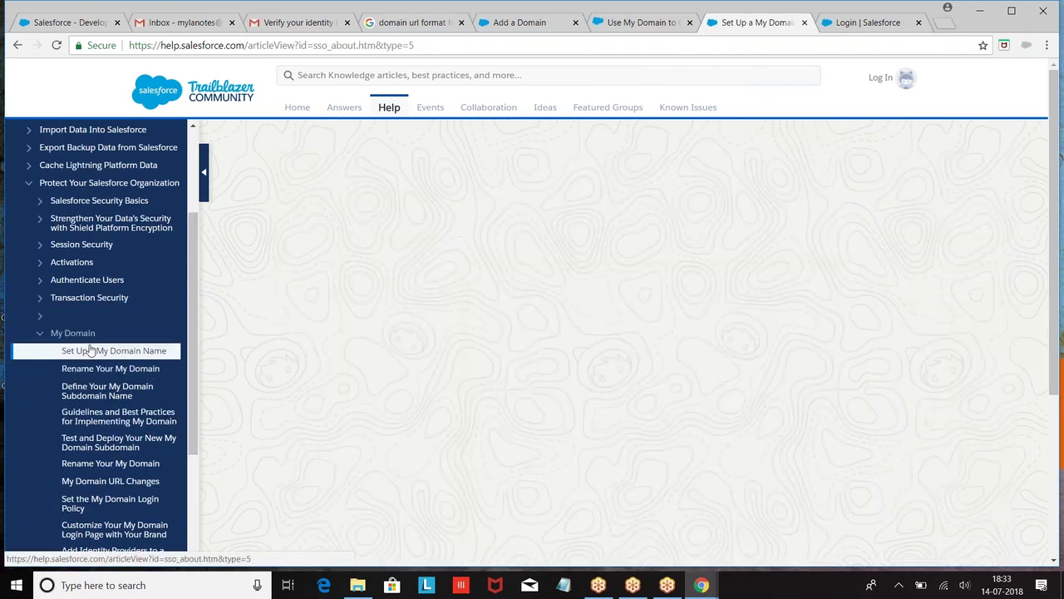
scroll(549, 332, down, 5)
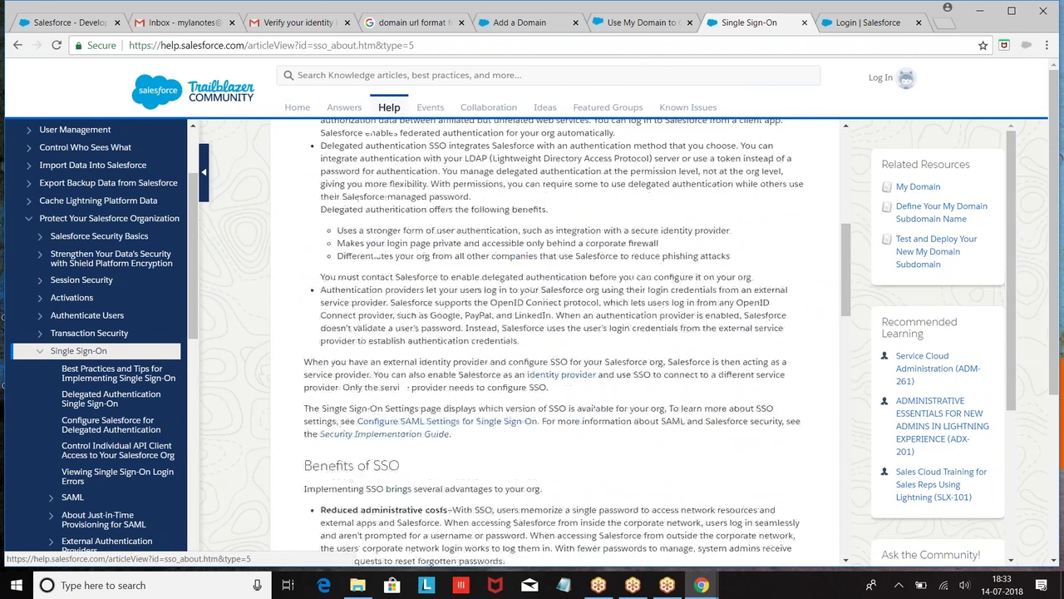
scroll(549, 332, down, 10)
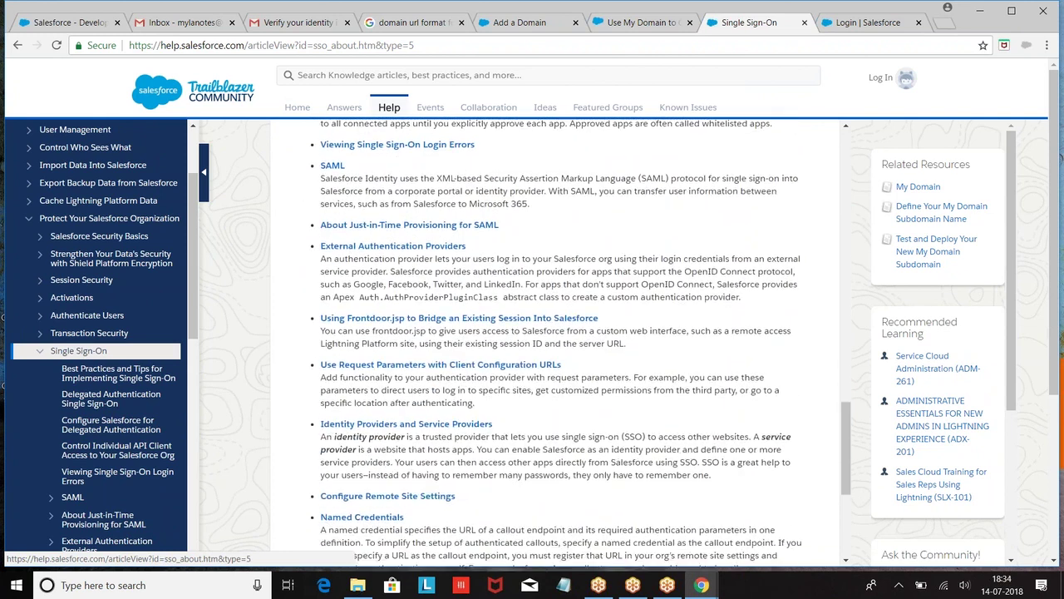
scroll(549, 332, down, 4)
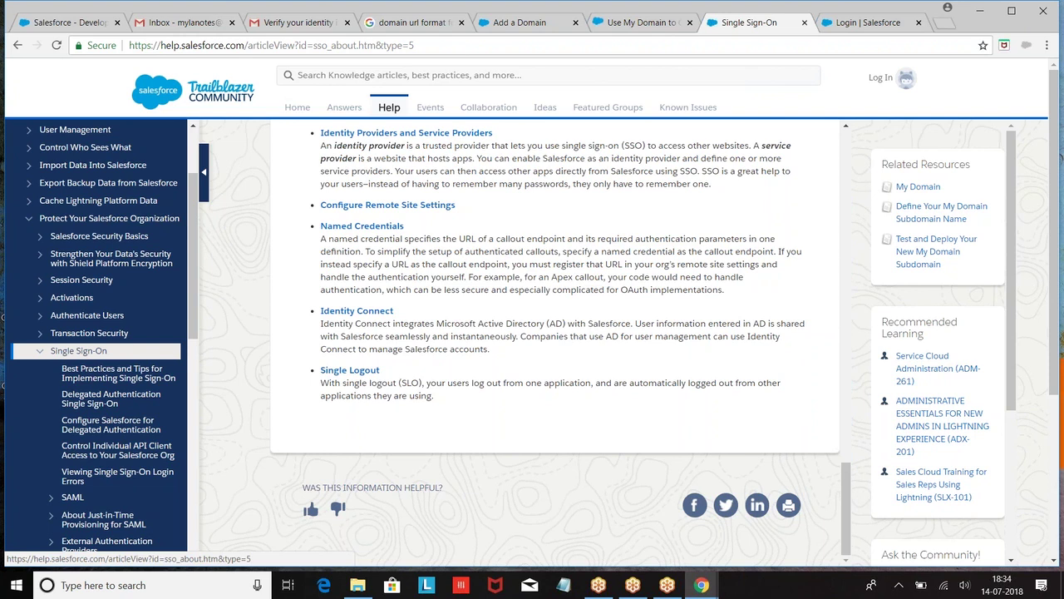
scroll(555, 333, up, 15)
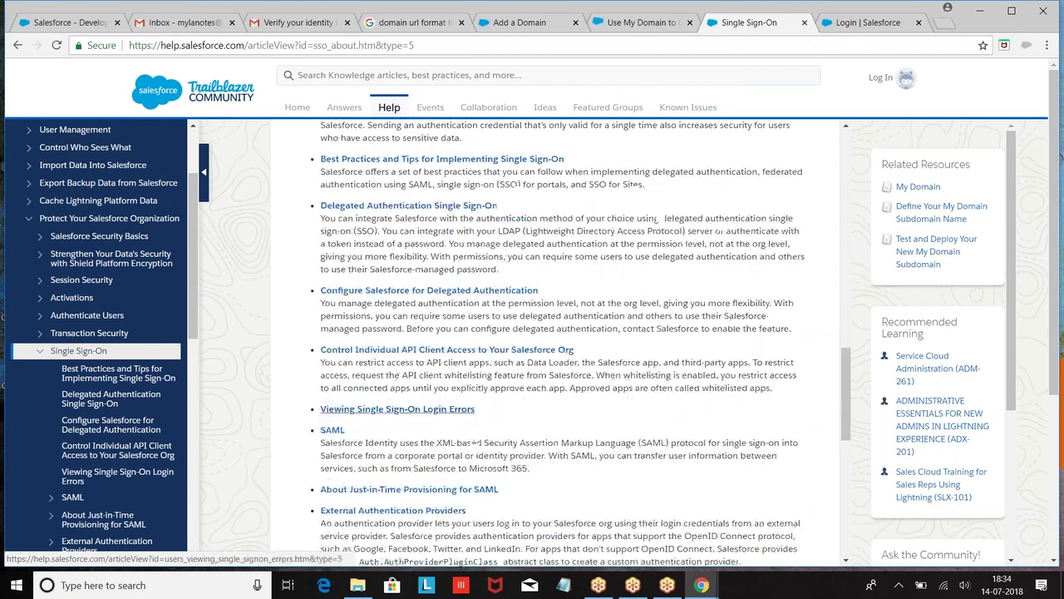
scroll(555, 341, up, 5)
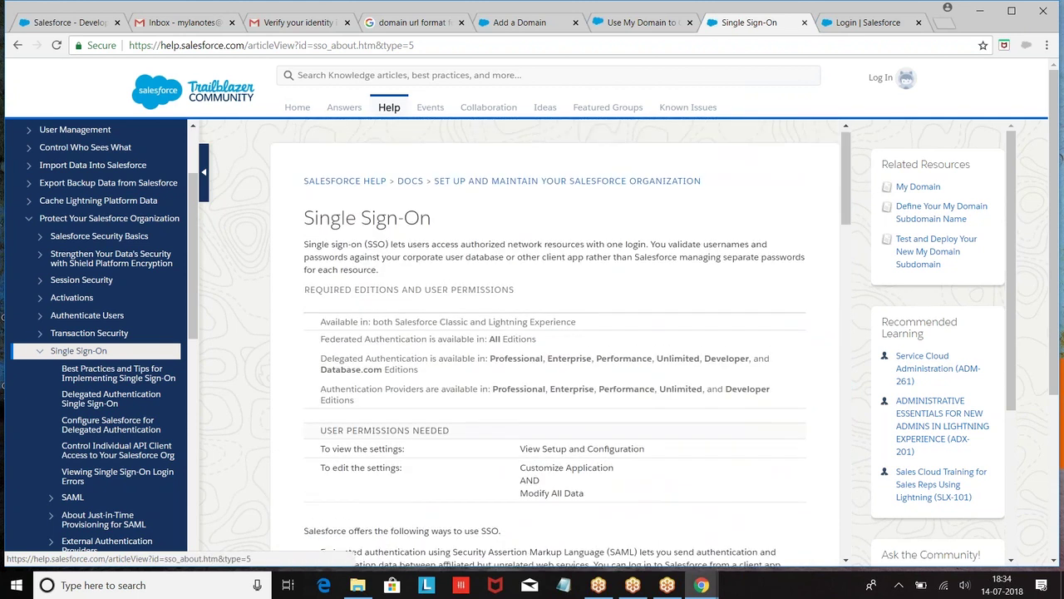
scroll(555, 333, down, 4)
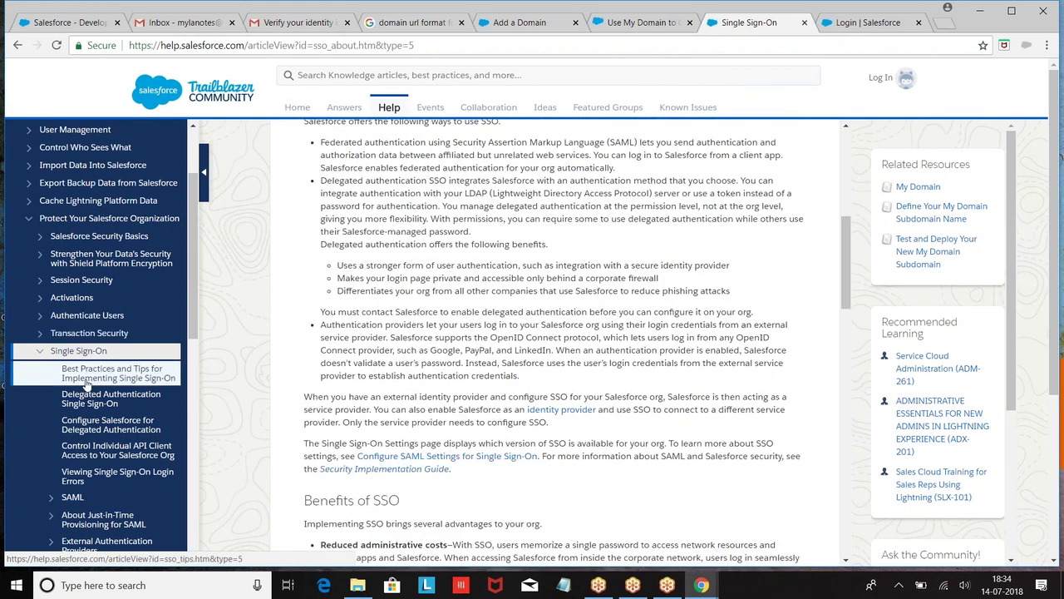
Open 'Best Practices and Tips for Implementing Single Sign-On' and skim it
click(112, 374)
scroll(555, 332, down, 10)
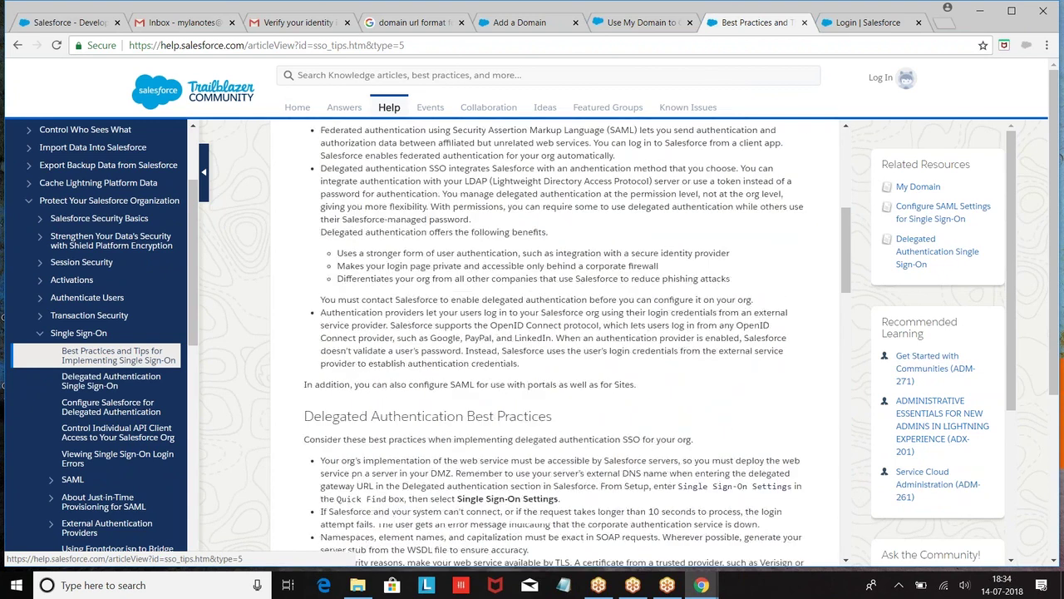
scroll(554, 332, up, 1)
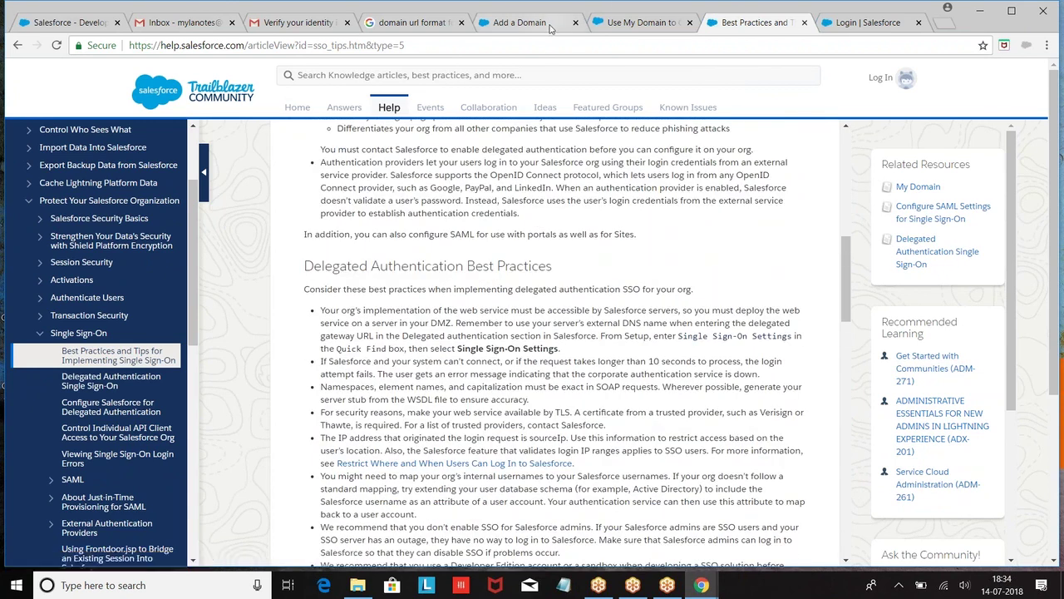
click(552, 25)
Return to the Salesforce identity-verification email in Gmail
click(864, 23)
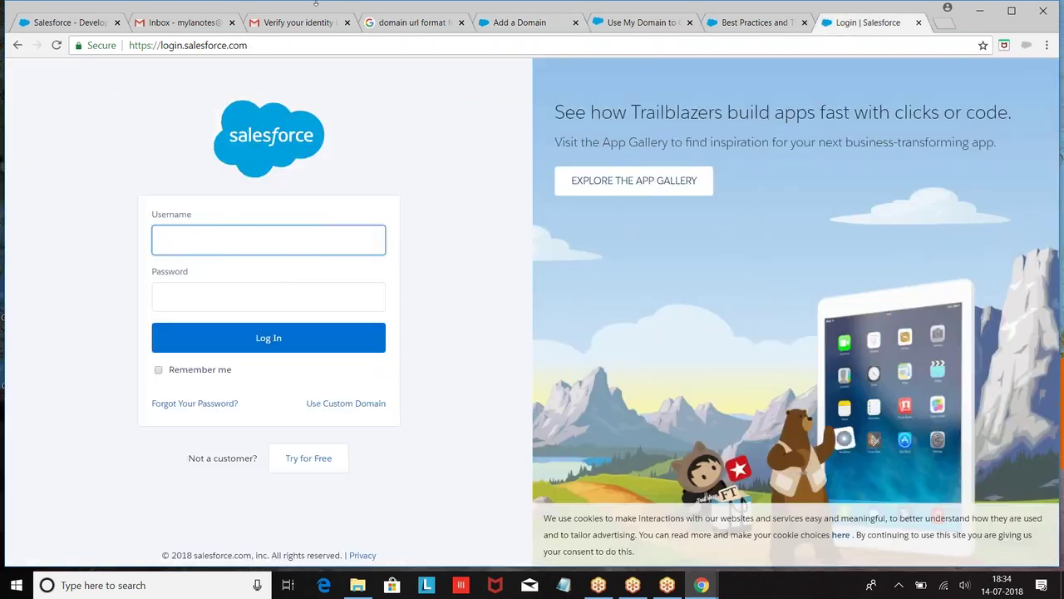
click(274, 22)
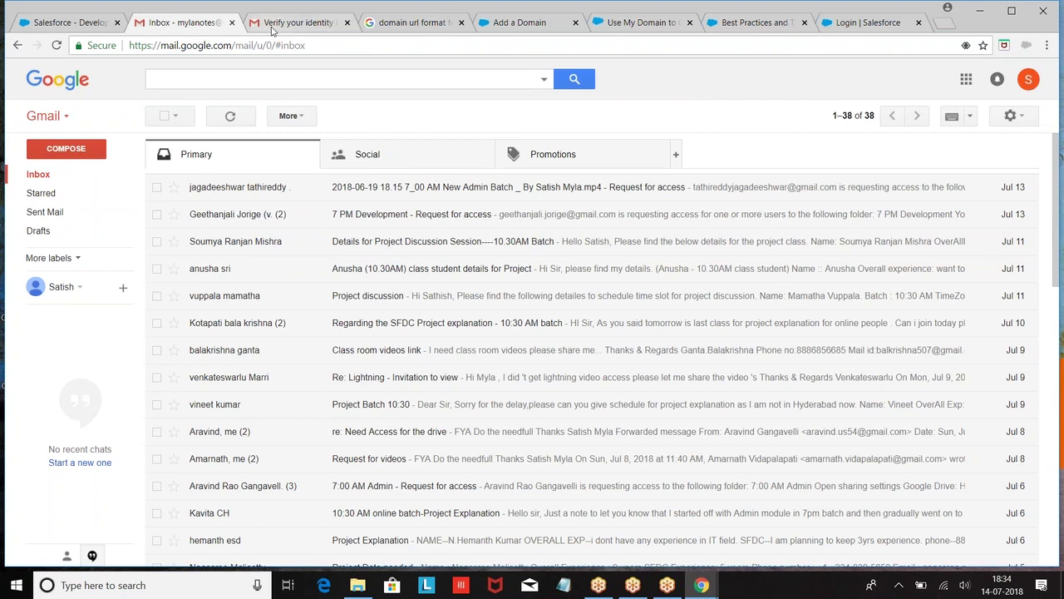
click(272, 25)
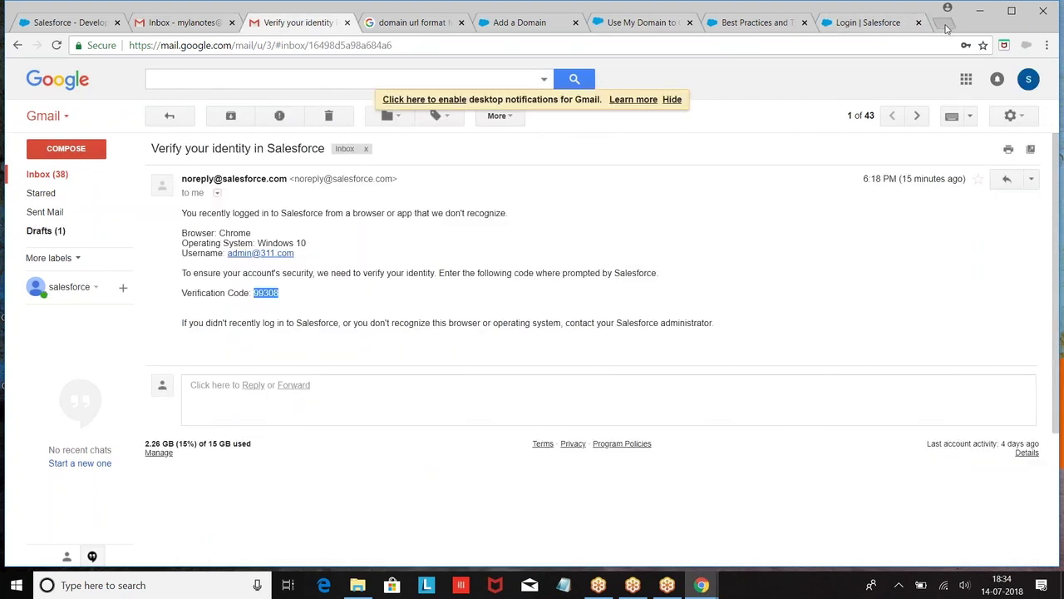
Load the Salesforce login page in a new tab, then show Gmail's signed-in Google accounts
click(944, 25)
text(logi)
key(Return)
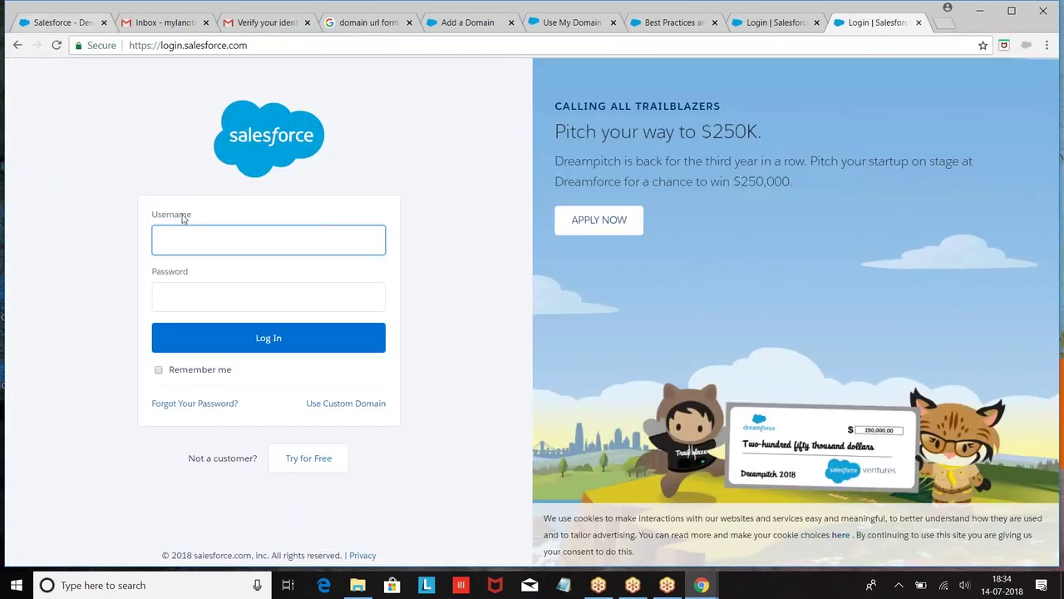
click(191, 244)
click(264, 23)
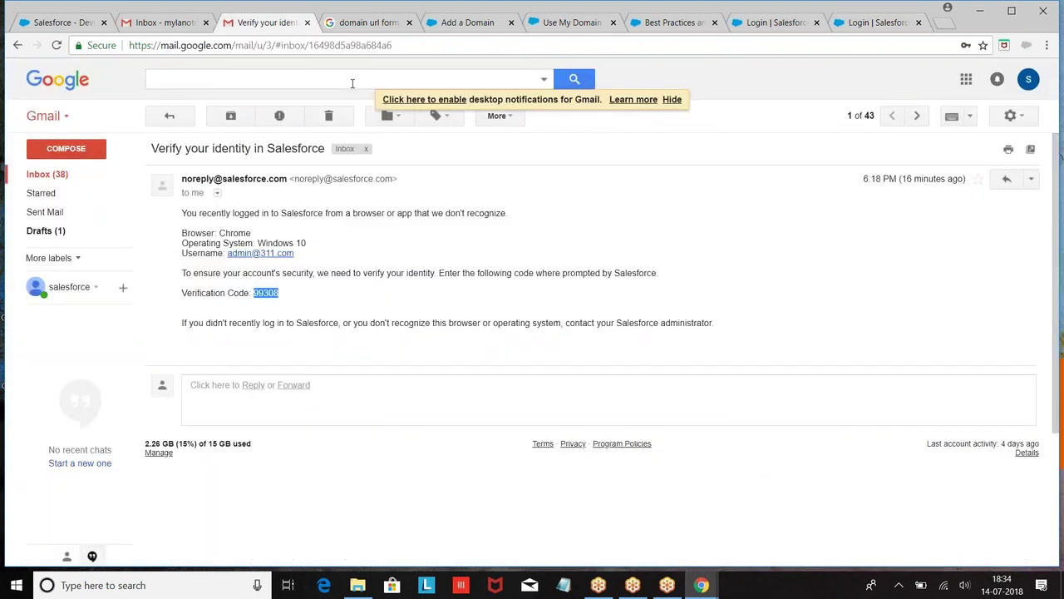
click(1028, 79)
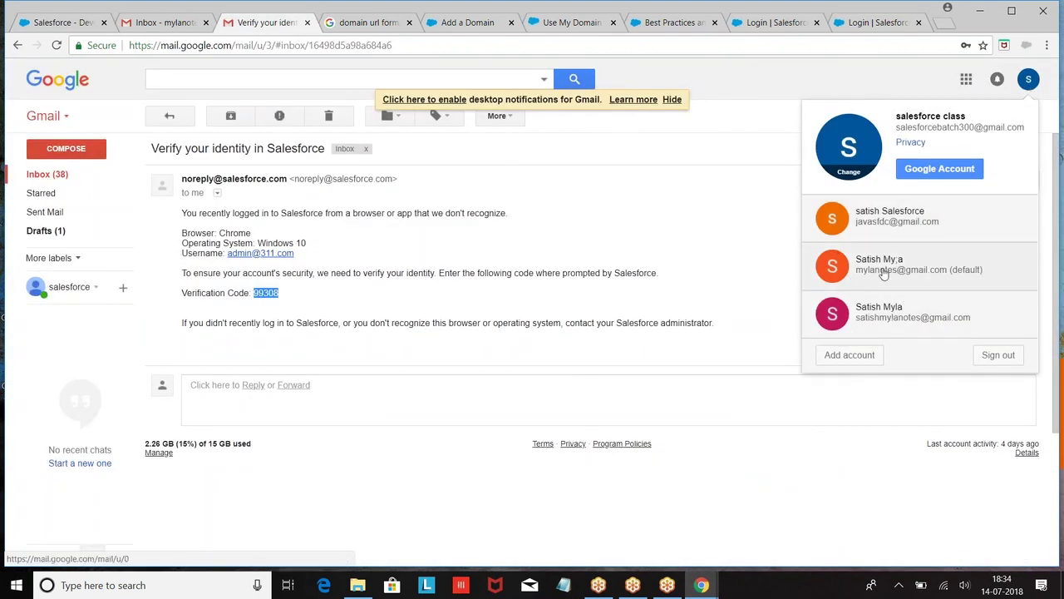
In the other account, open the 'Sandbox: Log in with your new Salesforce username' email, select the username, and follow its login link
click(871, 218)
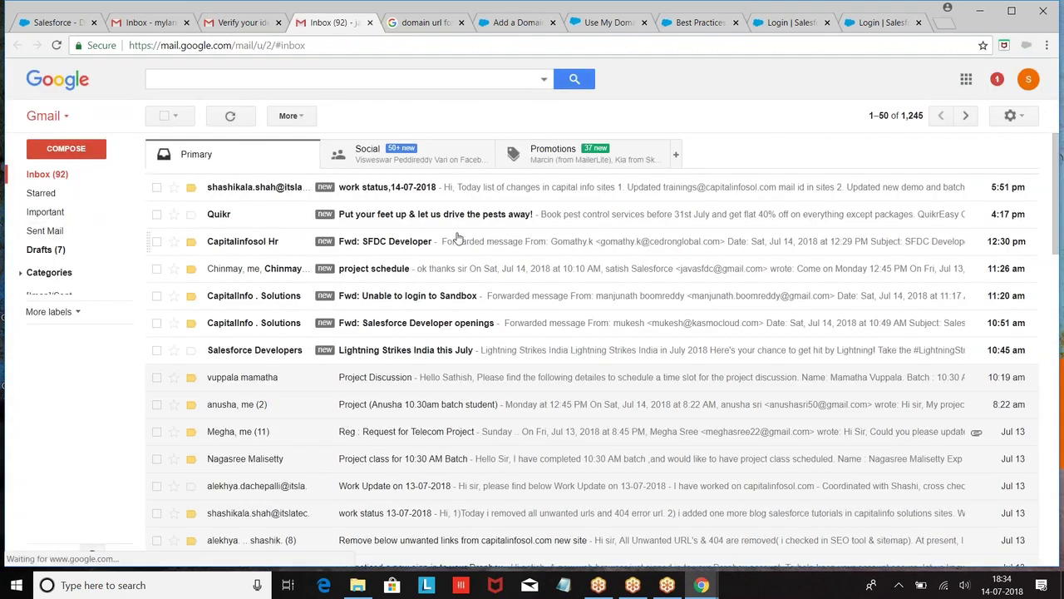
scroll(456, 238, down, 1)
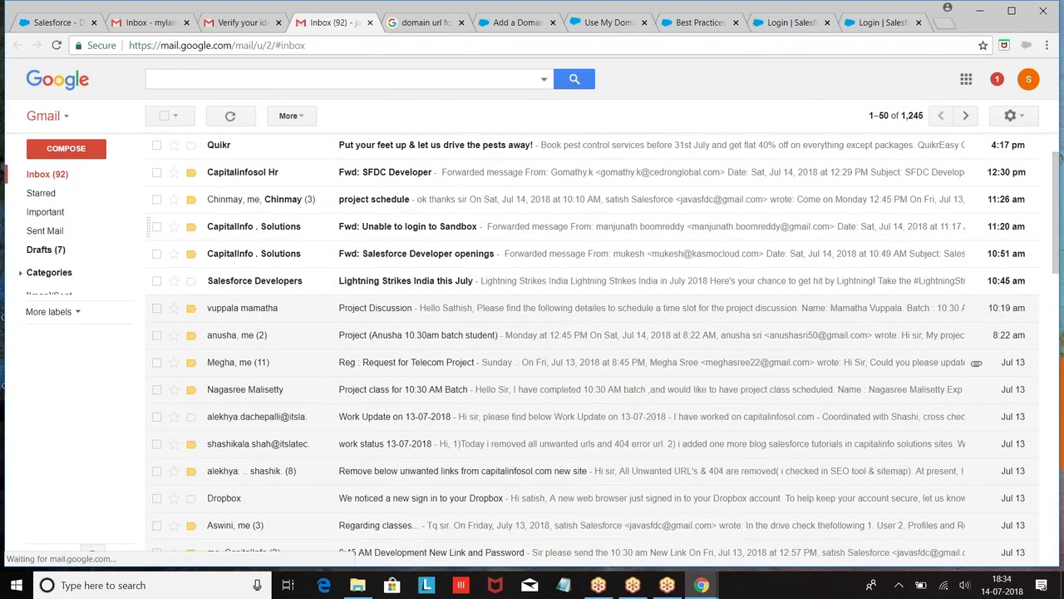
scroll(454, 250, down, 6)
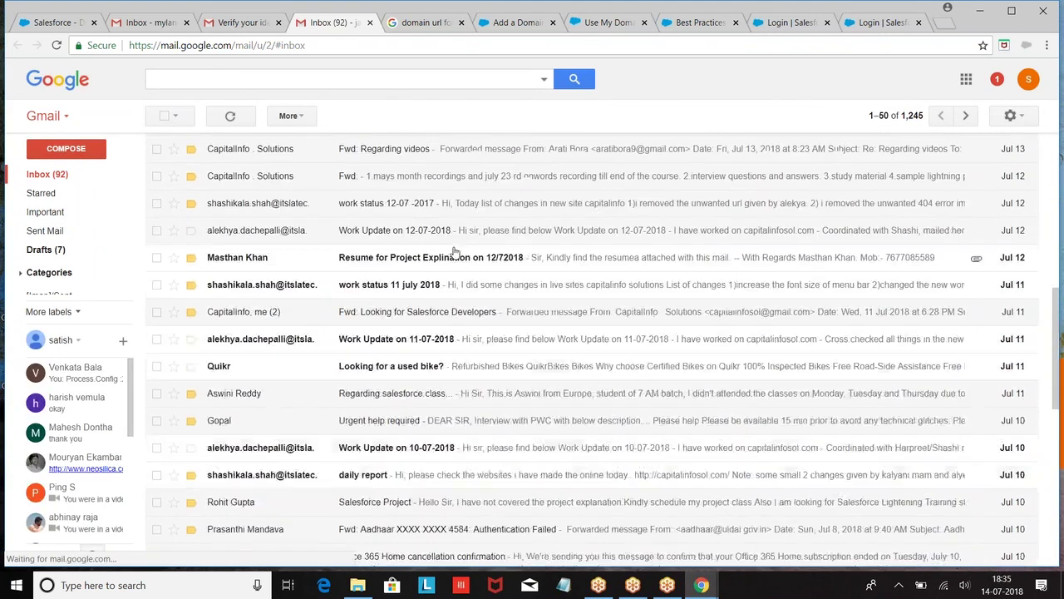
scroll(454, 249, down, 6)
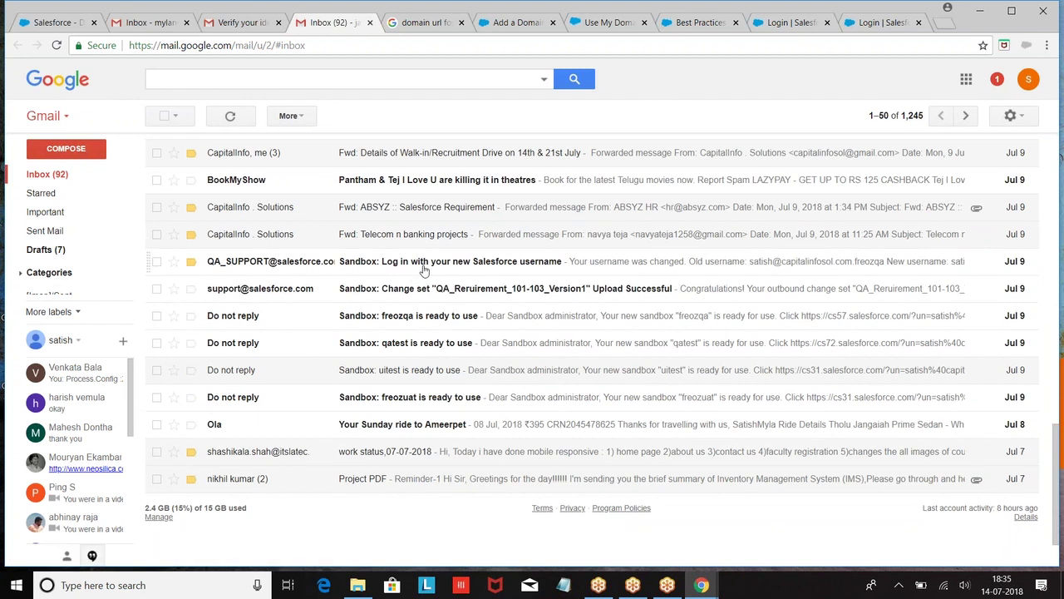
click(424, 270)
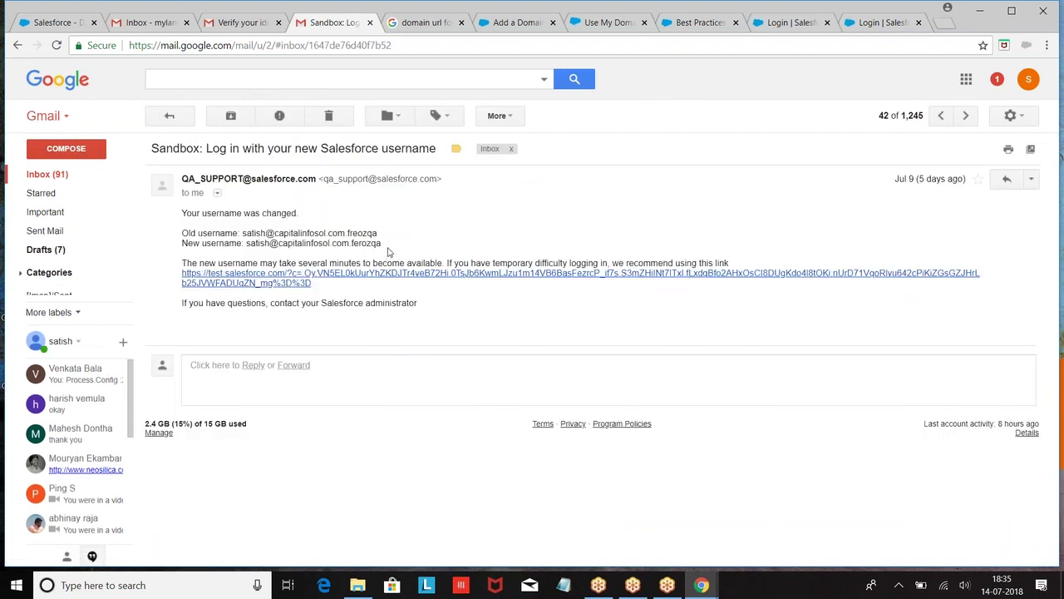
drag(382, 243, 249, 245)
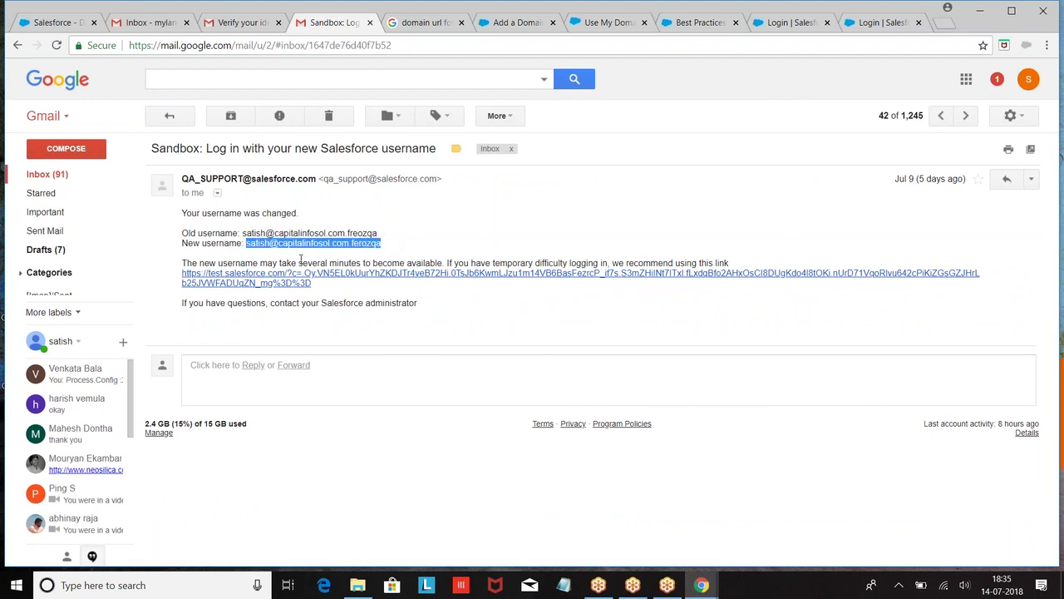
click(572, 279)
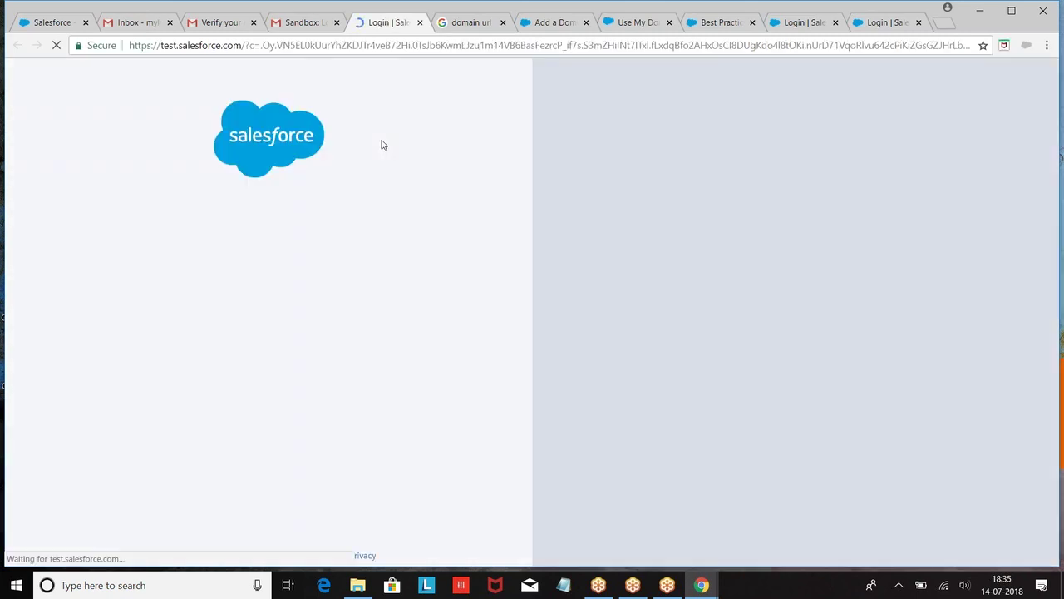
Log in to the sandbox with the password, decline saving it, and submit the emailed verification code
text(••)
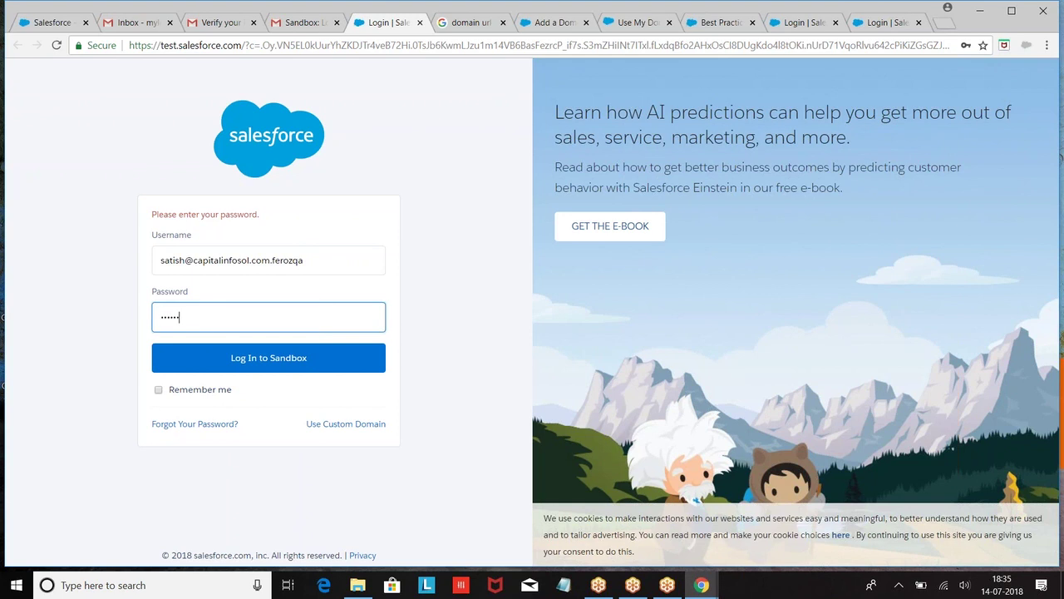
click(288, 358)
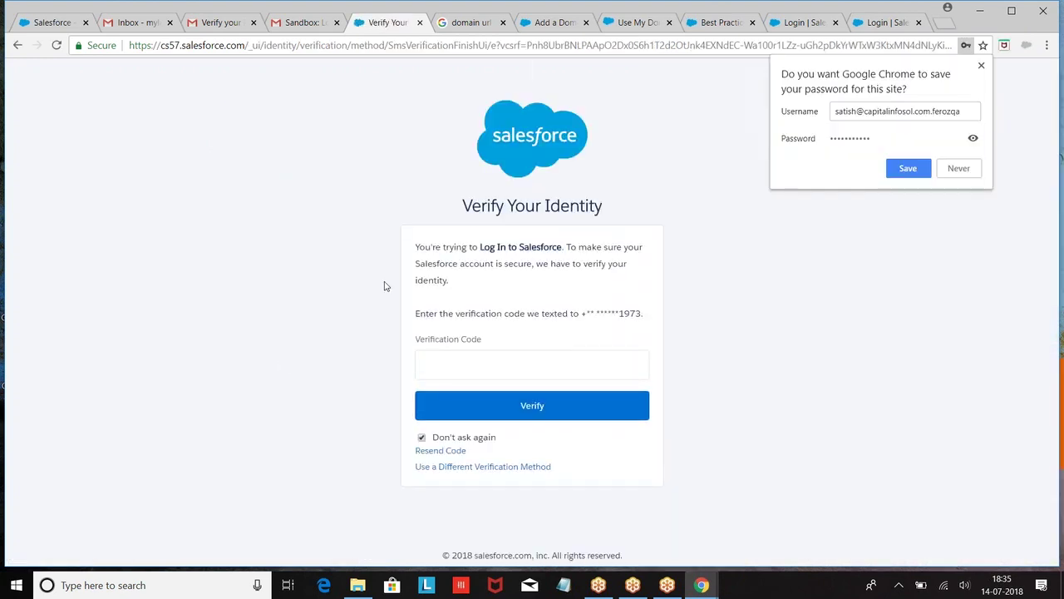
click(954, 169)
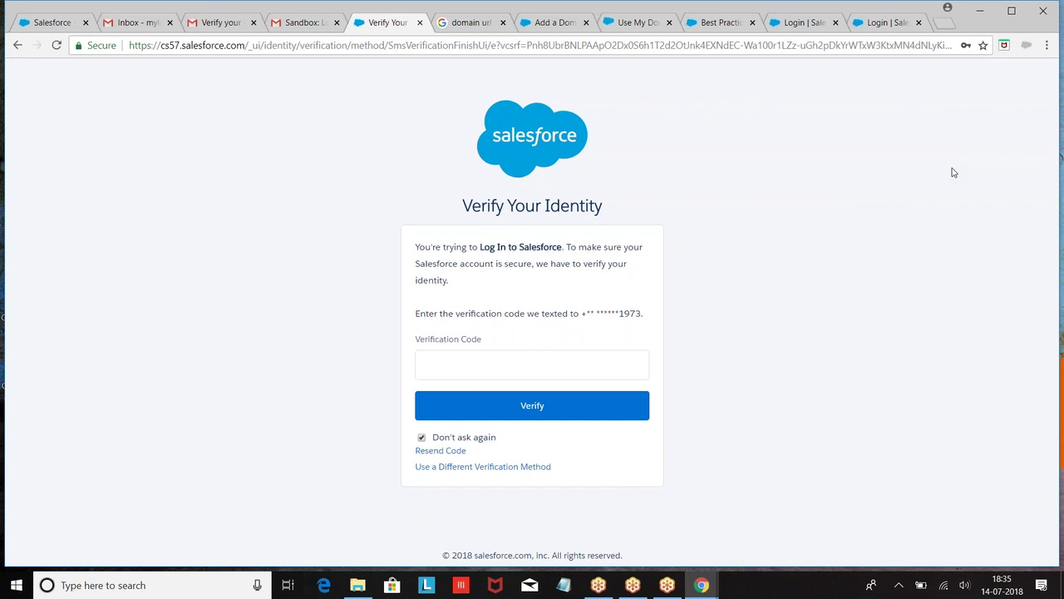
click(444, 364)
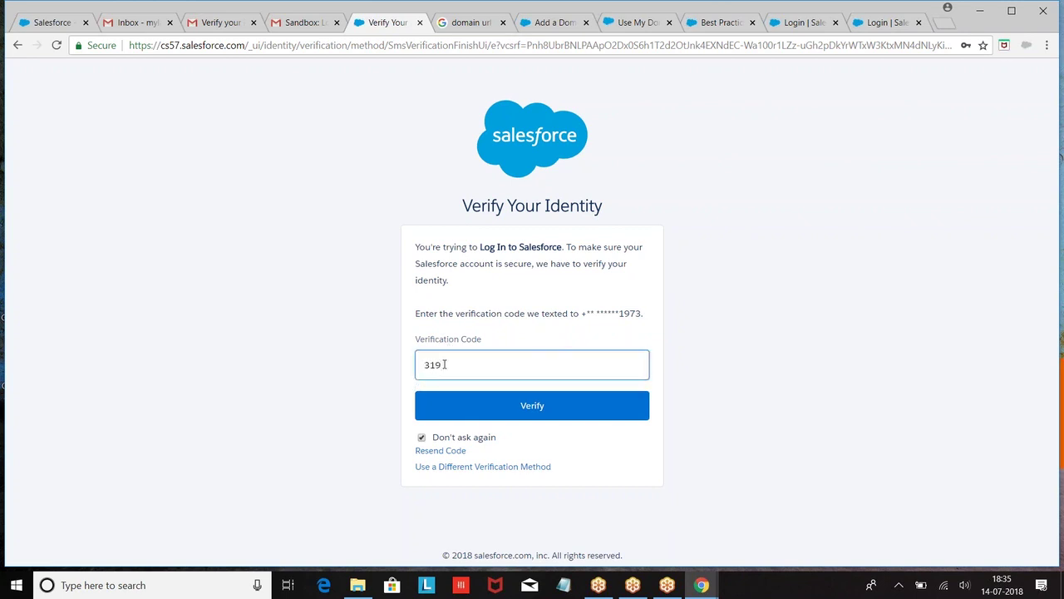
click(539, 404)
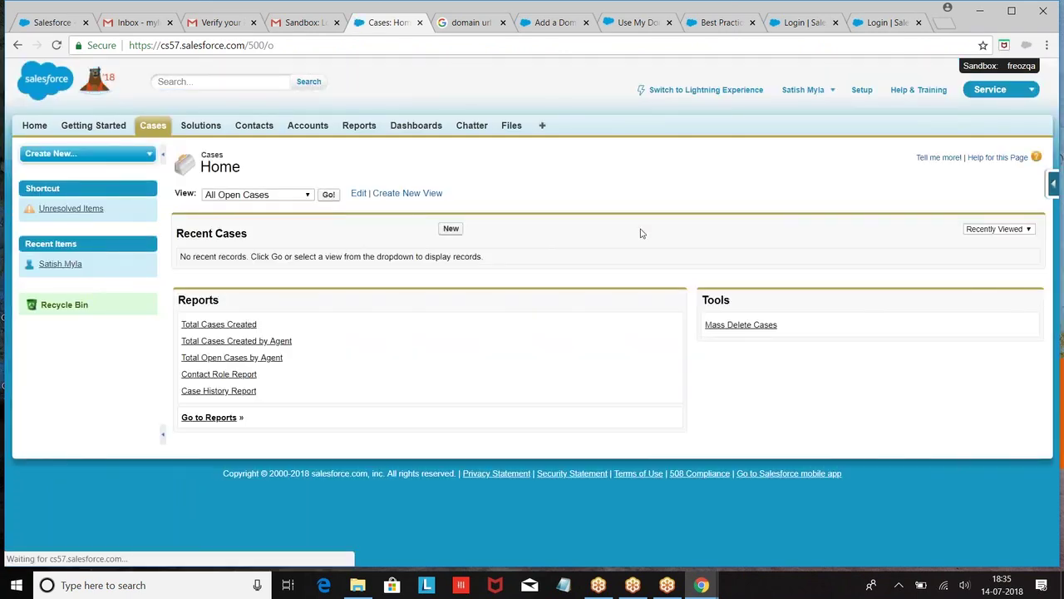
Open My Domain under Setup's Domain Management and enter 'capitali' as the domain name
click(862, 90)
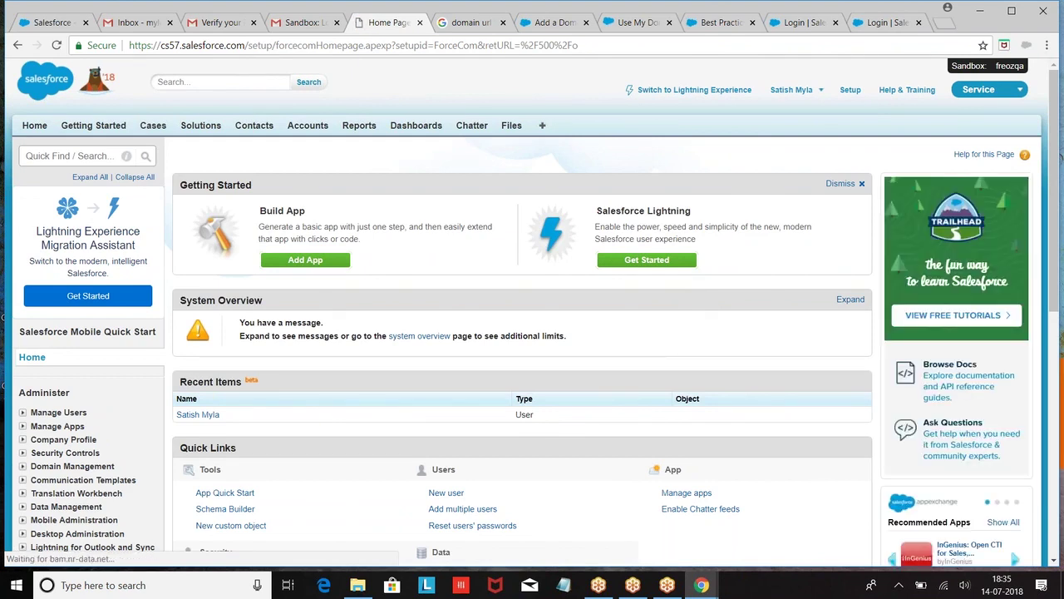
scroll(30, 188, down, 3)
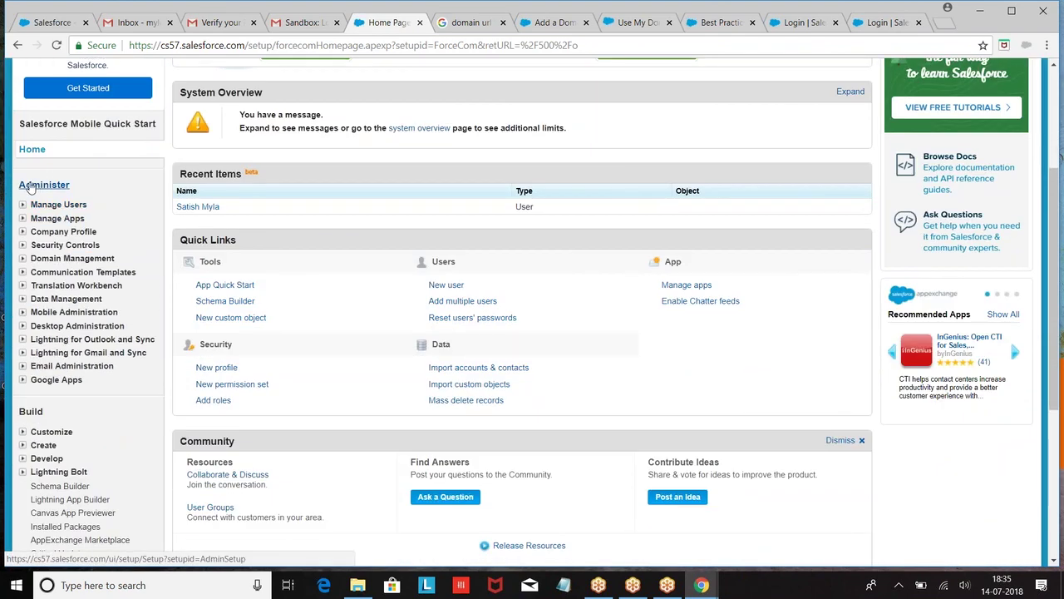
click(22, 261)
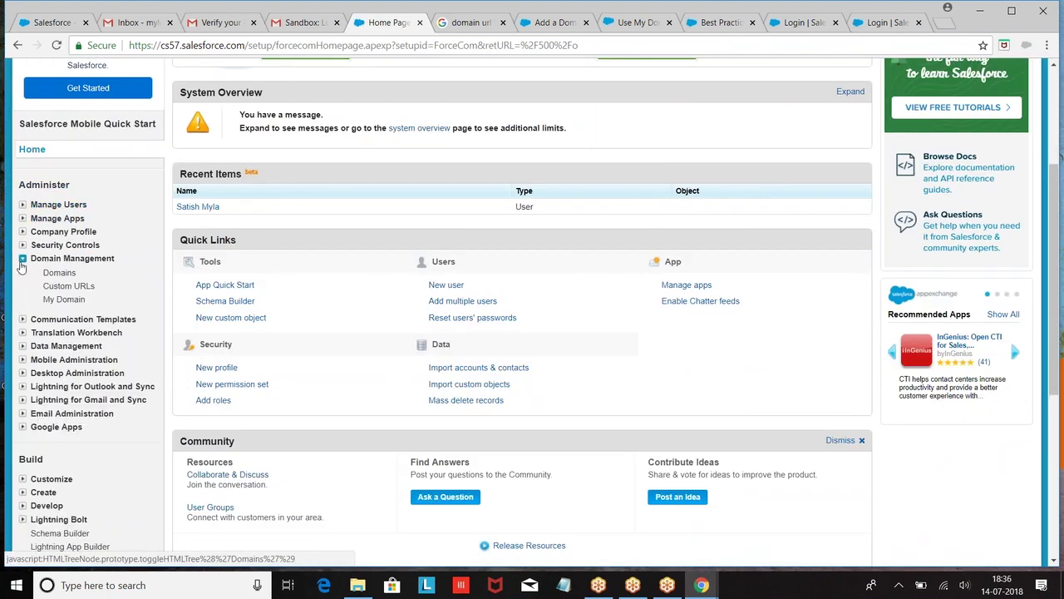
click(60, 300)
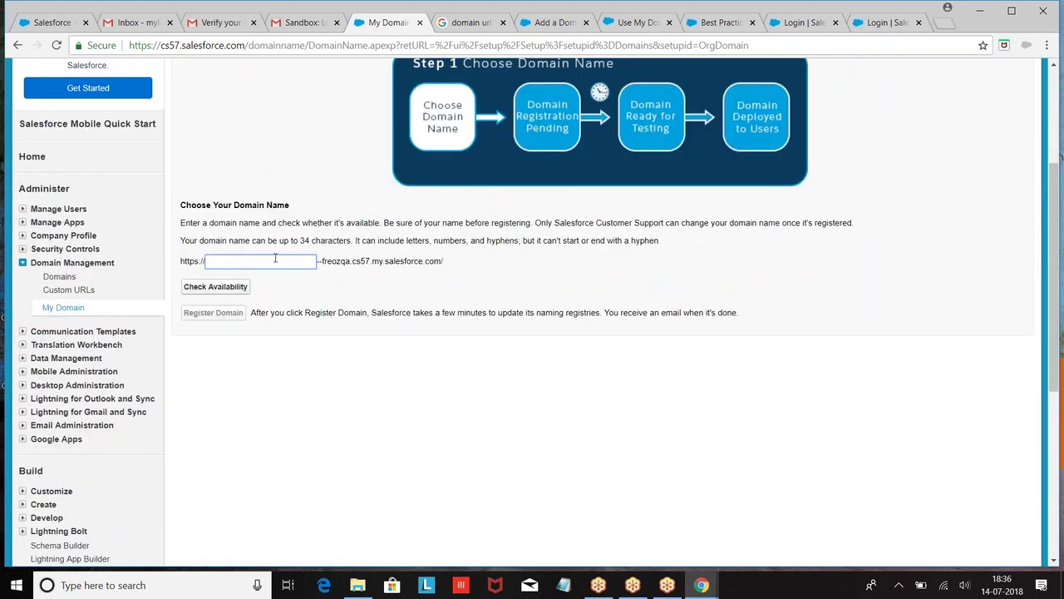
text(capital)
Highlight the capitali name and the freozqa and cs57 parts of the domain suffix
drag(266, 261, 201, 260)
click(329, 263)
drag(323, 261, 345, 261)
click(379, 285)
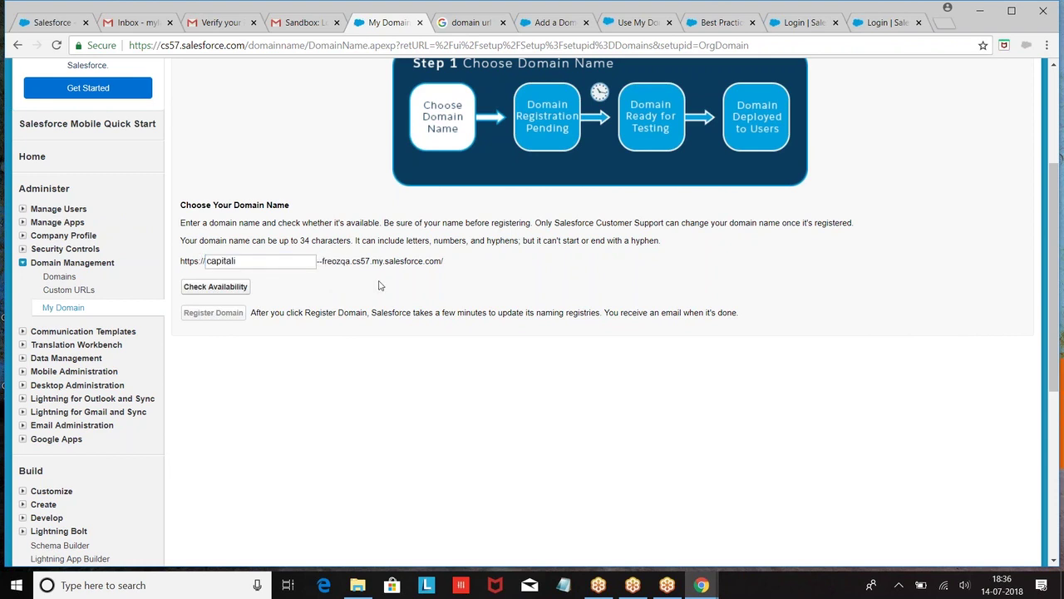
scroll(379, 285, up, 3)
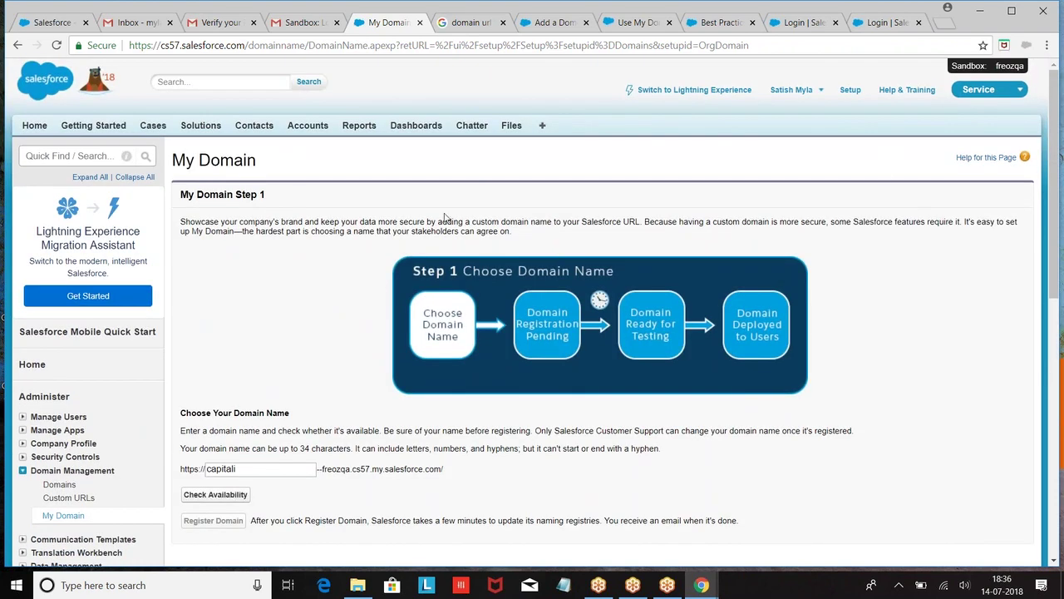
scroll(445, 218, down, 2)
drag(348, 260, 431, 263)
click(385, 264)
click(360, 302)
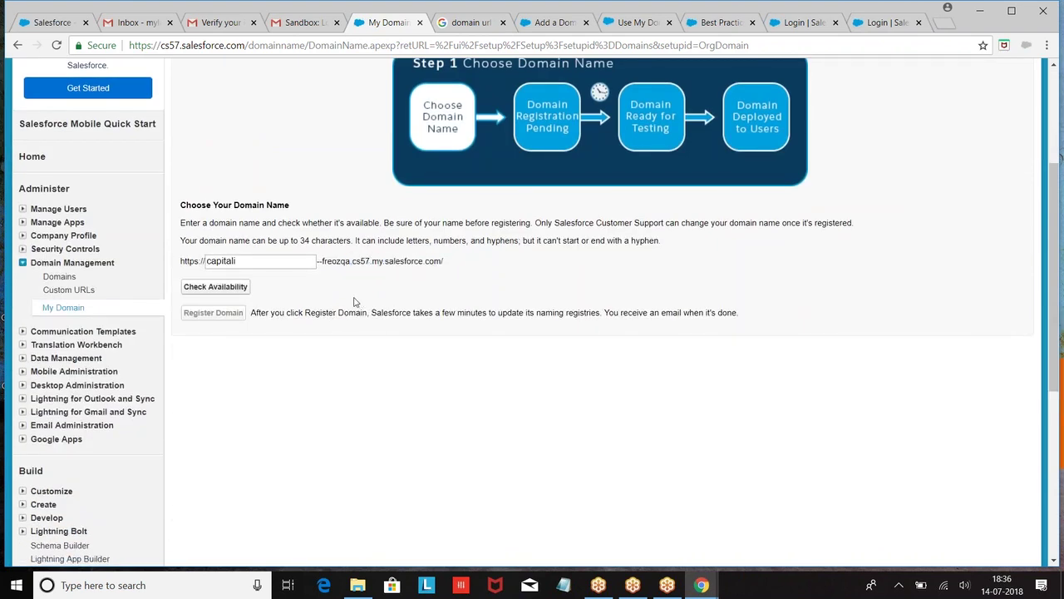
drag(209, 261, 461, 266)
click(333, 264)
click(359, 261)
click(384, 285)
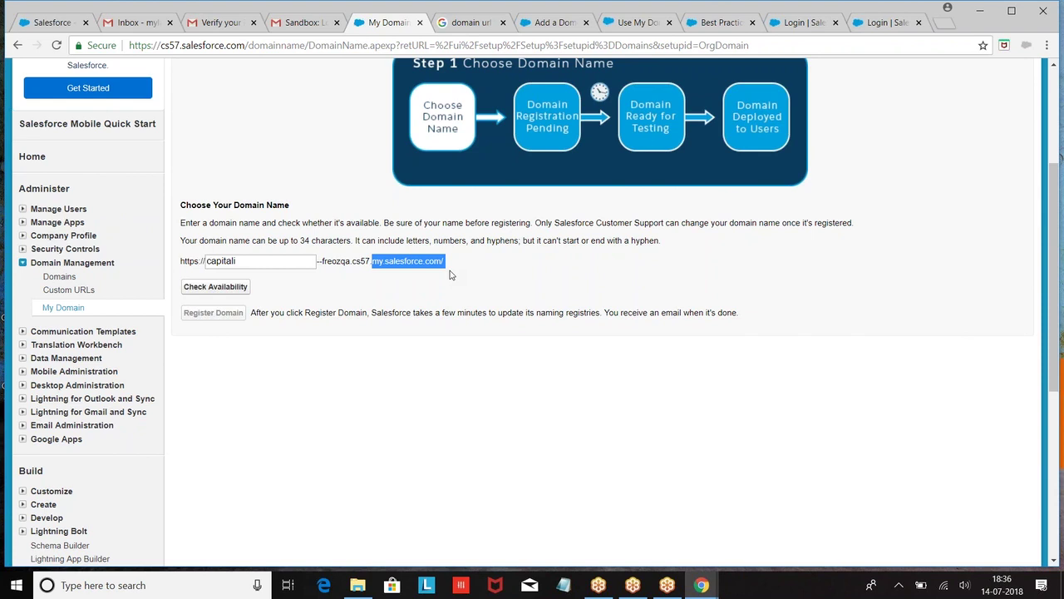
scroll(623, 166, up, 3)
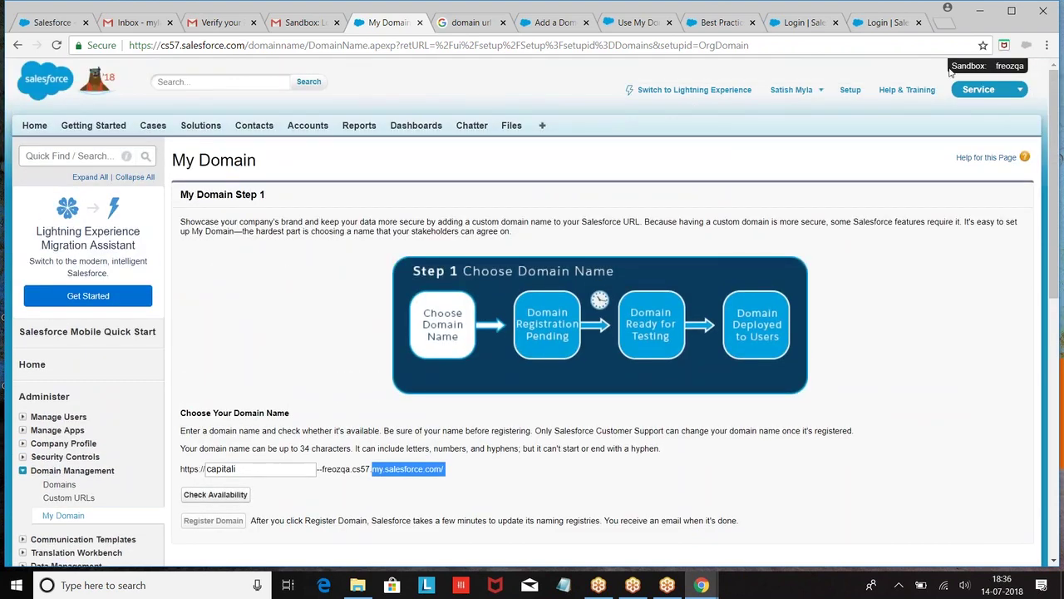
click(816, 93)
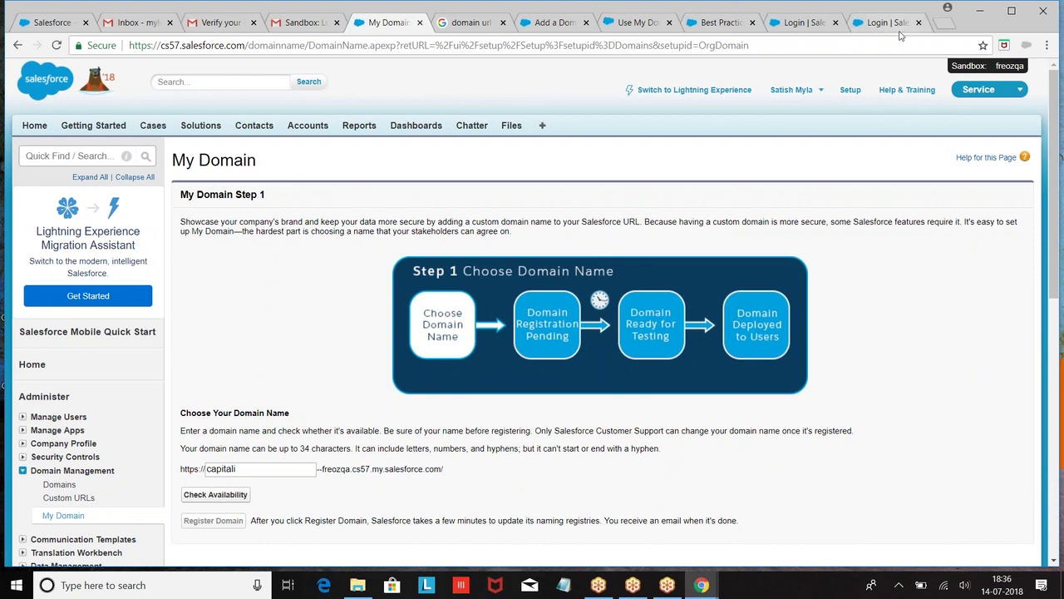
Log out of the sandbox and try logging in again with the saved username and password
click(807, 94)
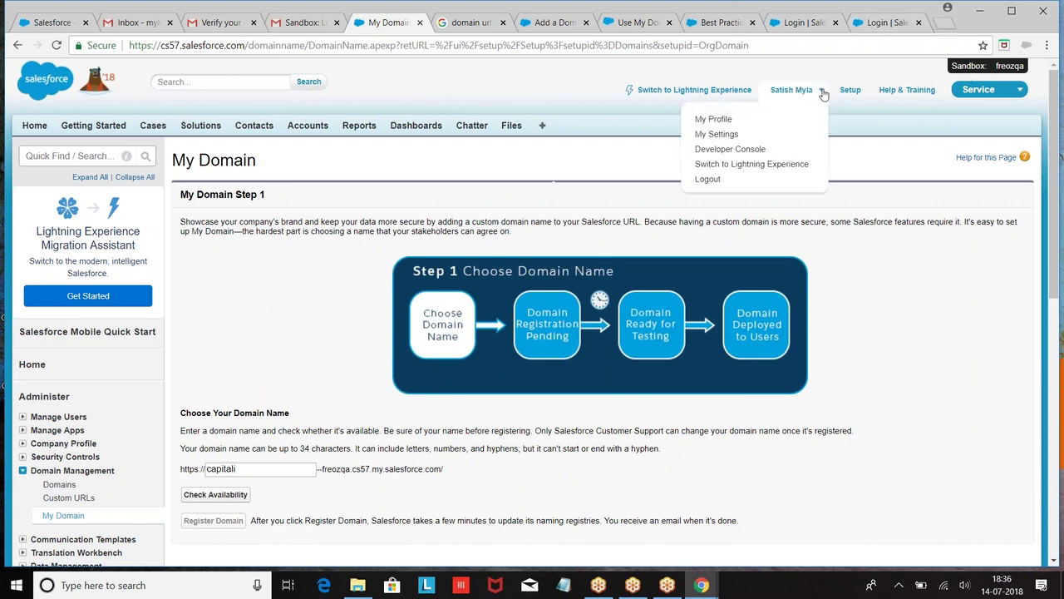
click(710, 177)
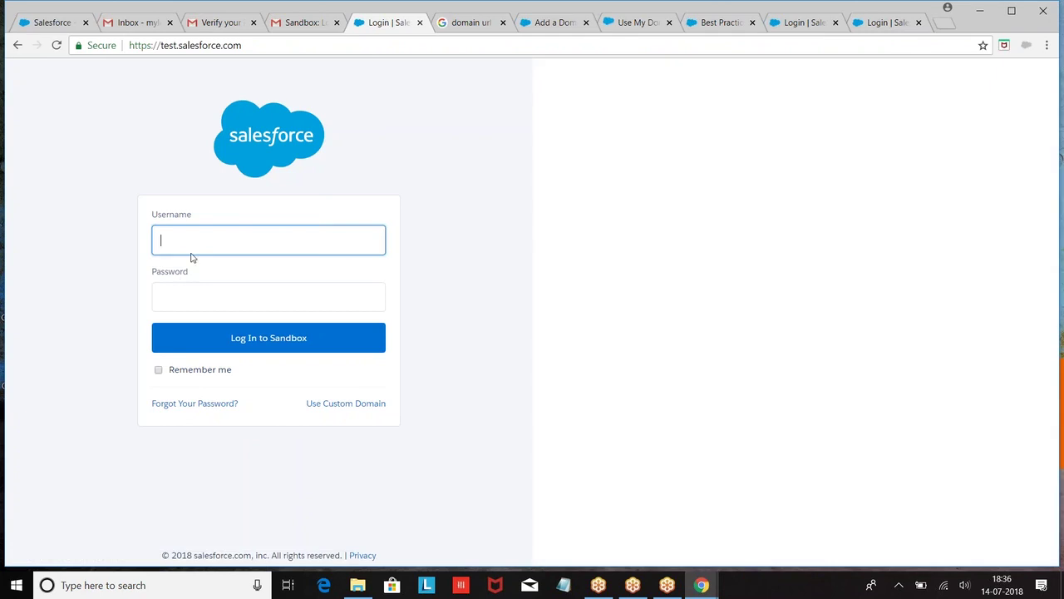
click(191, 249)
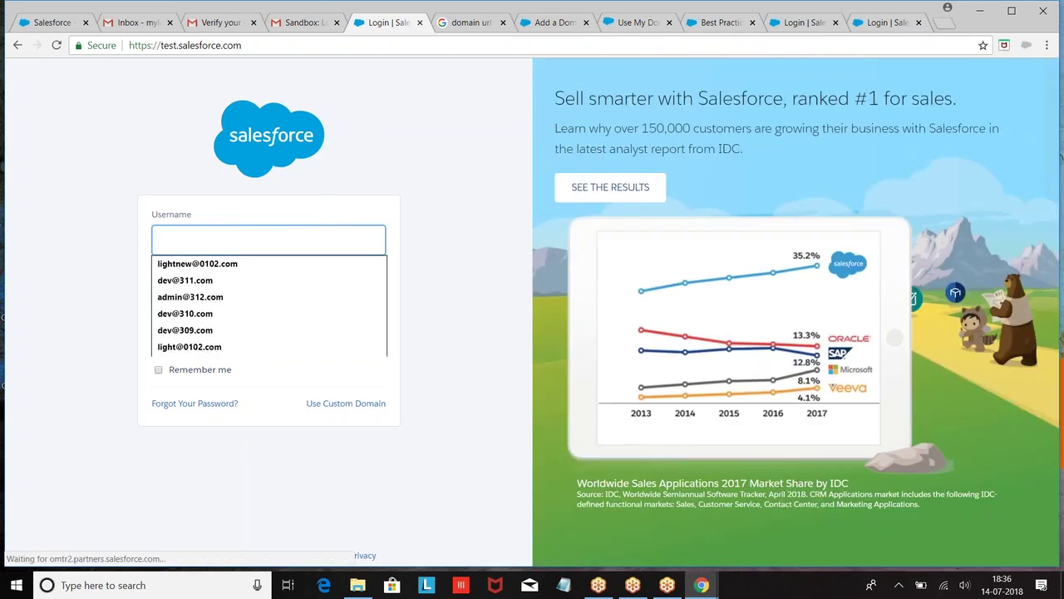
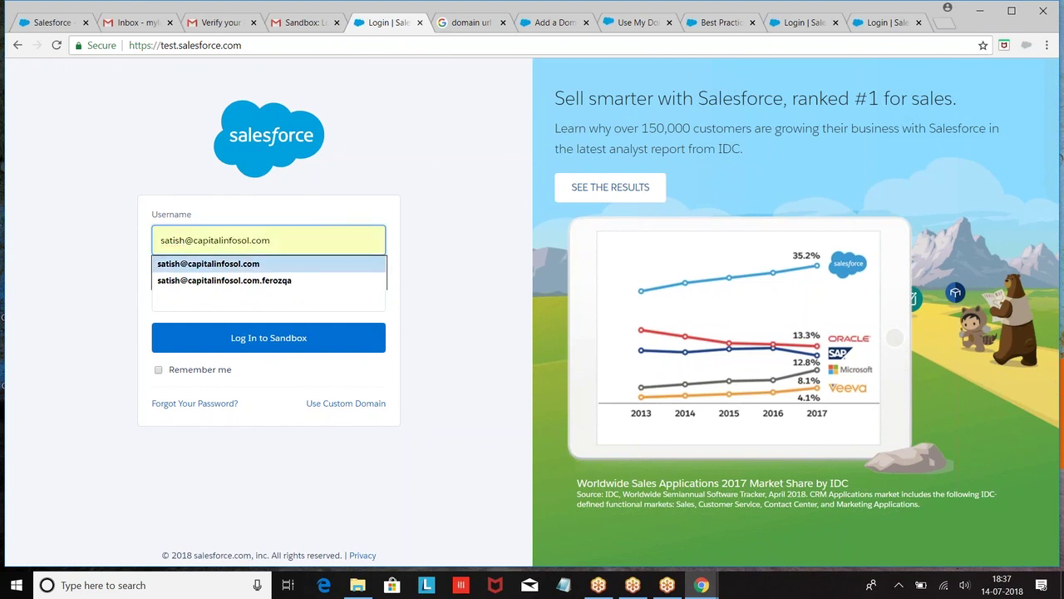
click(217, 264)
click(209, 295)
text(s)
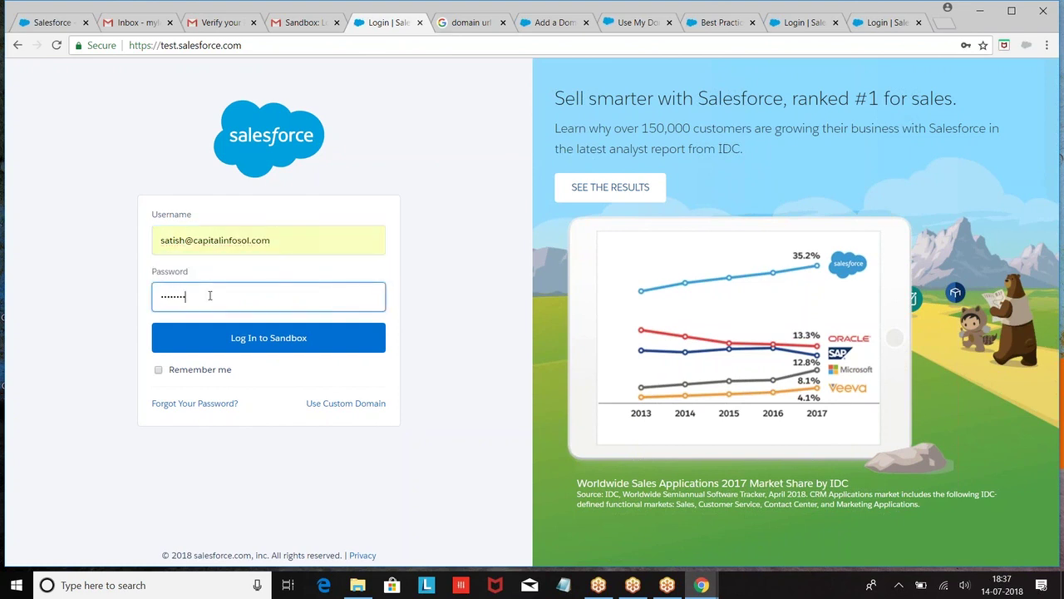
click(230, 342)
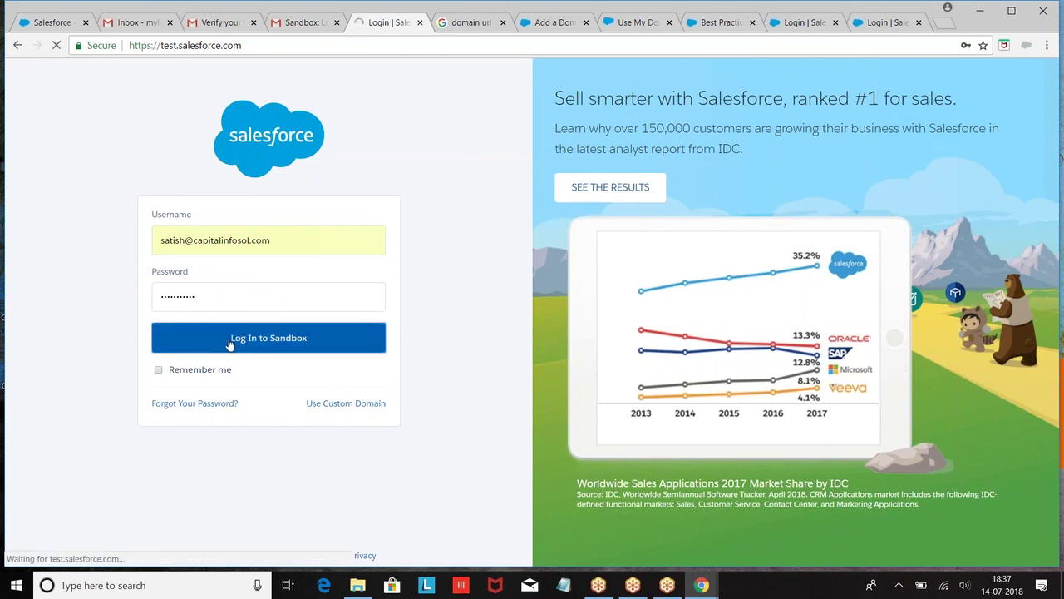
Go to the login.salesforce.com production login page
click(218, 44)
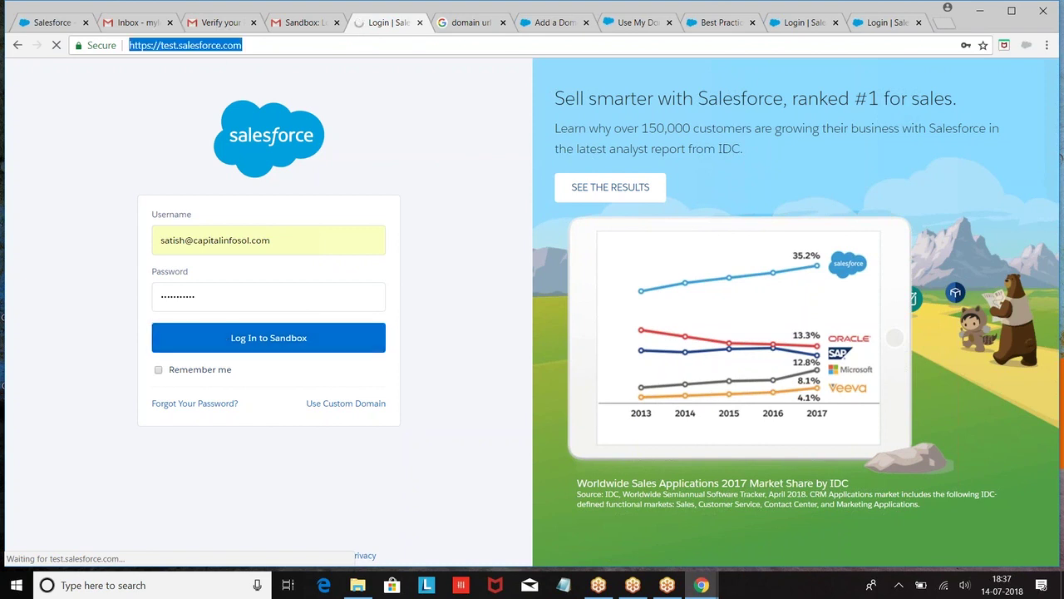
key(BackSpace)
text(lotin)
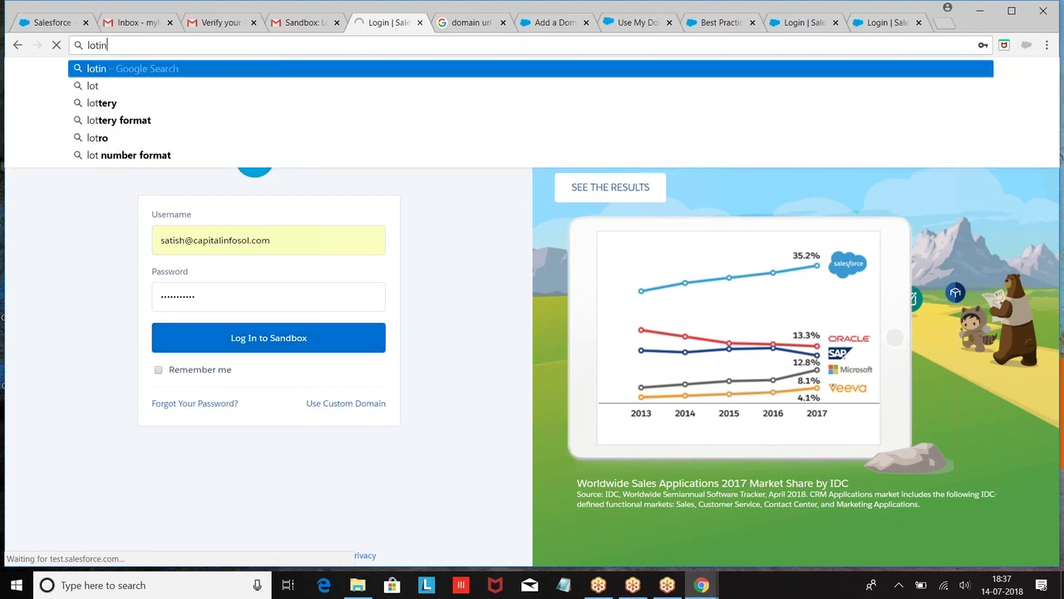
key(BackSpace)
key(BackSpace)
text(gi)
key(Return)
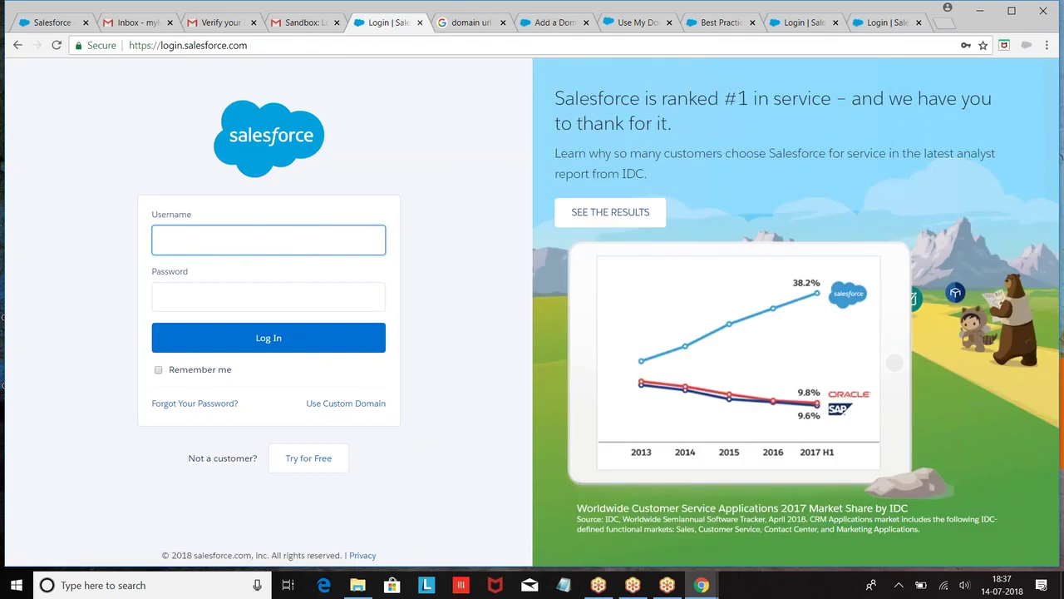
Log in to the production org with the saved username and password
click(180, 243)
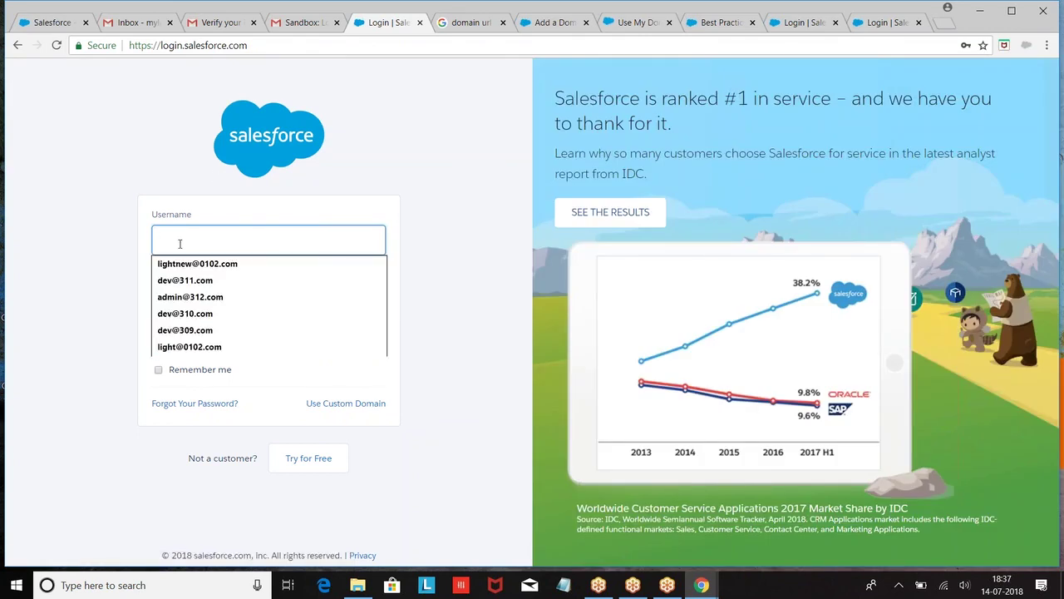
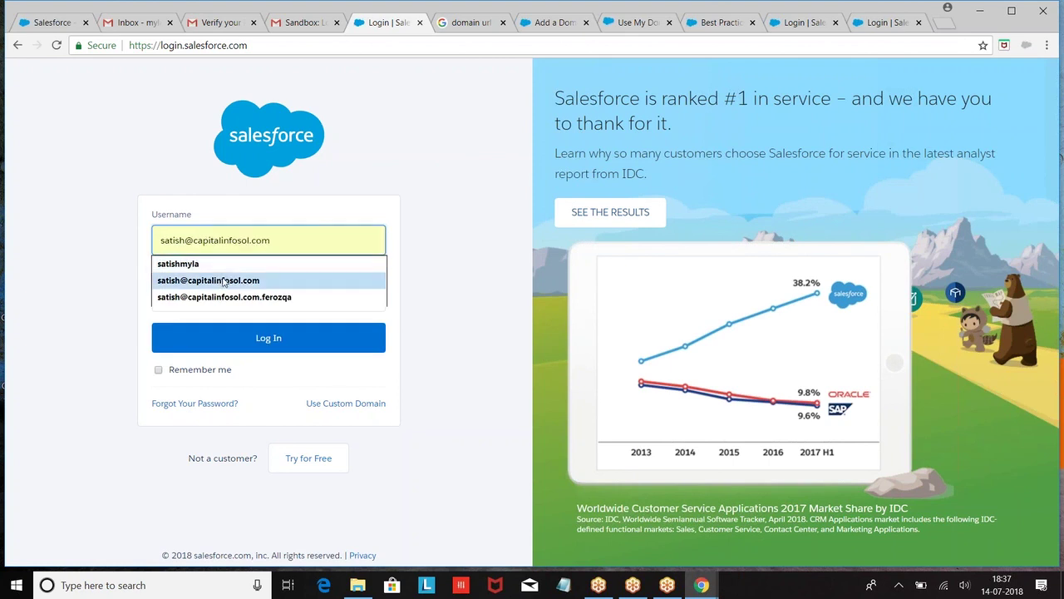
click(223, 281)
click(217, 298)
text(•)
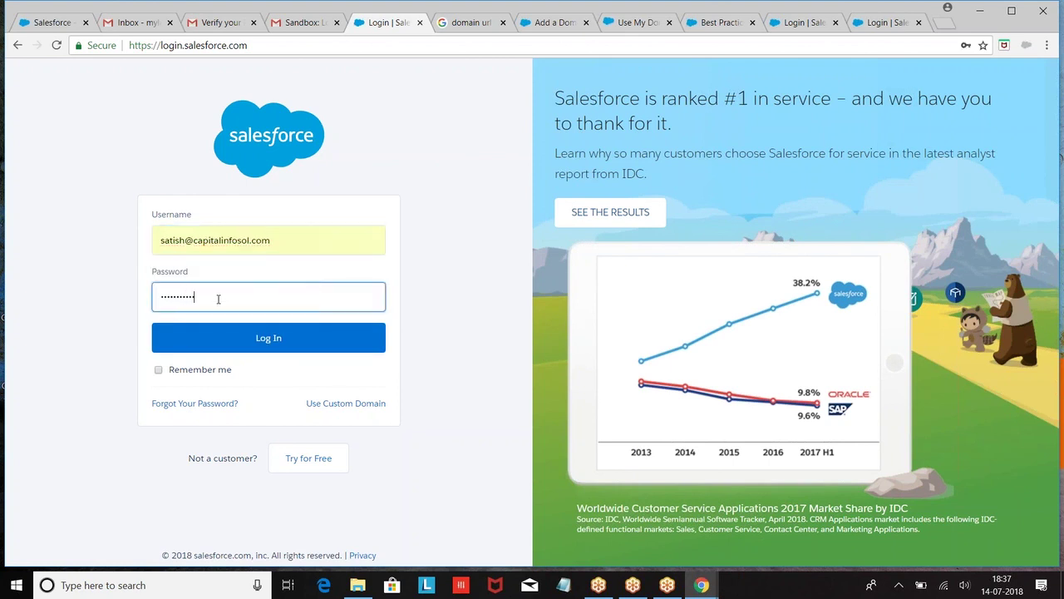
click(264, 340)
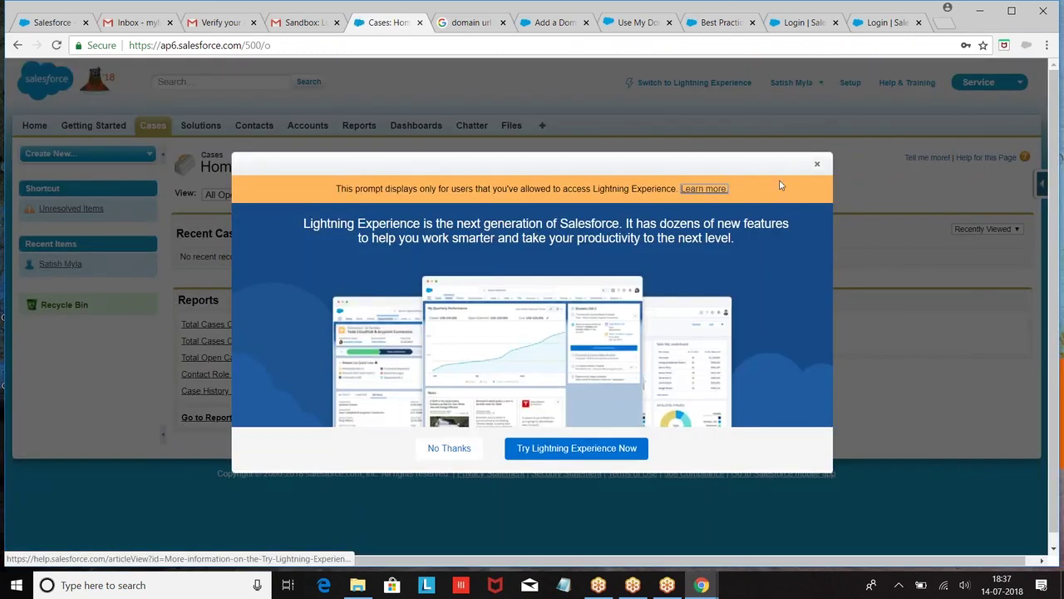
Dismiss the Lightning Experience prompt and open My Domain under Setup's Domain Management
click(819, 166)
click(863, 85)
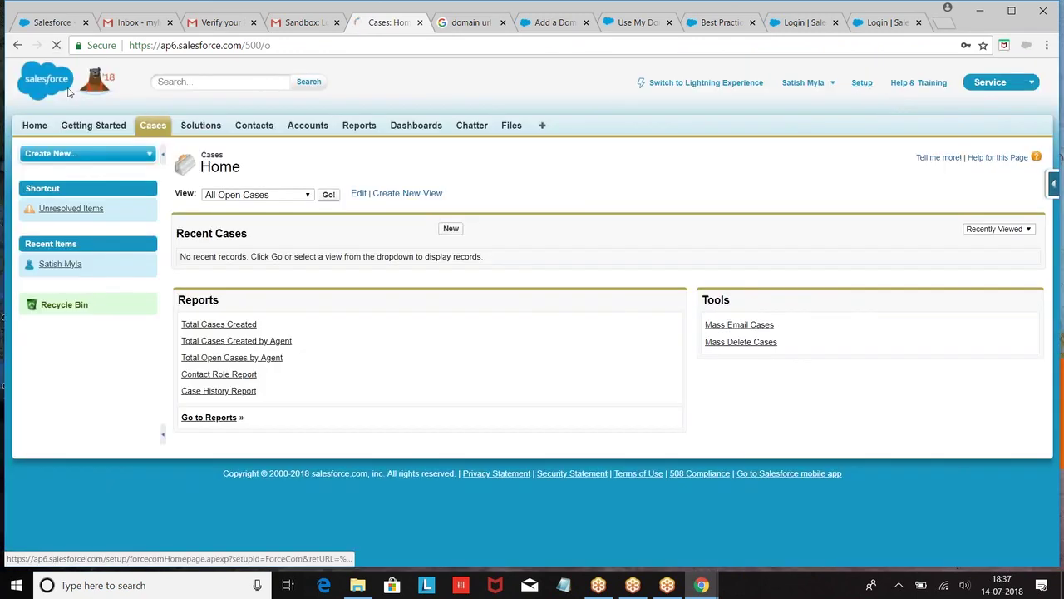
scroll(68, 140, down, 6)
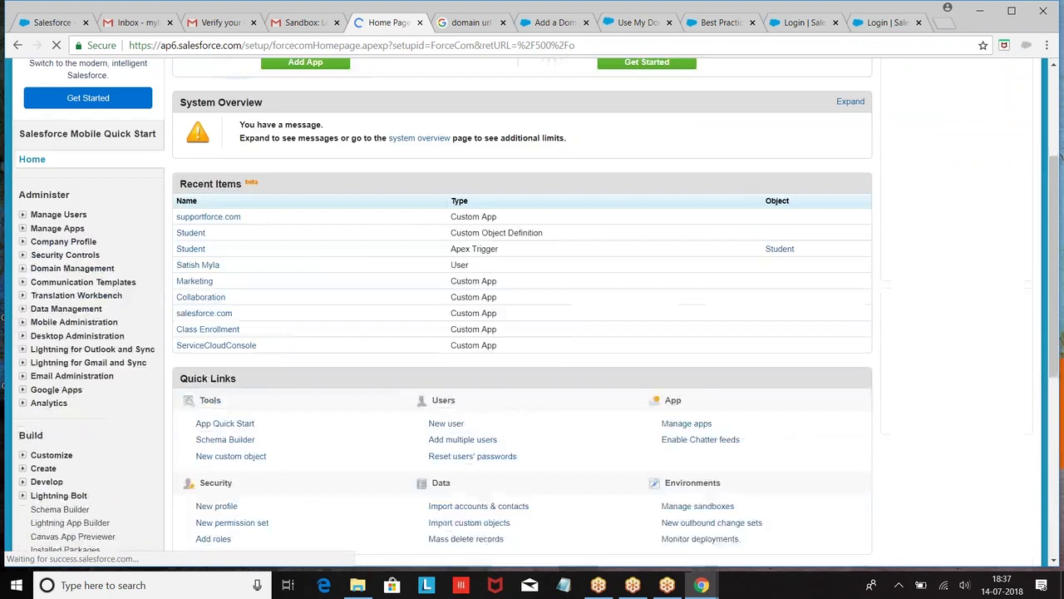
scroll(114, 328, up, 4)
scroll(114, 328, down, 2)
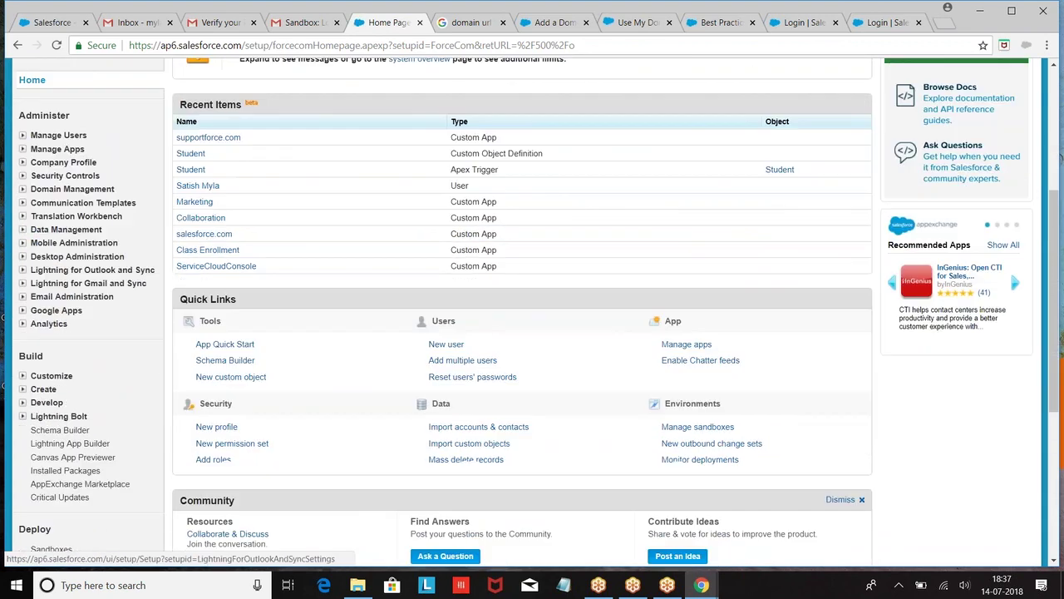
click(23, 189)
click(71, 233)
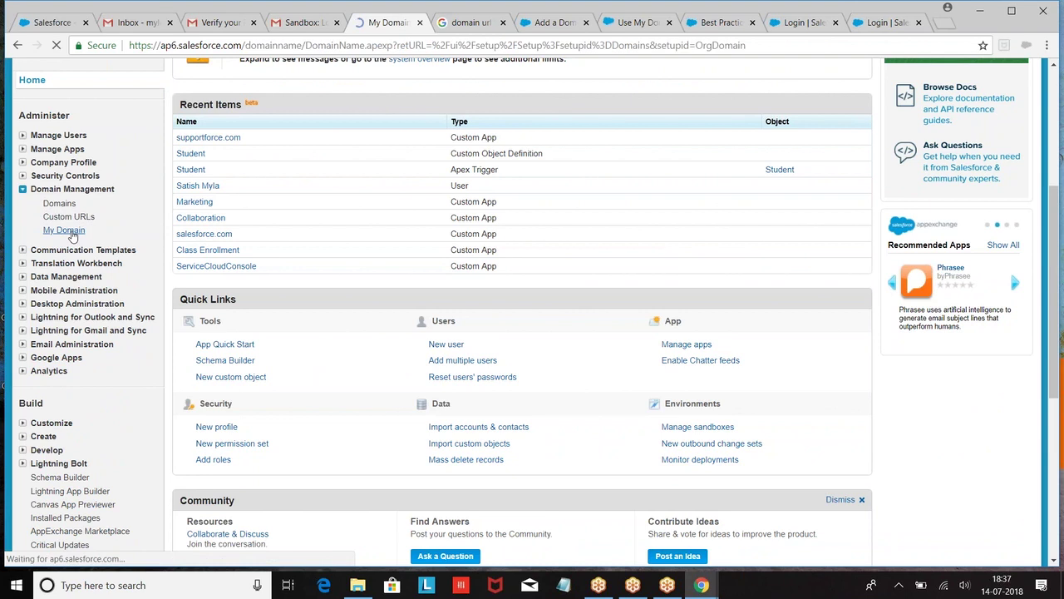
Highlight the domain suffix text on the My Domain page, then open the user menu
scroll(331, 288, down, 3)
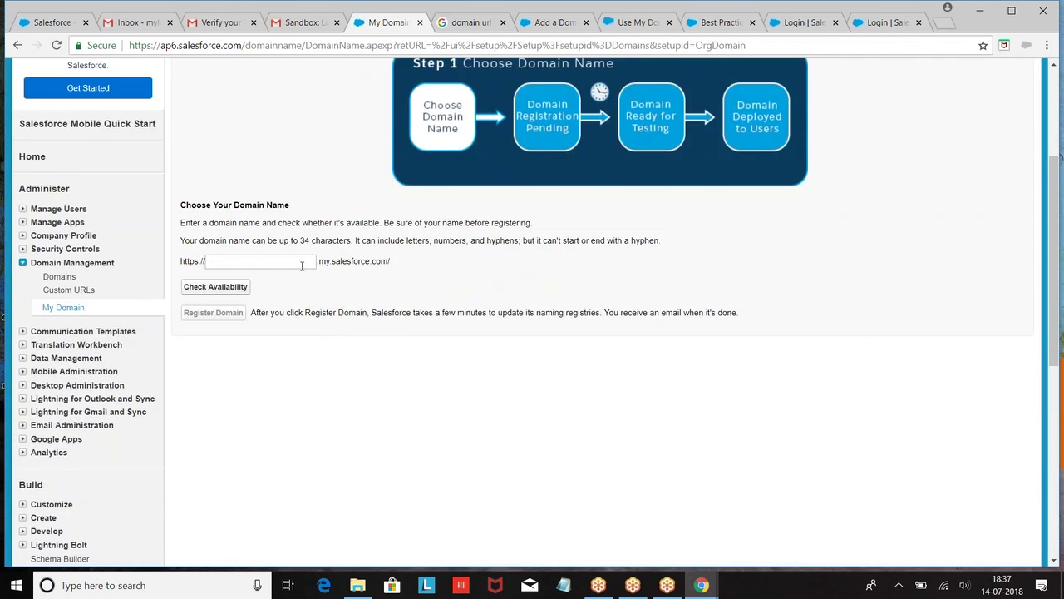
drag(339, 261, 391, 262)
click(397, 268)
scroll(240, 262, up, 3)
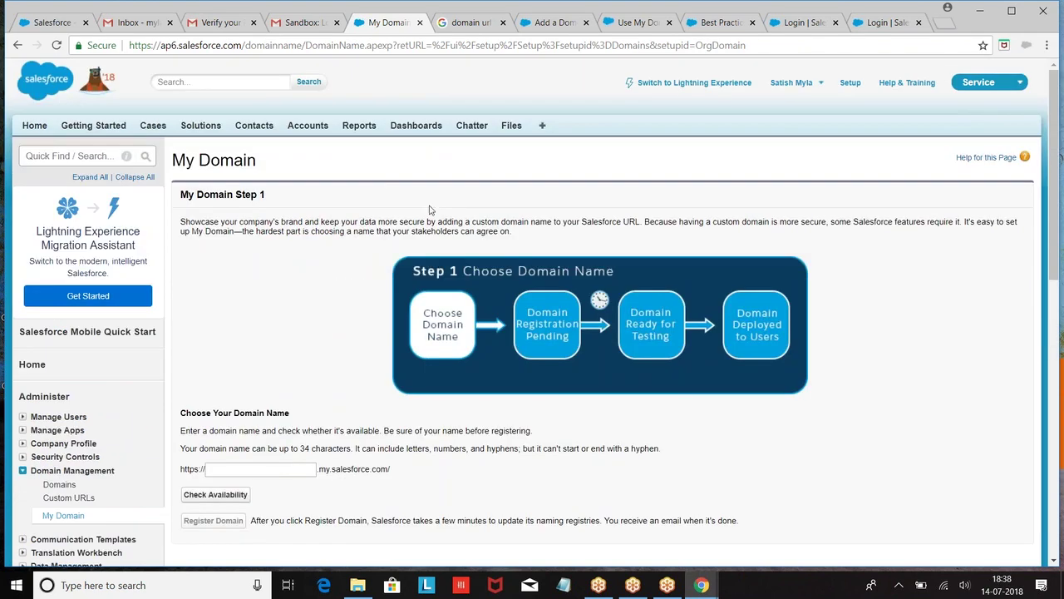
click(819, 88)
Log out of the org and close the leftover domain, help, login and search tabs
click(707, 179)
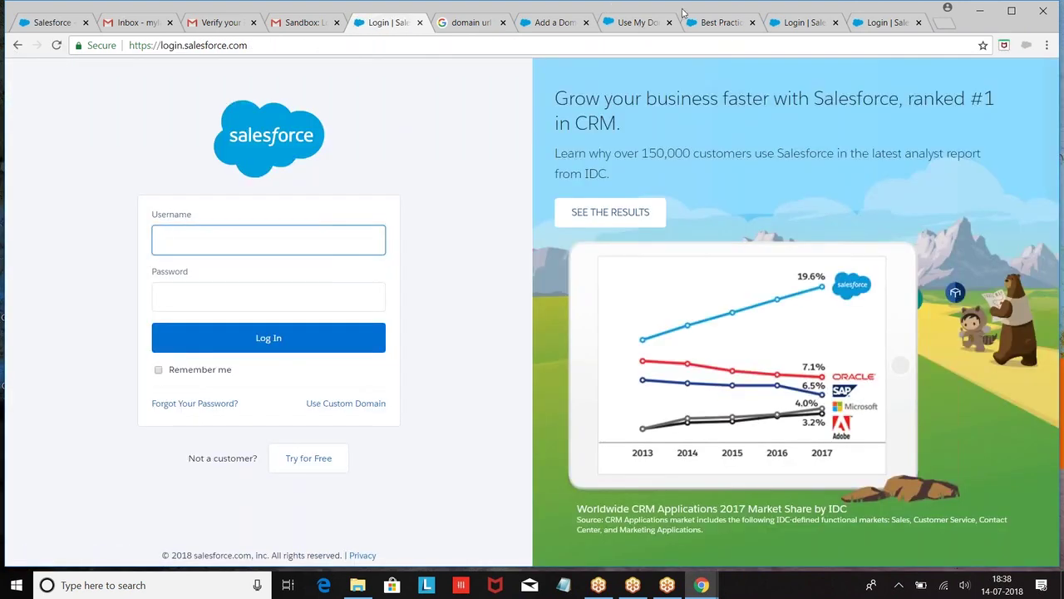
click(586, 22)
click(586, 22)
click(586, 22)
click(586, 23)
click(586, 23)
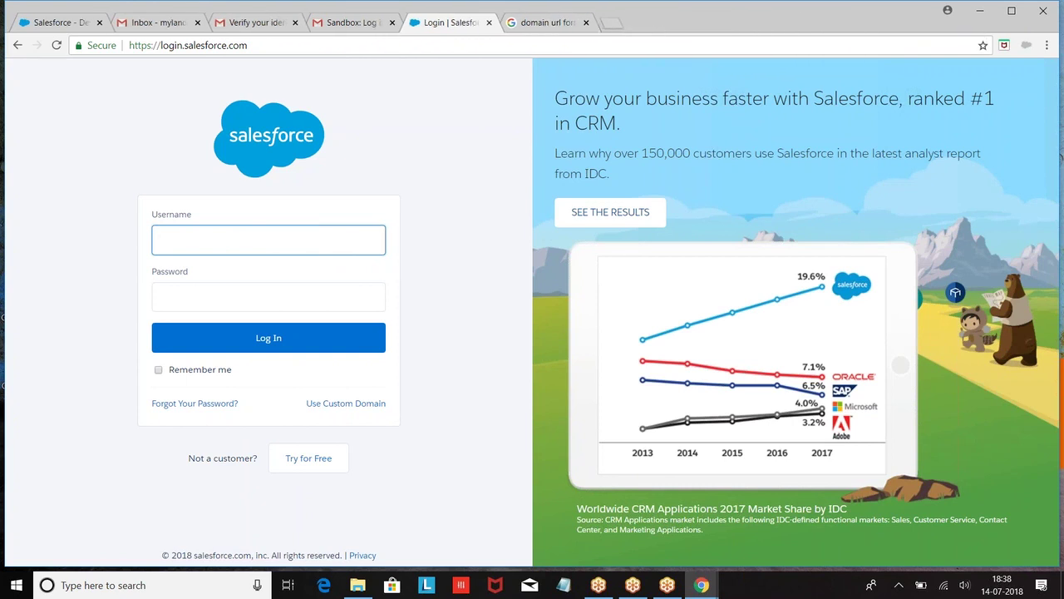
click(671, 22)
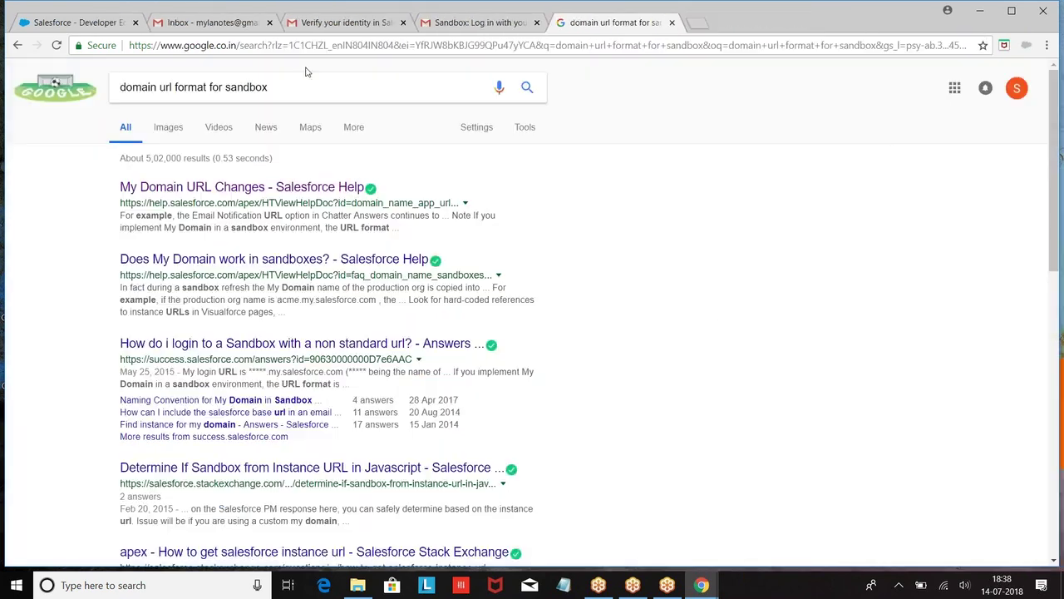
click(670, 22)
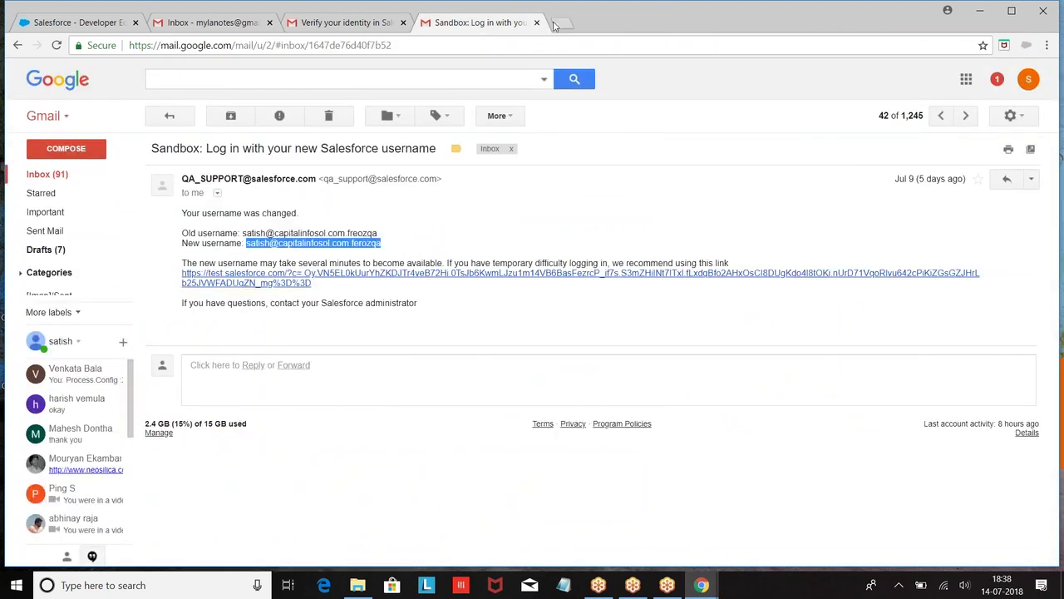
Open the Salesforce login page in a new tab, then navigate to developer.salesforce.com
click(564, 20)
text(login)
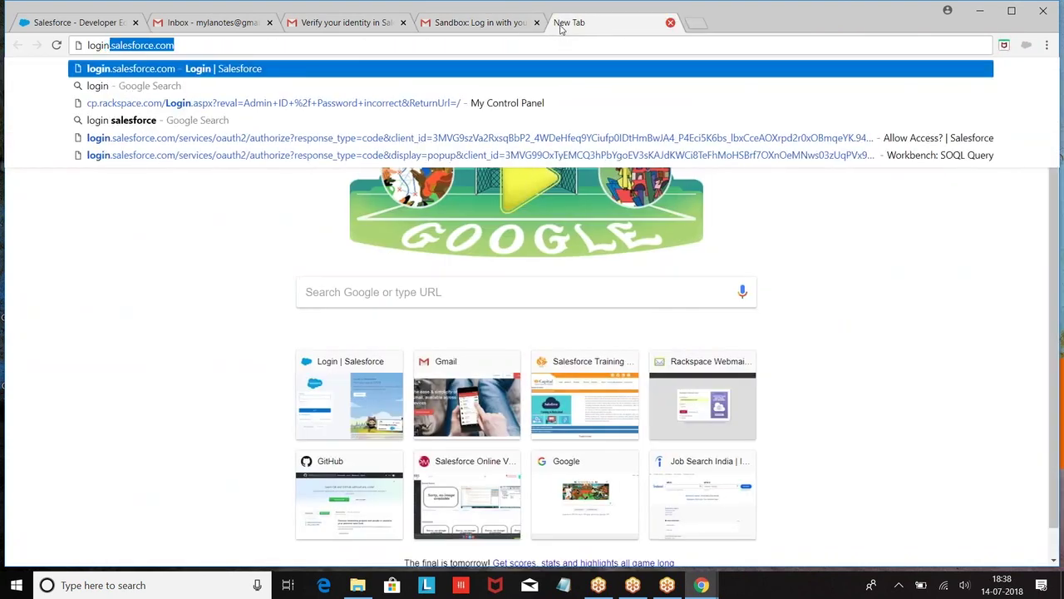
key(Return)
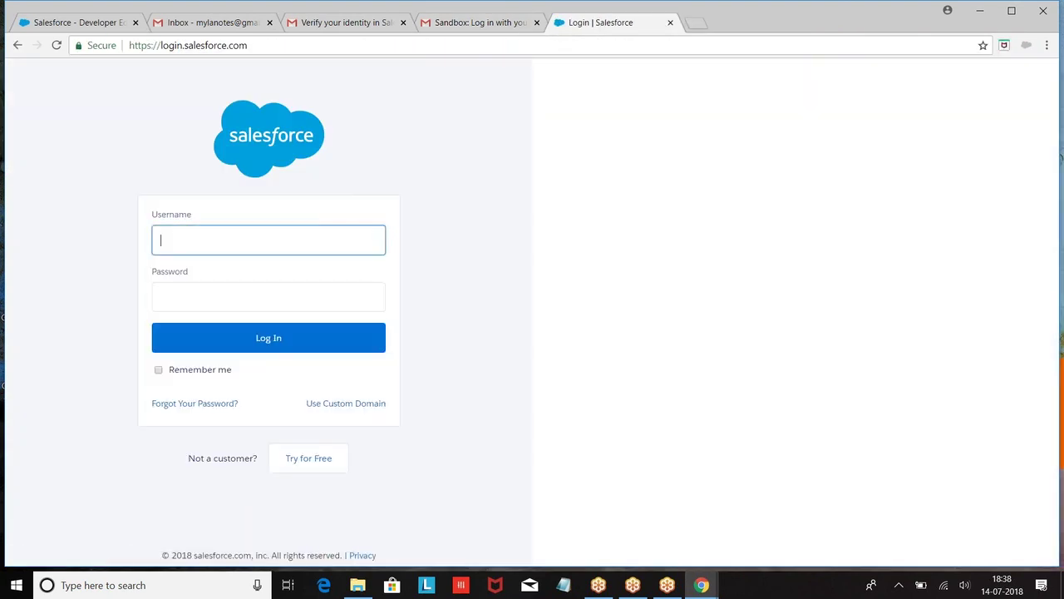
click(594, 45)
text(developer.salsfo)
key(BackSpace)
key(BackSpace)
key(BackSpace)
text(esforce.com)
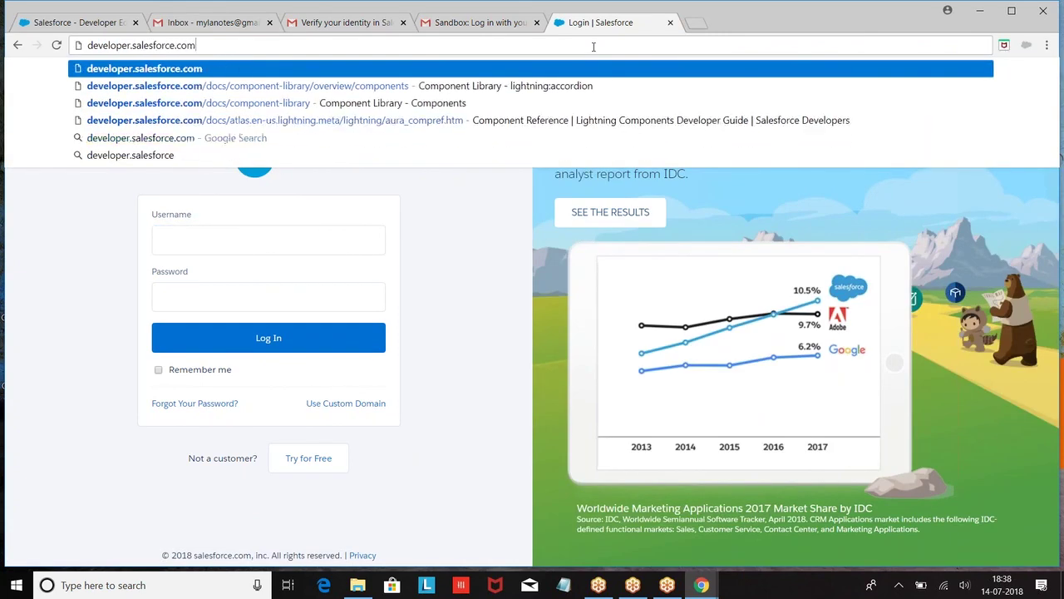
key(Return)
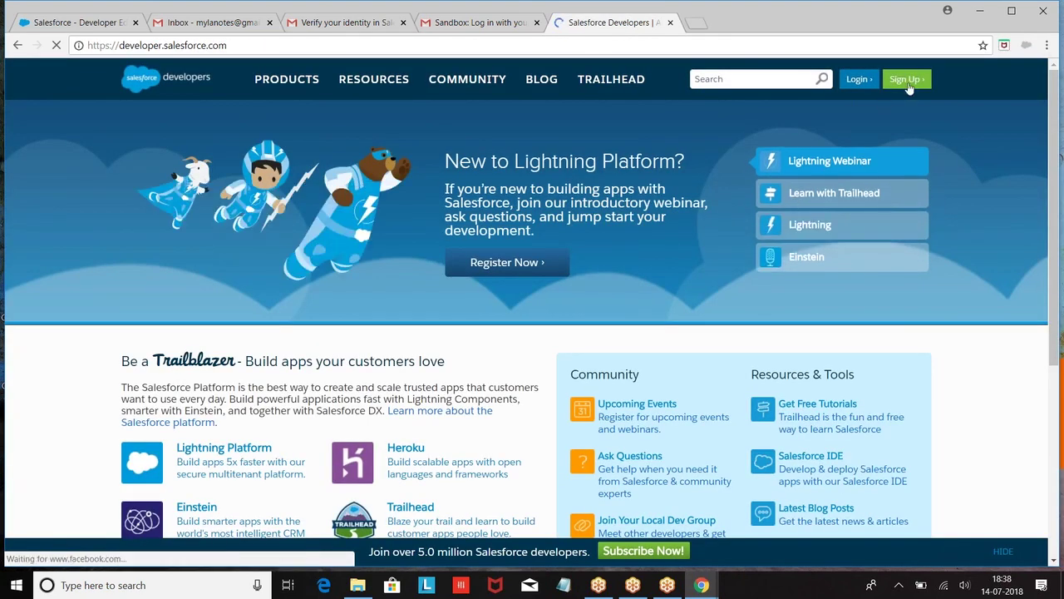
Open the Developer Edition signup form and fill in first name, last name and the saved email
click(907, 86)
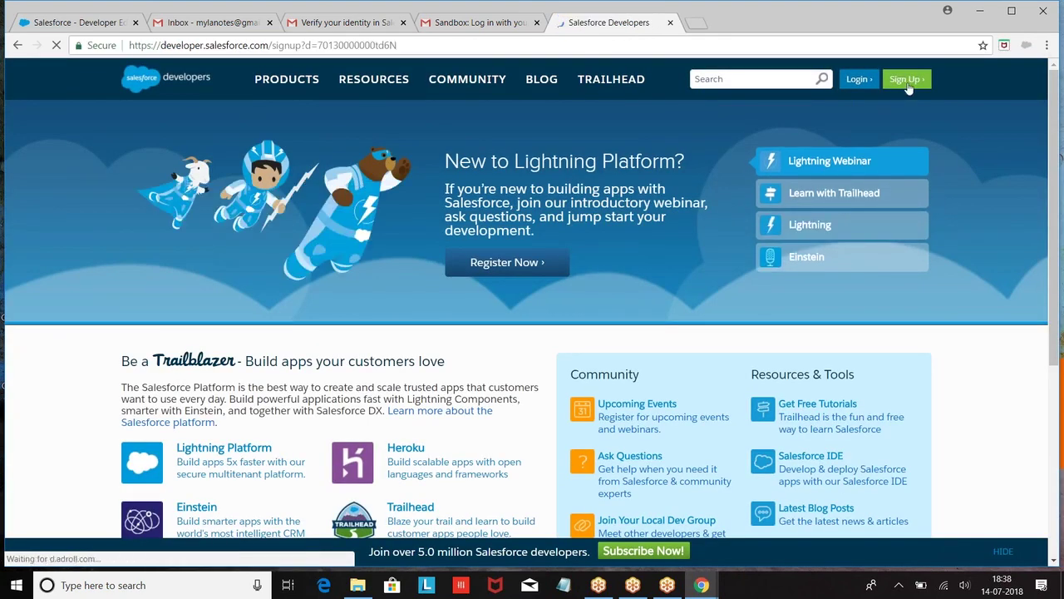
click(672, 231)
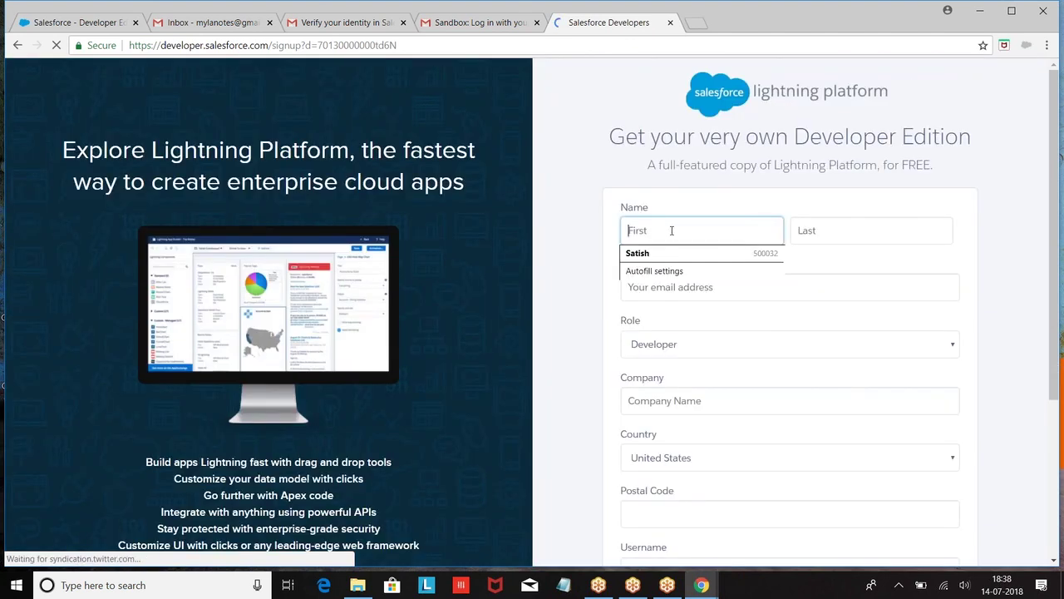
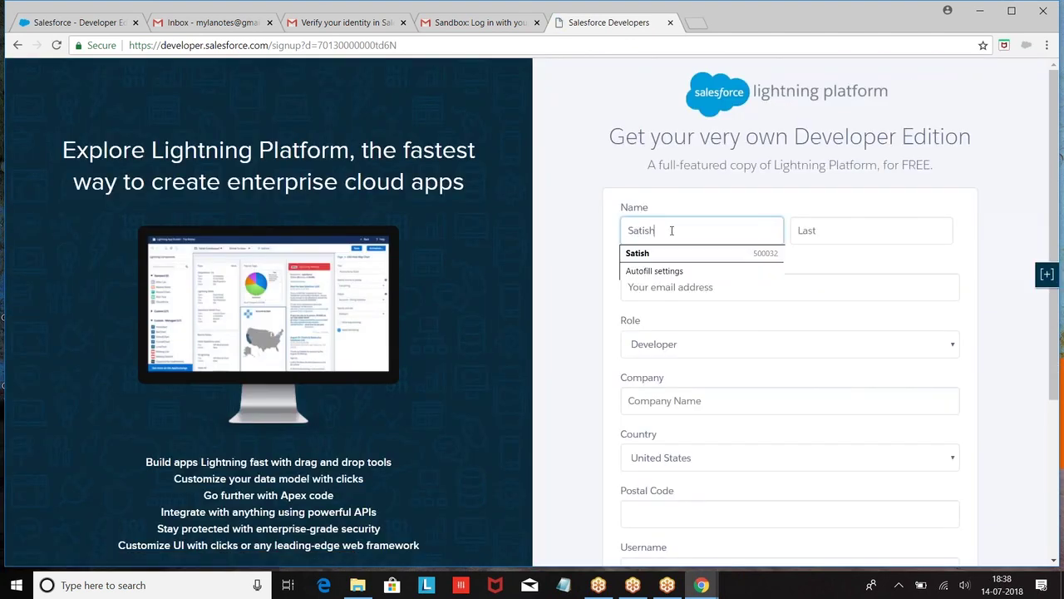
key(Tab)
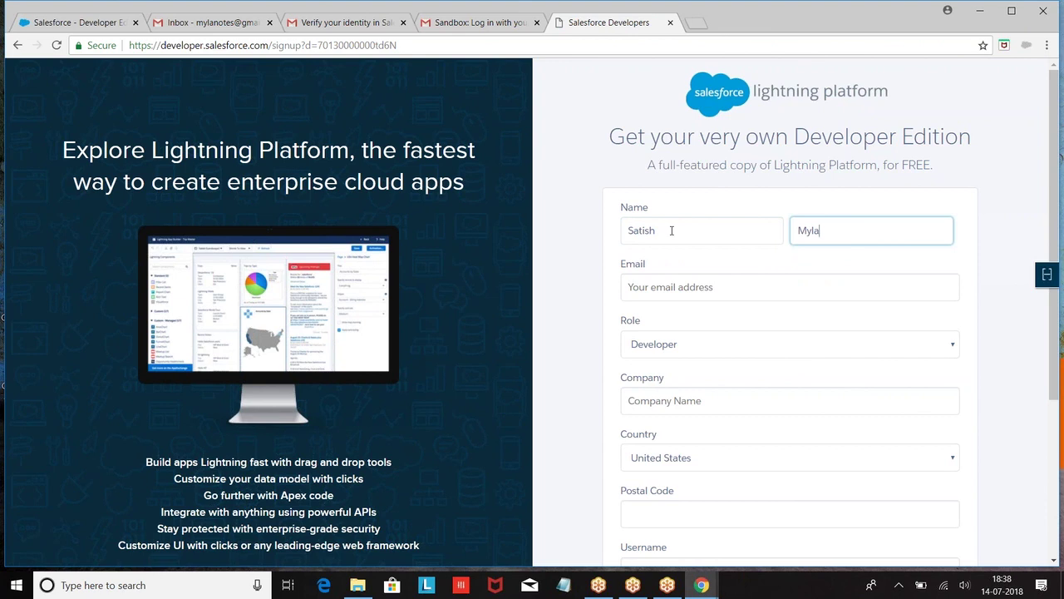
click(683, 287)
text(sat)
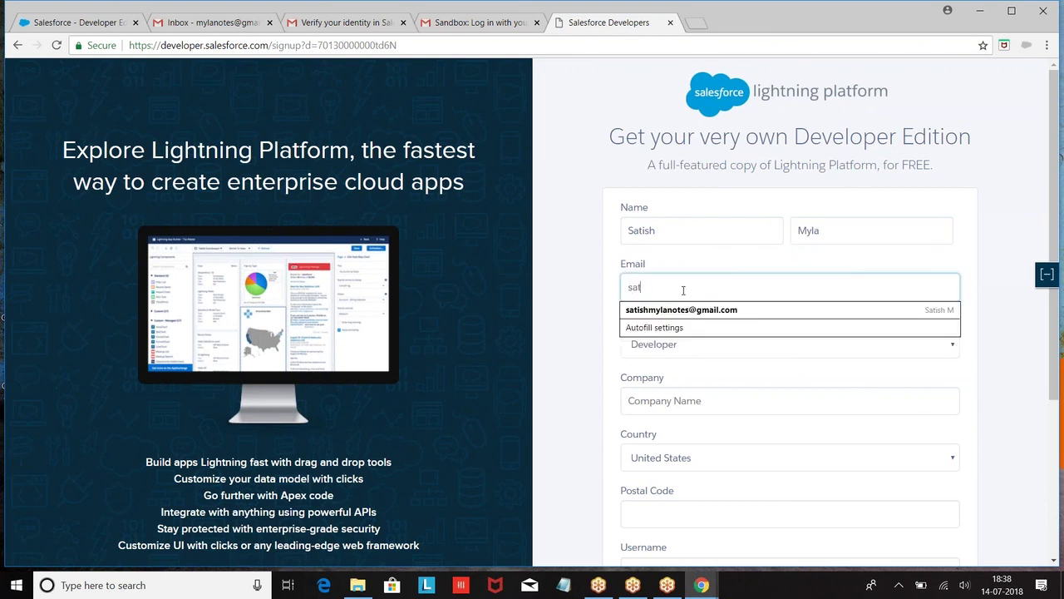
click(683, 310)
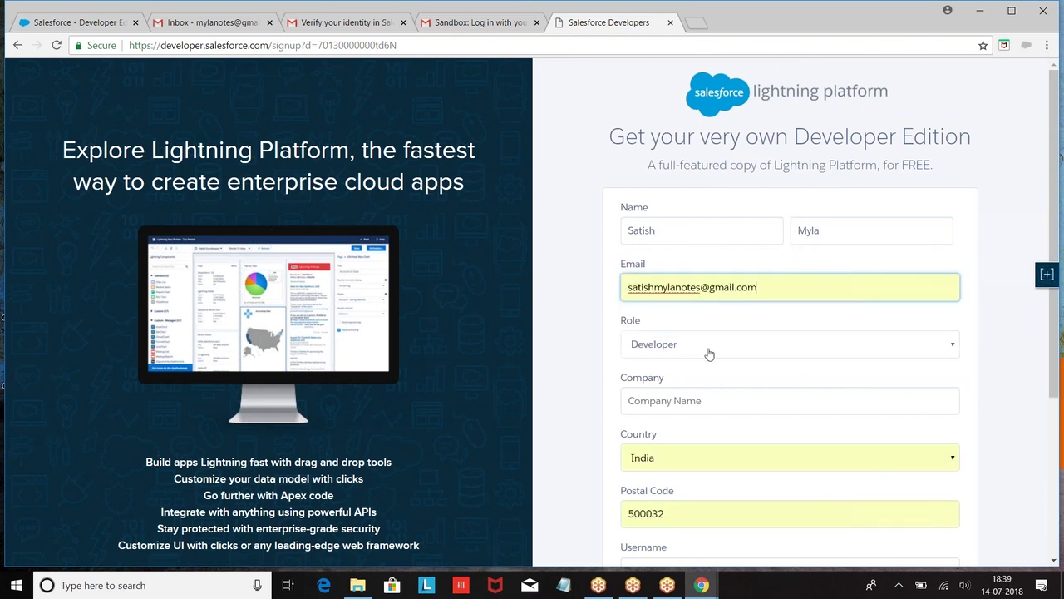
Enter company Vectra and an org username ending in .com, then submit the signup form
scroll(708, 350, down, 2)
click(648, 262)
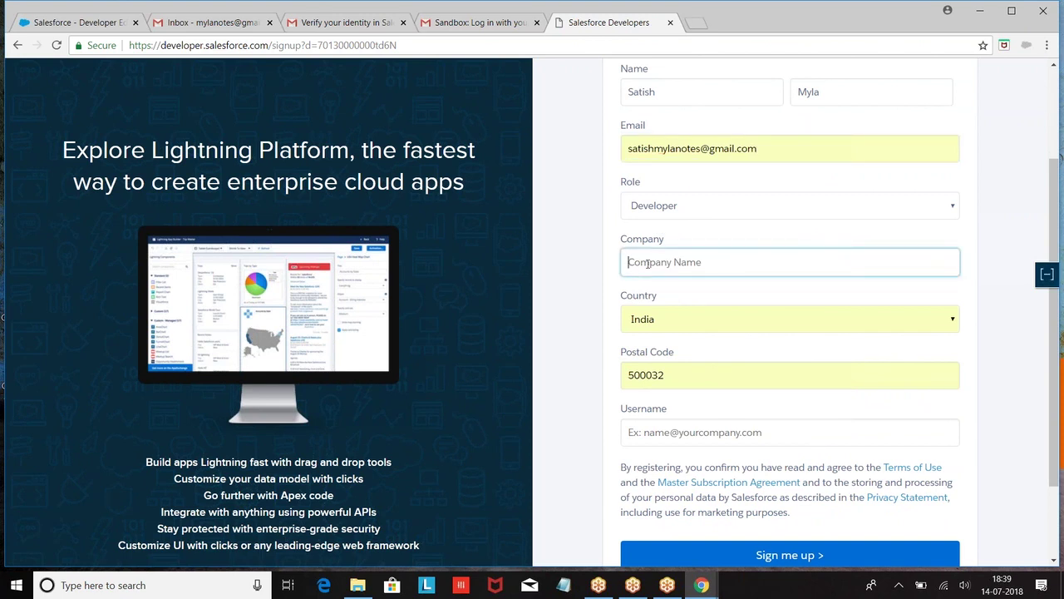
text(Vectra)
scroll(653, 332, down, 1)
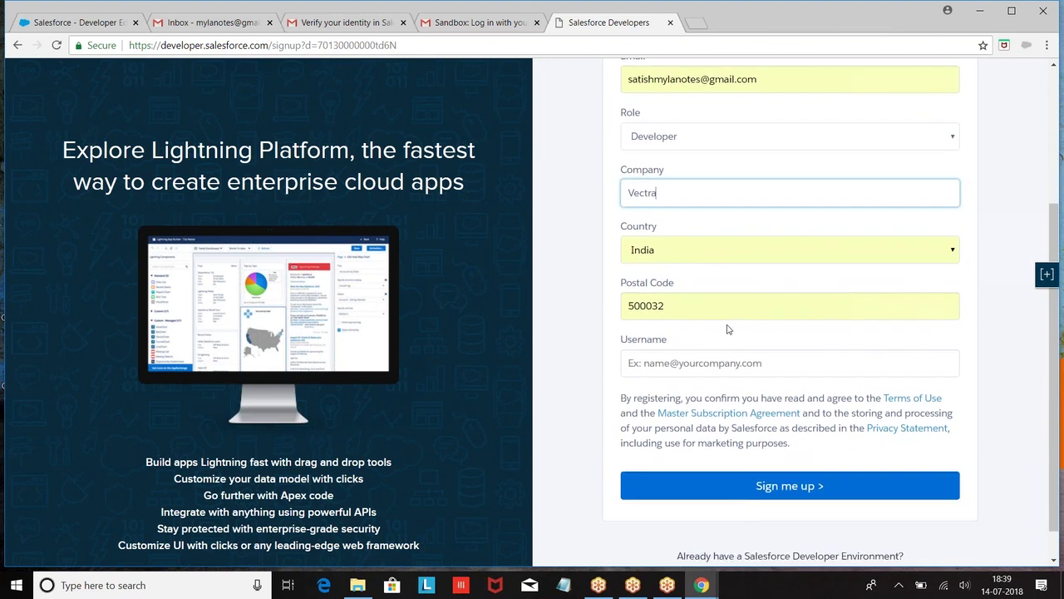
click(657, 360)
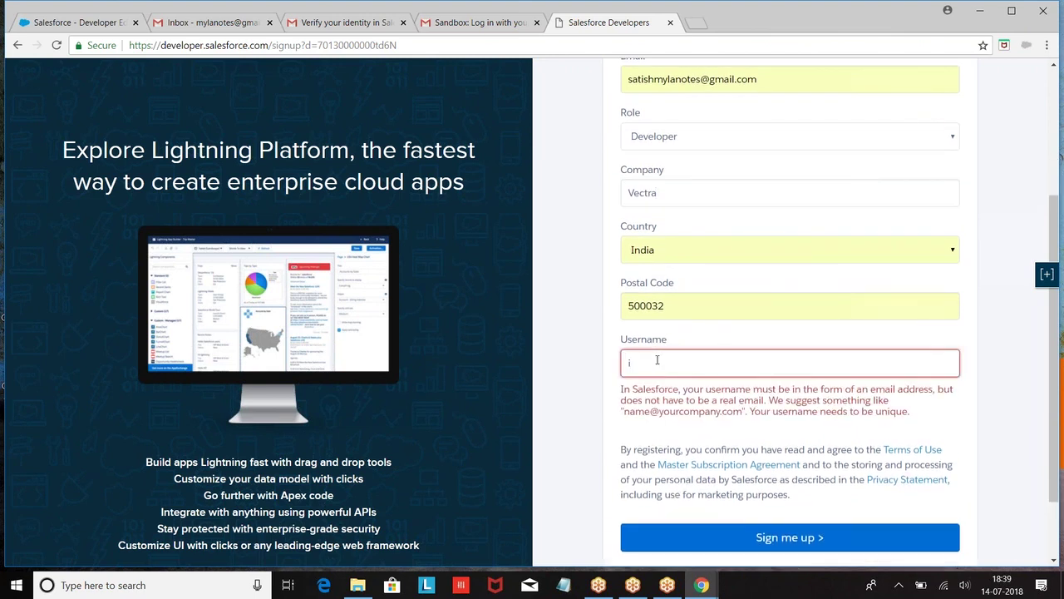
scroll(748, 316, down, 1)
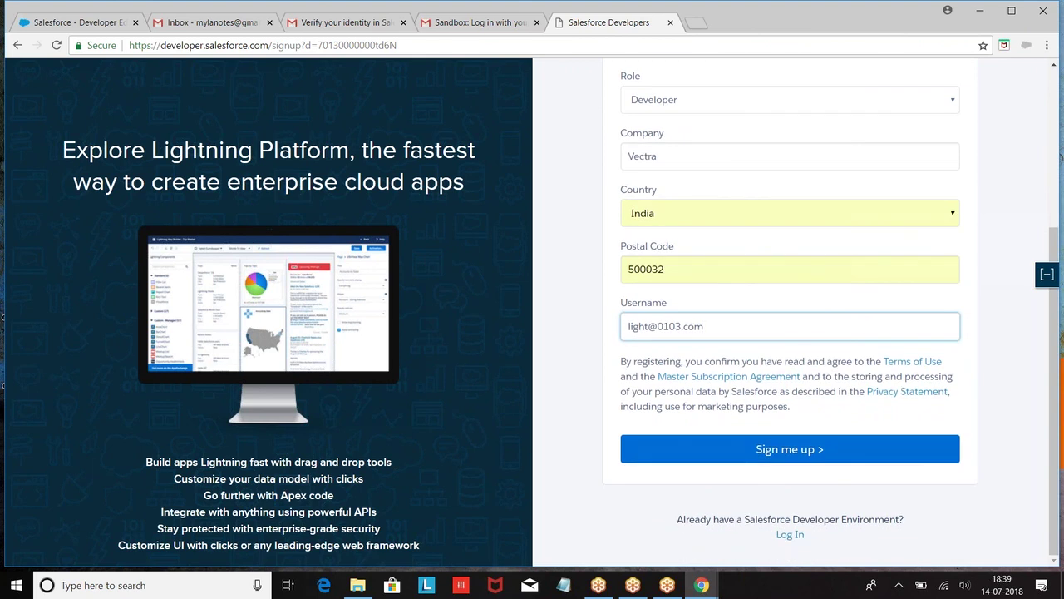
click(772, 449)
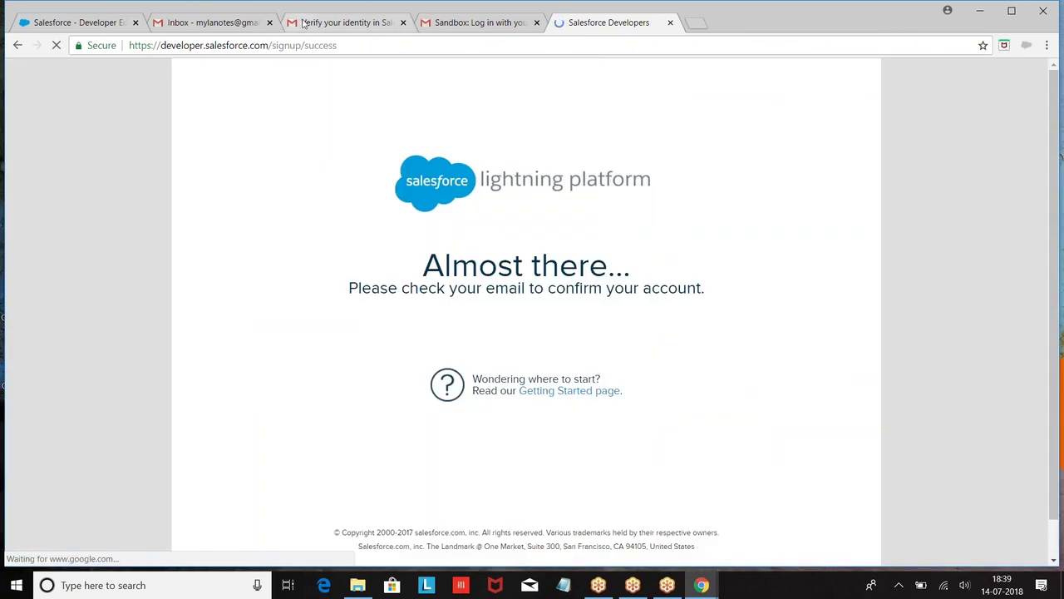
Switch Gmail to the signup account and follow the 'Welcome to Salesforce: Verify your account' email's verify link
click(341, 22)
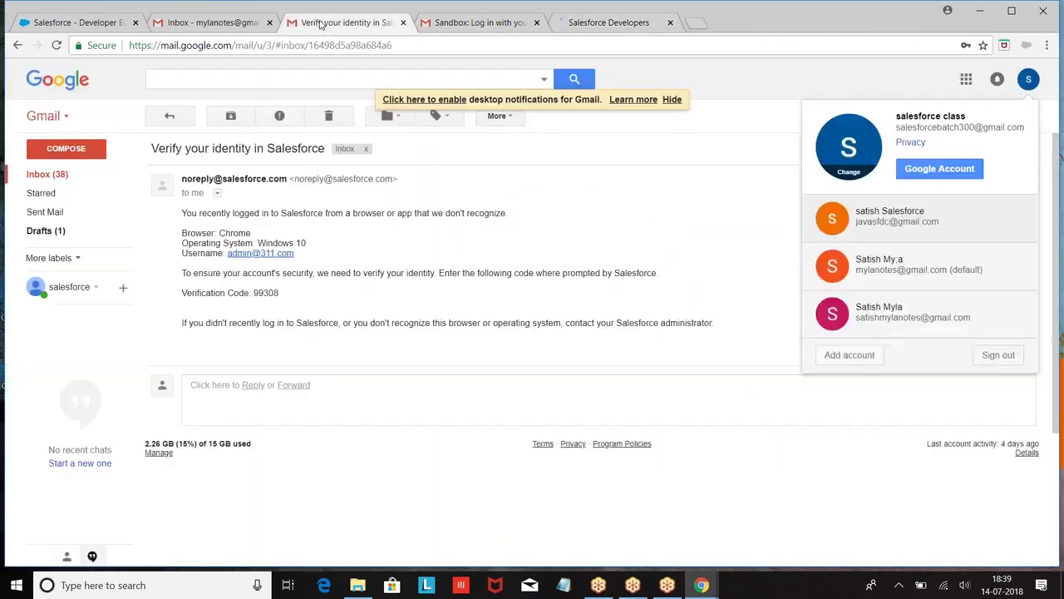
click(50, 173)
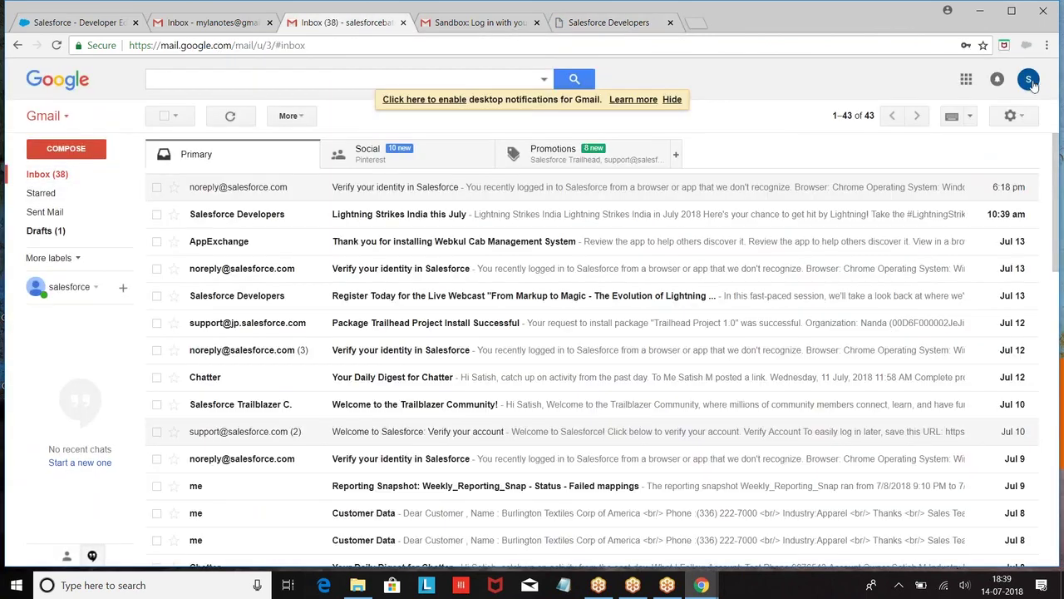
click(1029, 79)
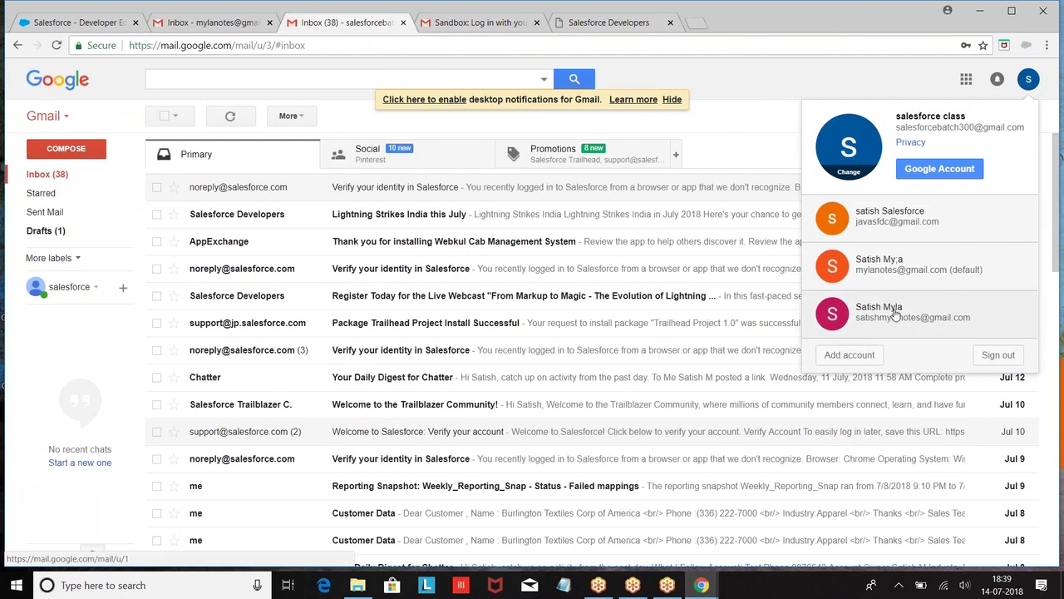
click(896, 314)
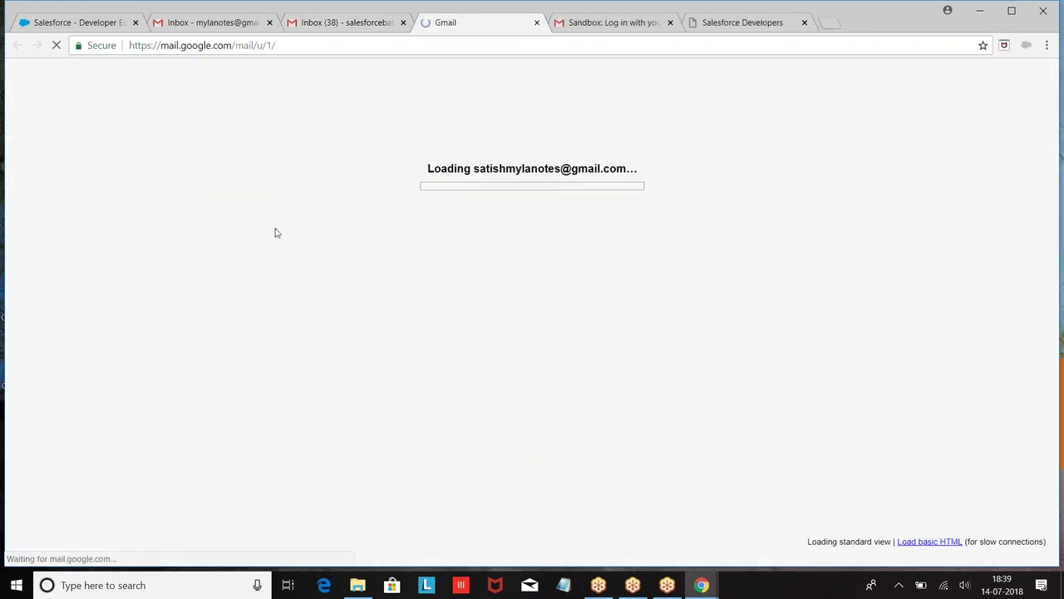
middle_click(614, 30)
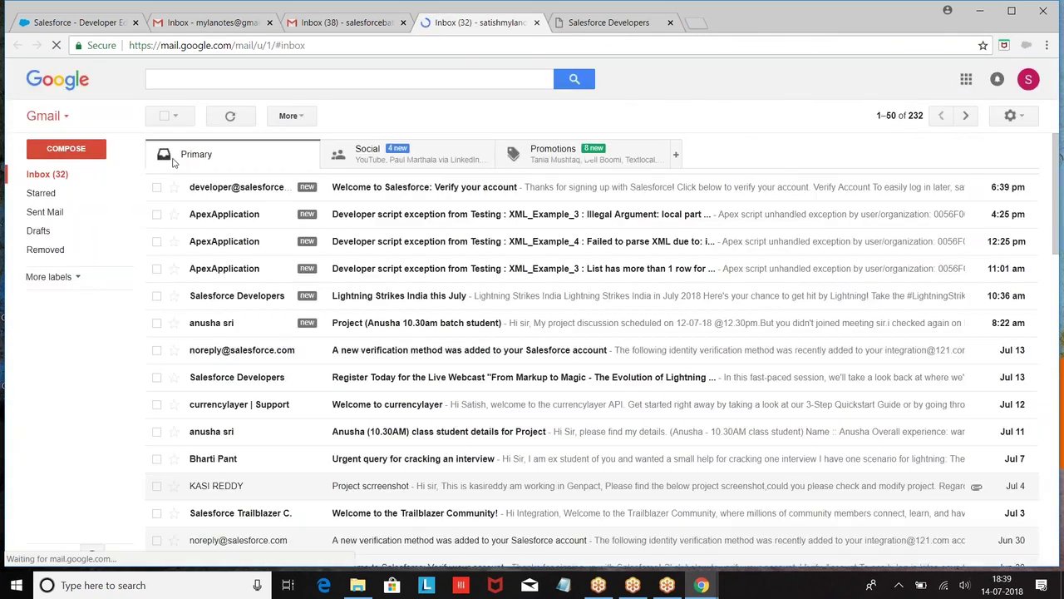
click(407, 189)
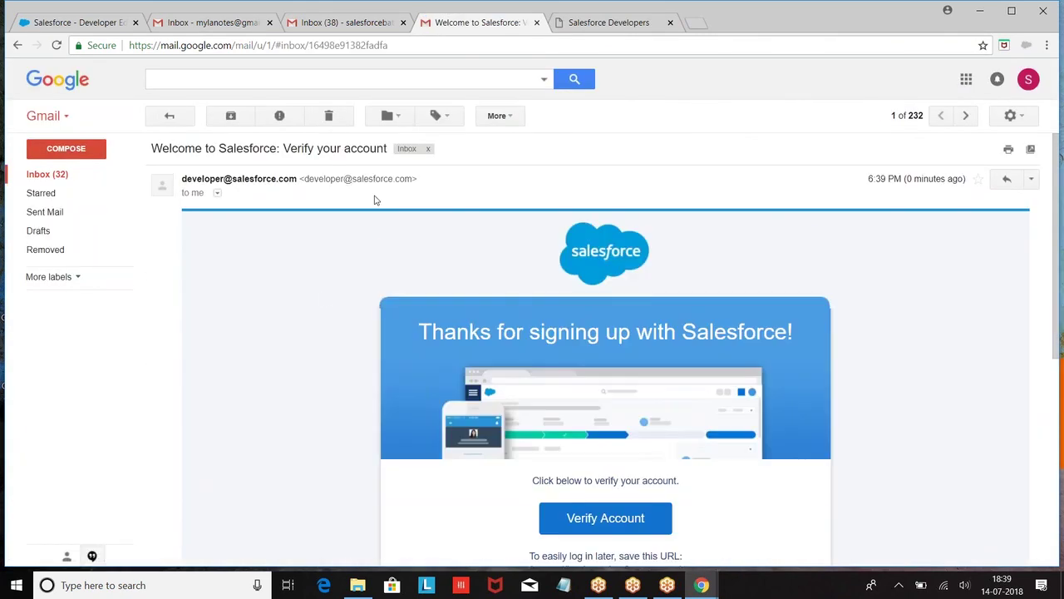
scroll(567, 366, down, 3)
click(618, 313)
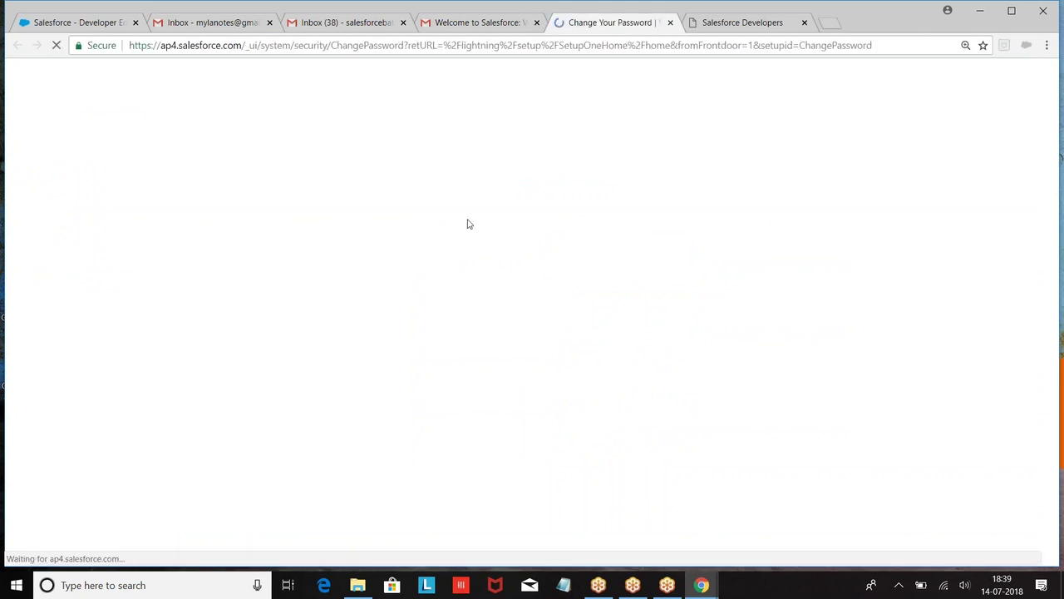
Enter and confirm a new password with a security answer, save, and decline Chrome's password saving
scroll(448, 258, down, 3)
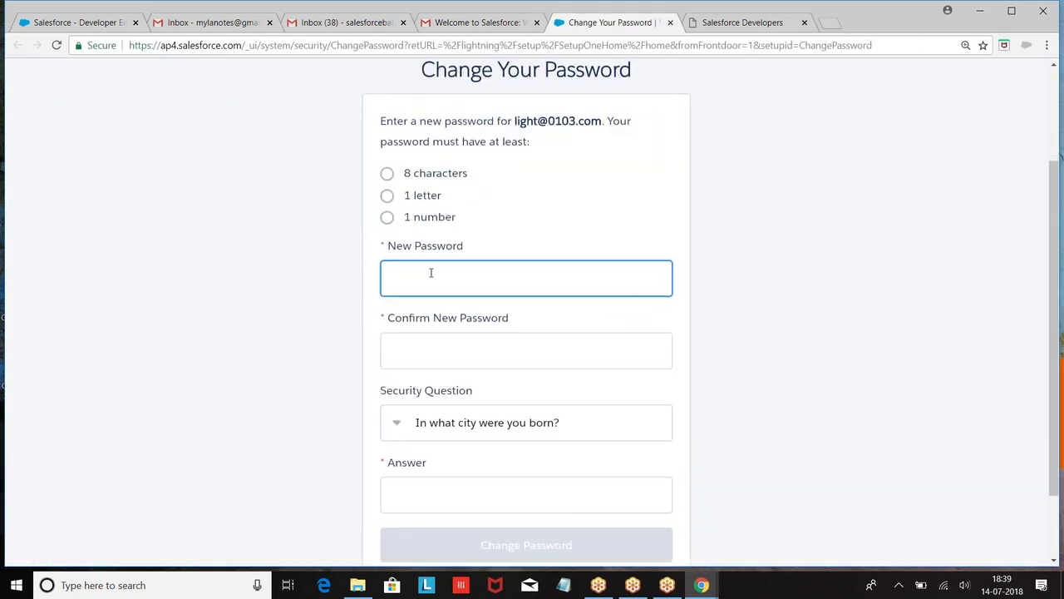
text(sa)
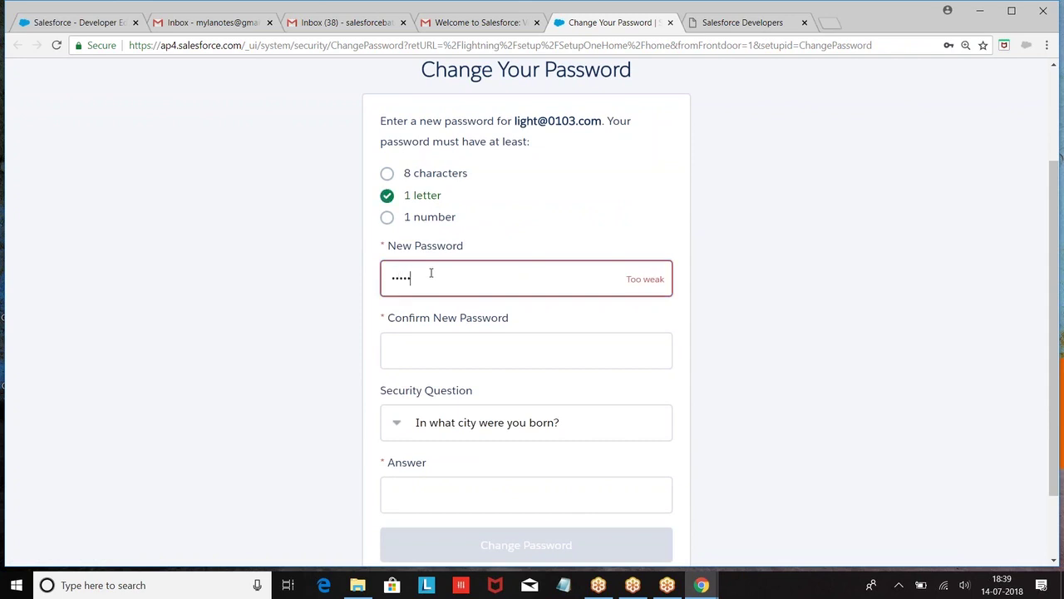
key(BackSpace)
text(sa)
key(BackSpace)
key(BackSpace)
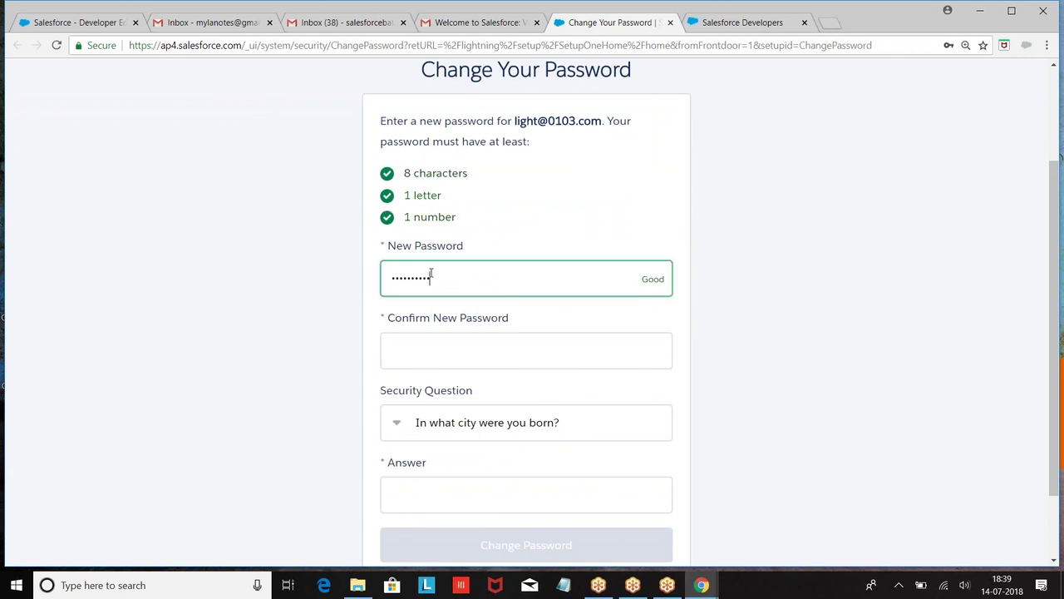
click(416, 356)
text(s)
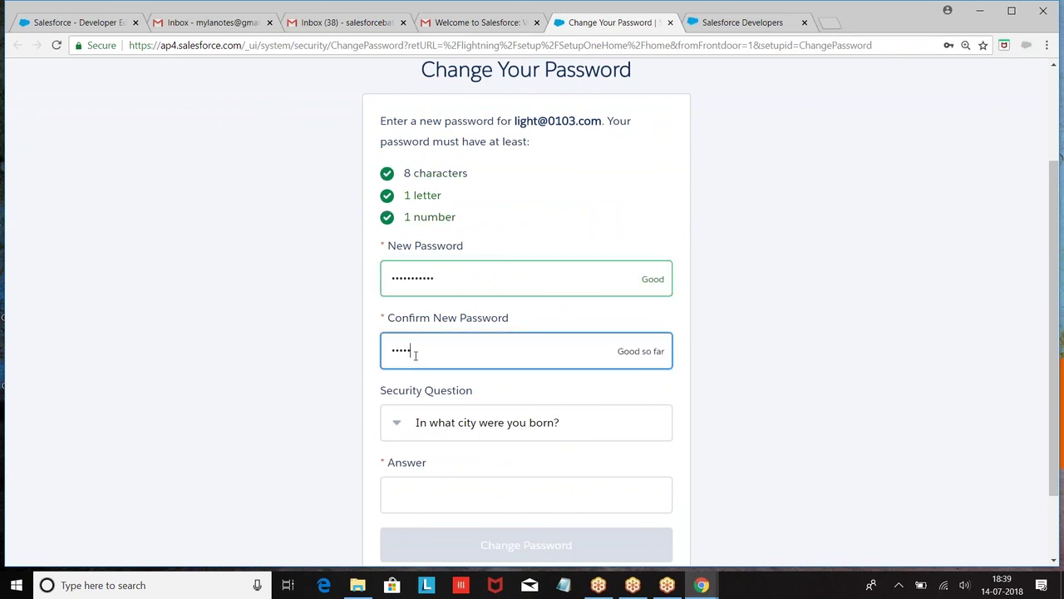
text(2)
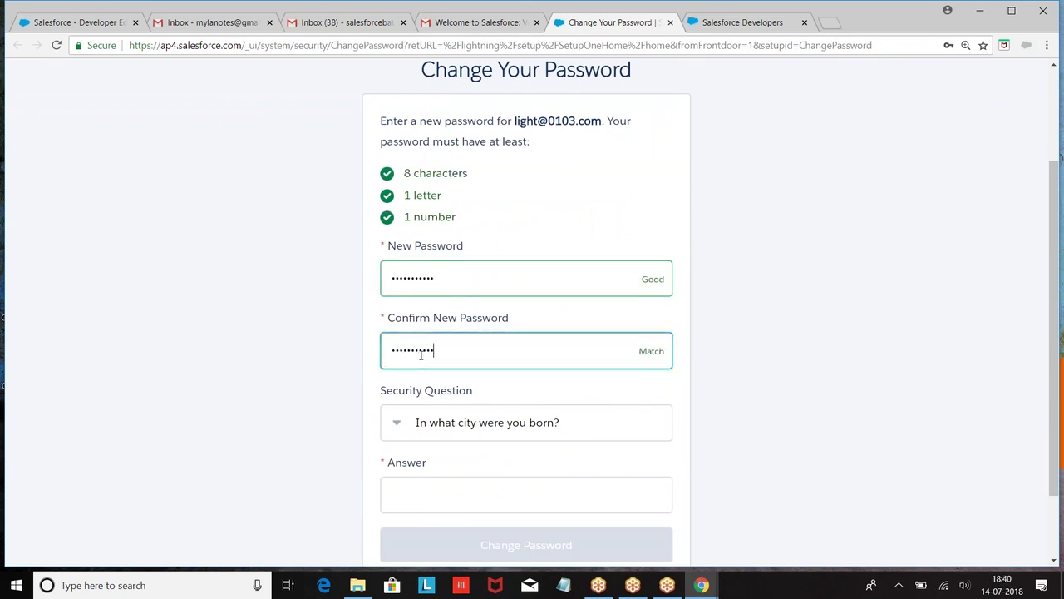
scroll(424, 366, down, 1)
click(422, 418)
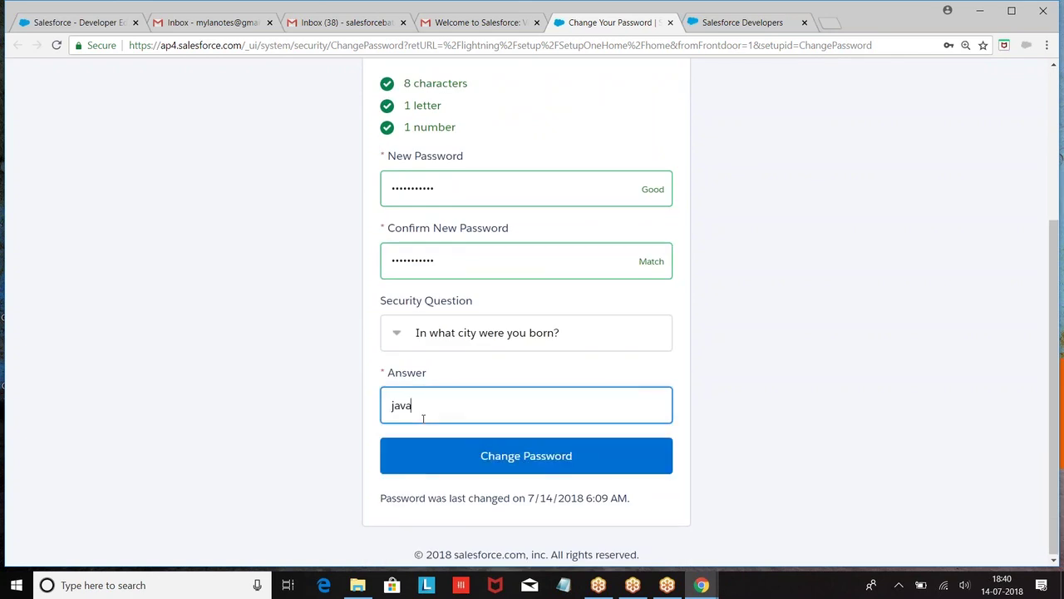
click(539, 456)
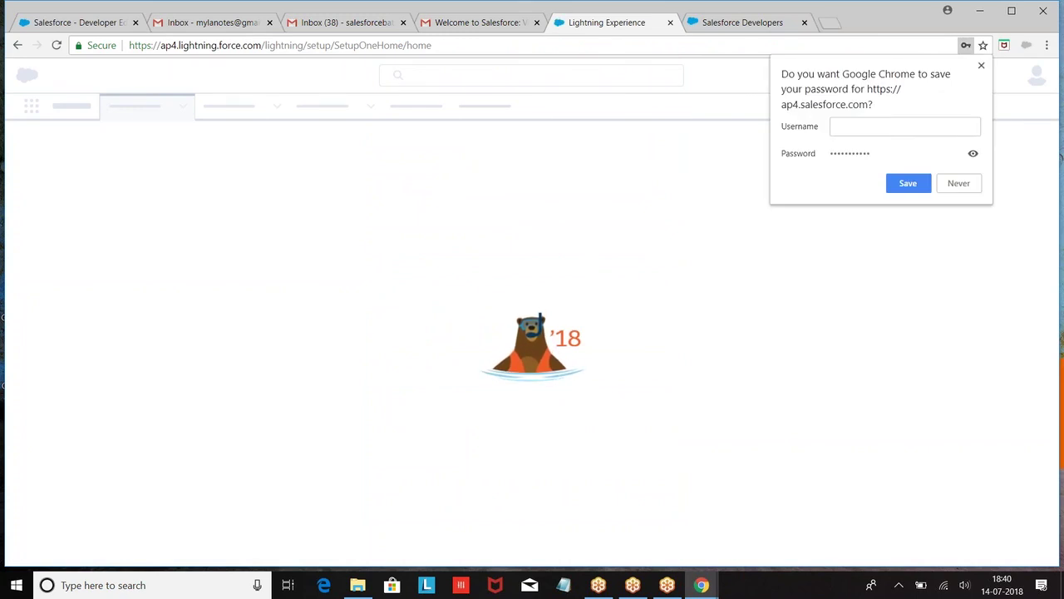
click(958, 183)
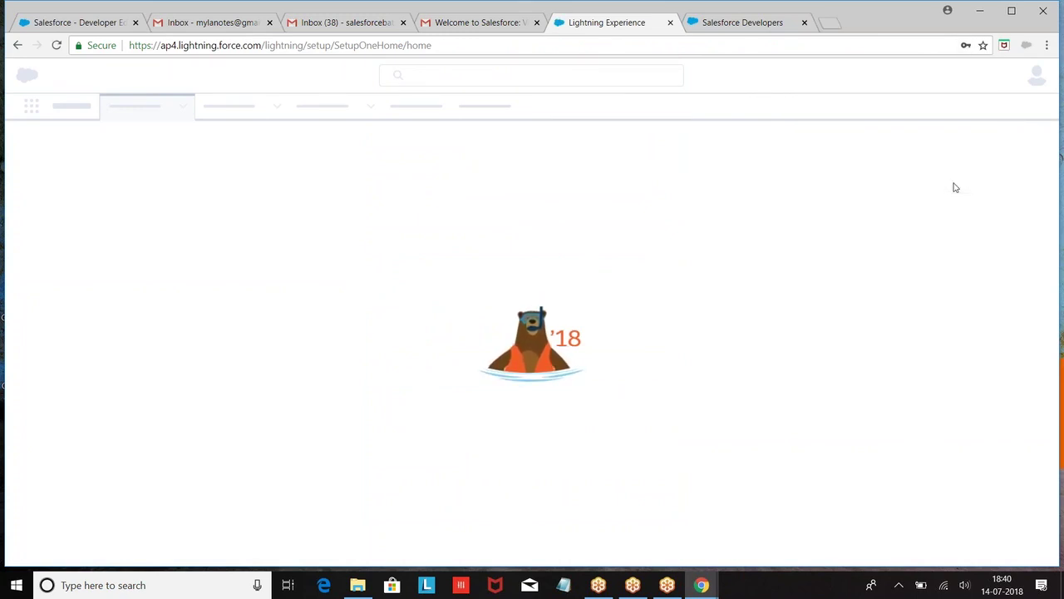
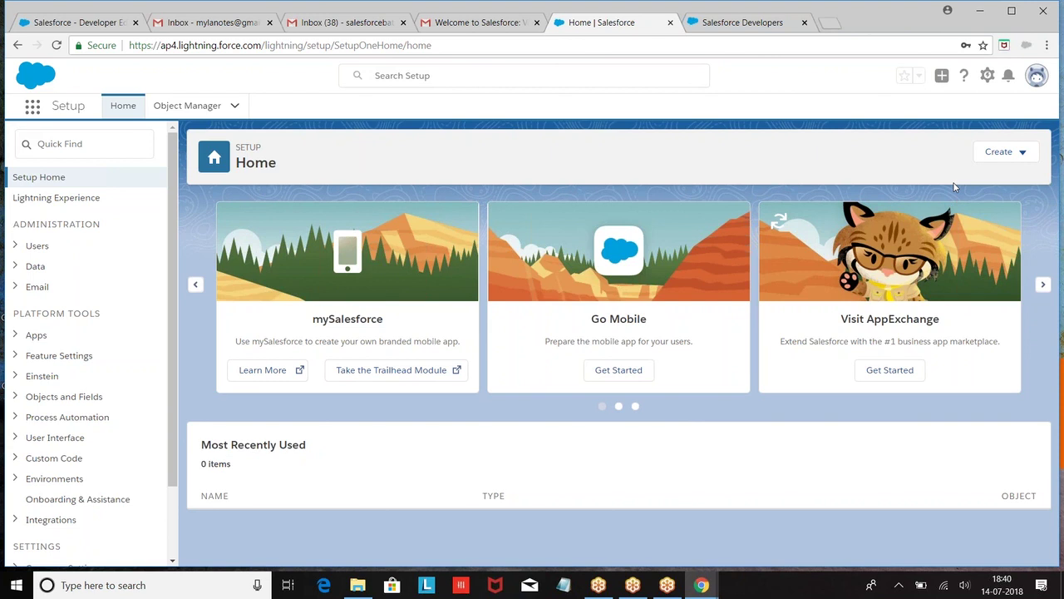
Launch the Developer Console from the gear menu, maximize it, and show the File > New resource list
click(986, 77)
click(931, 179)
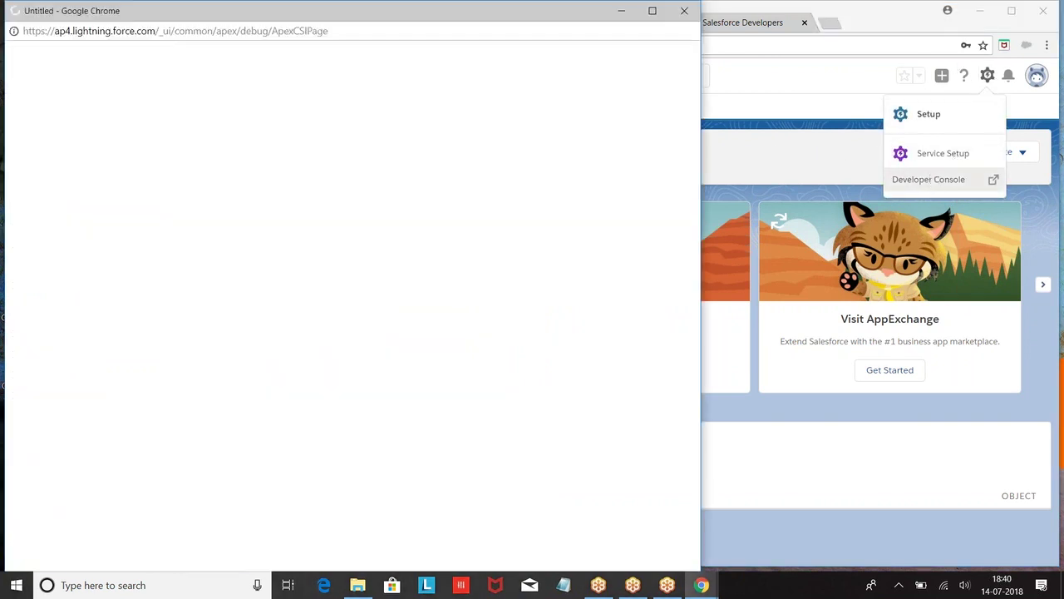
click(652, 11)
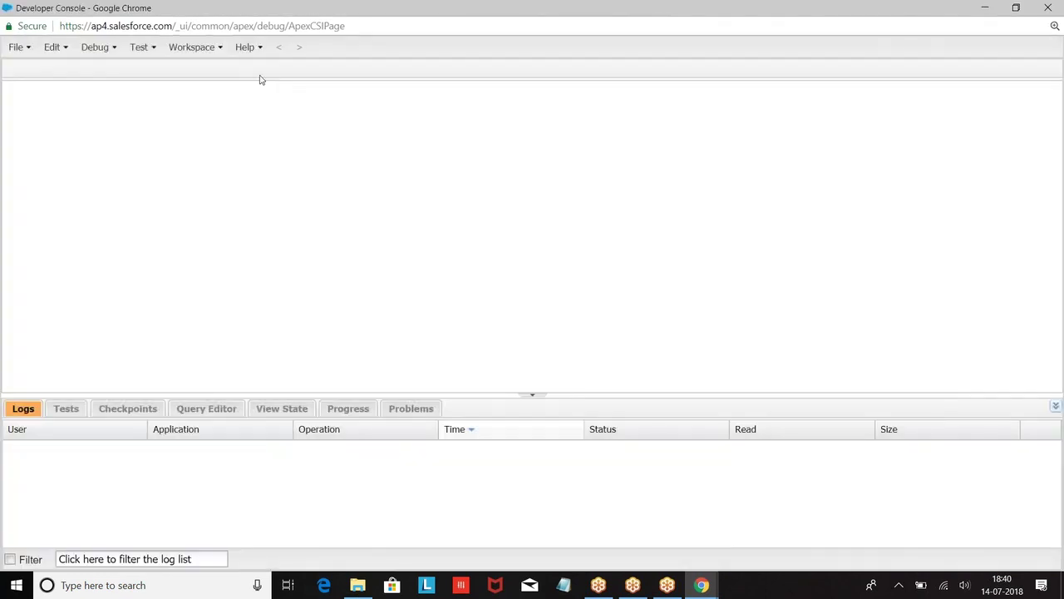
click(30, 49)
mouse_move(38, 72)
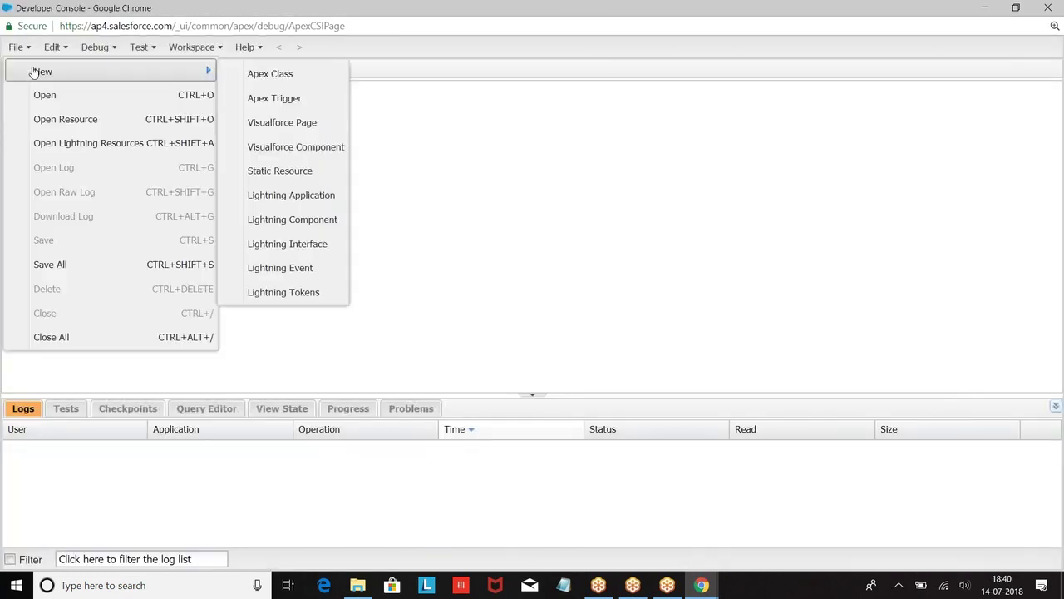
Create a new Lightning application bundle named Test_One
click(287, 202)
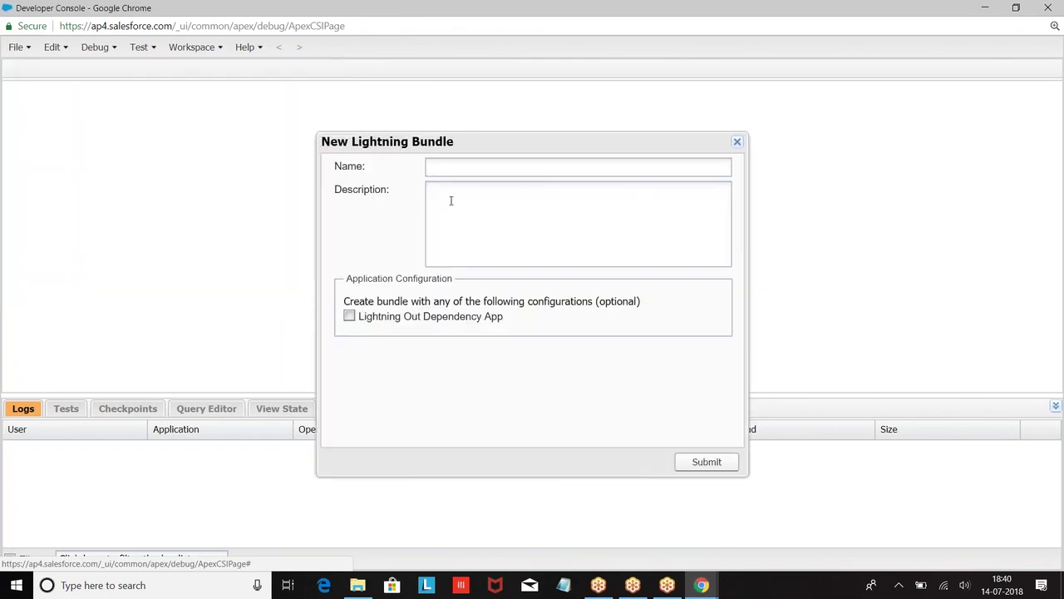
text(Test)
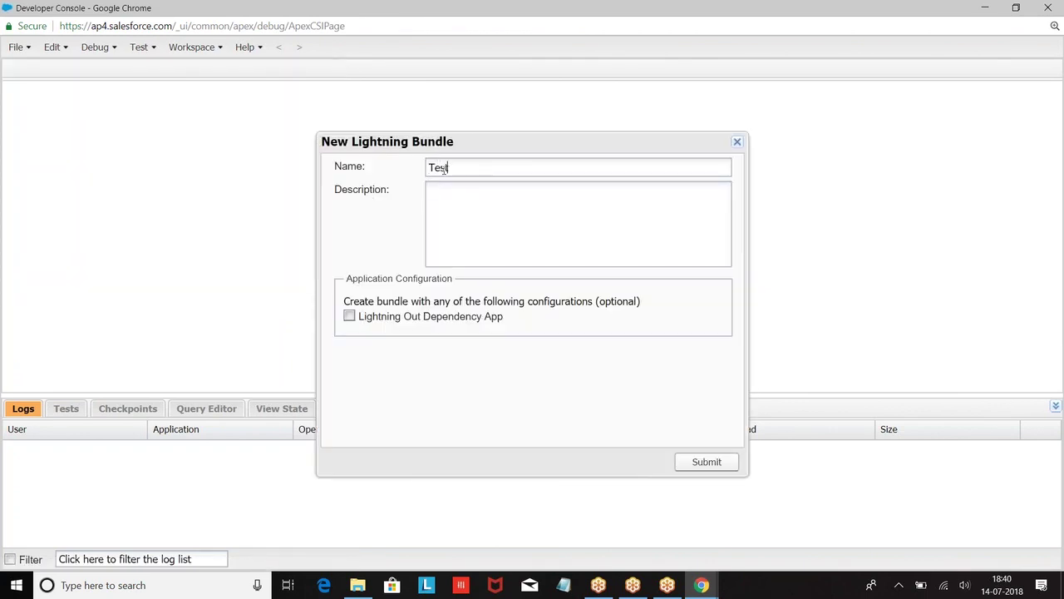
text(_One)
click(707, 461)
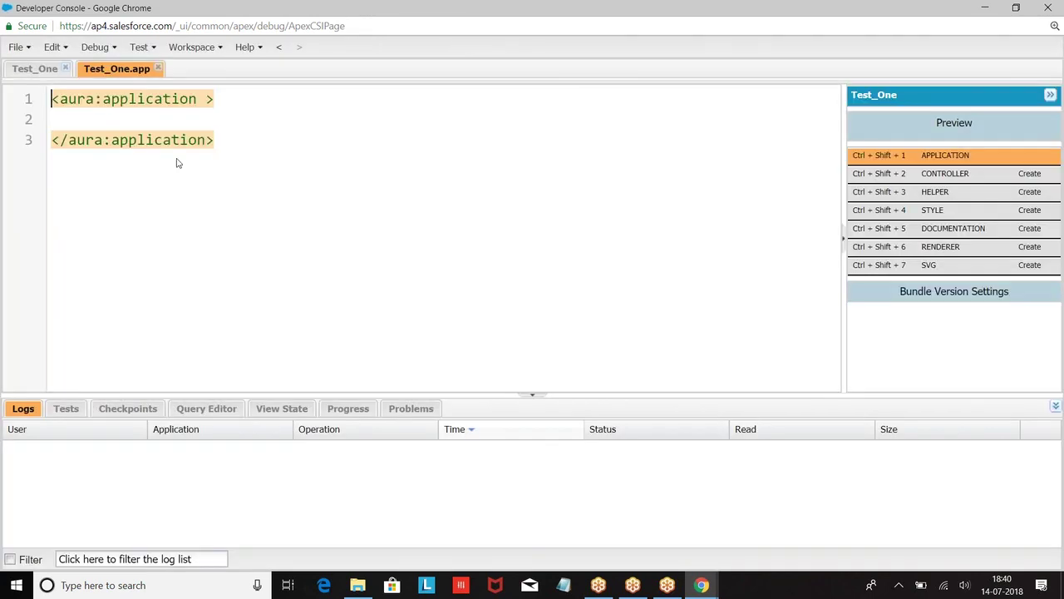
Add 'This is first app' inside the application body, save it and preview it
click(121, 116)
text(This is first ap)
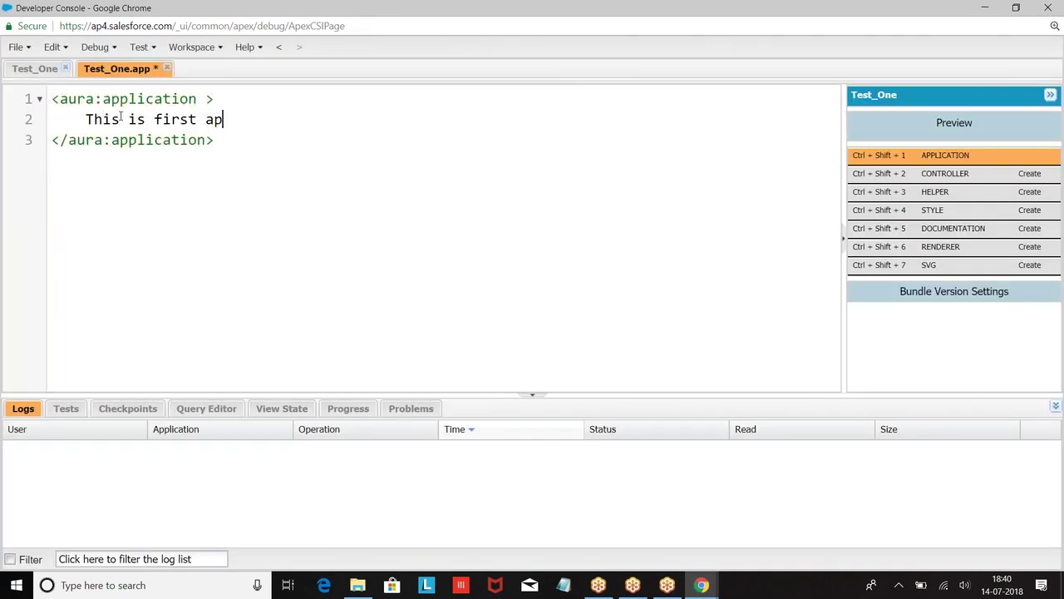
text(p)
key(ctrl+s)
click(919, 135)
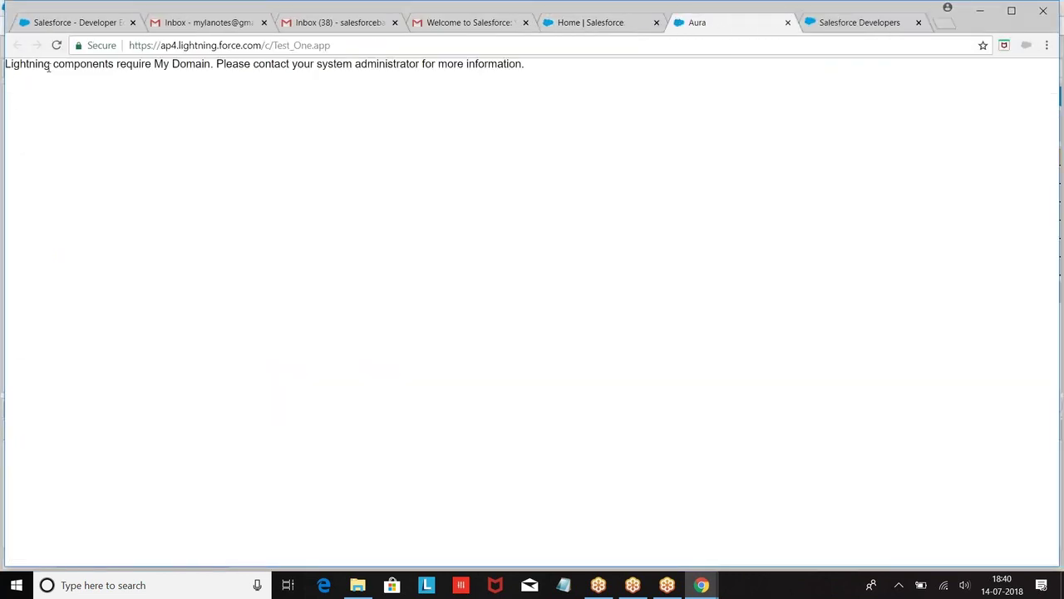
Highlight the 'Lightning components require My Domain' message, then close the preview tab
drag(154, 65, 803, 47)
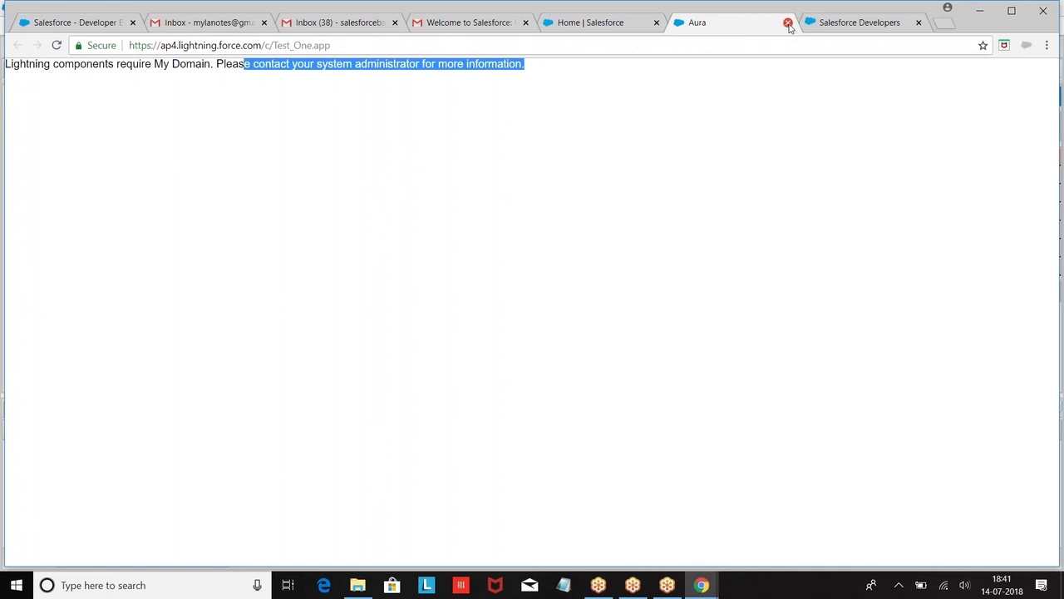
click(787, 23)
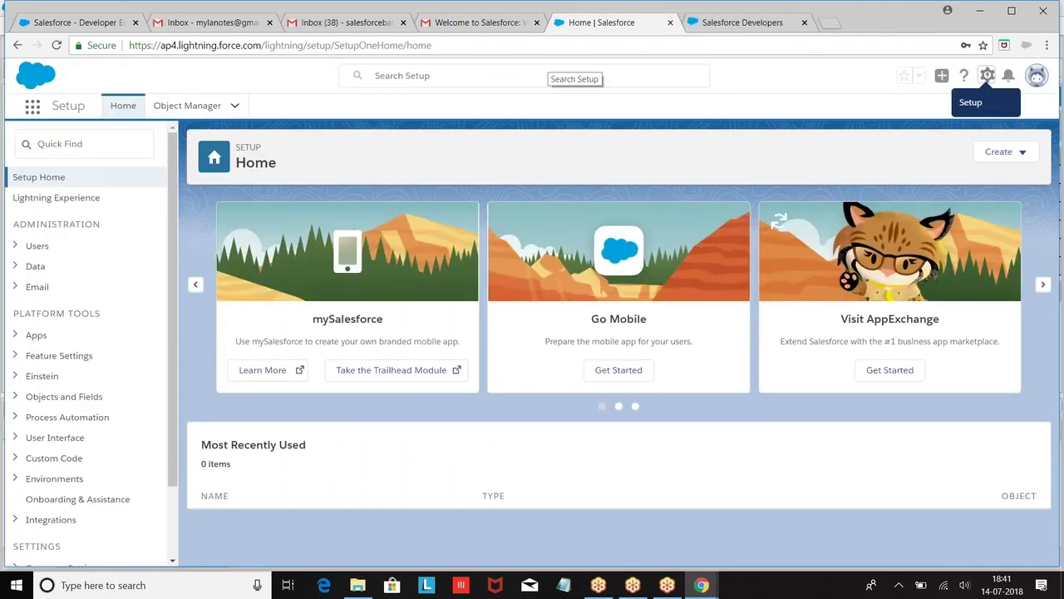
Filter Setup's Quick Find for 'Domain' and open My Domain under Company Settings
scroll(83, 333, down, 1)
scroll(83, 333, up, 1)
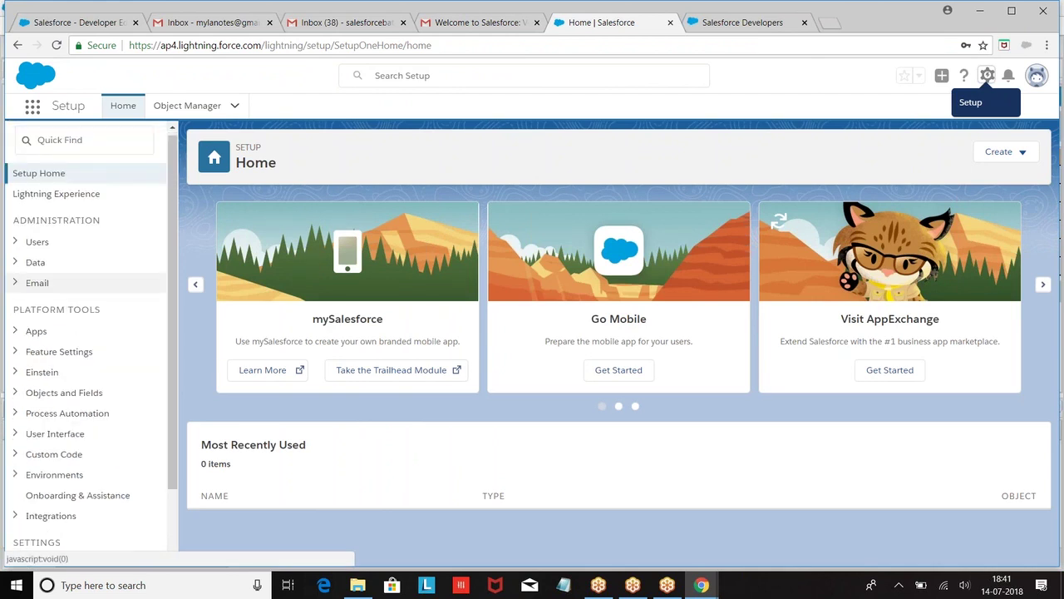
click(46, 139)
text(Do)
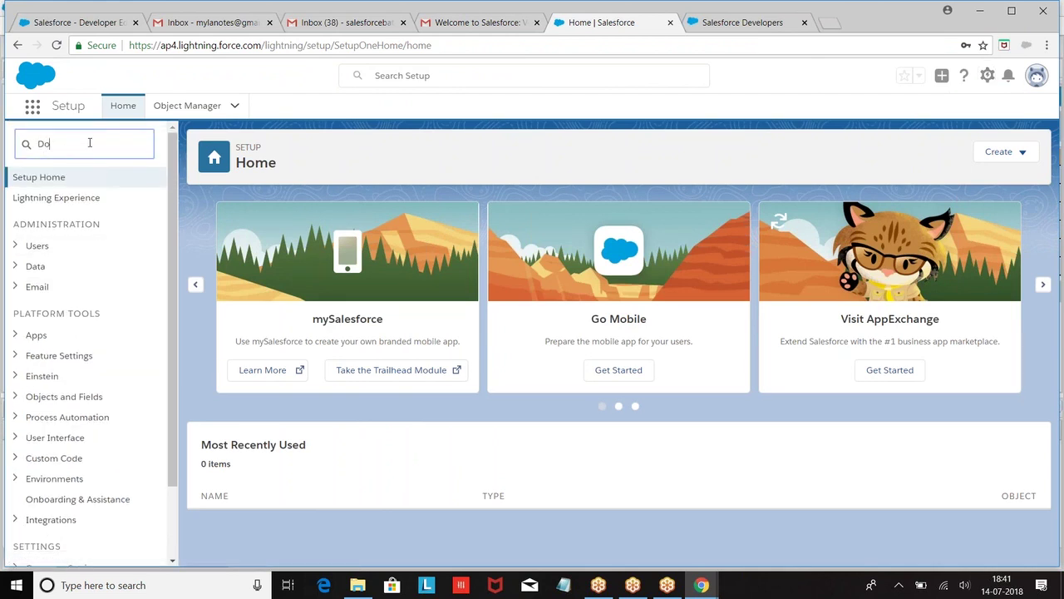
text(main)
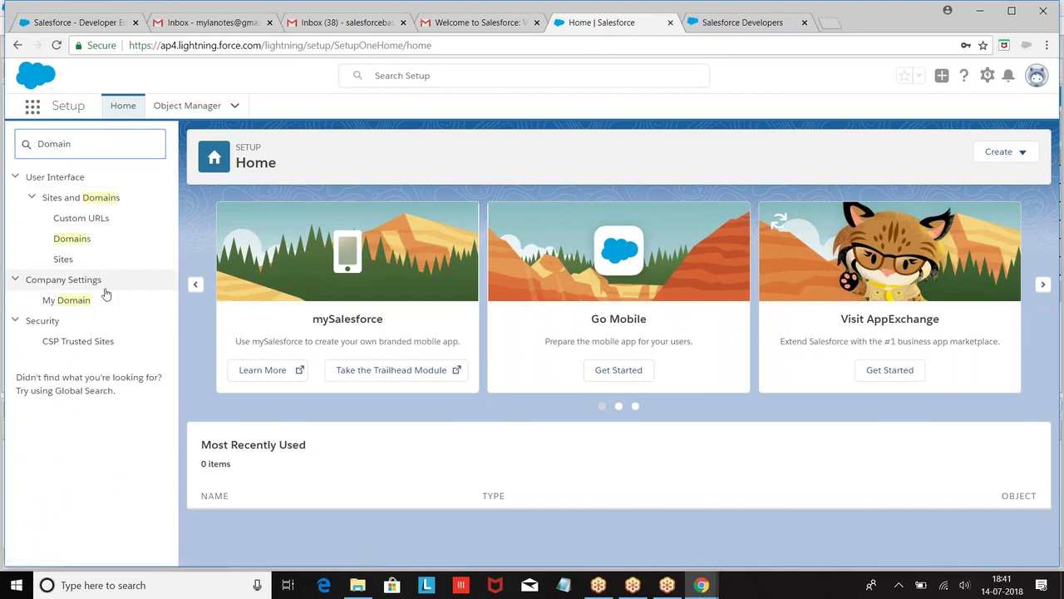
click(63, 302)
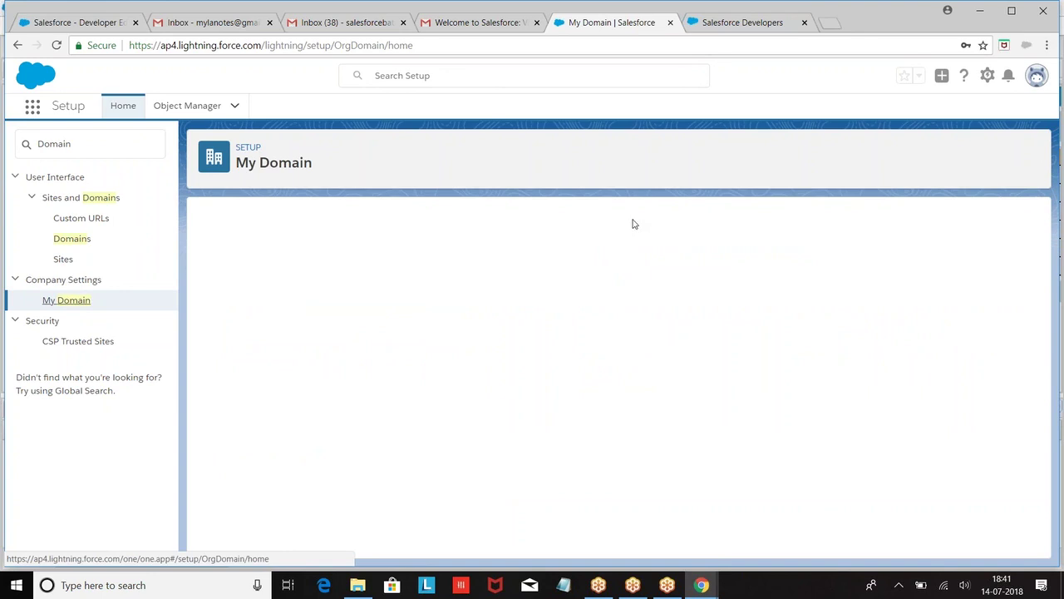
Enter light0103 as the domain name, check its availability and try to register it
scroll(474, 374, down, 1)
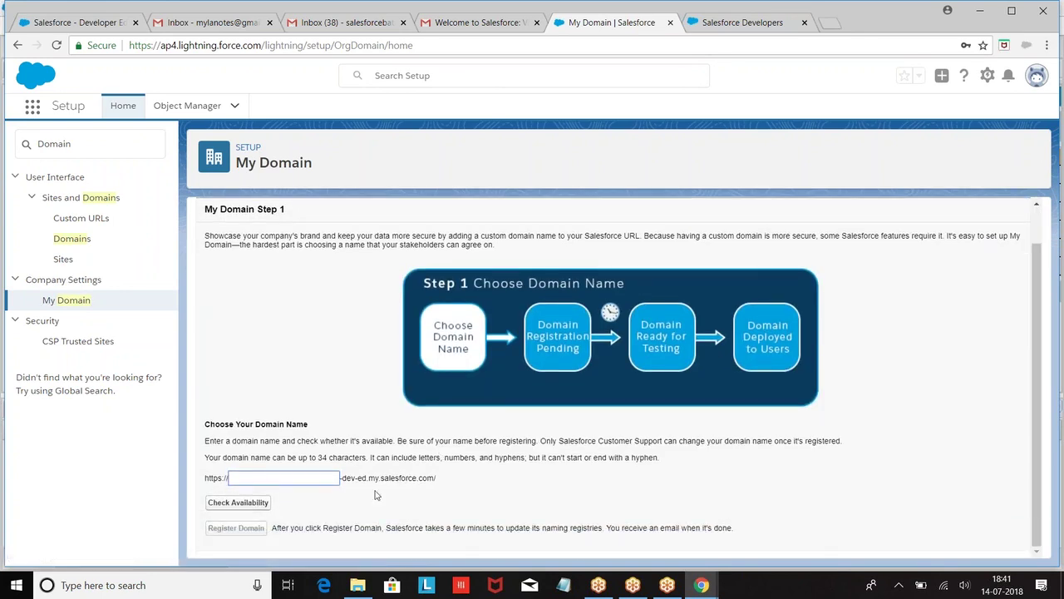
click(276, 475)
text(light0103)
click(345, 478)
drag(345, 478, 368, 478)
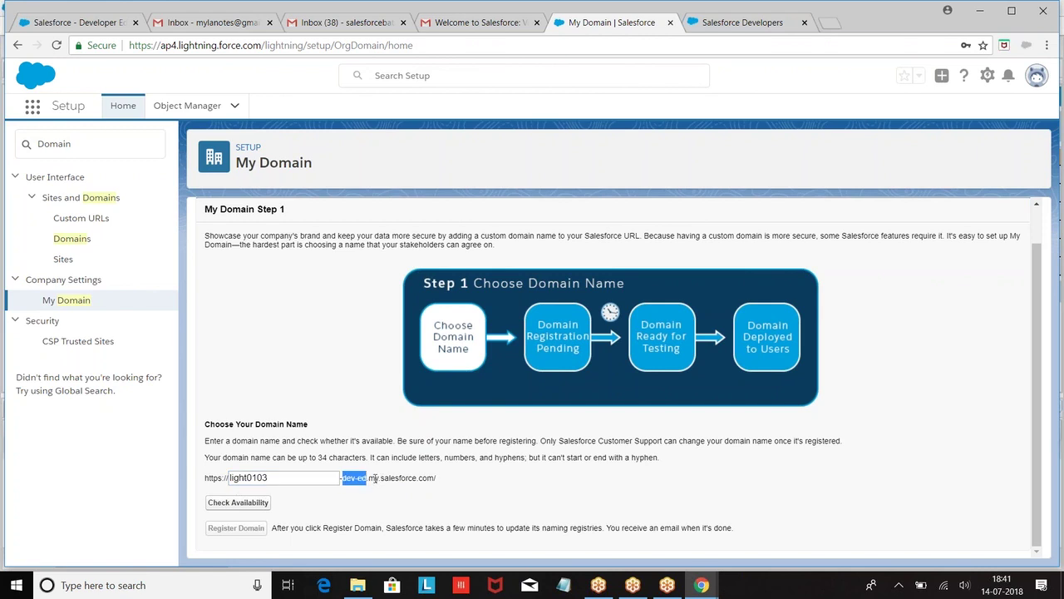
click(368, 478)
click(225, 503)
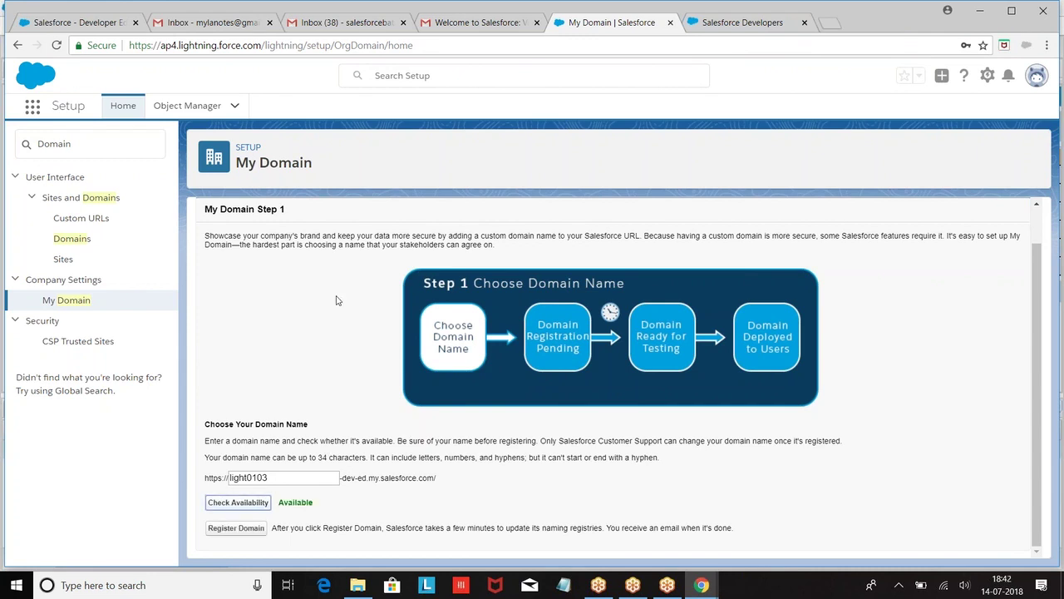
click(233, 527)
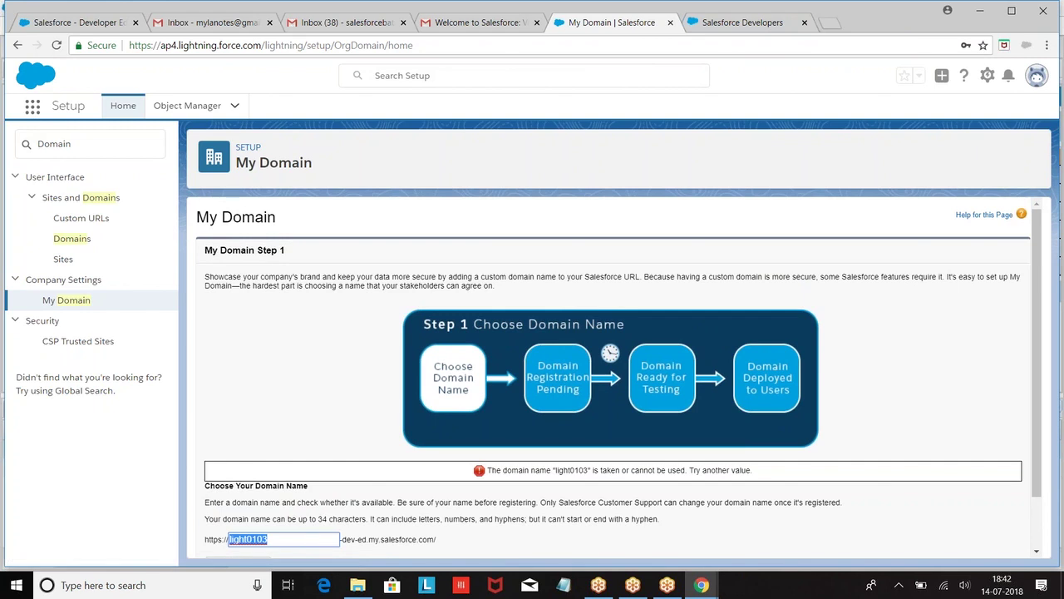
Change the domain name to light00103, confirm it is available, and register it
scroll(436, 281, down, 1)
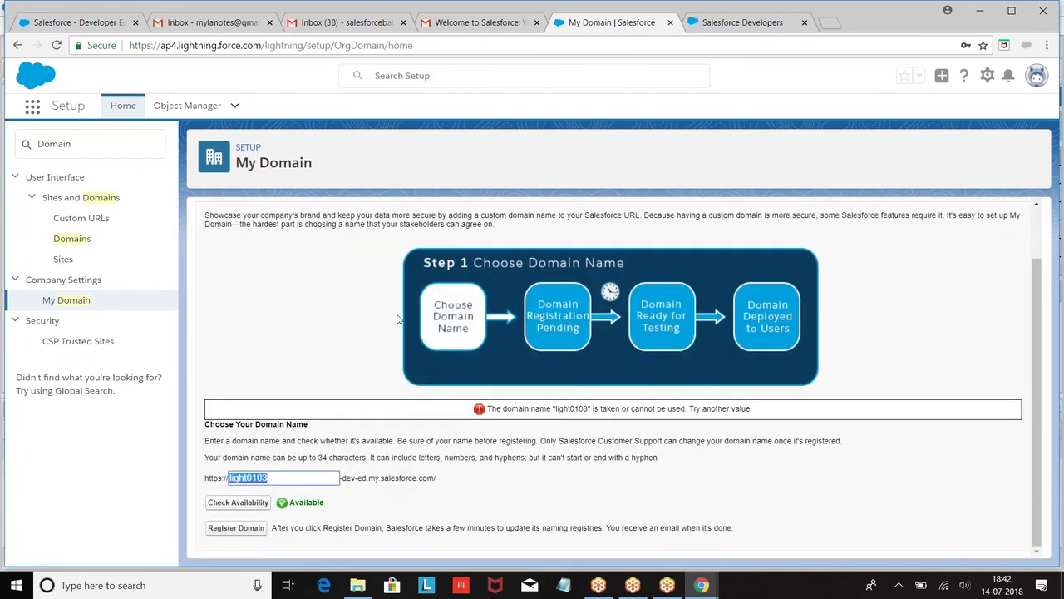
click(253, 478)
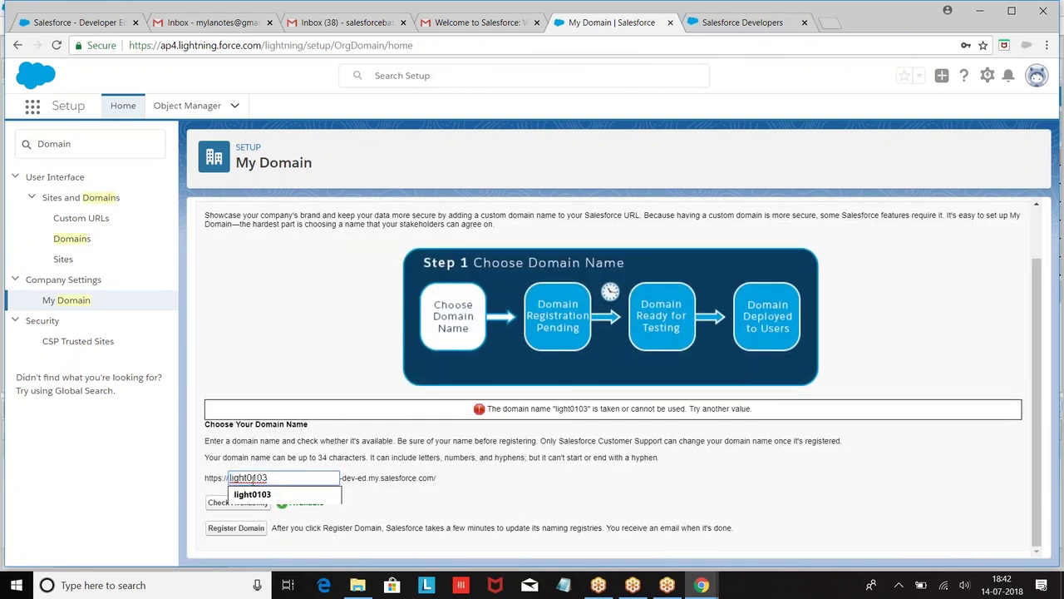
text(6)
key(BackSpace)
text(0)
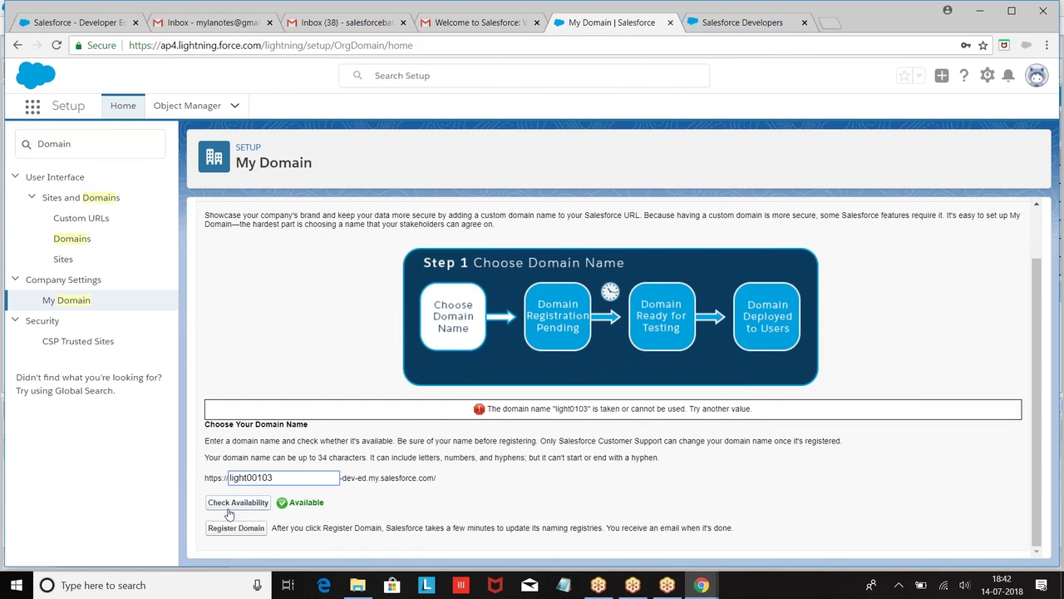
click(238, 503)
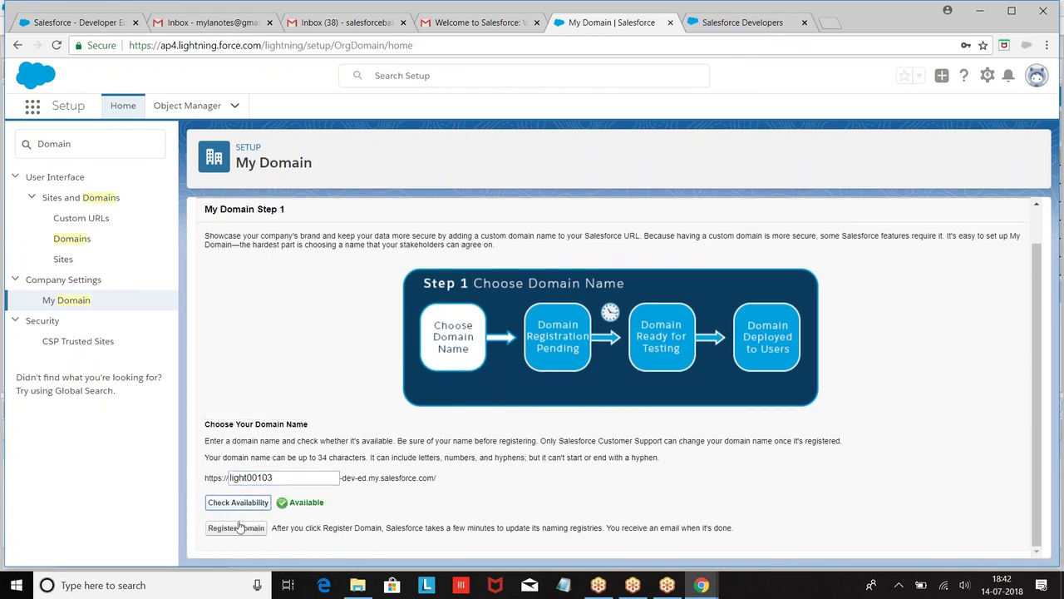
click(237, 528)
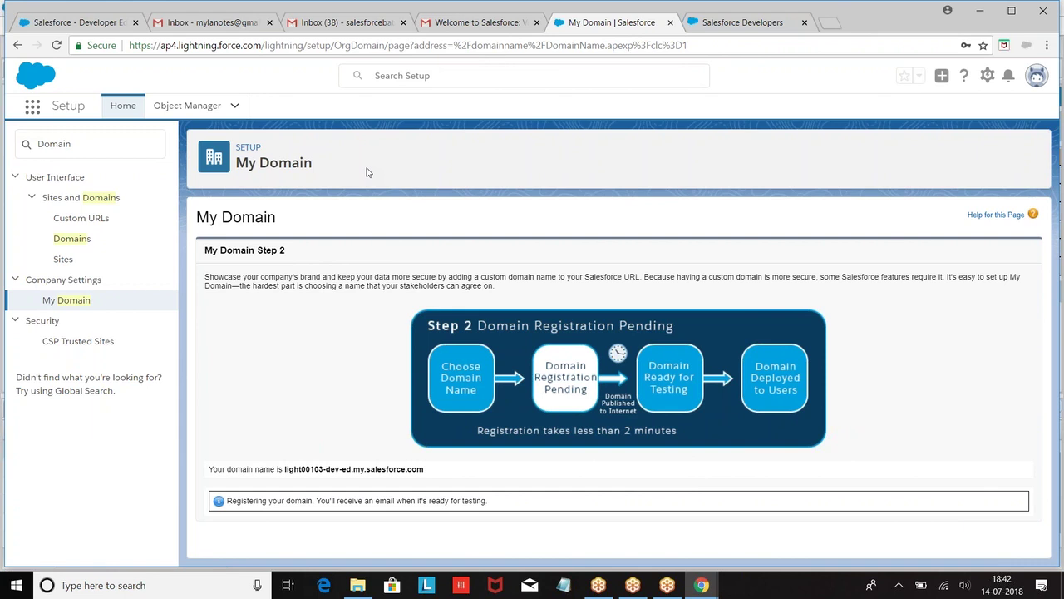
Reload the My Domain page to check the light00103-dev-ed.my.salesforce.com registration status
click(706, 48)
key(Return)
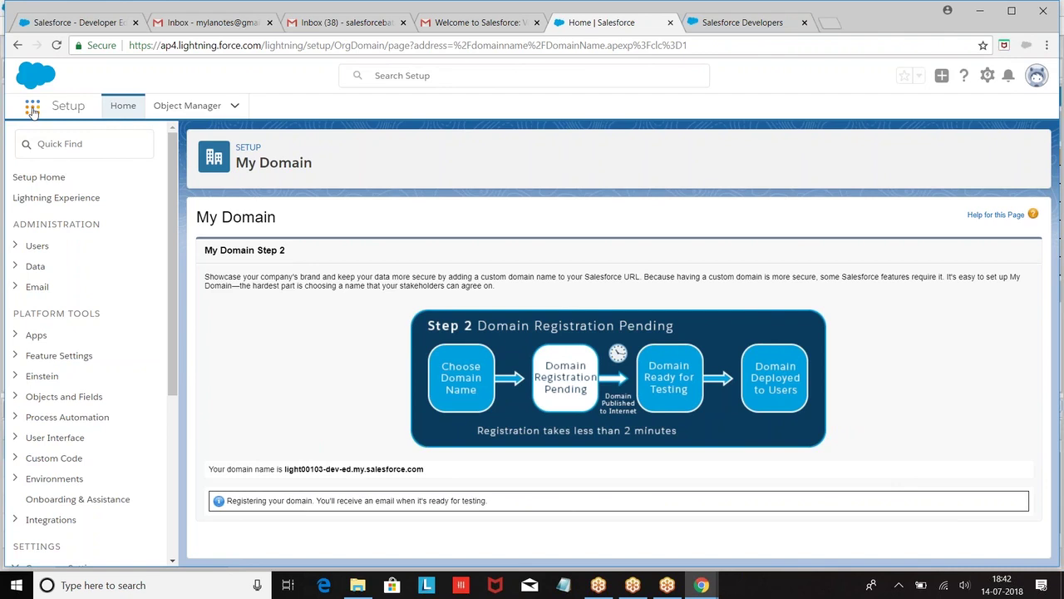
click(32, 109)
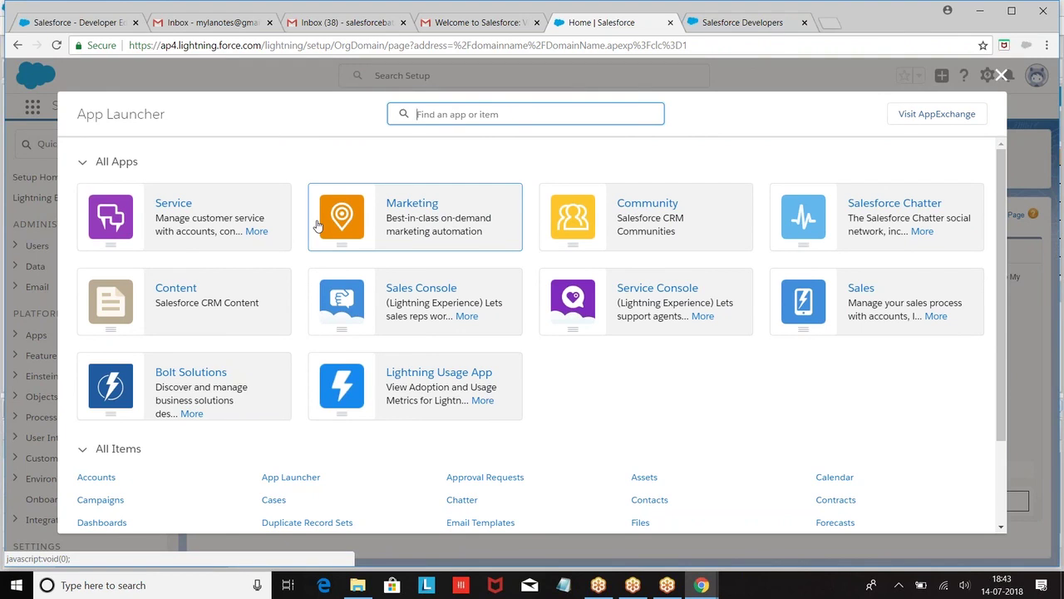
scroll(316, 225, down, 2)
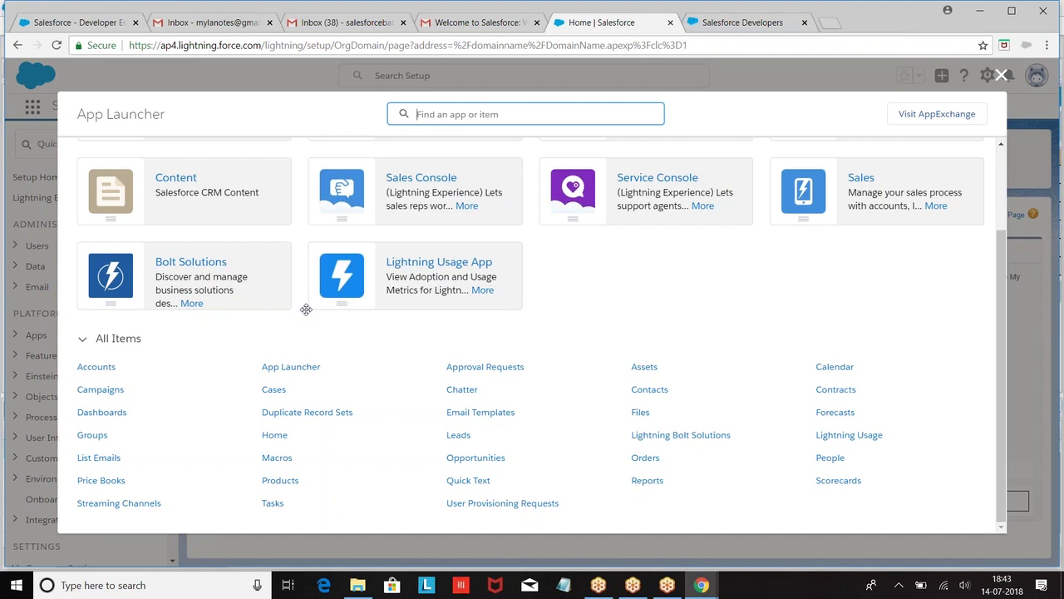
scroll(302, 327, up, 2)
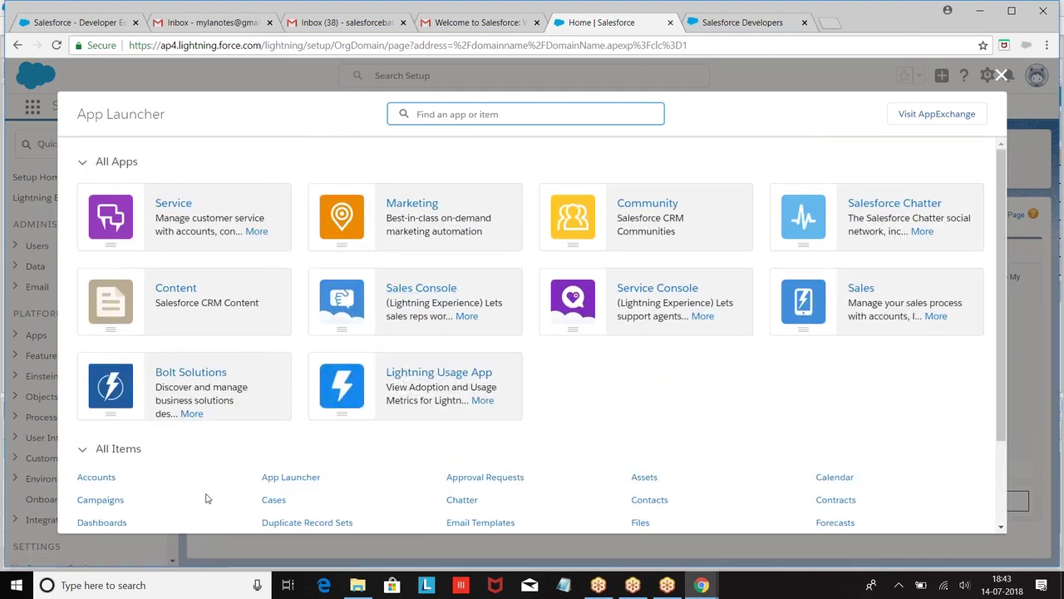
scroll(209, 499, down, 2)
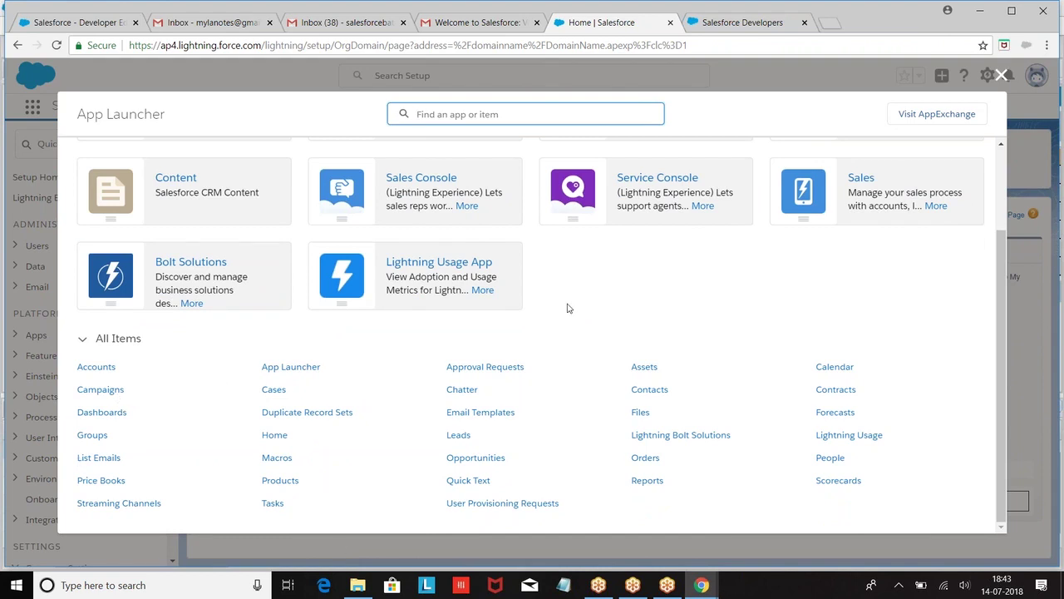
click(1003, 76)
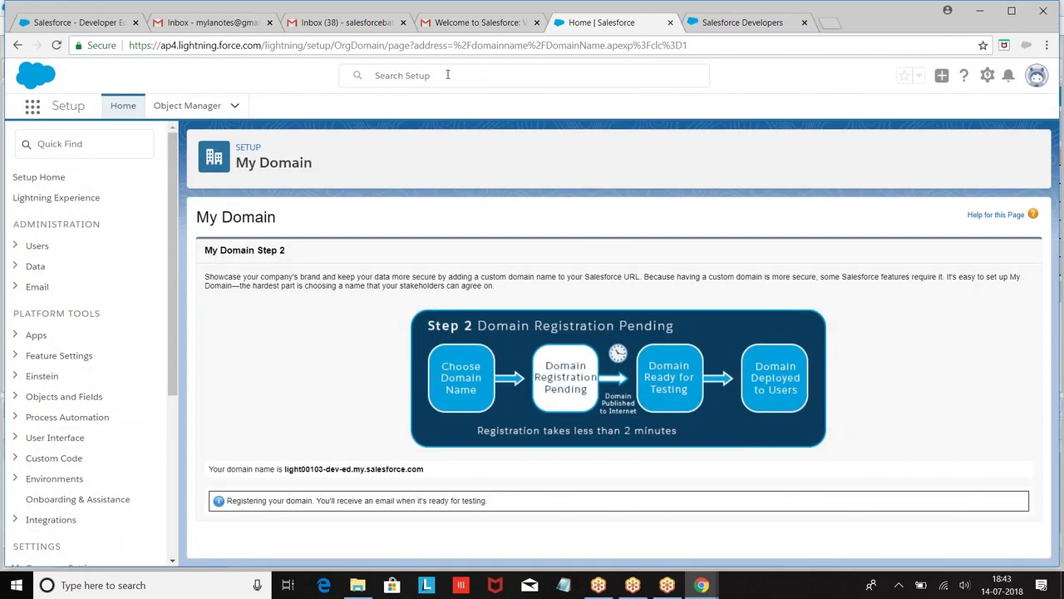
click(418, 77)
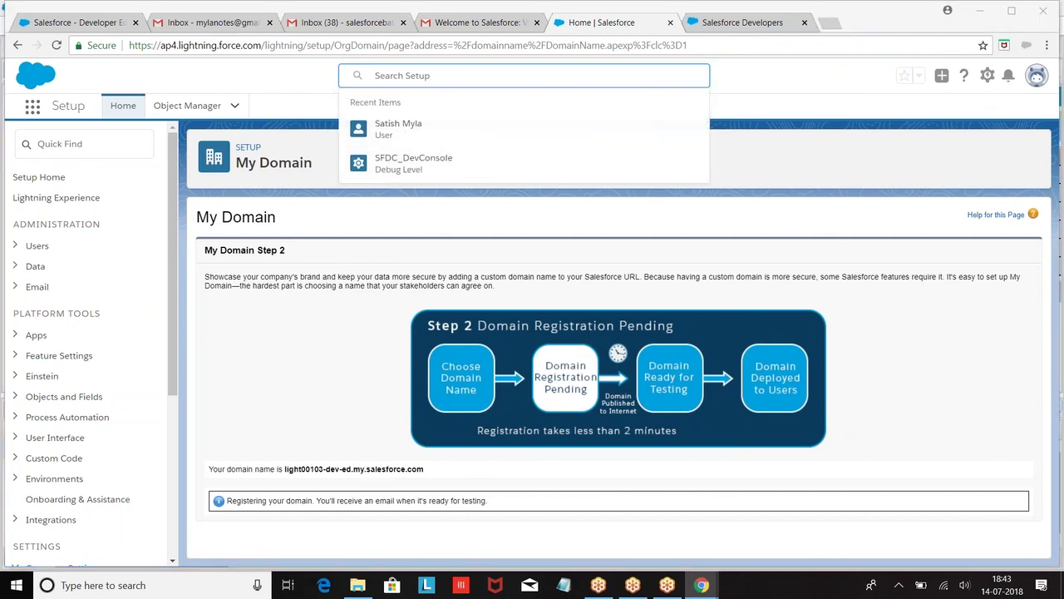
click(1037, 76)
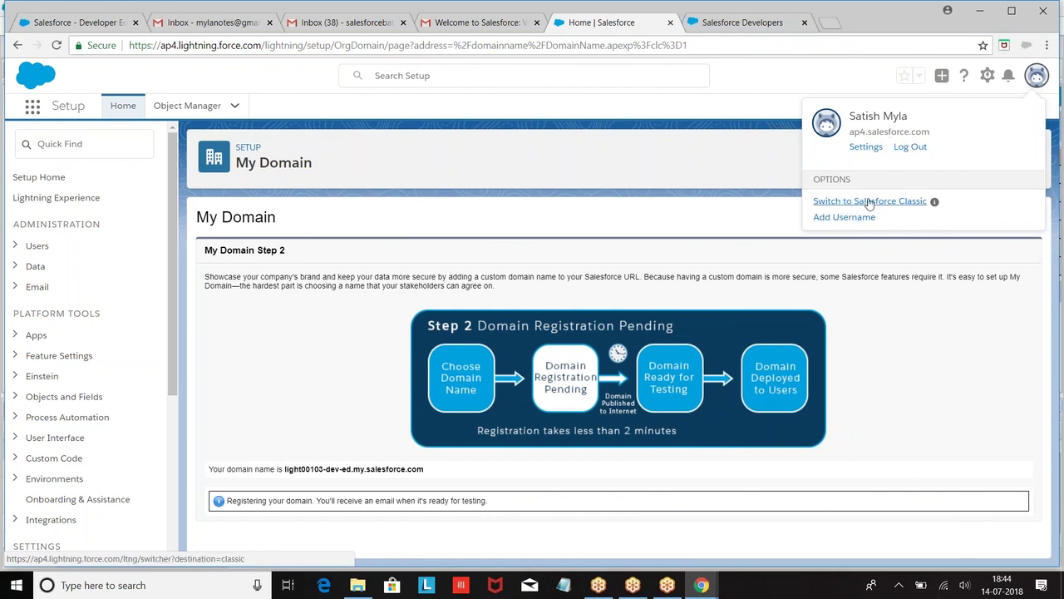
click(1007, 79)
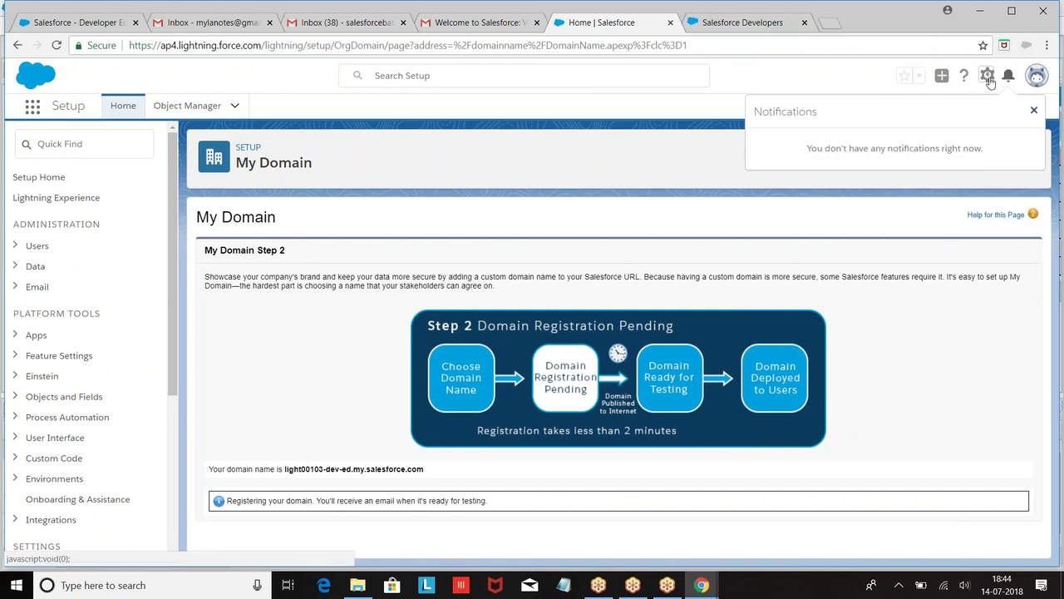
click(989, 76)
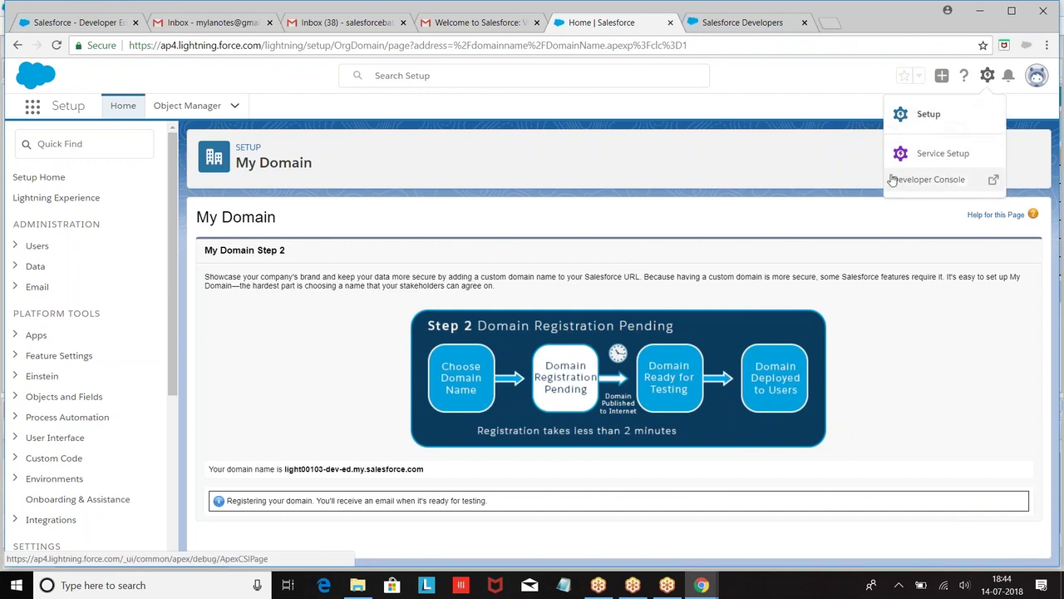
click(964, 77)
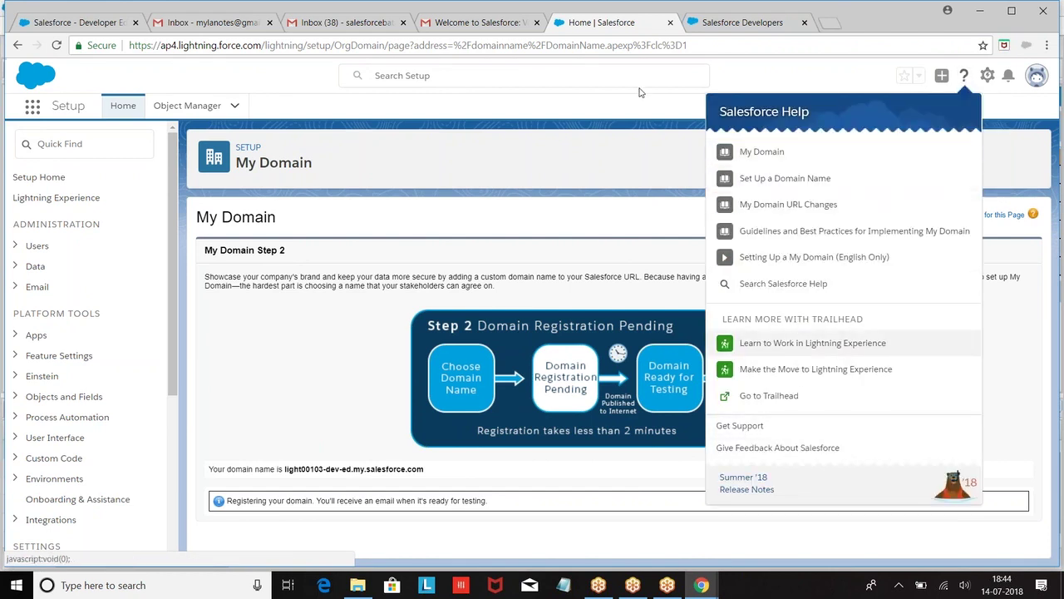
click(965, 75)
click(942, 76)
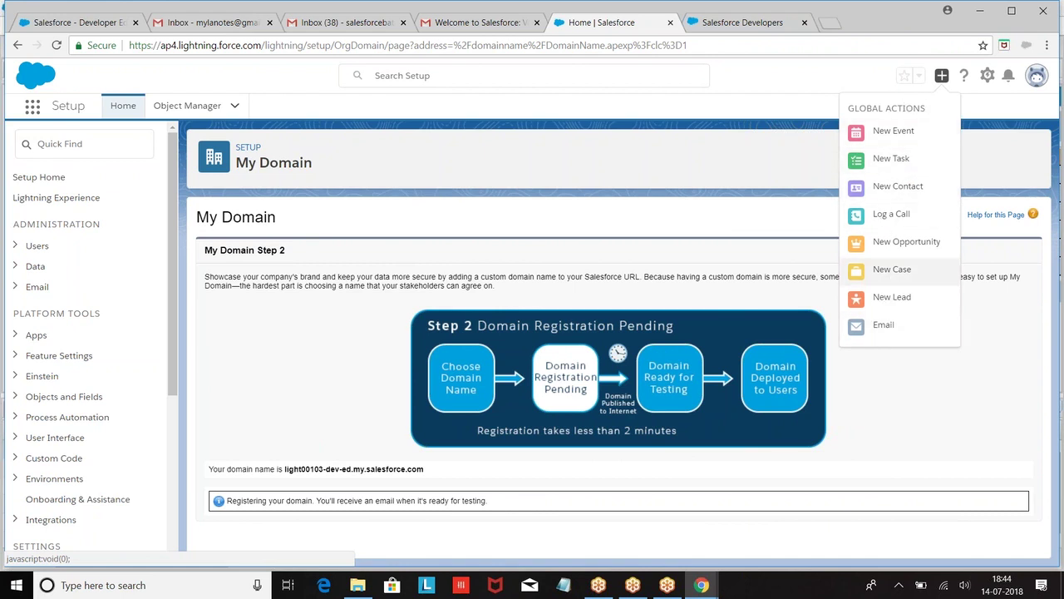
click(819, 83)
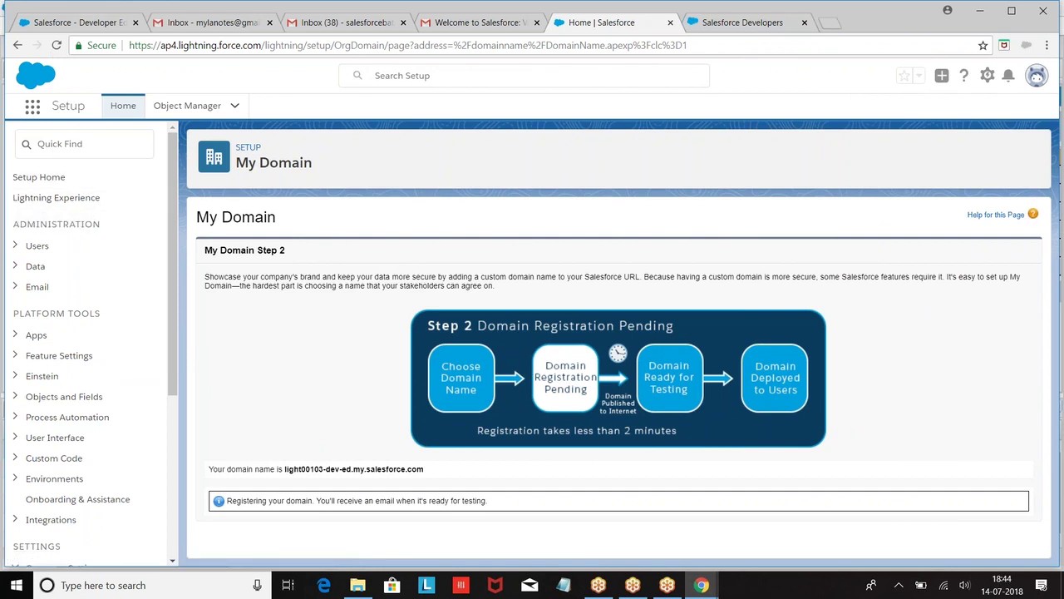
click(204, 47)
key(Return)
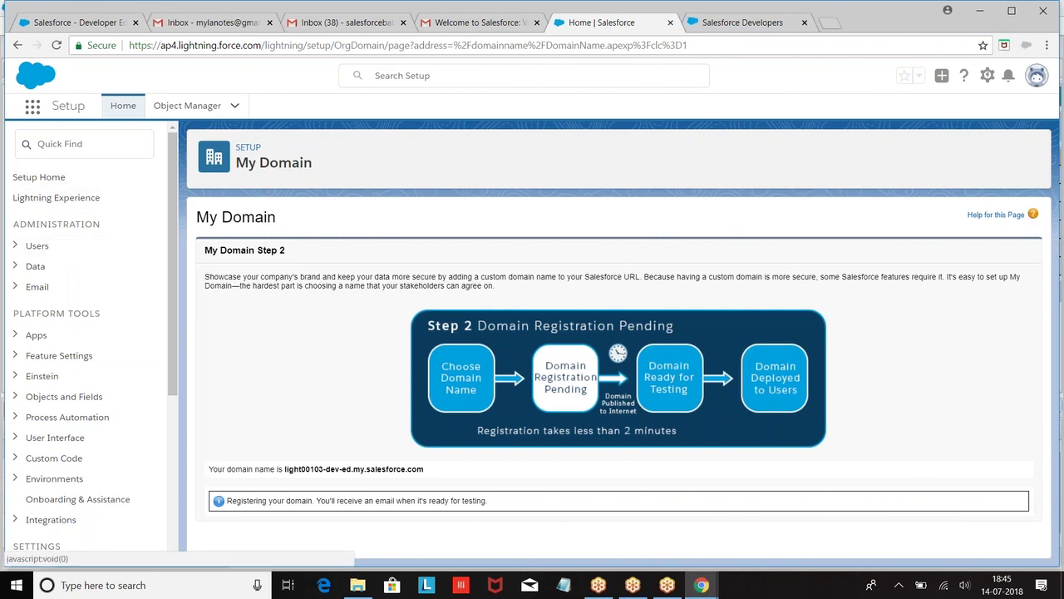
scroll(69, 241, down, 1)
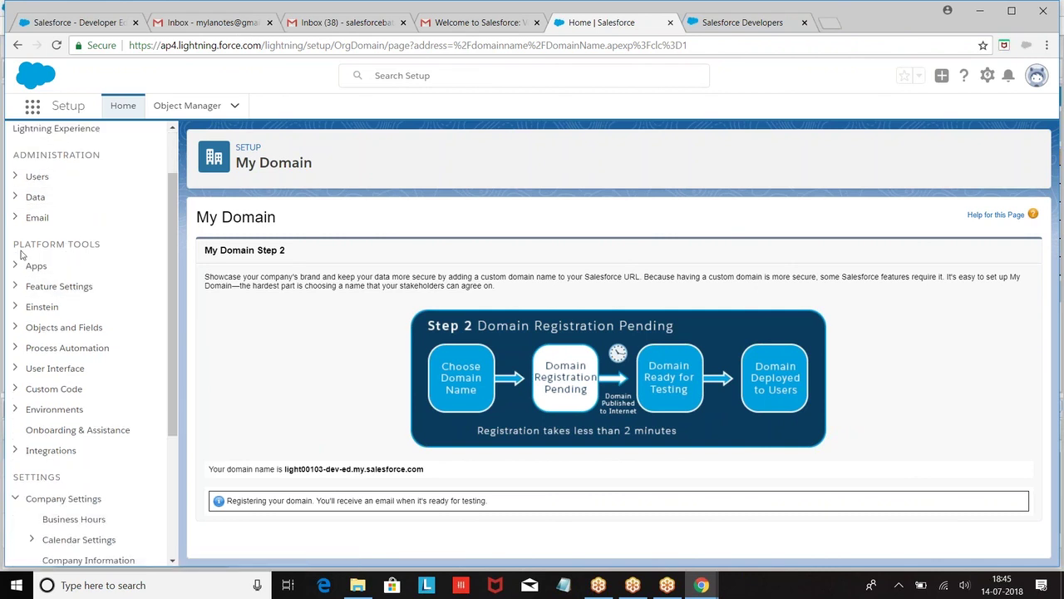
scroll(96, 247, down, 3)
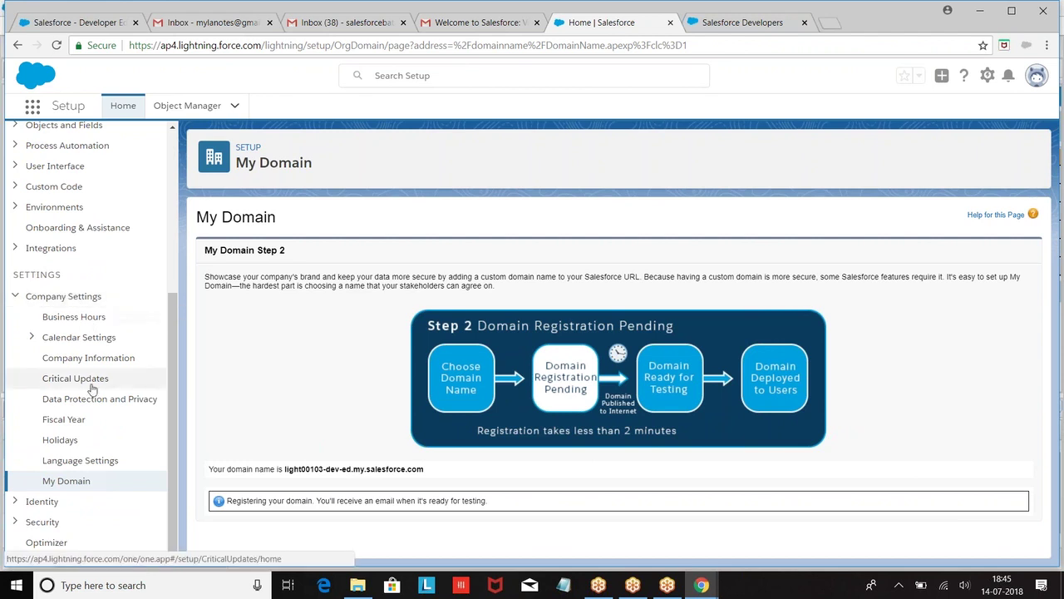
click(15, 296)
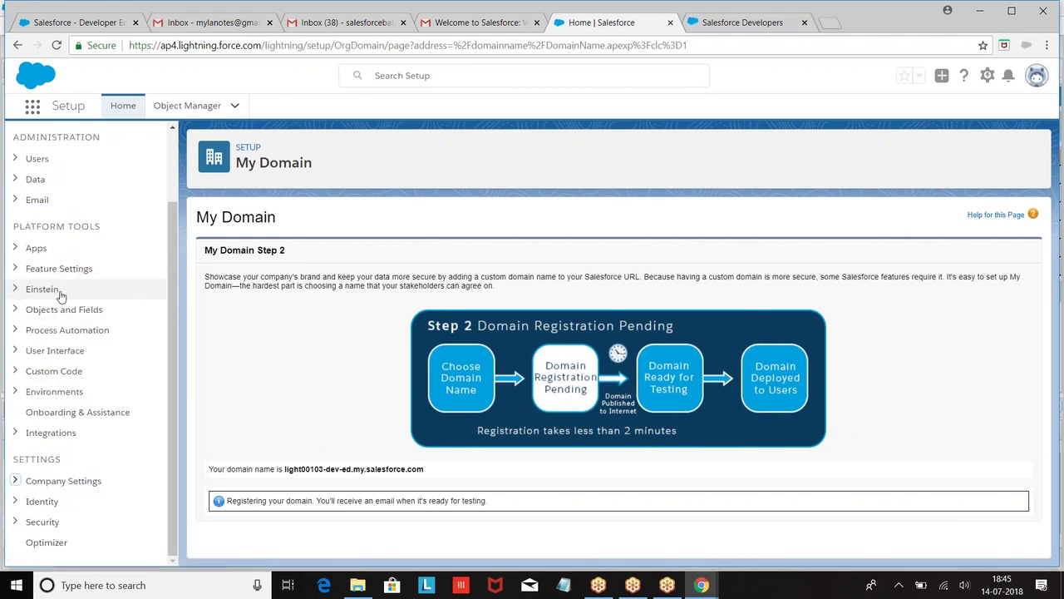
scroll(83, 304, up, 2)
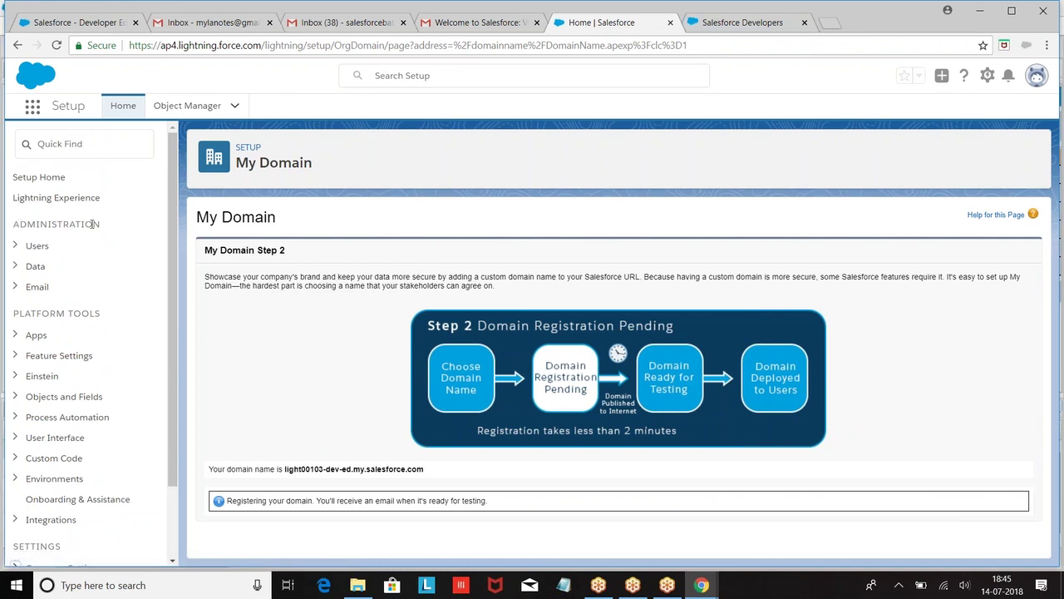
scroll(92, 232, down, 2)
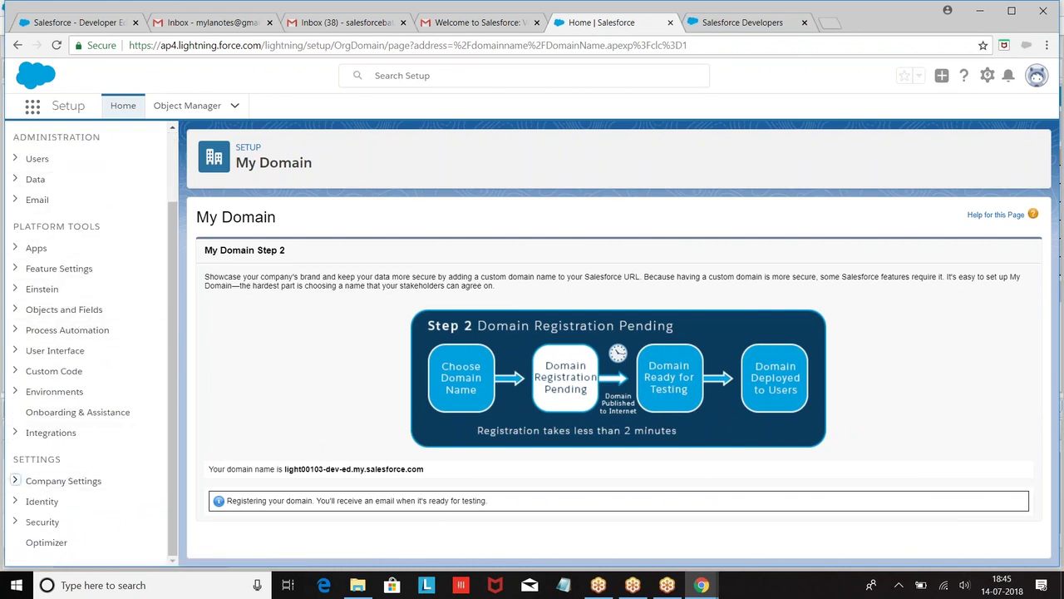
scroll(112, 304, up, 2)
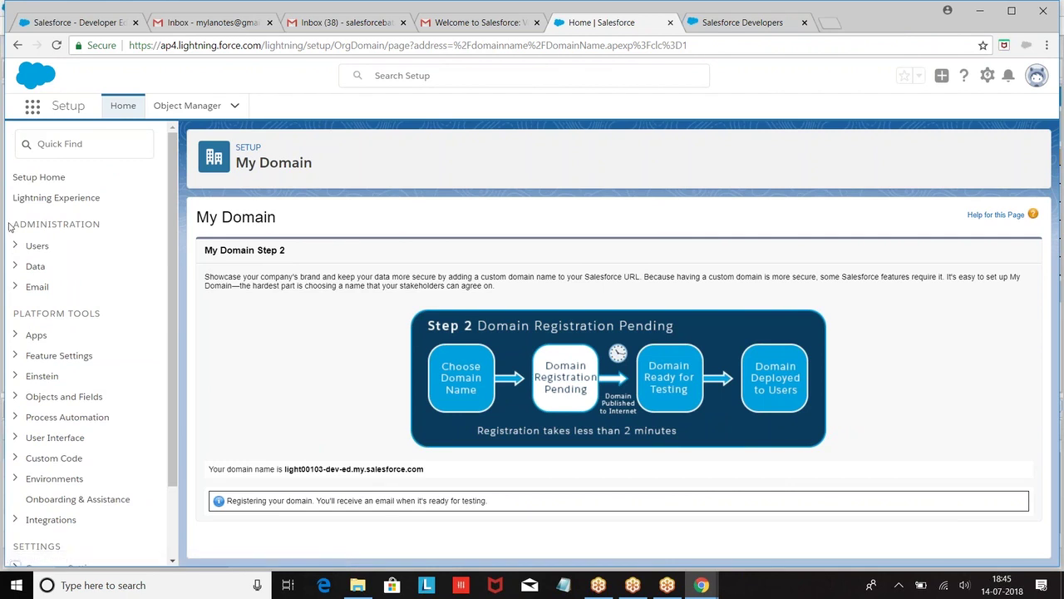
drag(92, 220, 102, 223)
scroll(27, 240, down, 2)
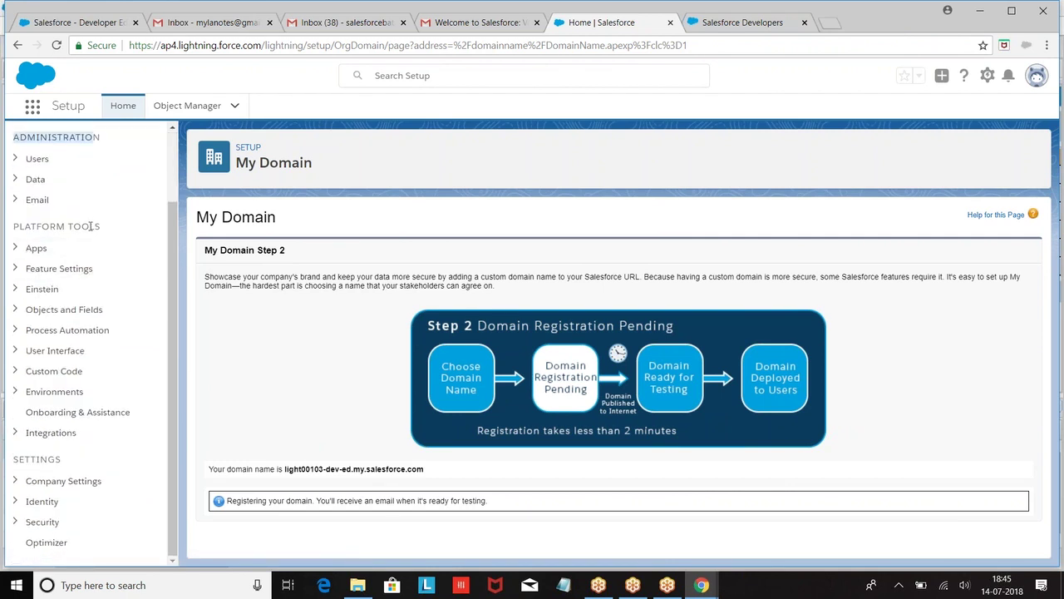
double_click(95, 458)
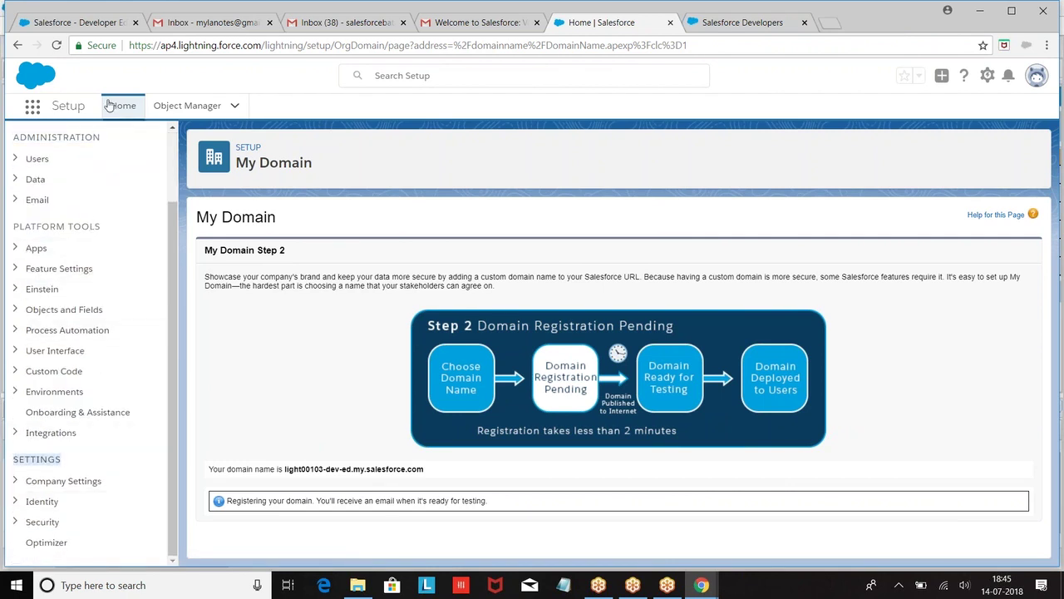
scroll(127, 293, up, 2)
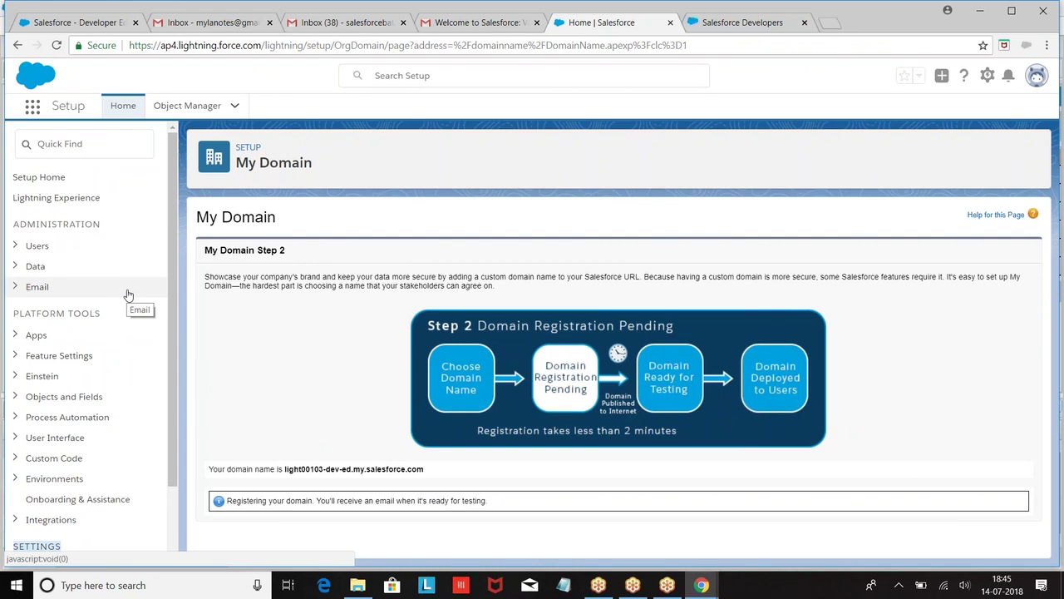
click(56, 45)
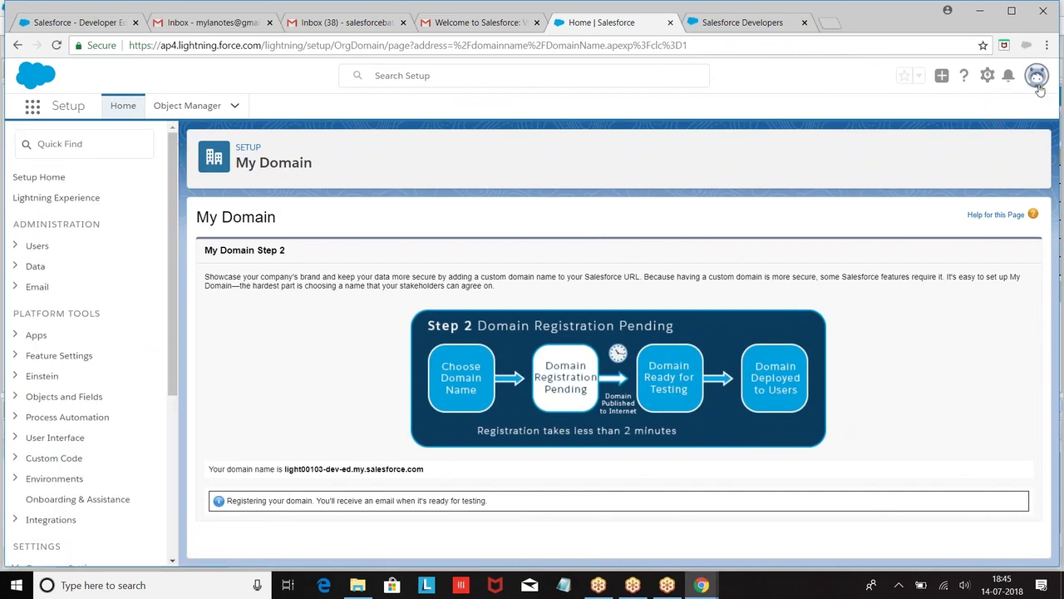
click(56, 139)
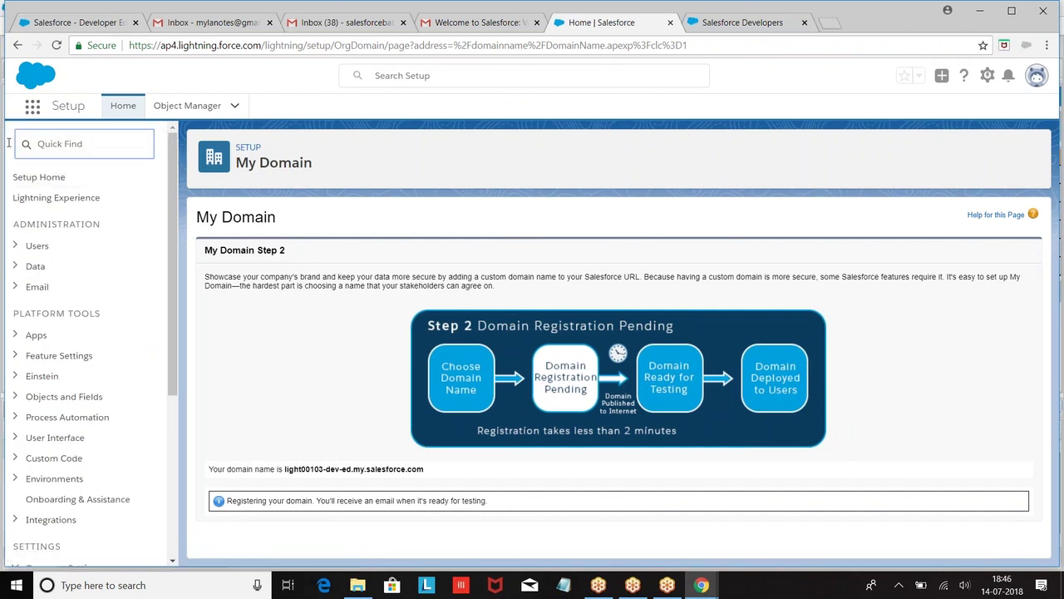
click(58, 46)
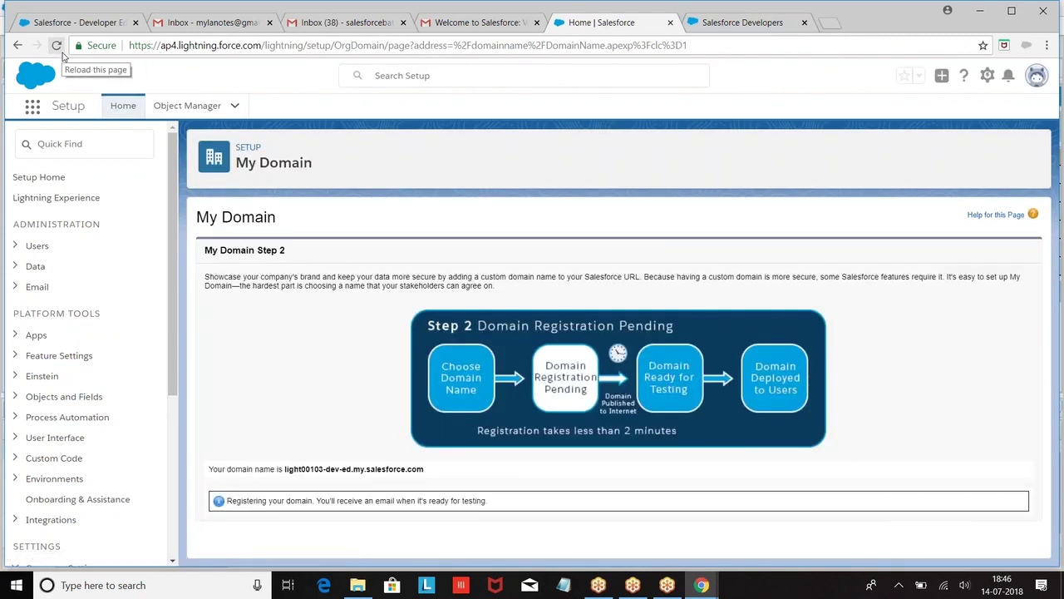
click(57, 46)
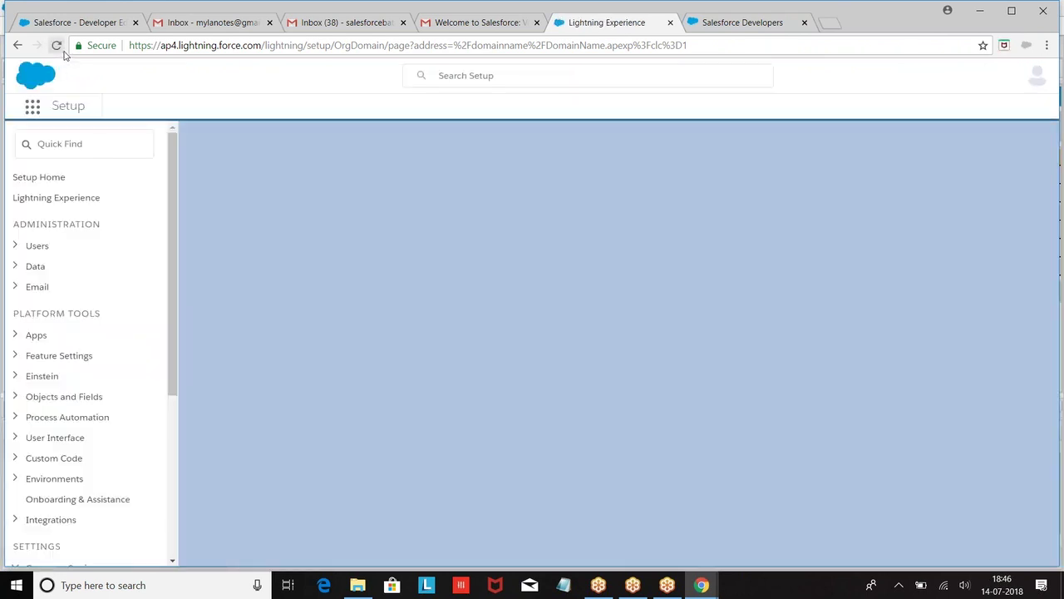
click(57, 46)
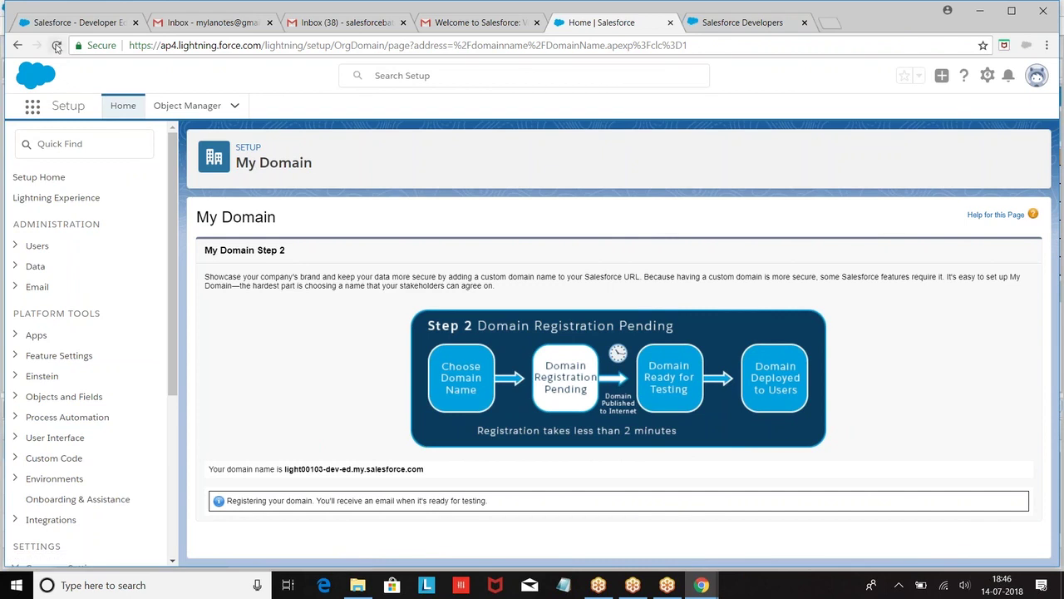
click(57, 46)
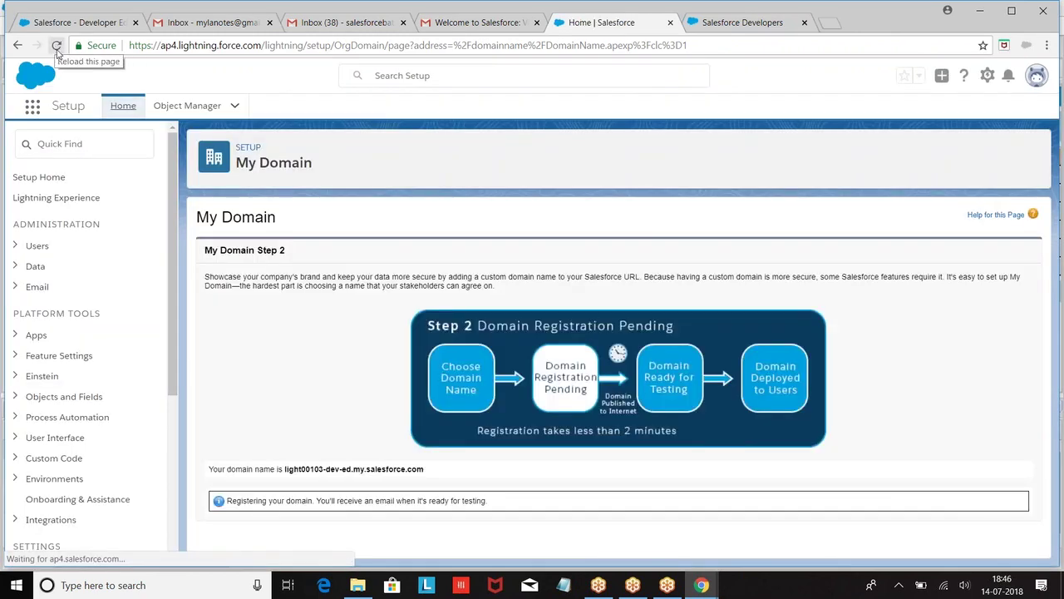
click(56, 46)
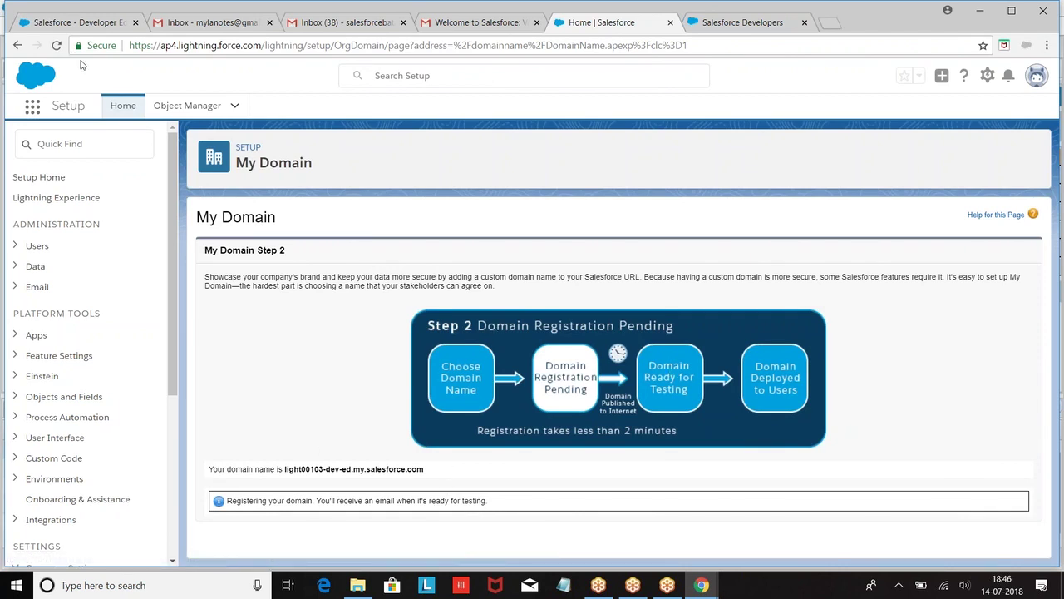
click(58, 47)
Return to the My Domain setup tab and reload the page
click(748, 23)
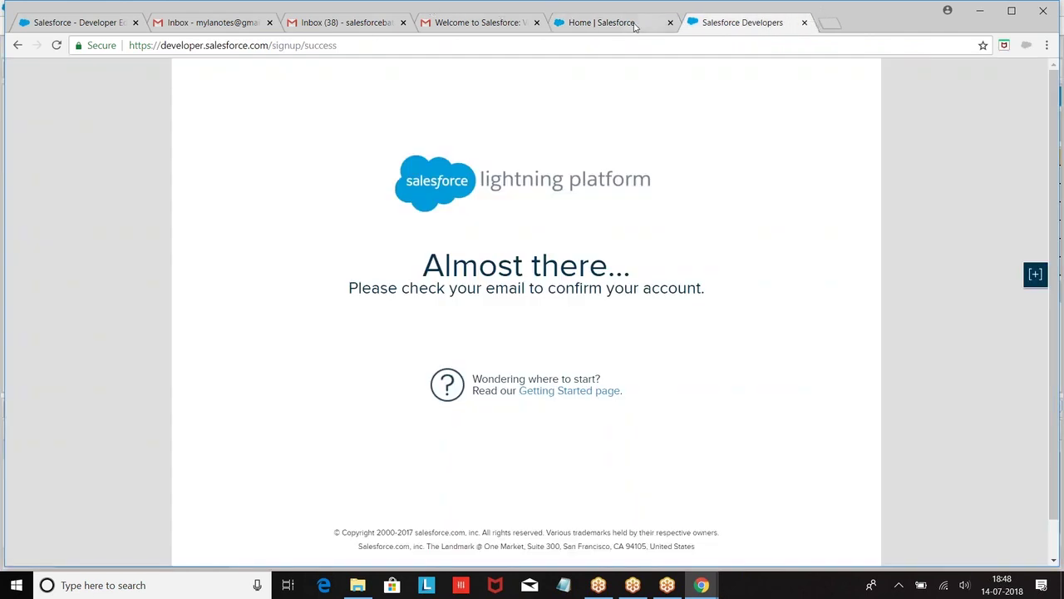
click(634, 24)
key(ctrl+l)
key(Return)
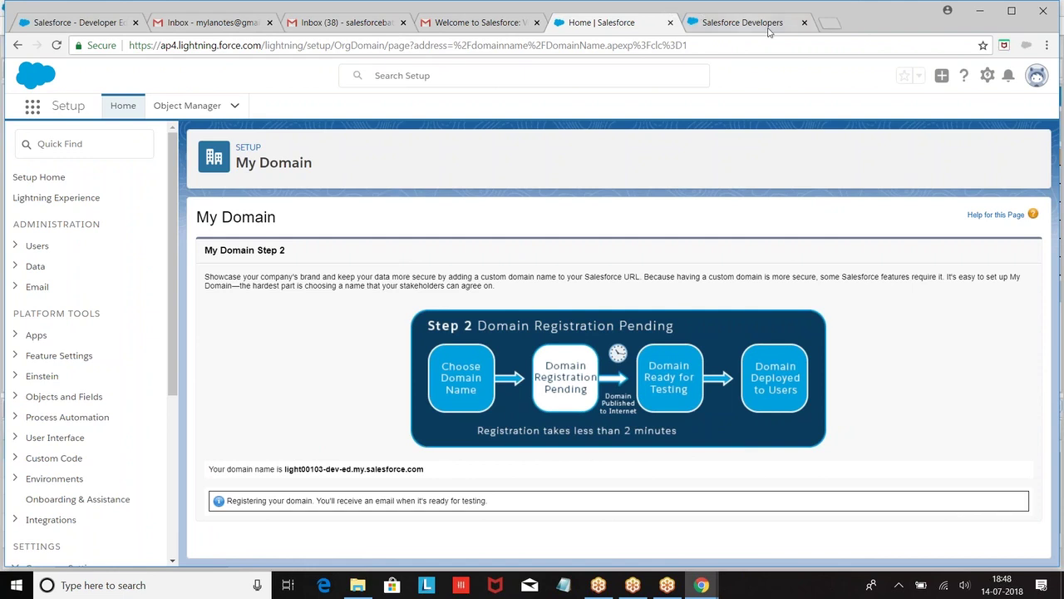
Search Google for 'namespace in salesforce' in a new tab
click(833, 25)
text(n)
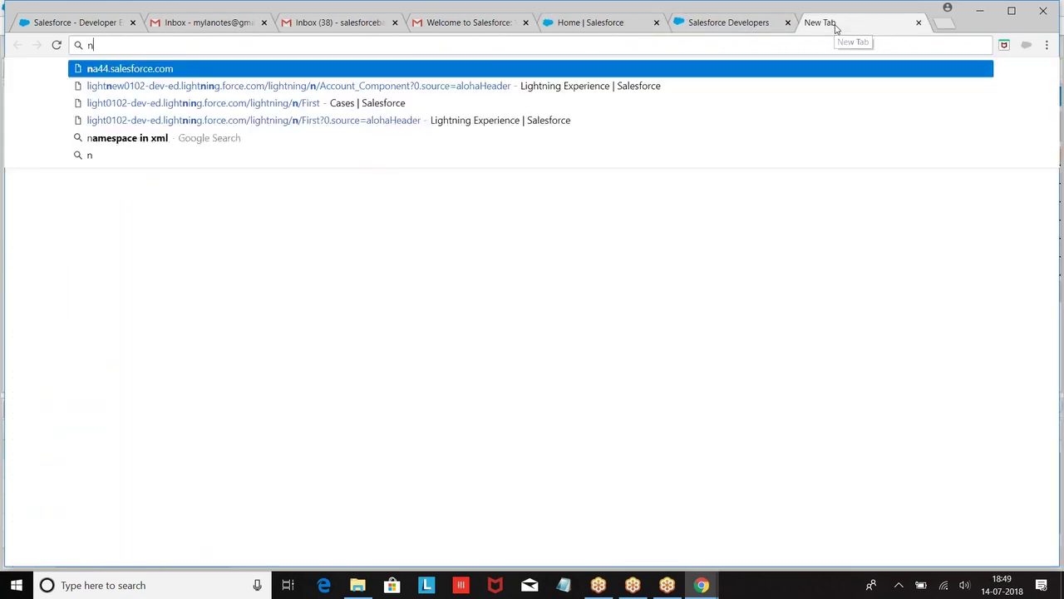
text(me)
key(BackSpace)
key(BackSpace)
key(BackSpace)
text(a)
key(BackSpace)
key(BackSpace)
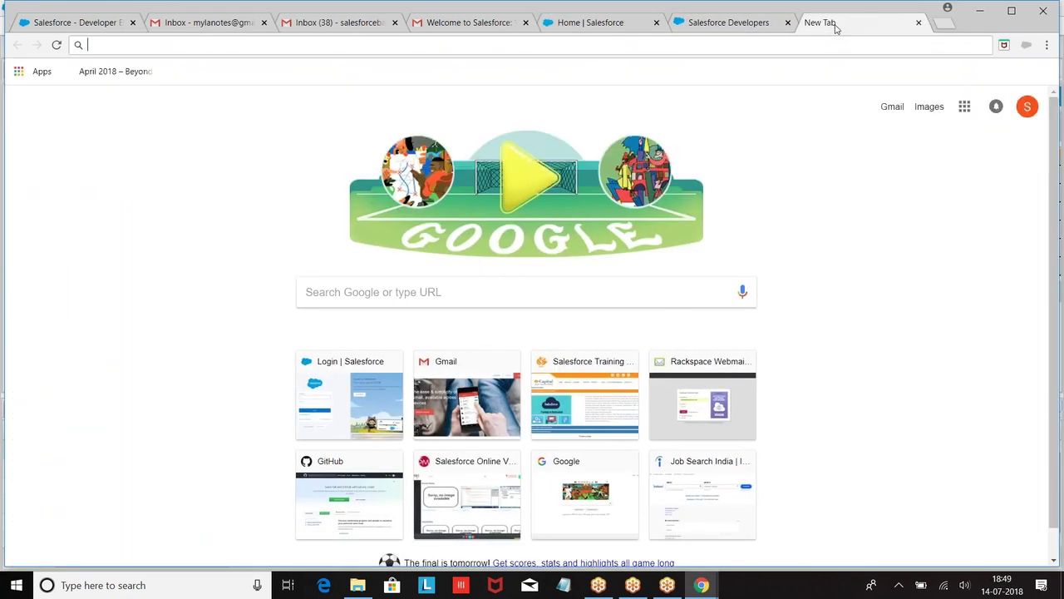
text(namepsace)
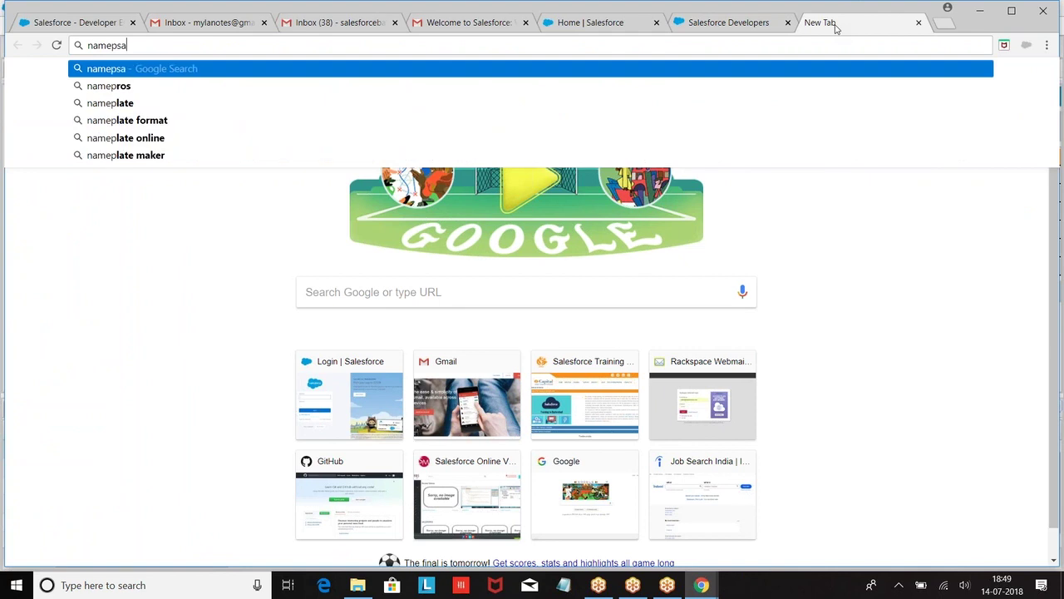
key(BackSpace)
key(BackSpace)
key(BackSpace)
key(BackSpace)
key(BackSpace)
text(space)
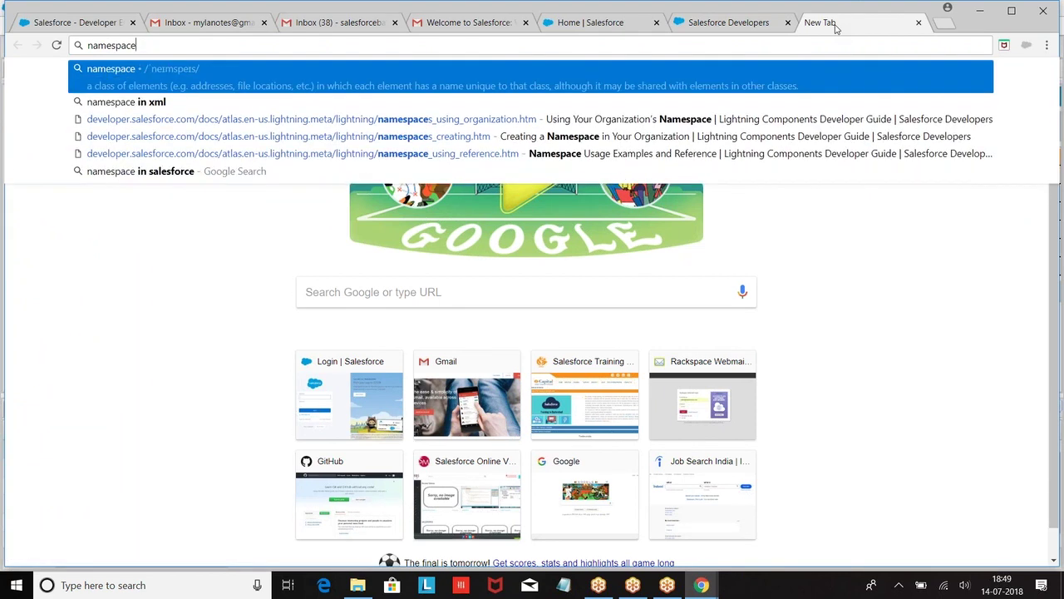
text( in salesforce)
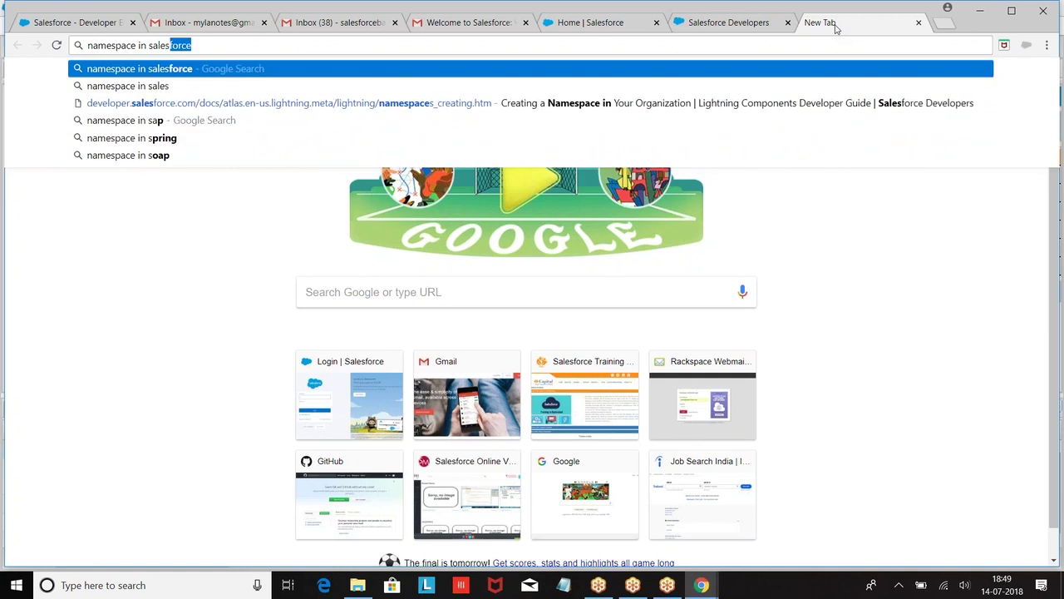
key(Return)
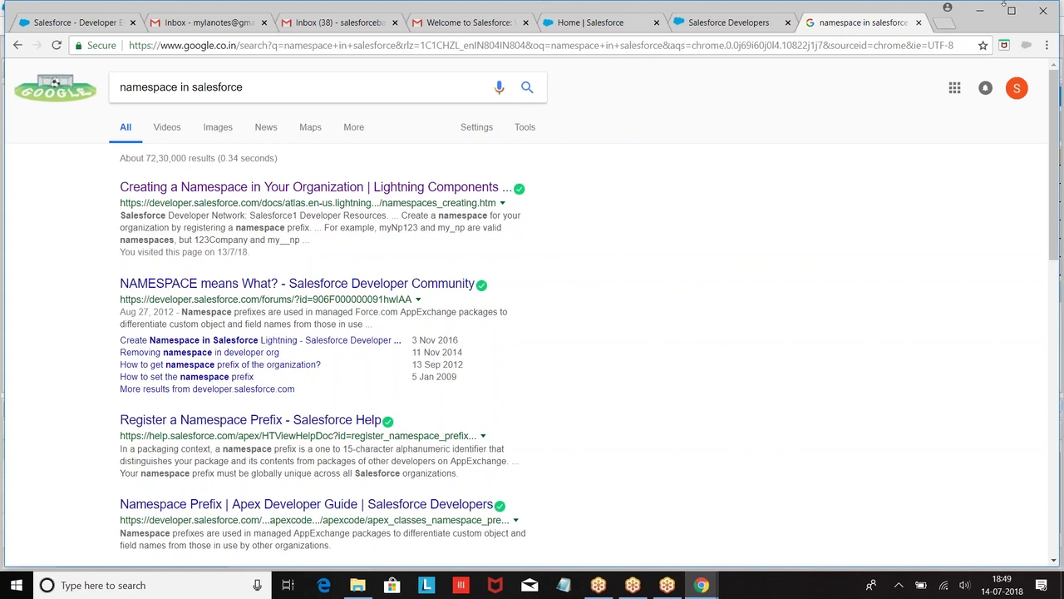
Open the first result, 'Creating a Namespace in Your Organization', in a new tab and view it
click(721, 23)
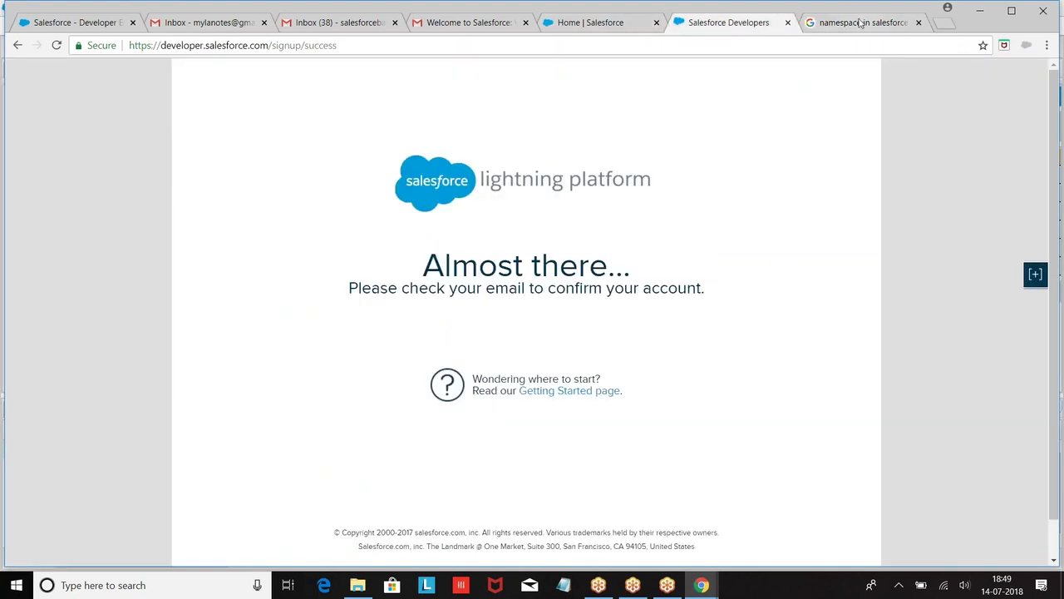
click(861, 22)
right_click(218, 185)
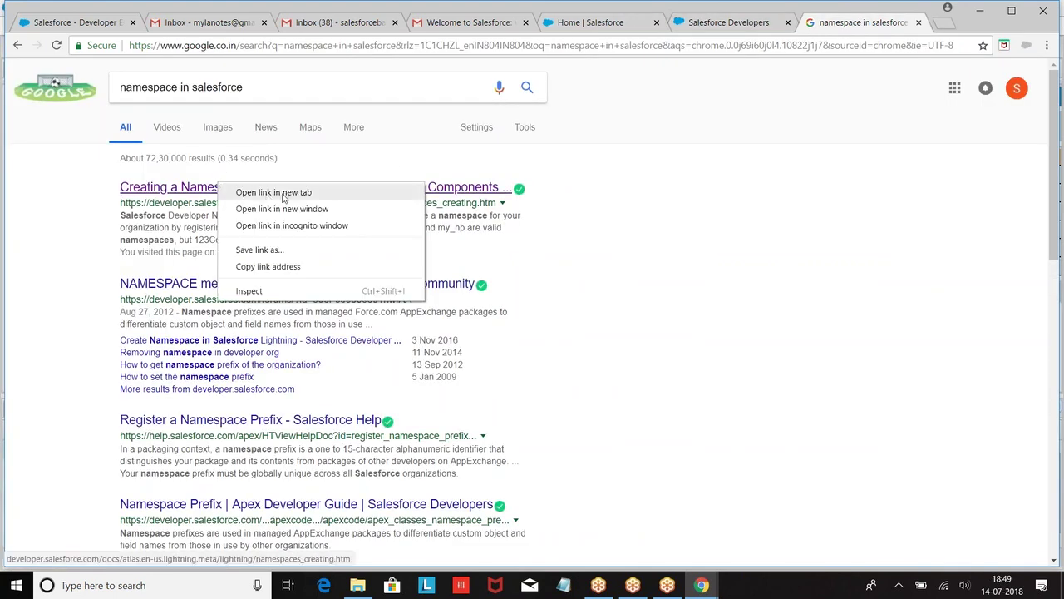
click(272, 192)
click(873, 25)
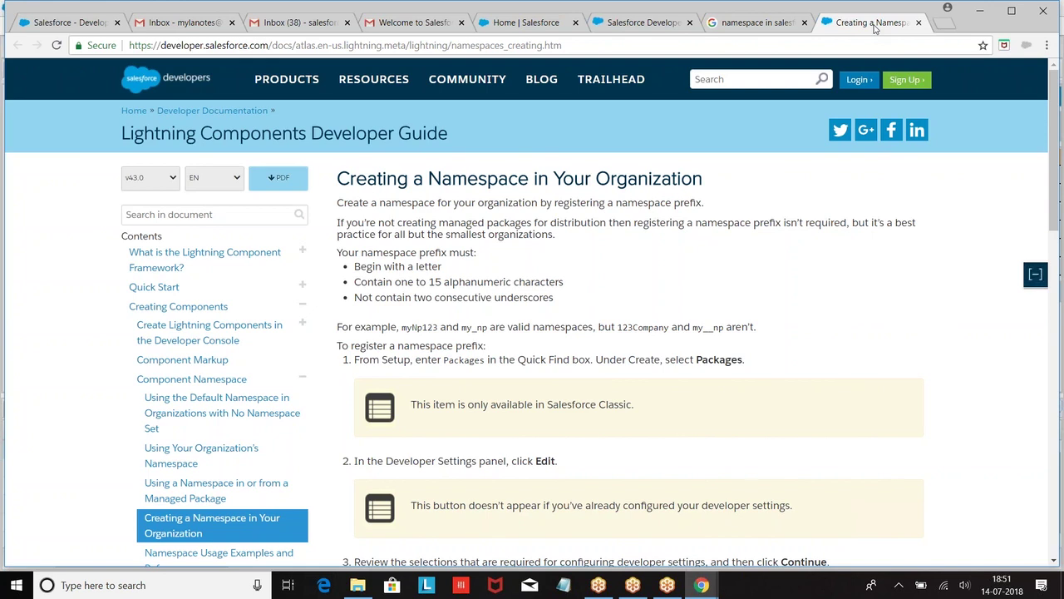
Scroll the Creating a Namespace guide to show all eight prefix registration steps
scroll(200, 290, down, 5)
scroll(200, 290, up, 2)
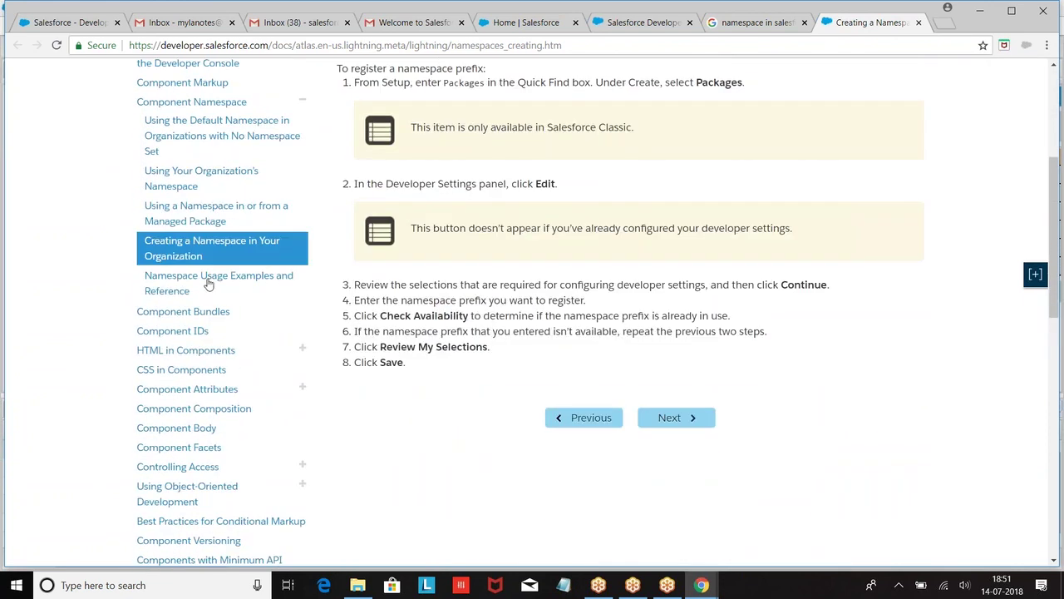
Open the Namespace Usage Examples and Reference page from the sidebar and scroll its table
click(206, 283)
scroll(203, 286, down, 5)
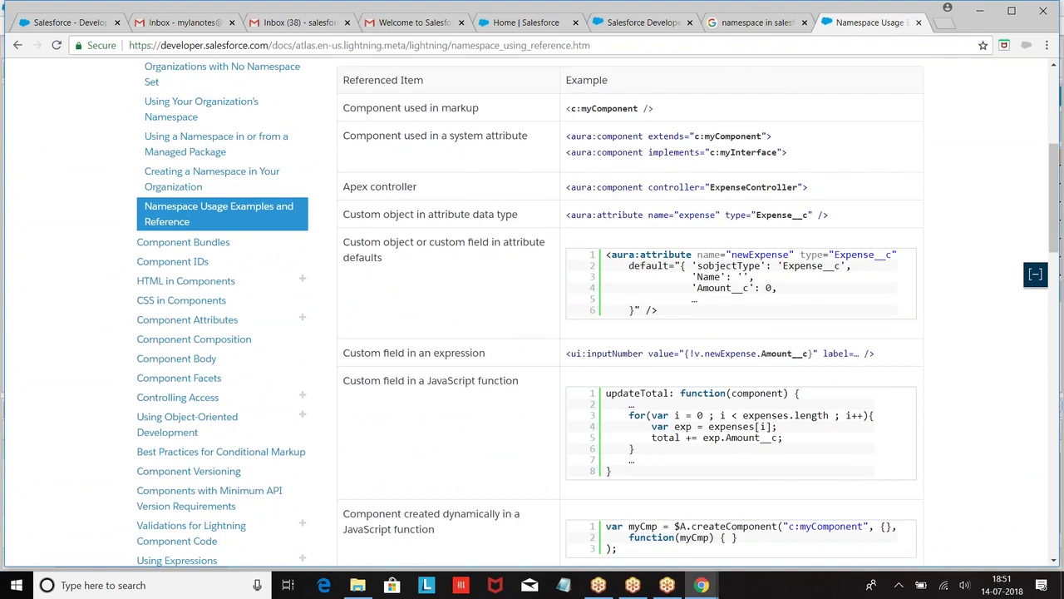
scroll(169, 212, down, 1)
scroll(421, 182, up, 1)
Highlight the c: references in the extends, ExpenseController and attribute defaults examples
drag(694, 137, 774, 153)
click(748, 153)
drag(703, 136, 774, 137)
drag(710, 153, 778, 153)
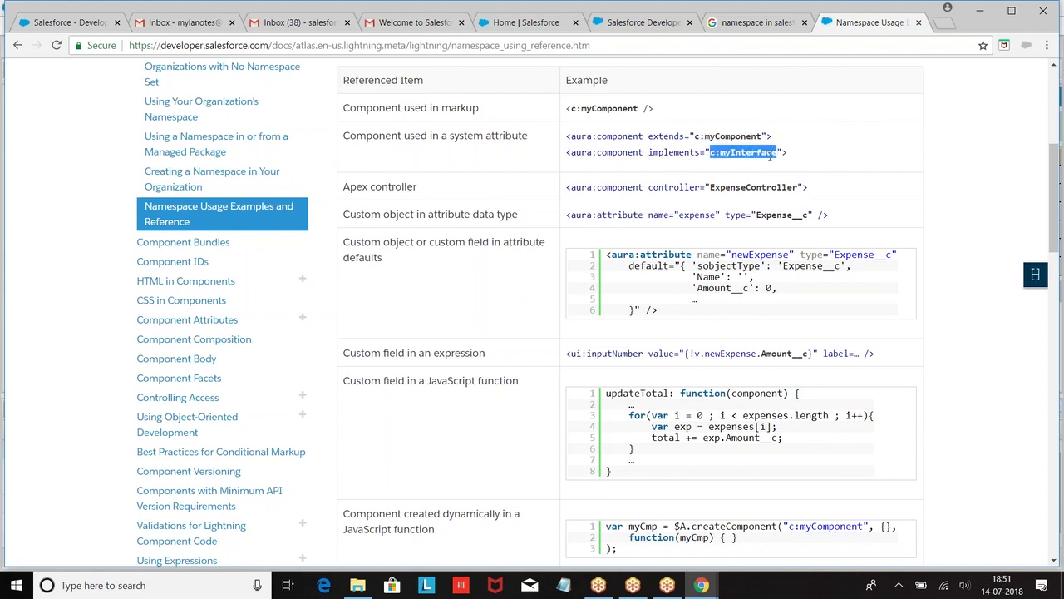
scroll(773, 130, down, 1)
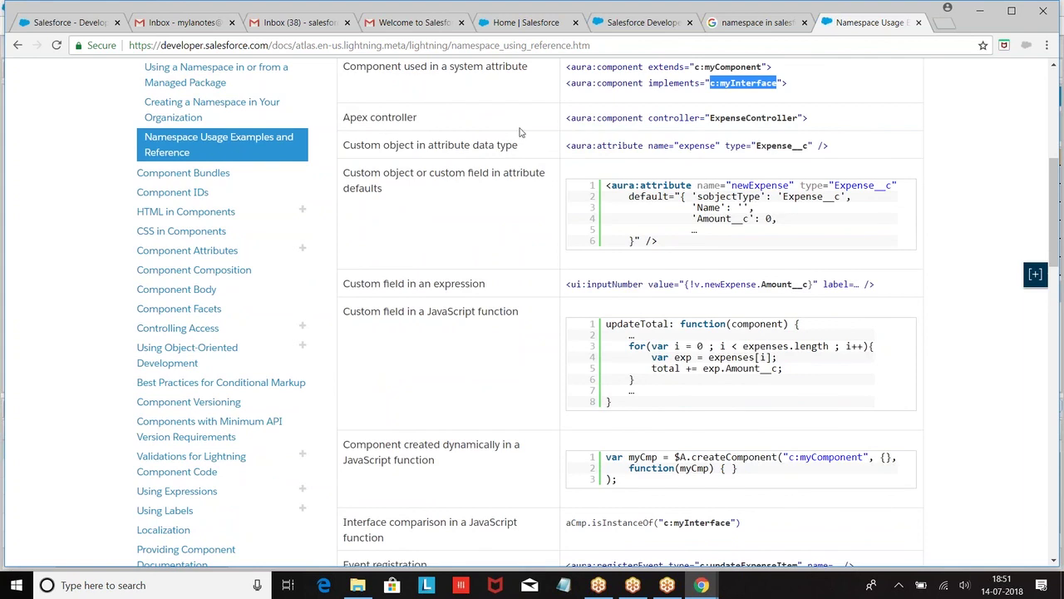
drag(710, 117, 808, 117)
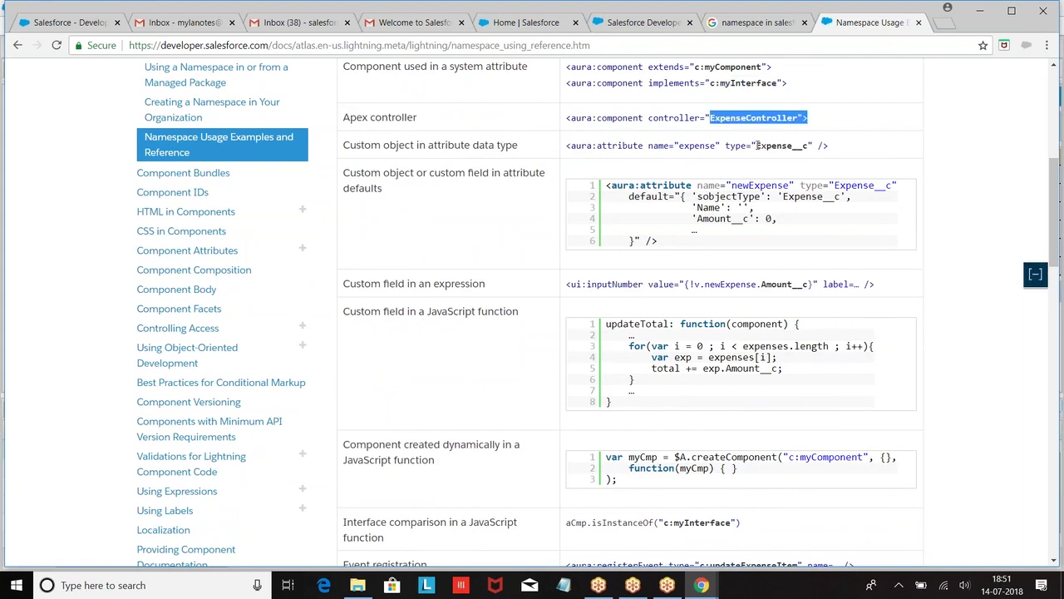
drag(755, 145, 810, 146)
scroll(444, 158, down, 1)
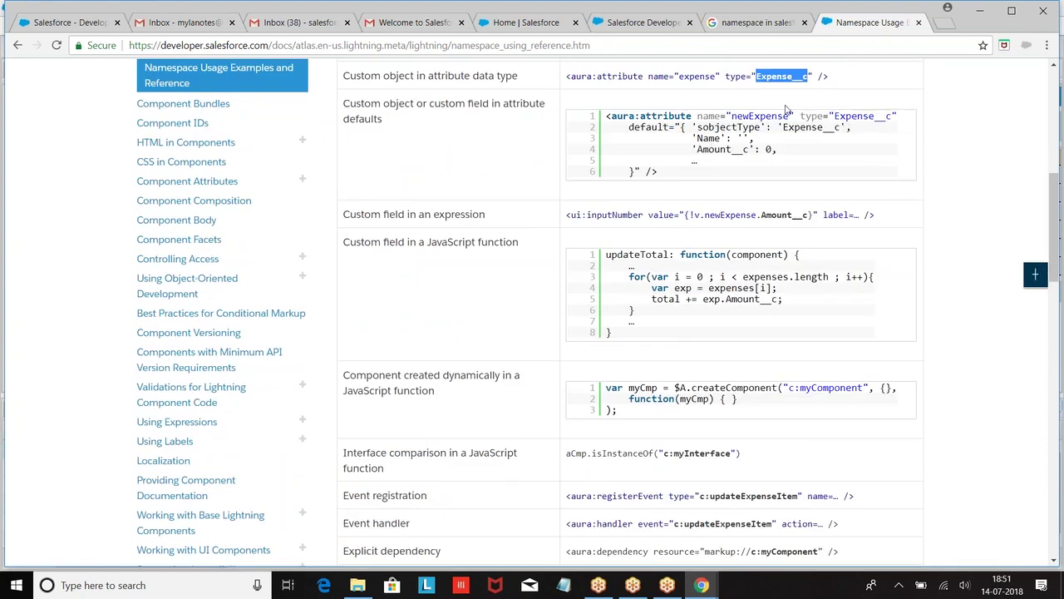
drag(785, 126, 591, 117)
scroll(573, 152, down, 4)
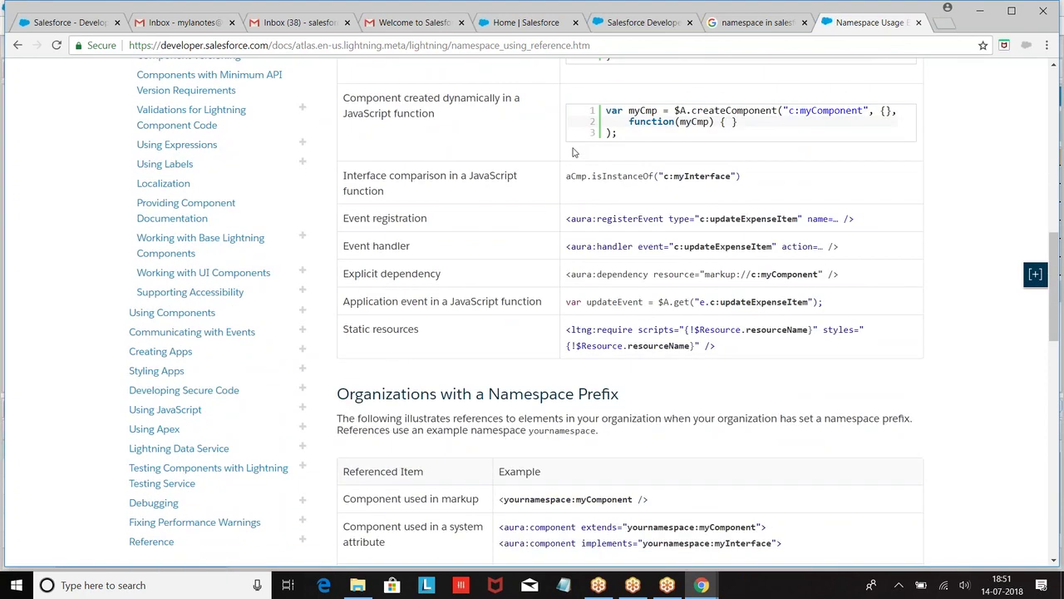
Scroll to the Organizations with a Namespace Prefix examples and select the Amount__c field name
scroll(572, 152, down, 5)
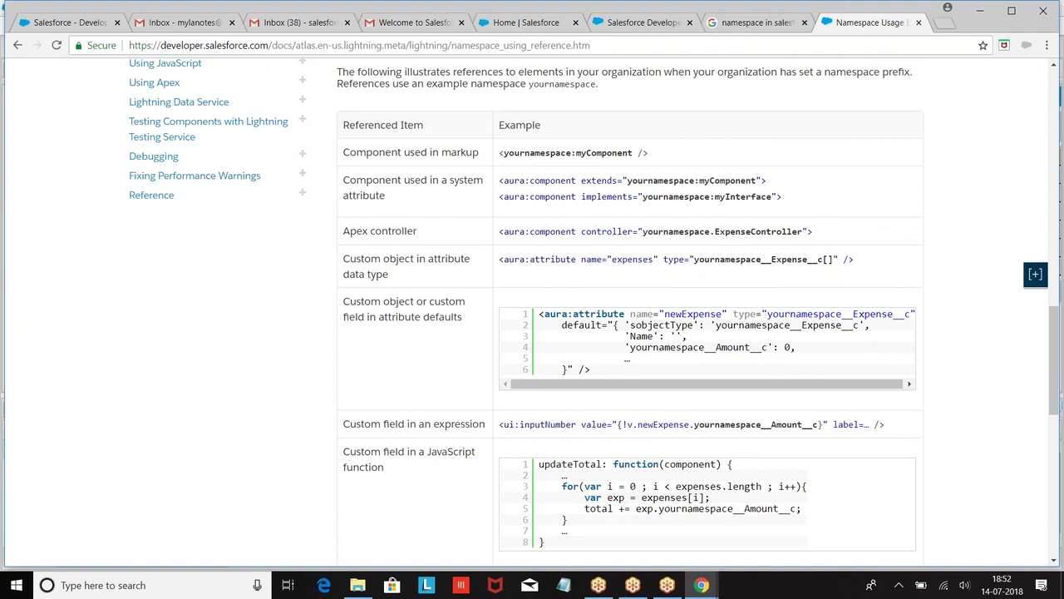
scroll(631, 209, down, 3)
drag(631, 209, 772, 209)
scroll(772, 208, down, 3)
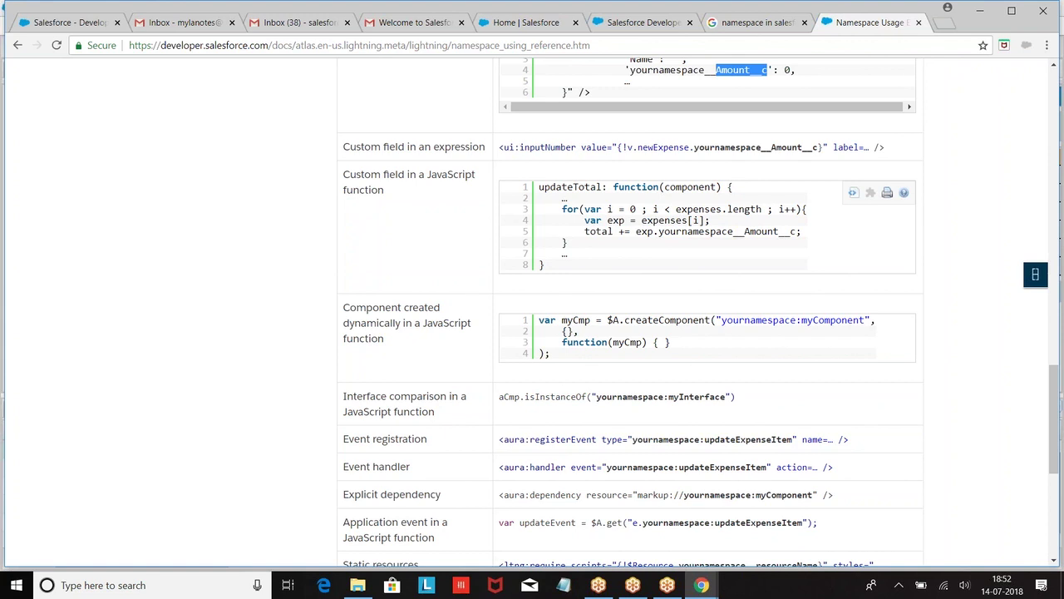
Reload the My Domain setup page in the Salesforce tab and find the login option
click(516, 20)
click(387, 48)
key(Return)
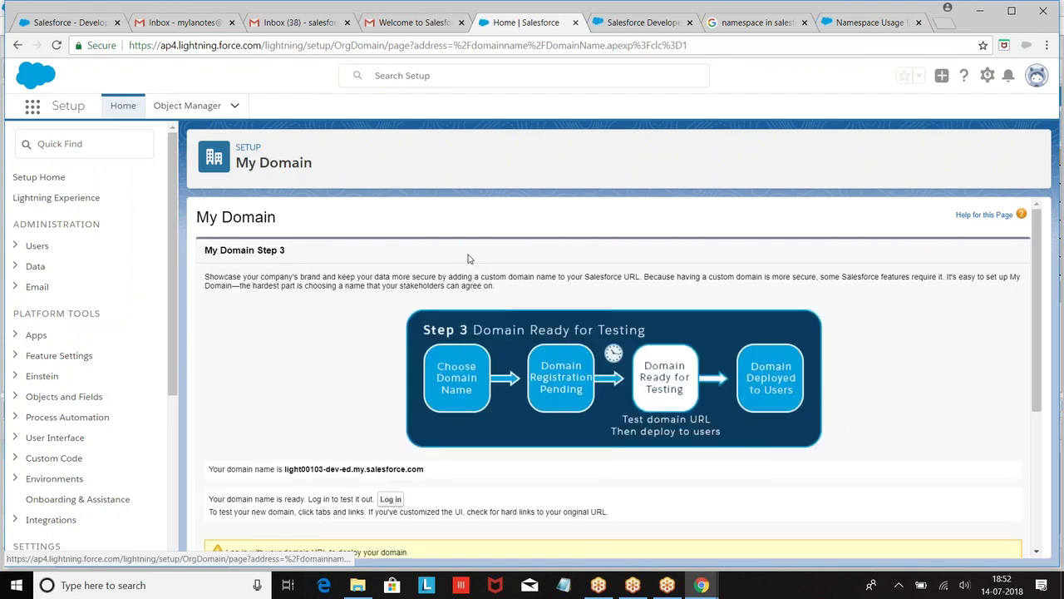
scroll(467, 256, down, 3)
scroll(499, 232, up, 3)
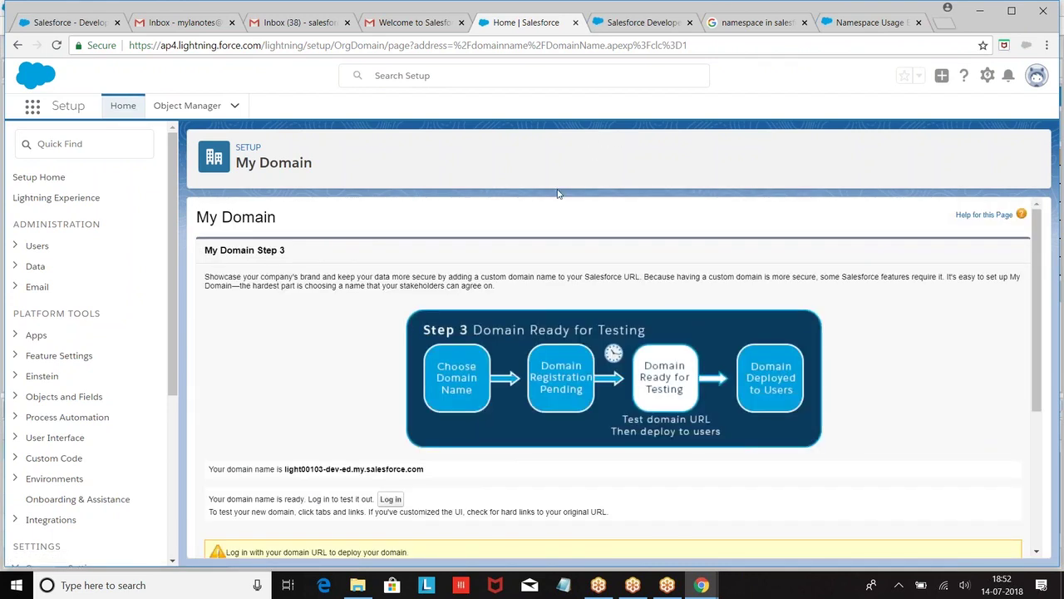
scroll(256, 323, down, 1)
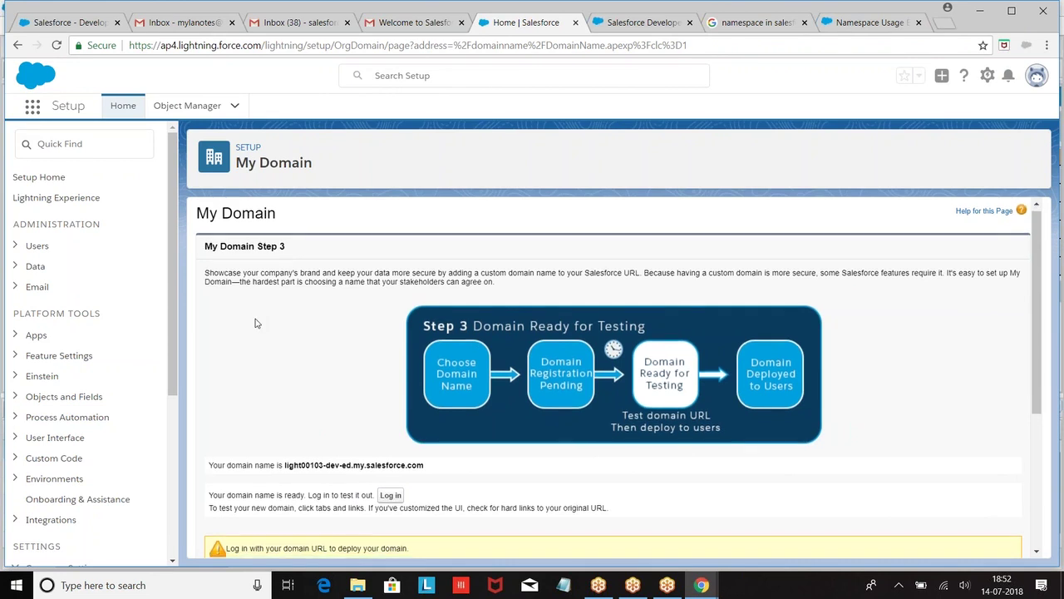
scroll(256, 324, down, 2)
scroll(332, 307, up, 1)
scroll(419, 285, down, 3)
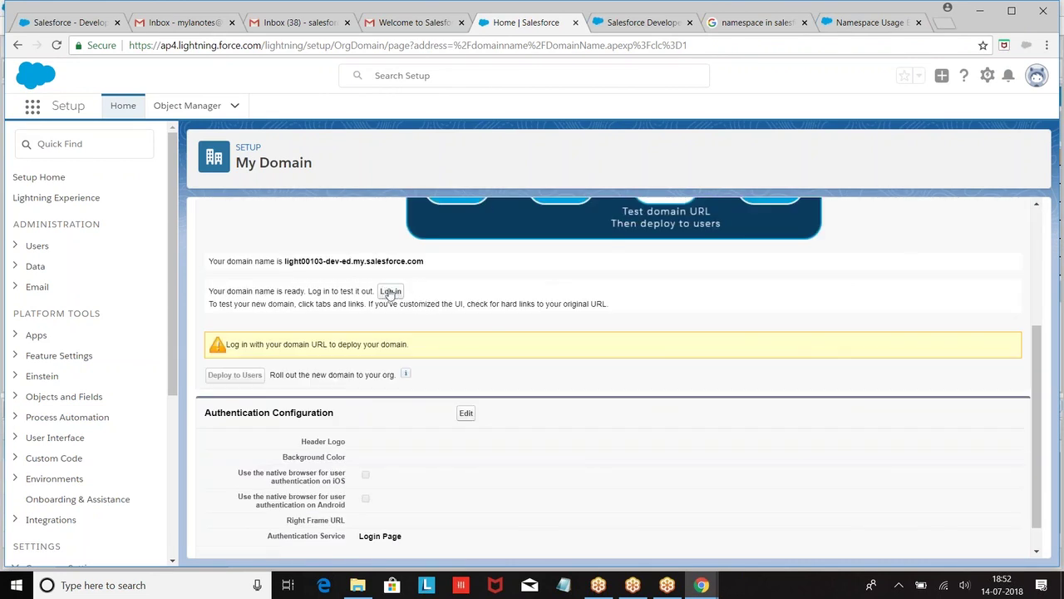
Log in to the new light00103-dev-ed domain in a new tab, skipping phone registration
click(390, 292)
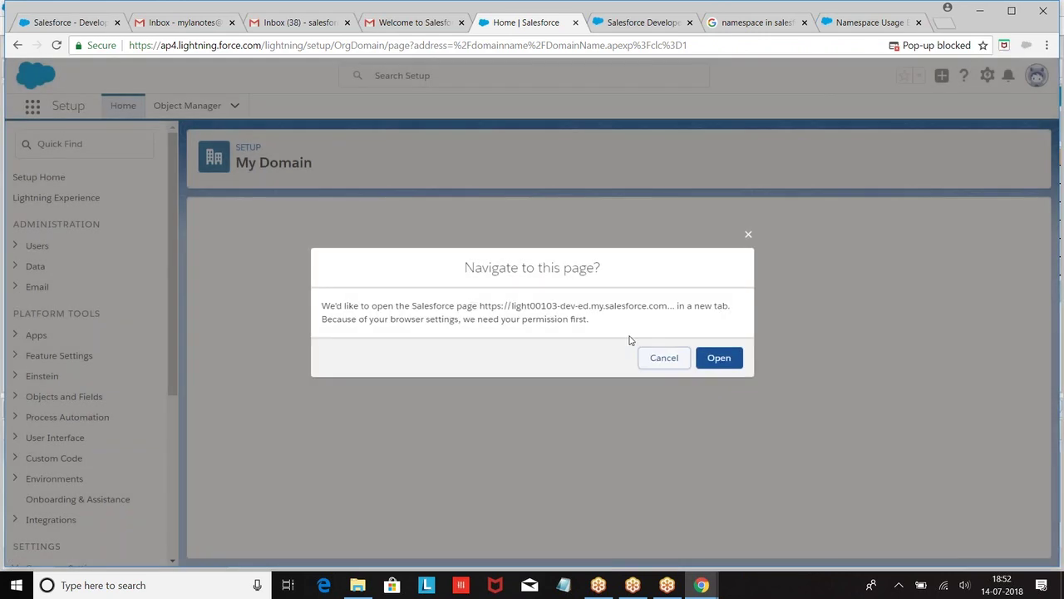
click(719, 358)
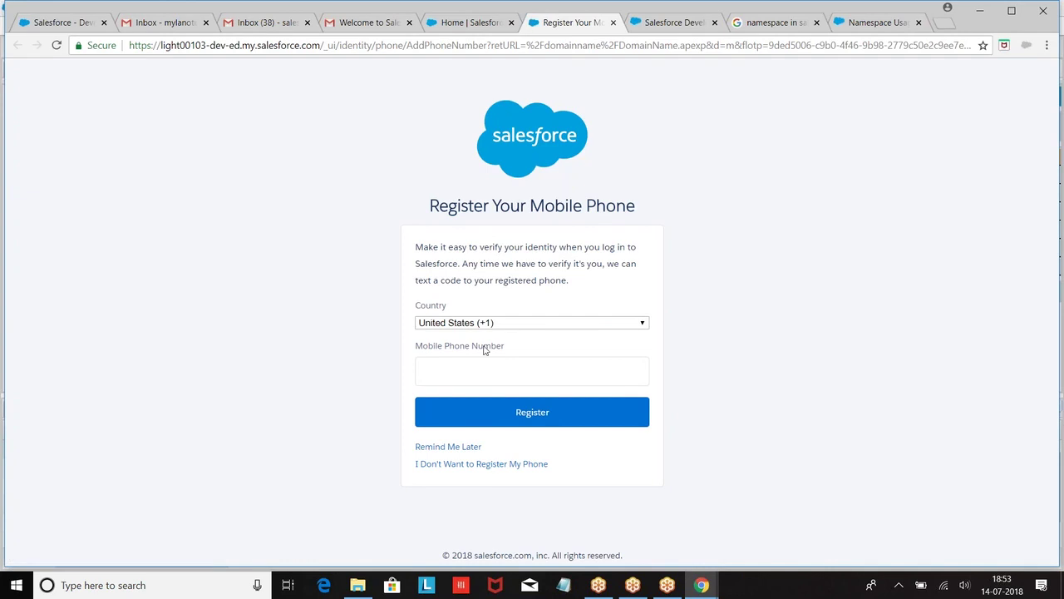
click(473, 469)
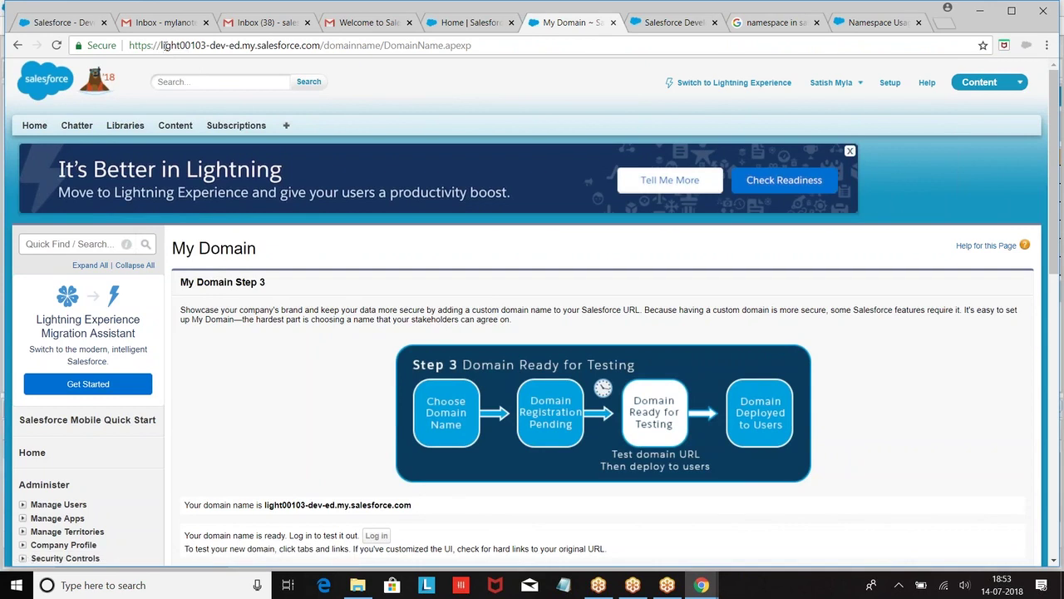
Dismiss the Lightning banner and deploy the light00103-dev-ed domain to users, confirming activation
click(849, 152)
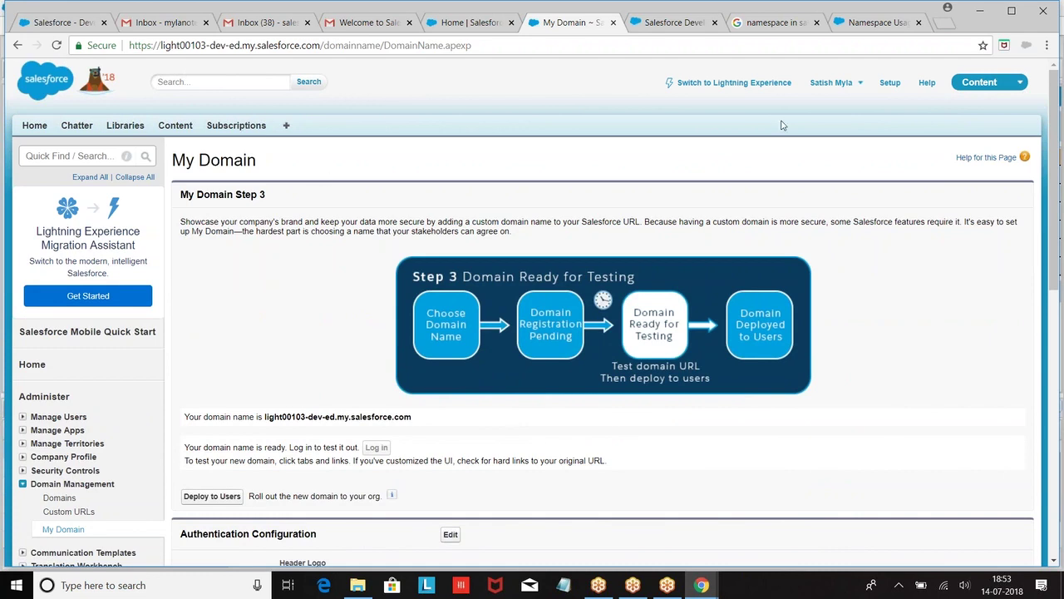
scroll(198, 226, down, 4)
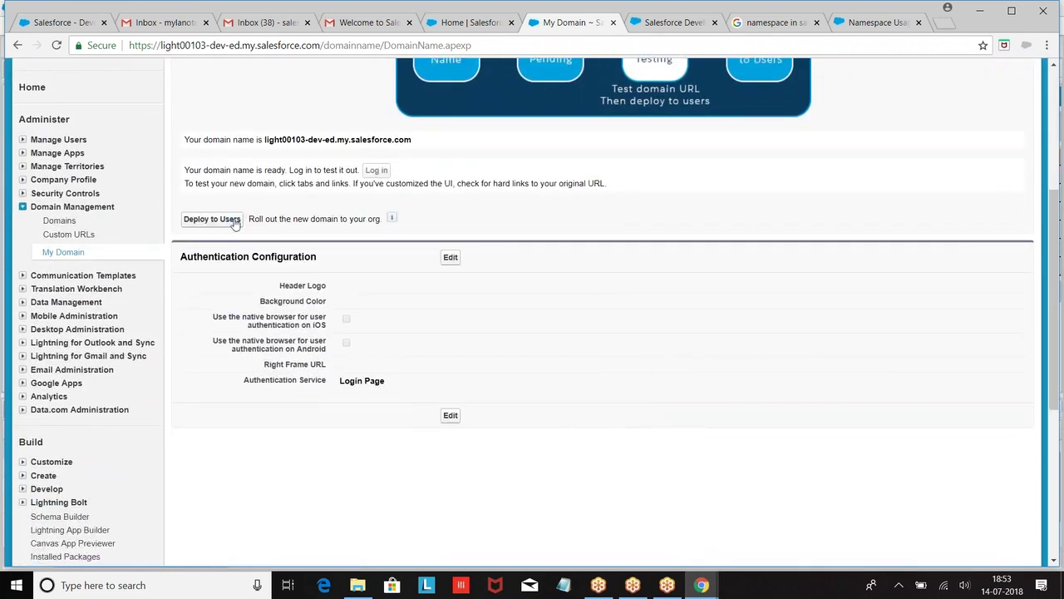
click(192, 221)
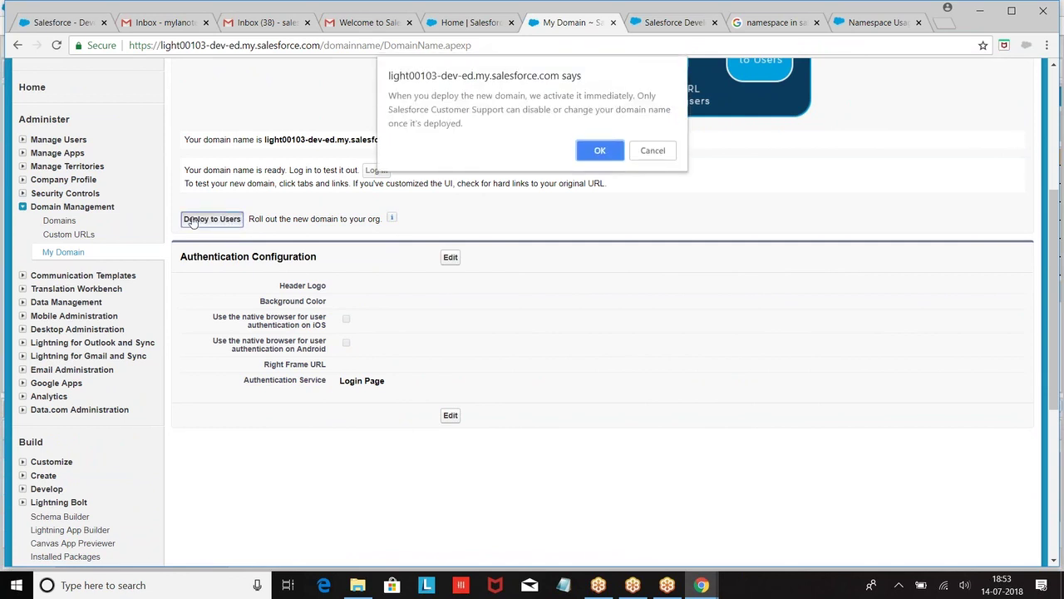
click(597, 156)
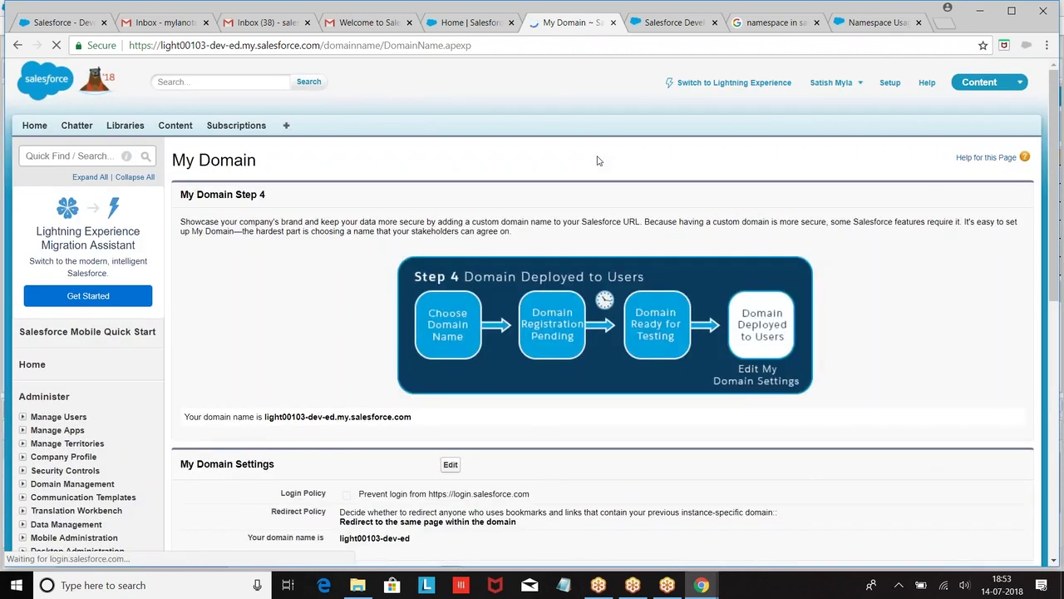
Confirm the deployment and save My Domain settings with the login.salesforce.com restriction left off
scroll(597, 160, down, 3)
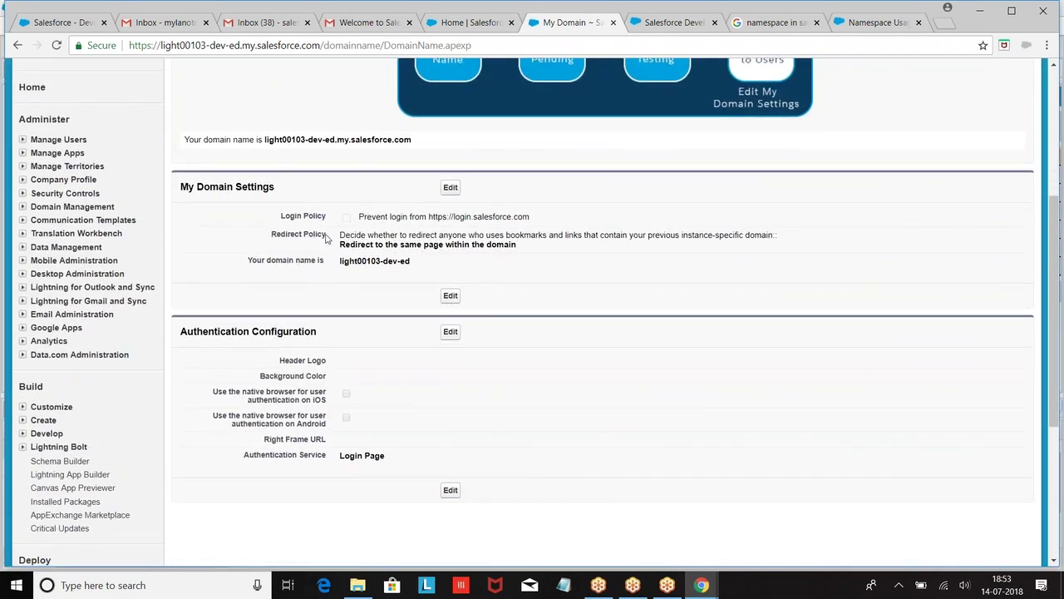
click(450, 187)
click(450, 189)
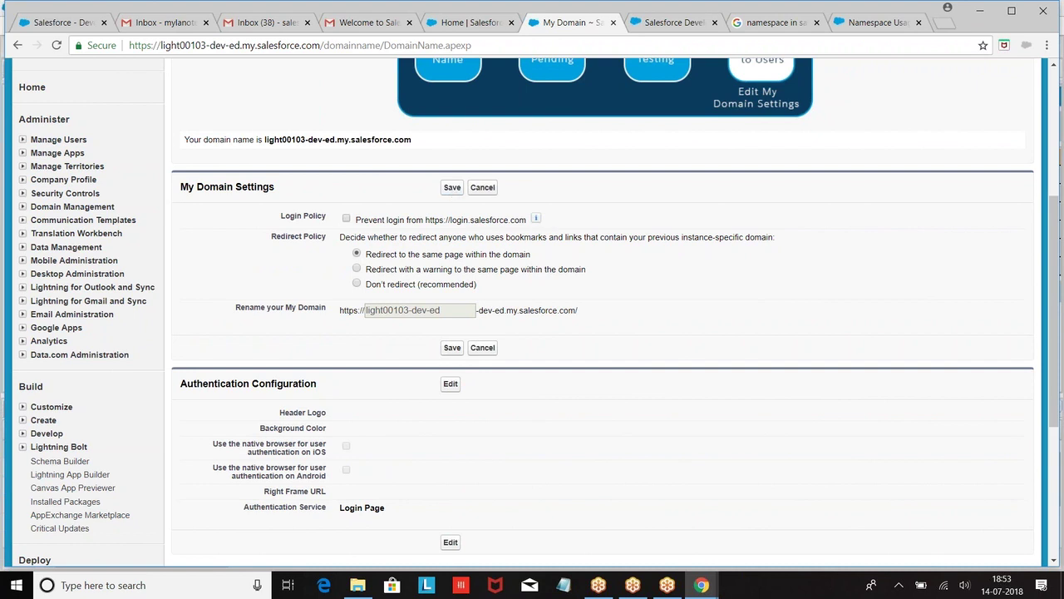
click(345, 218)
click(346, 218)
click(451, 348)
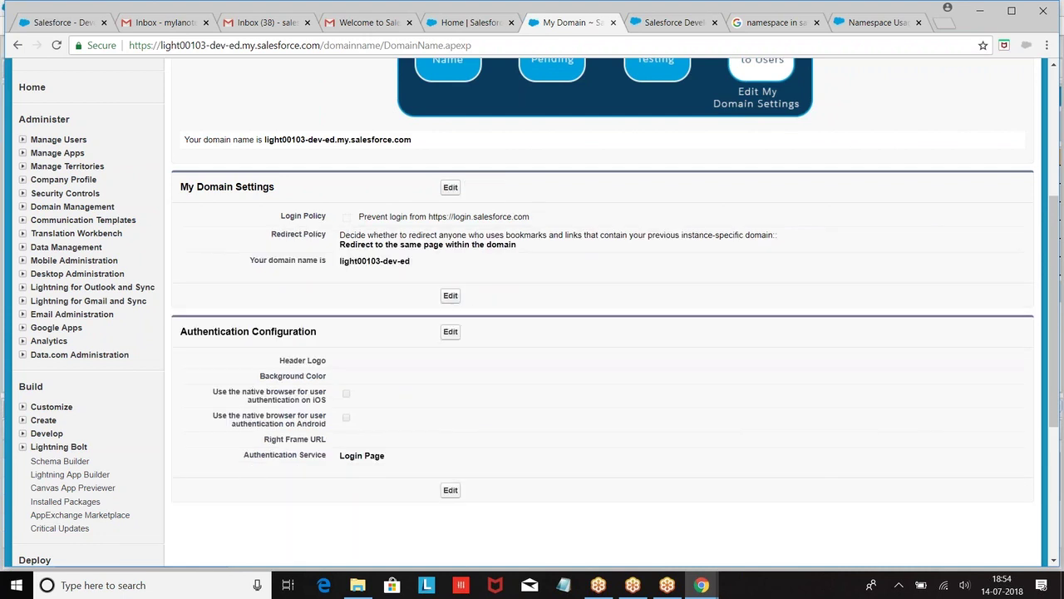
Bring the Developer Console window back to the front
scroll(280, 254, up, 5)
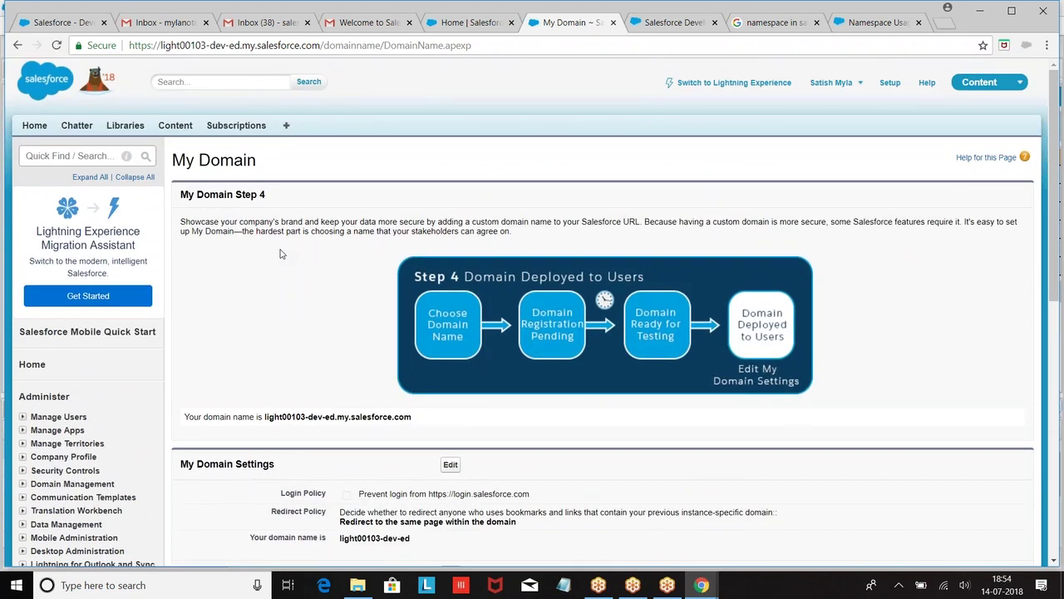
mouse_move(701, 584)
click(914, 511)
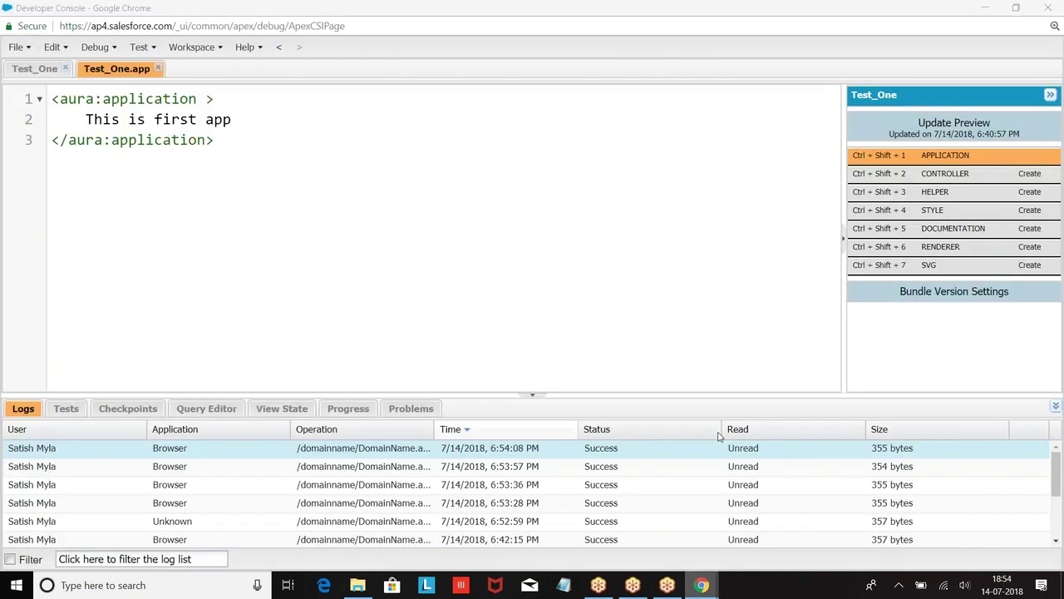
Preview Test_One.app on the light00103 domain, then return to the Developer Console
click(954, 124)
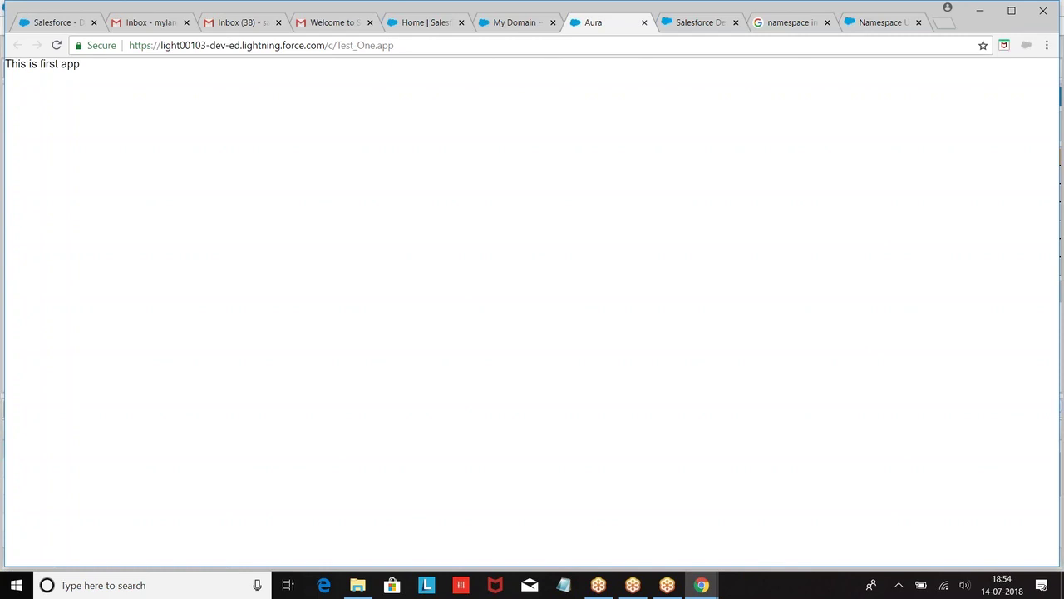
click(564, 584)
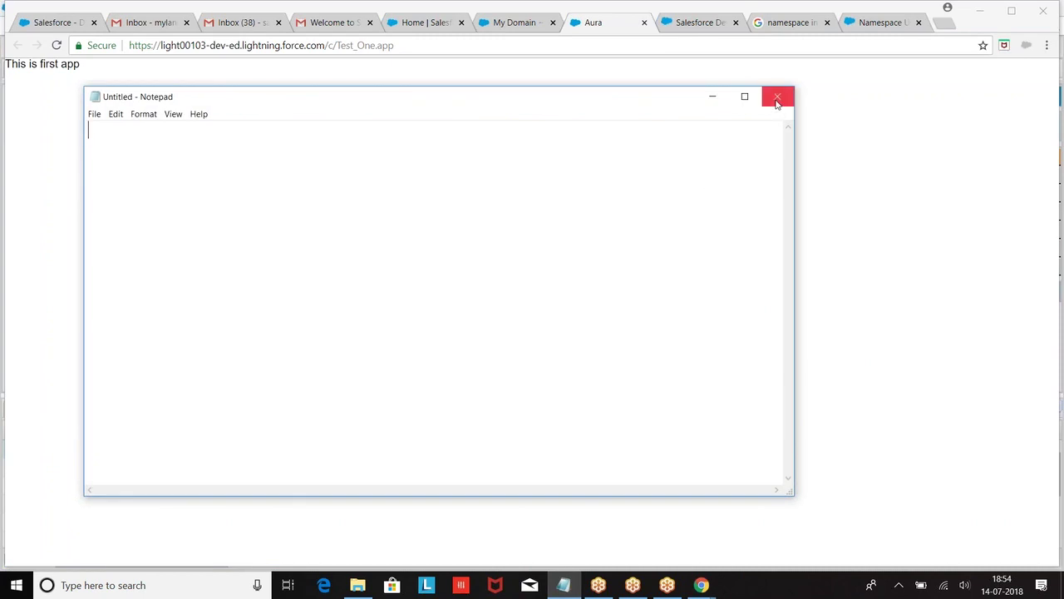
click(777, 97)
mouse_move(700, 587)
click(772, 505)
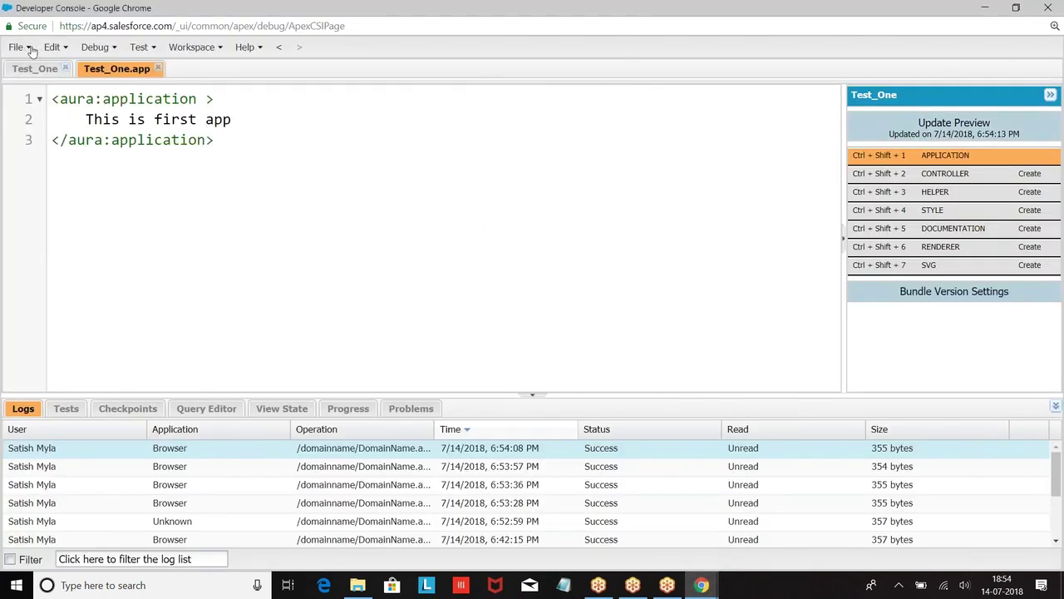
Create a new Visualforce page named Domain_Notes
click(29, 49)
mouse_move(35, 75)
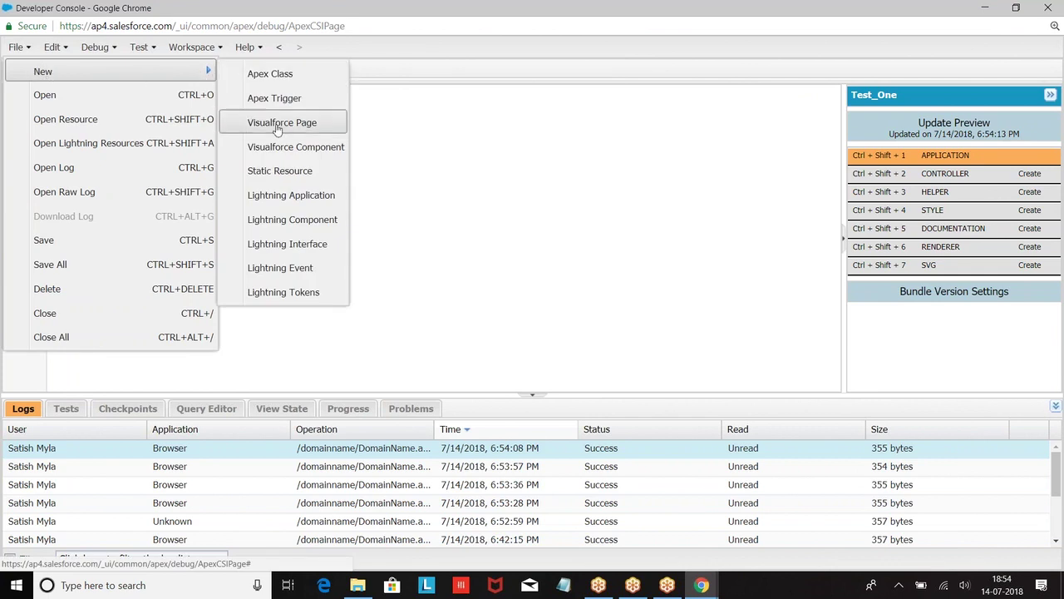
click(278, 123)
text(Domain_Note)
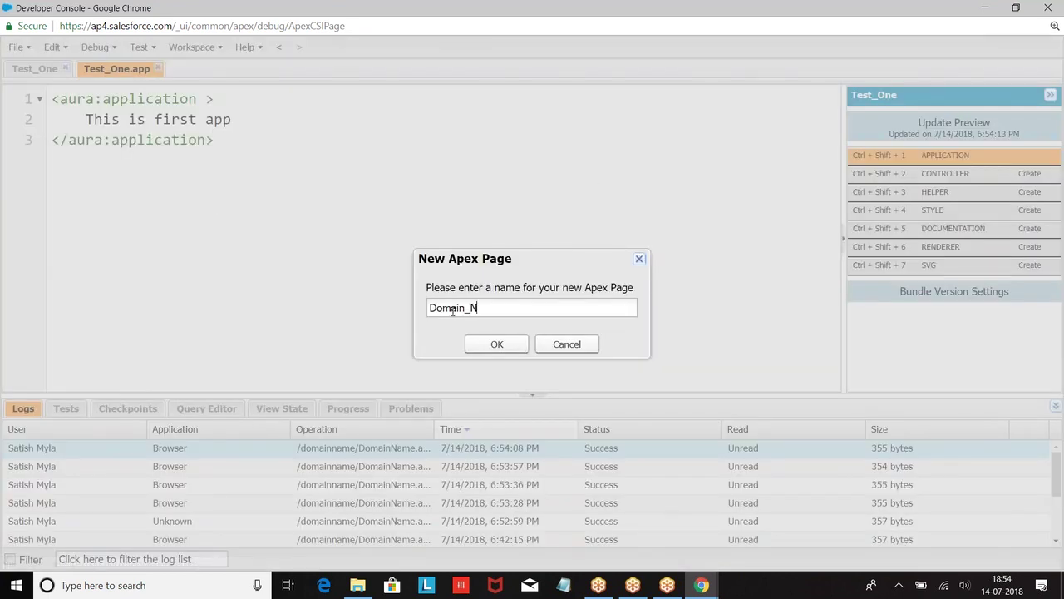
key(Return)
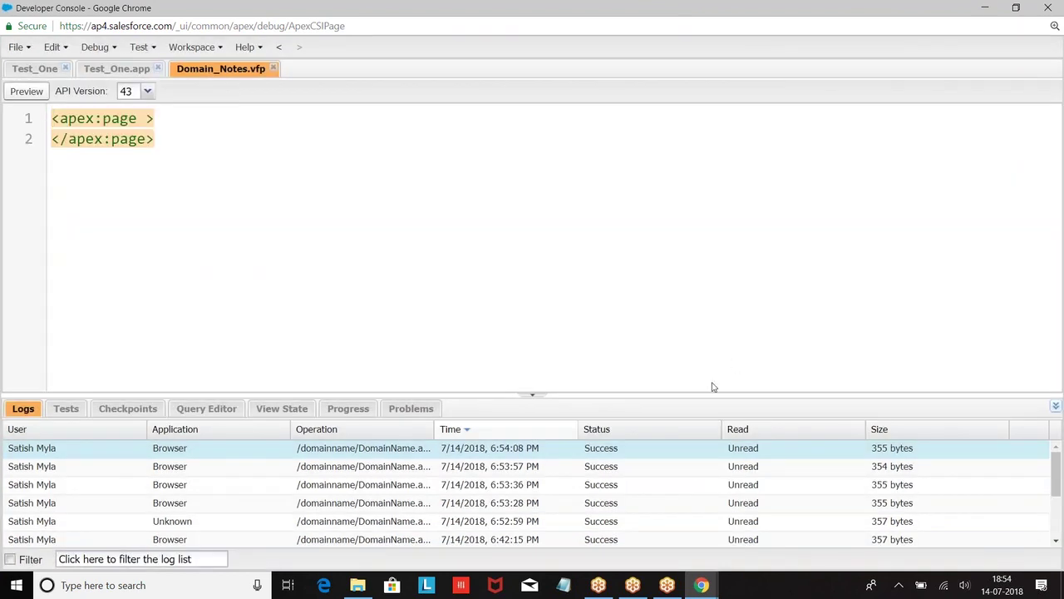
Collapse the Logs panel and add the heading 'Steps to create domain' inside <apex:page>
click(533, 397)
click(185, 121)
key(Return)
text(Steps to )
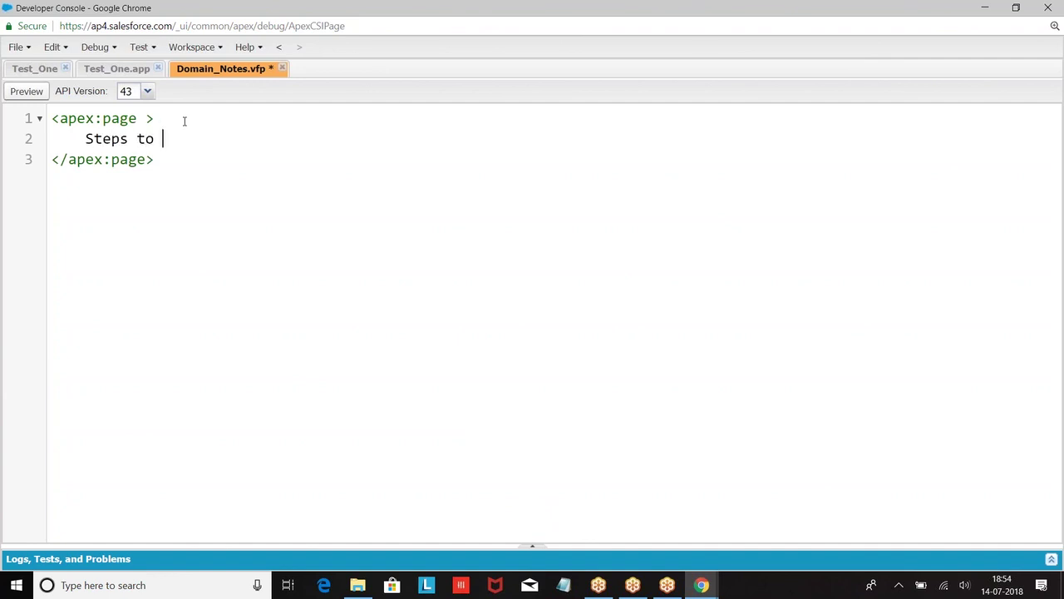
text(create domain)
key(Return)
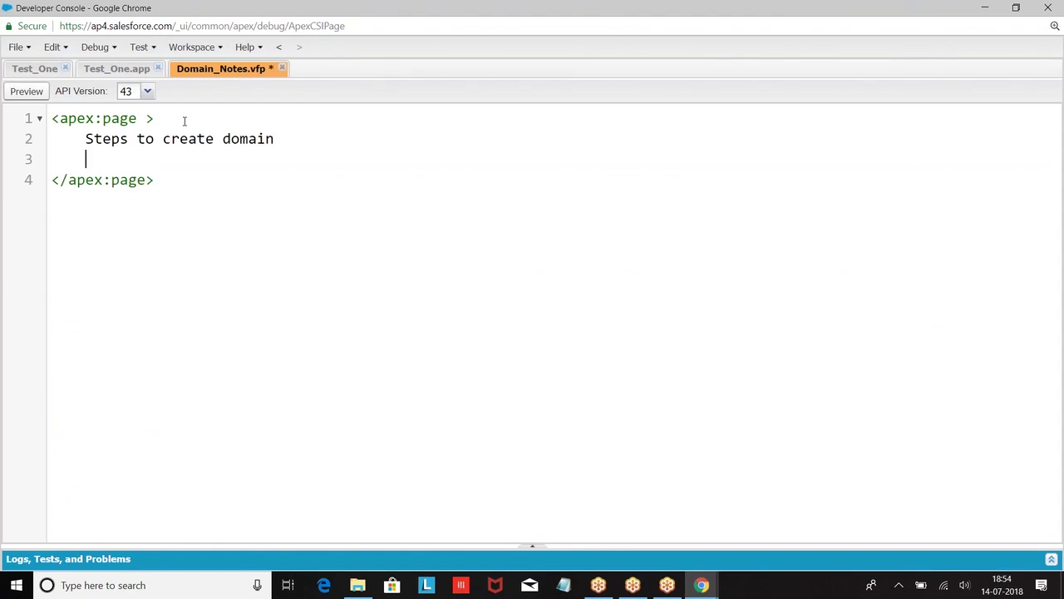
key(Return)
Add a 'Classic :' section heading below the title
text(Setup)
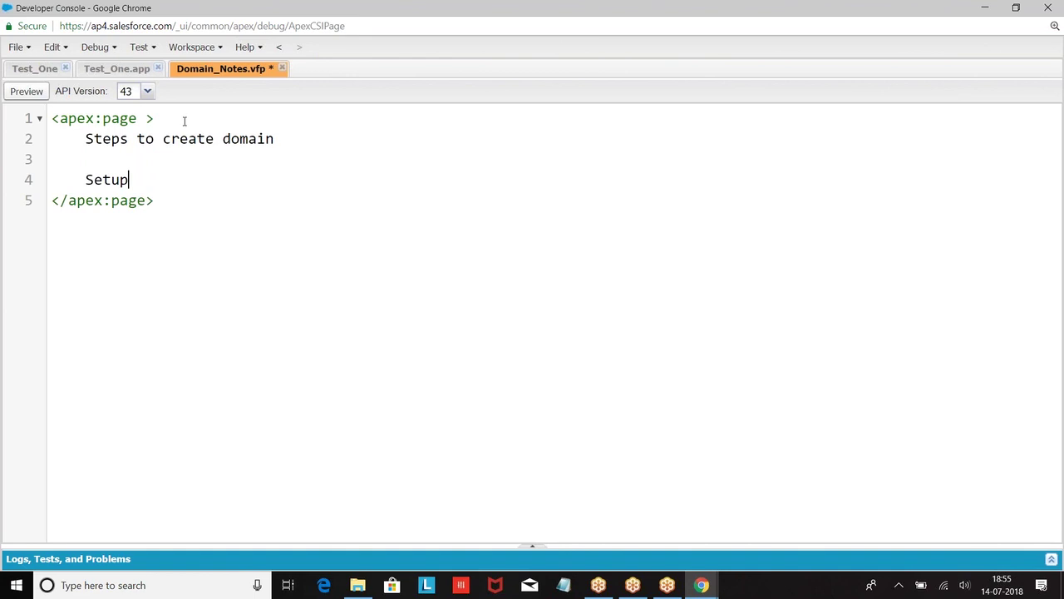
key(BackSpace)
key(BackSpace)
key(BackSpace)
key(BackSpace)
key(BackSpace)
key(BackSpace)
key(BackSpace)
key(BackSpace)
key(BackSpace)
key(Tab)
text(Setpe)
key(BackSpace)
key(BackSpace)
key(BackSpace)
key(BackSpace)
key(BackSpace)
key(BackSpace)
text(Setup)
key(Return)
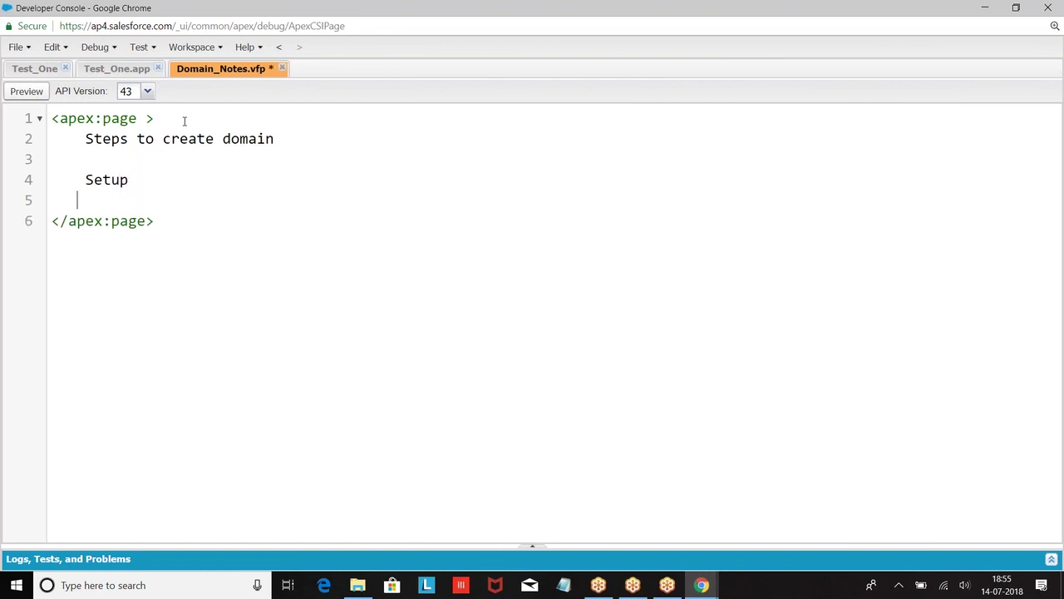
key(BackSpace)
key(BackSpace)
key(BackSpace)
key(BackSpace)
key(BackSpace)
key(BackSpace)
key(BackSpace)
text(Classic)
key(BackSpace)
key(BackSpace)
key(BackSpace)
text(sic :)
key(Return)
Under Classic, list 'Setup', '|---> Adminster' and '|---> Domain Manage' lines
text(Set)
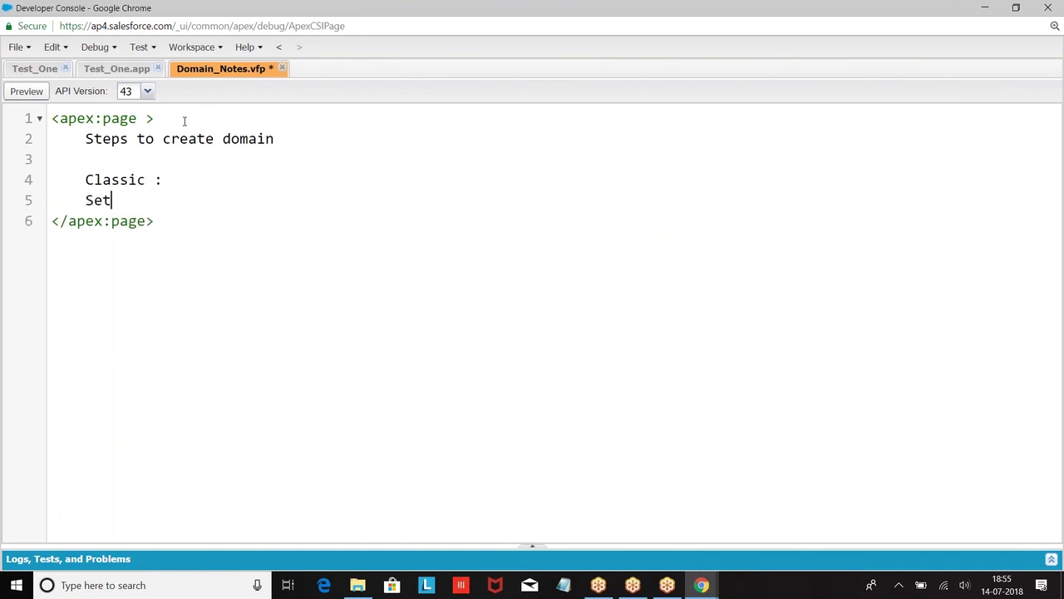
text(up)
key(Return)
key(Tab)
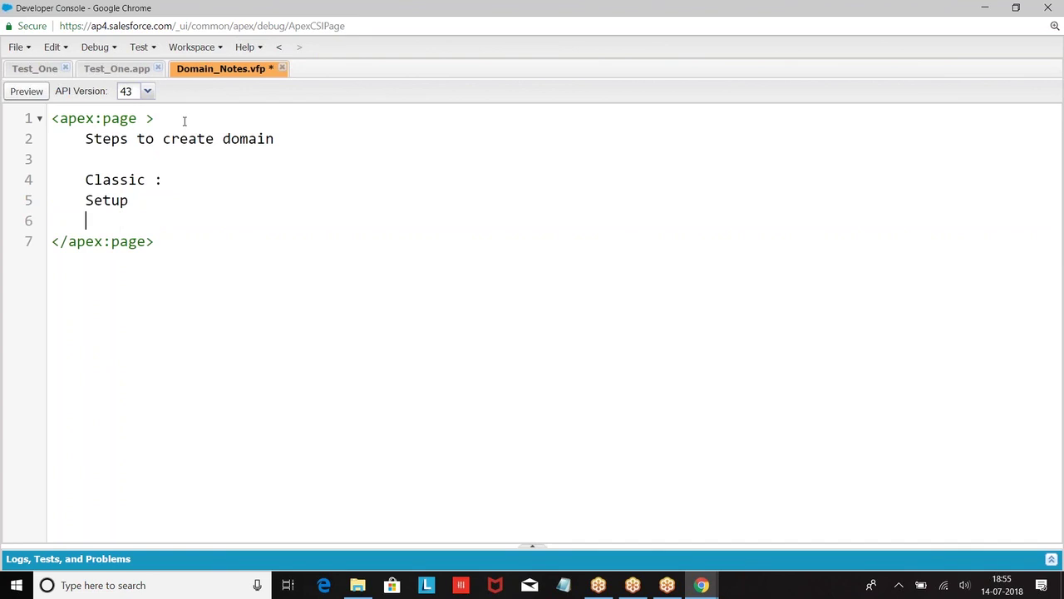
text(|--->)
text( B)
key(BackSpace)
text(Adminster)
key(Return)
key(Tab)
key(Tab)
key(BackSpace)
key(BackSpace)
key(BackSpace)
text(|---> Dw)
key(BackSpace)
text(omain Managee)
key(BackSpace)
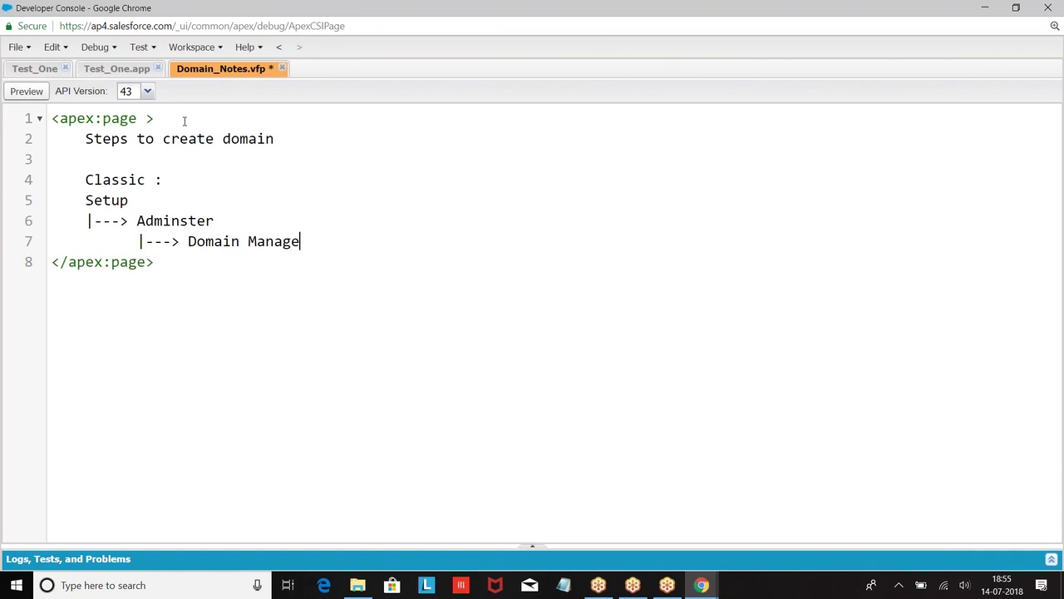
Complete 'Domain Management' and add indented '|---> My Domain' and '|--->Enter Domain Name' lines
text(ment)
key(Return)
key(Tab)
key(Tab)
key(Tab)
text(|---> )
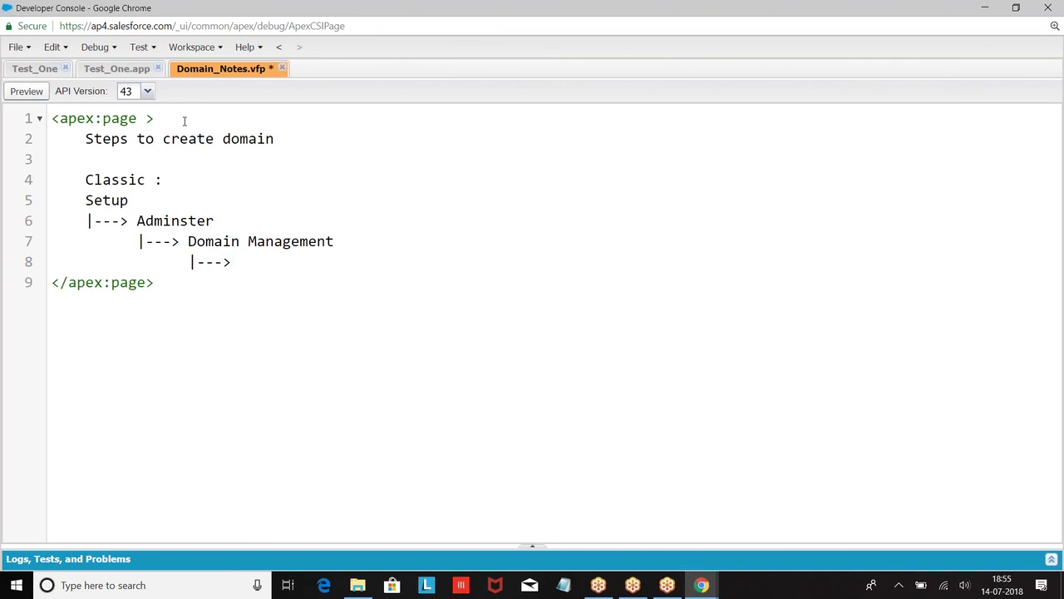
text(My Doam)
key(BackSpace)
key(BackSpace)
text(main)
key(Return)
key(Tab)
key(Tab)
key(Tab)
key(Tab)
text(|--->En)
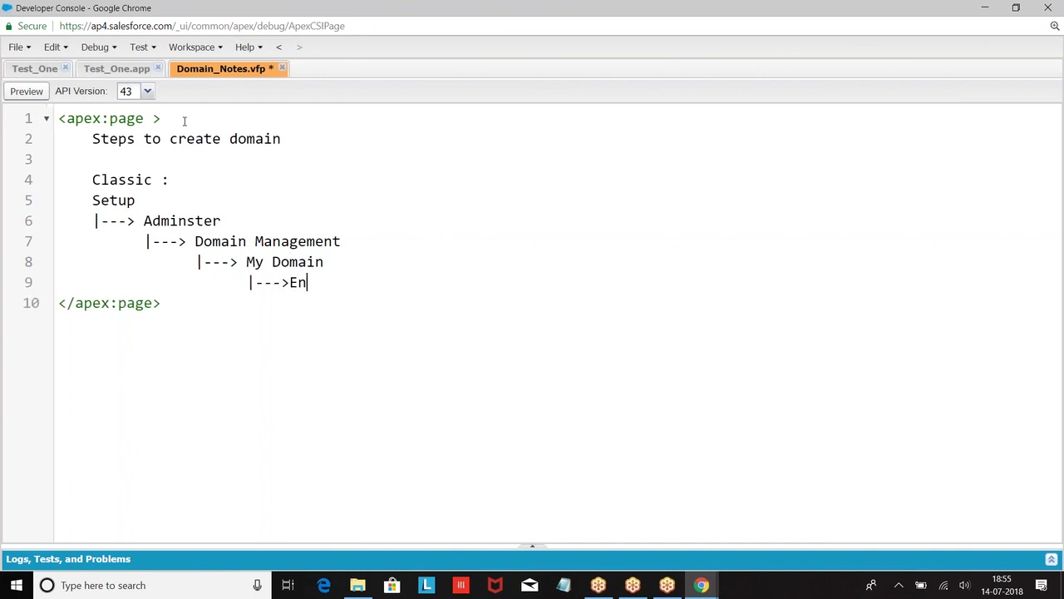
text(ter Domain Nae)
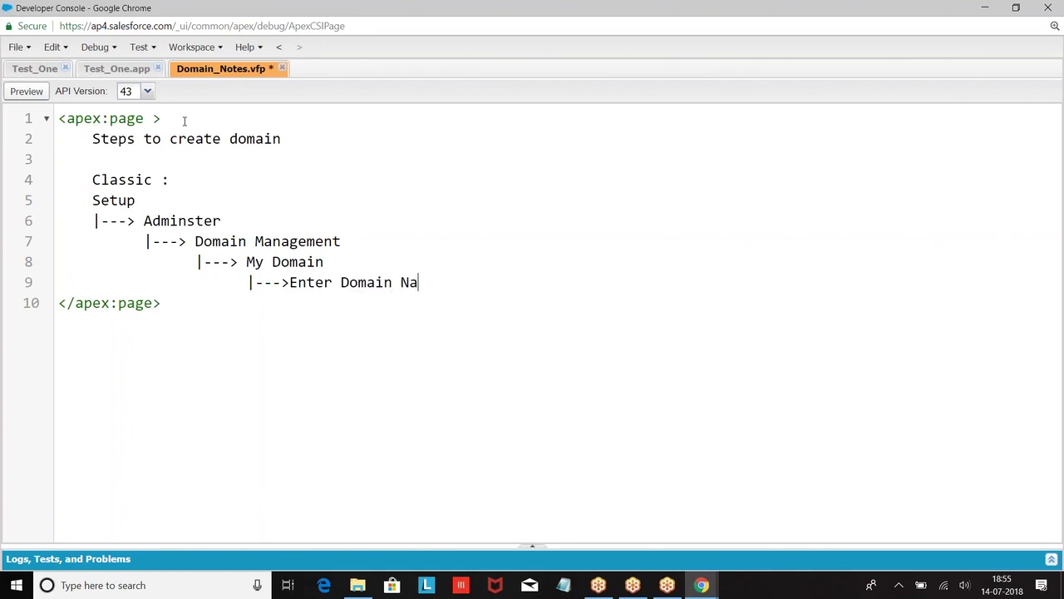
key(BackSpace)
key(BackSpace)
text(me)
Add indented '|--->Check the availability' and '|--->Register' lines below
key(Return)
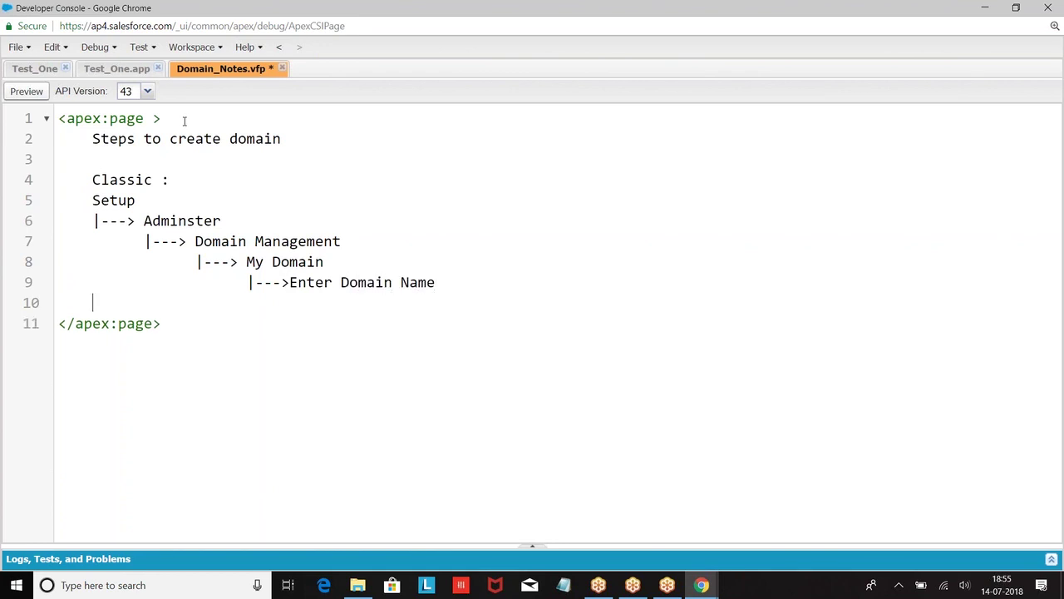
key(Tab)
key(Tab)
key(Tab)
key(BackSpace)
key(Return)
key(Tab)
key(BackSpace)
key(BackSpace)
key(BackSpace)
key(BackSpace)
key(BackSpace)
text(|--->Check the availability)
key(Return)
key(Tab)
key(Tab)
key(Tab)
key(Tab)
key(Tab)
key(Tab)
text(|---)
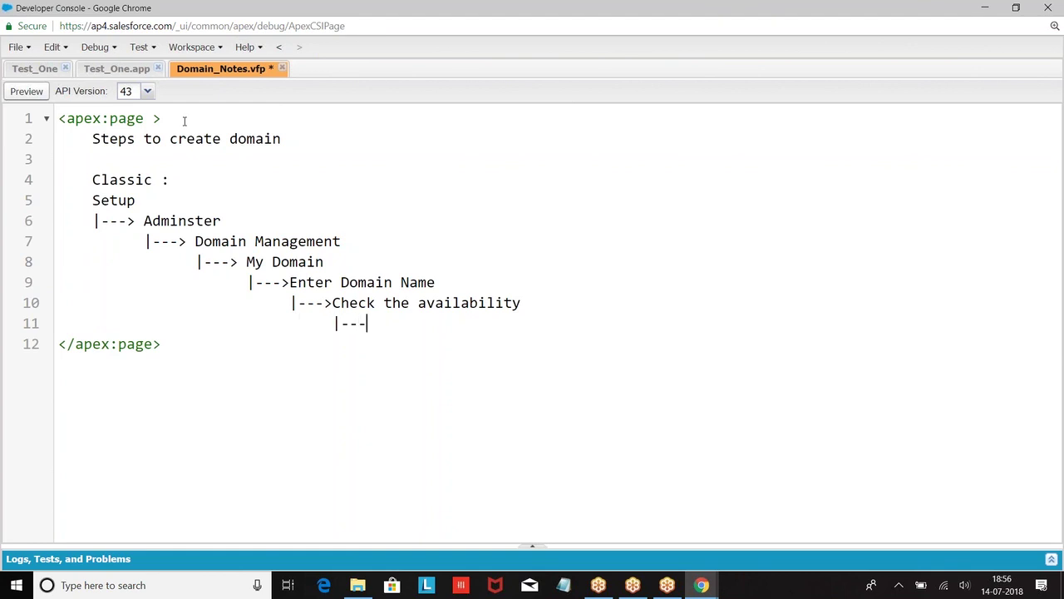
text(>Register)
key(Return)
key(Return)
Write 'Step 1: Once the domain activated click on Lggin and verify'
text(Ste)
key(BackSpace)
text(p 1: )
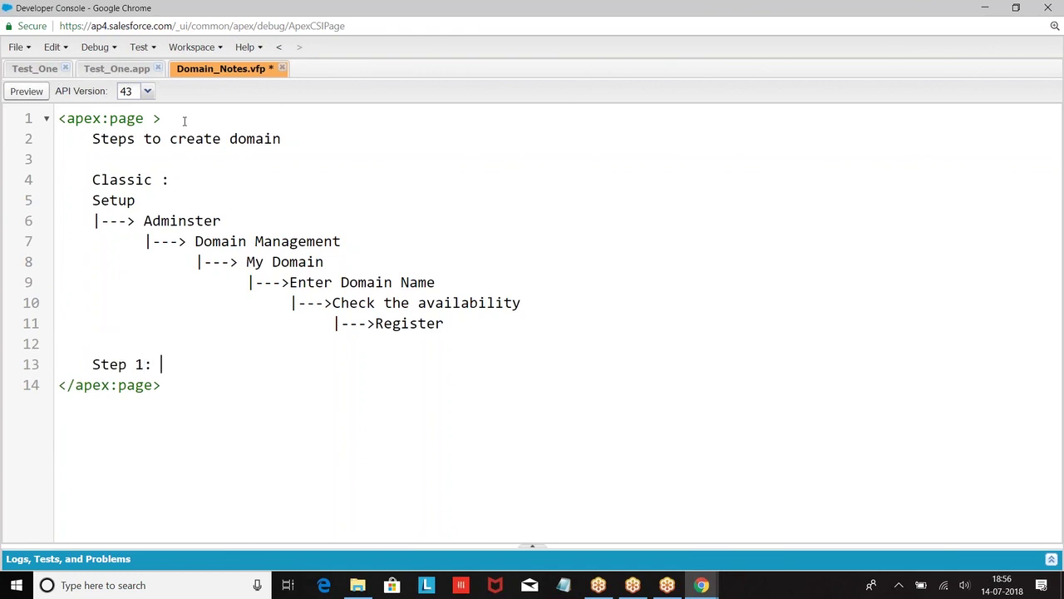
text(Once the domain acit)
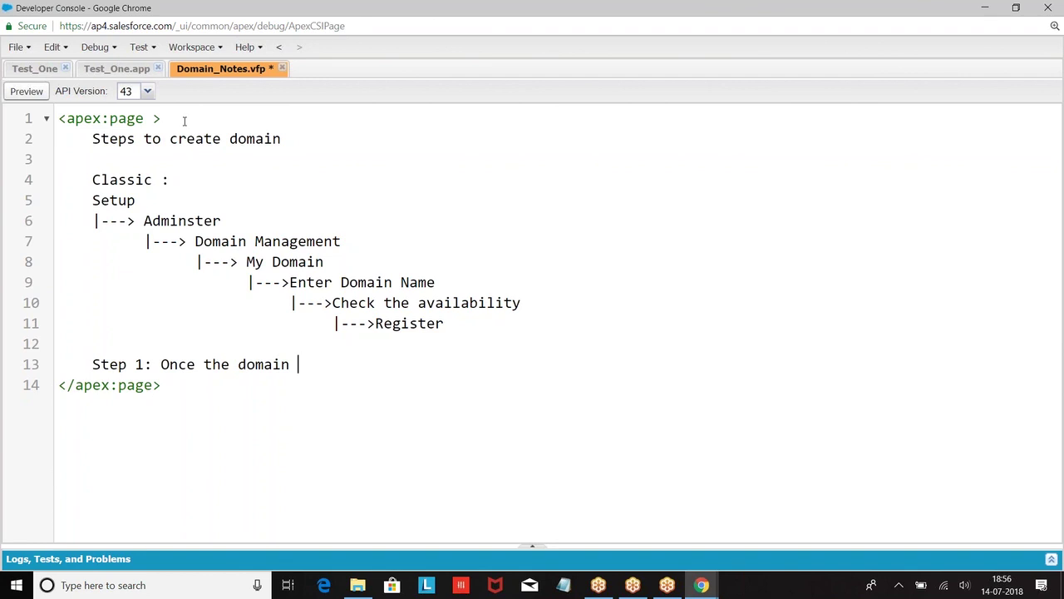
key(BackSpace)
key(BackSpace)
text(tivated cli)
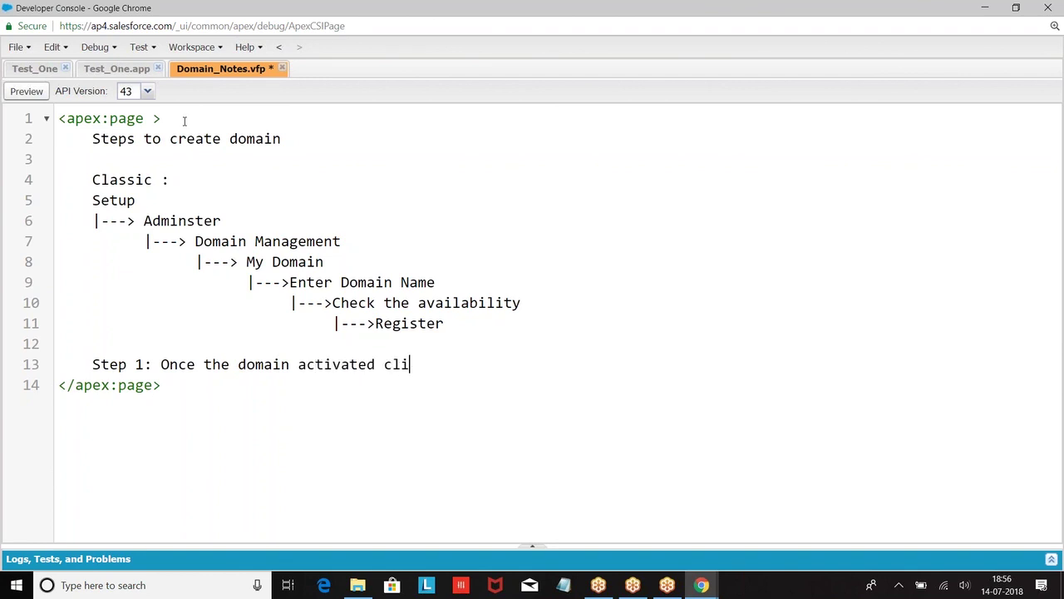
text(ck on Lggin and verify)
Add 'Step 2: Click on Deploy to Allusers' and begin a Lightning heading
key(Return)
text(Ste)
key(BackSpace)
text(p 2: Click on Depl)
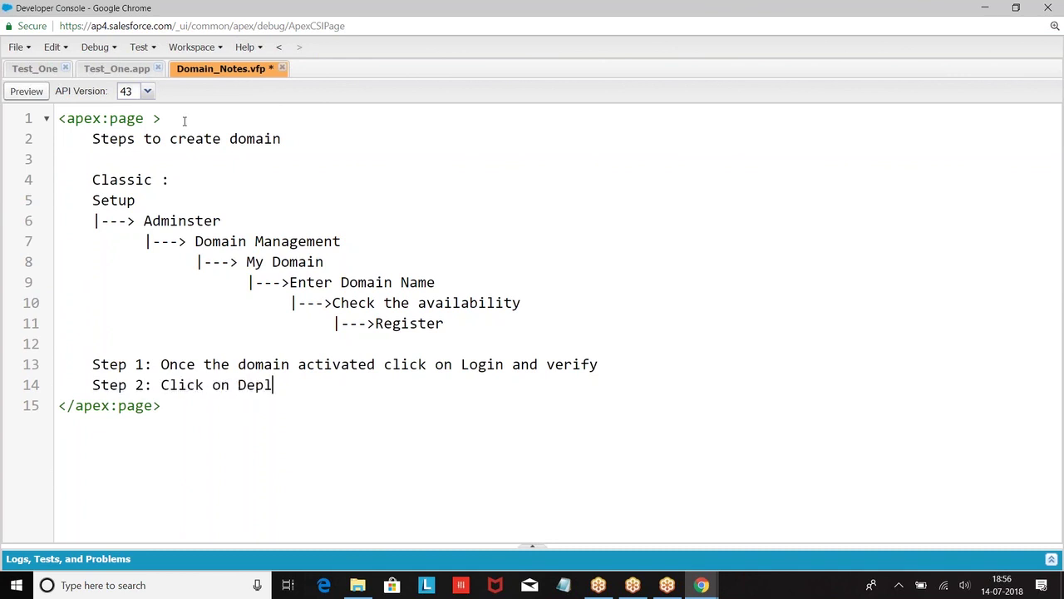
text(oy to Allusers)
key(Return)
key(Return)
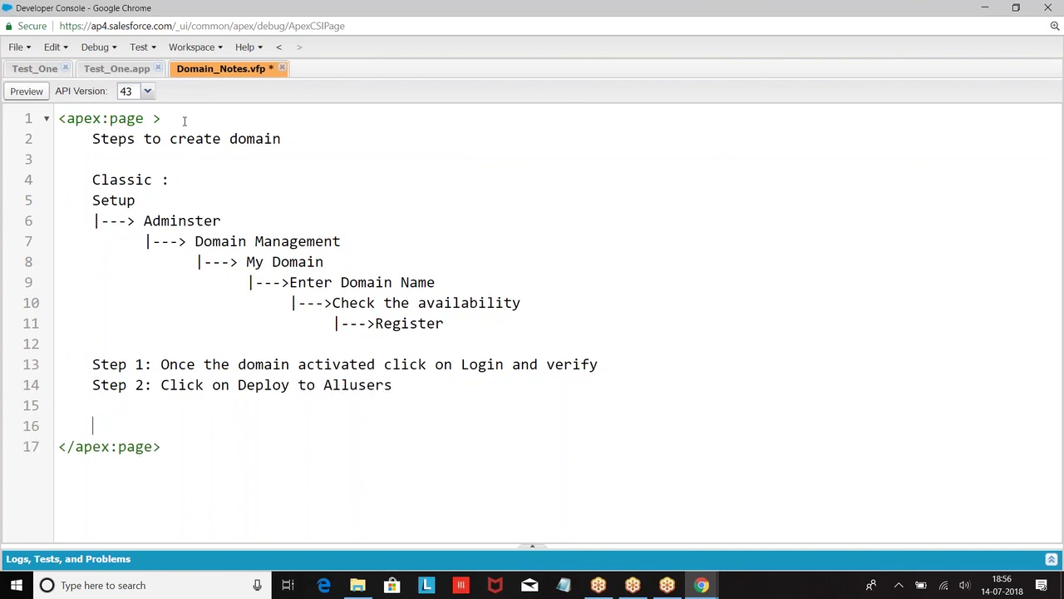
text(Lighting)
key(BackSpace)
key(BackSpace)
key(BackSpace)
key(BackSpace)
Finish the 'Lightning' heading, then close the developer signup tab in Chrome
text(ning)
mouse_move(701, 584)
click(632, 514)
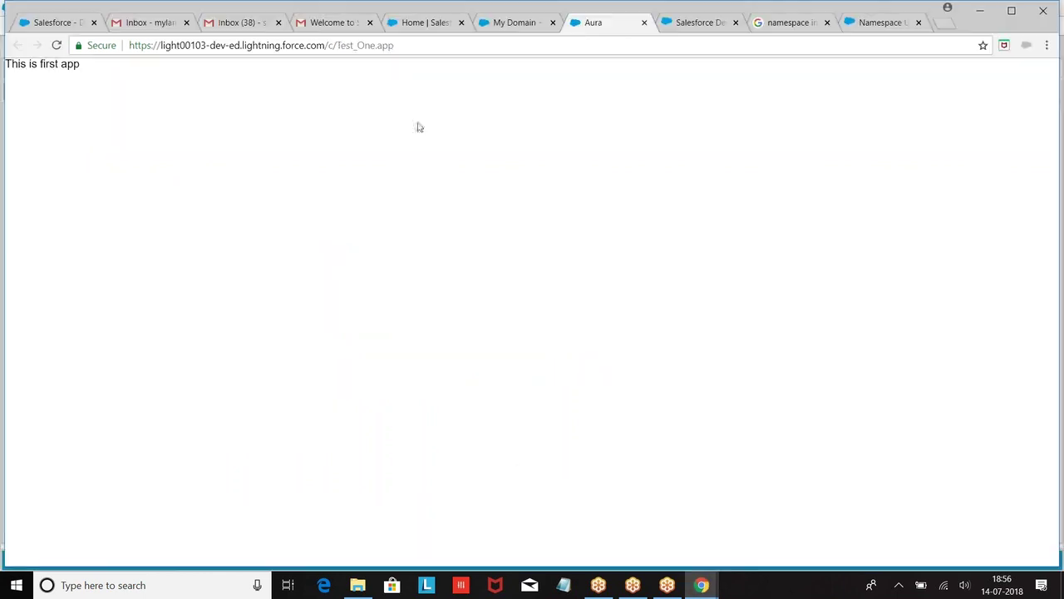
click(690, 23)
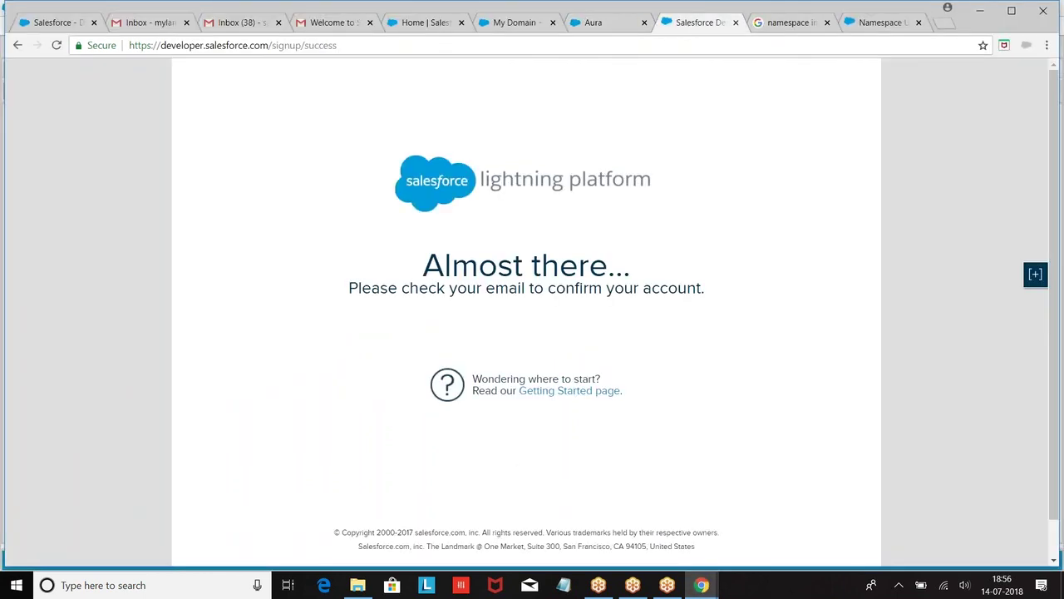
click(735, 23)
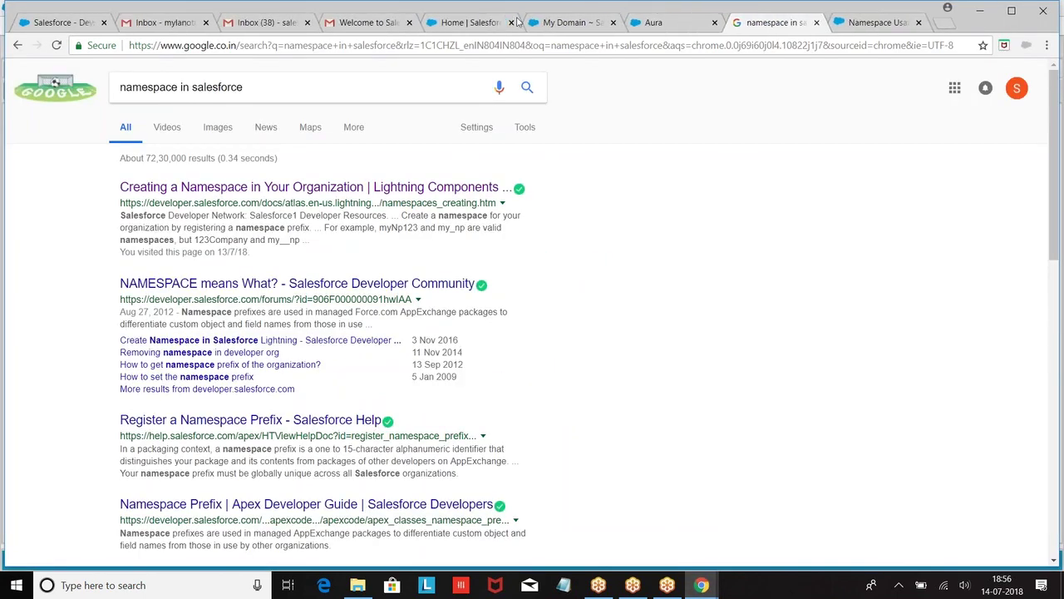
Check the Setup gear menu on the My Domain page, then head back to the Developer Console
click(582, 23)
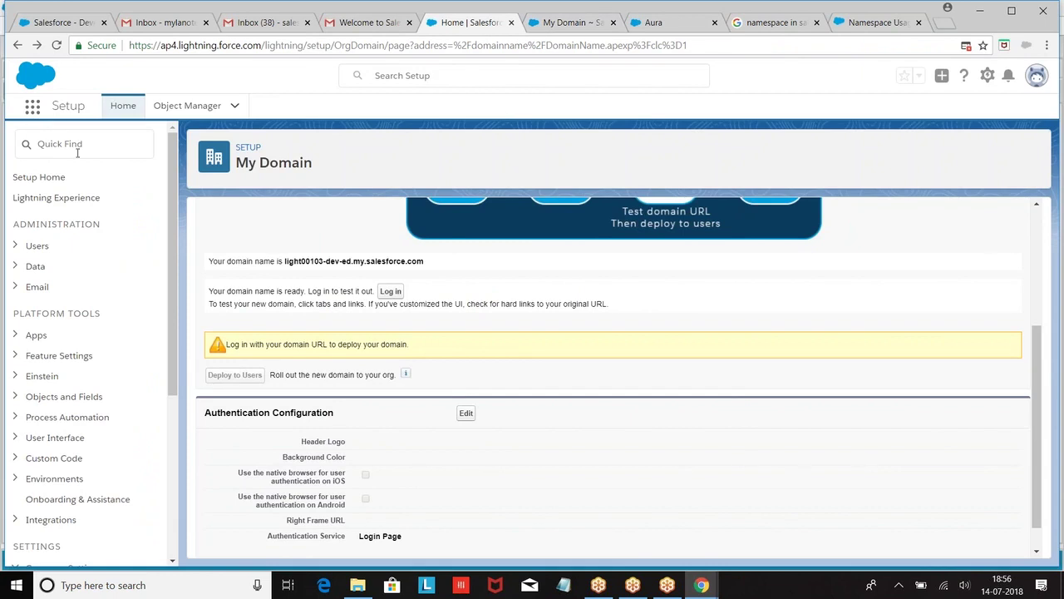
click(988, 77)
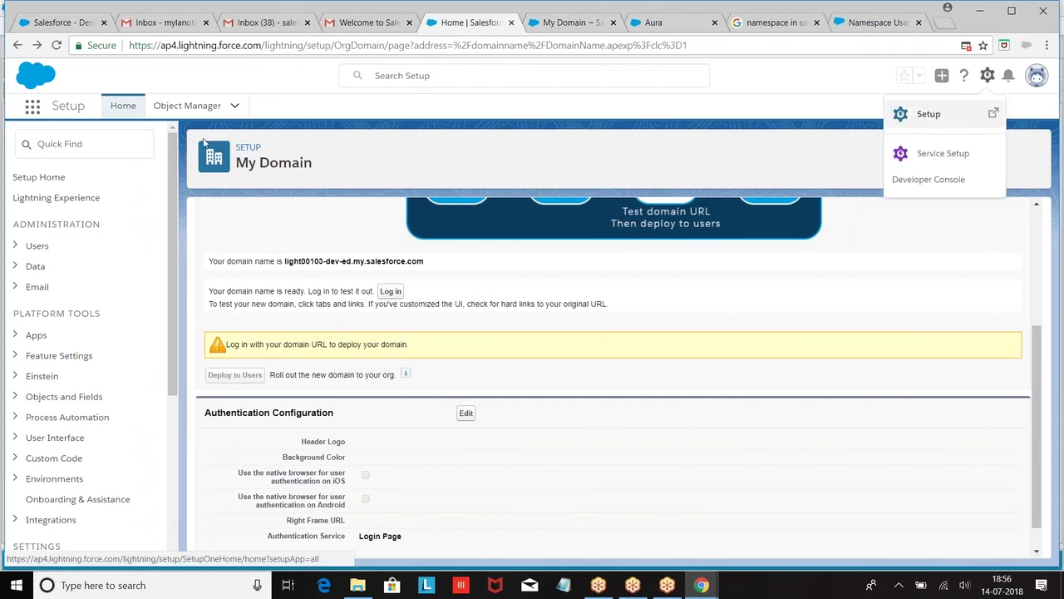
scroll(95, 242, down, 3)
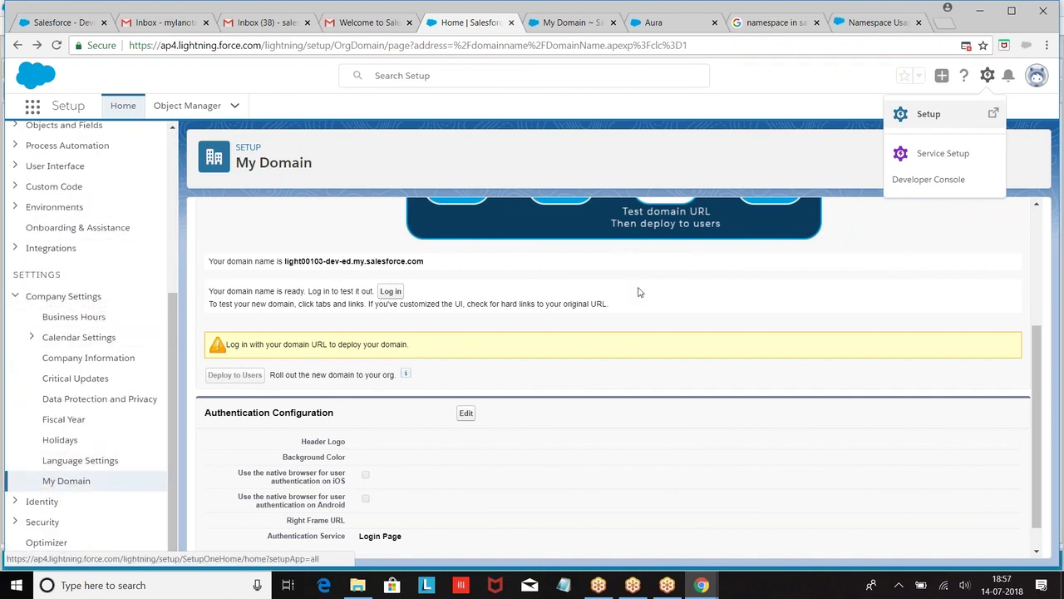
click(702, 585)
Type the indented Lightning path Setup › Settings › Company Settings › My Domain under 'Lightning :'
click(799, 514)
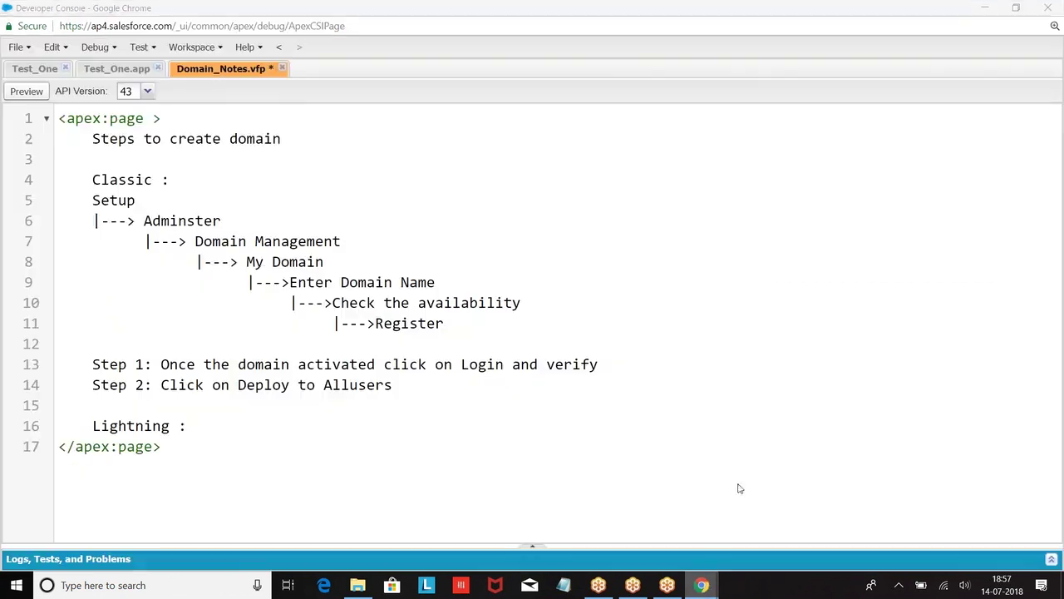
key(Return)
key(Tab)
key(BackSpace)
text(Setup)
key(Return)
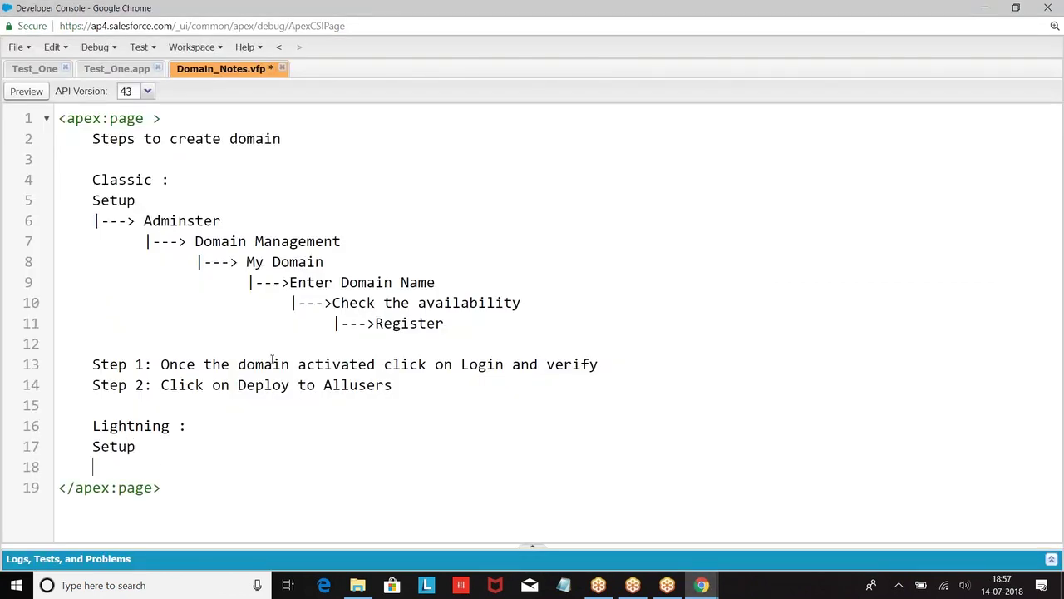
text(|--->Settings)
key(Return)
key(Tab)
text(|---)
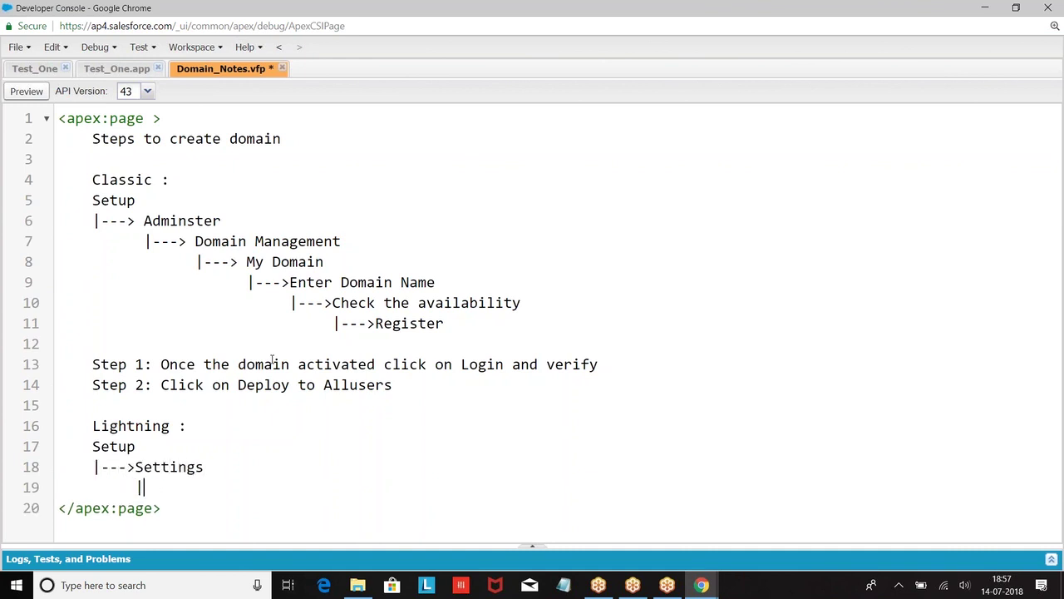
text(>Company Settings)
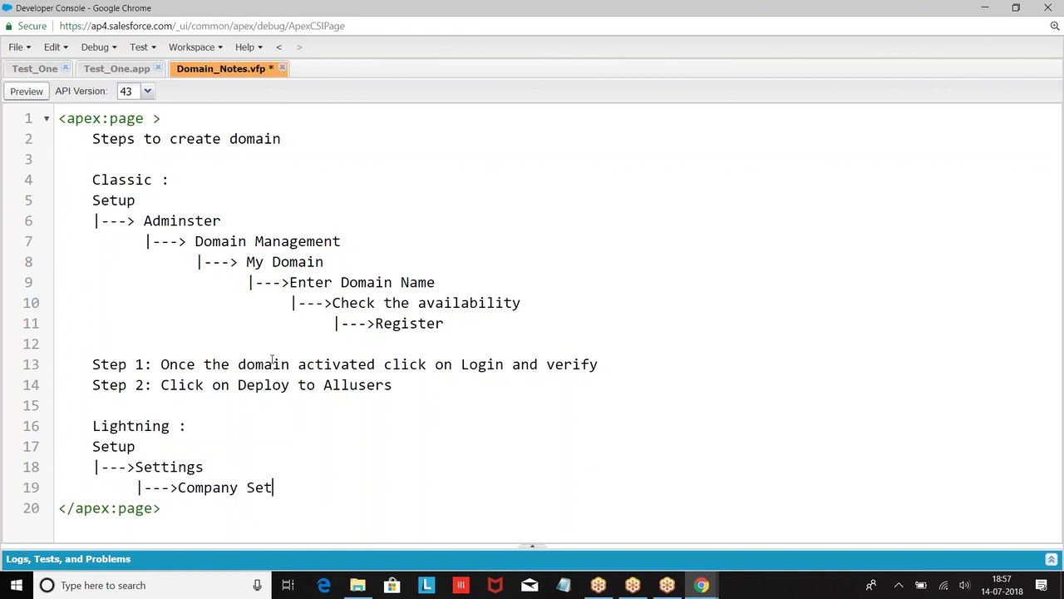
key(Return)
key(Tab)
key(Tab)
text(|---> )
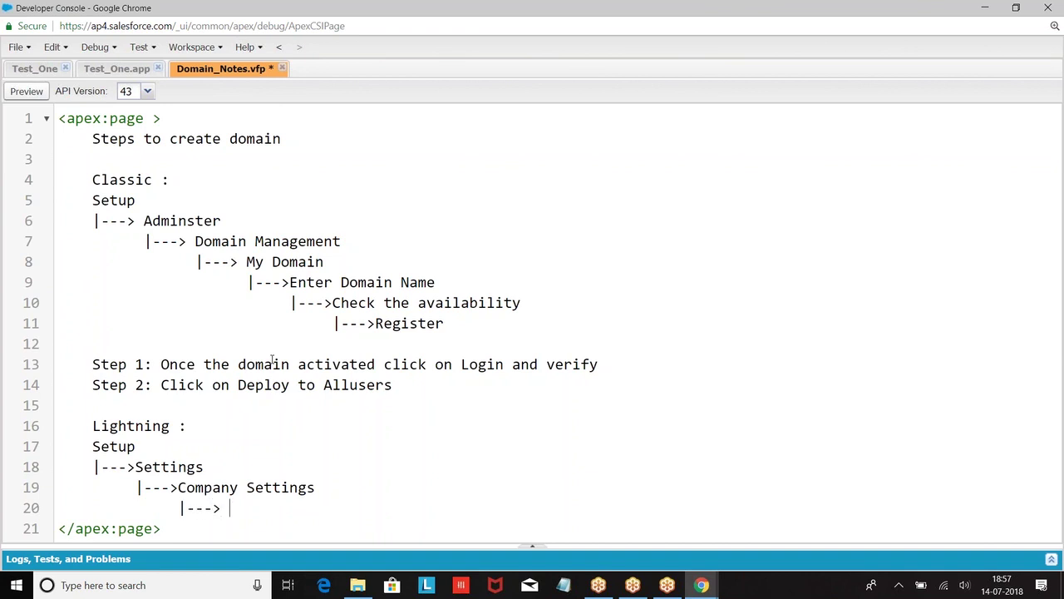
text(MyDoa)
key(BackSpace)
key(BackSpace)
key(BackSpace)
text(Domain)
key(Return)
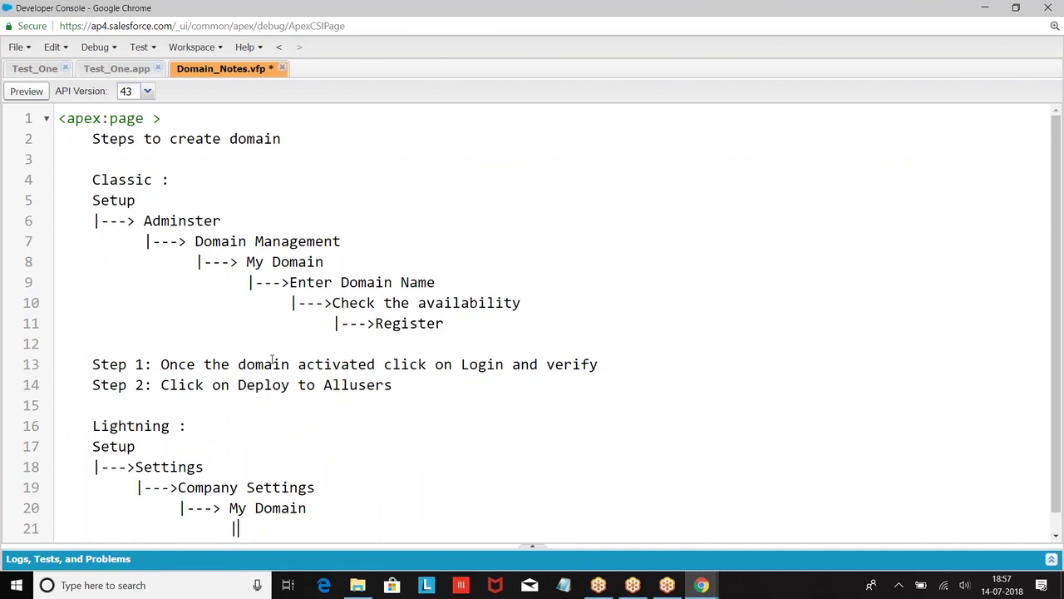
Copy lines 9–14 (domain name through Step 2) under My Domain, remove the doubled bar, and add blank lines
scroll(272, 359, down, 1)
drag(250, 263, 388, 372)
key(ctrl+c)
click(242, 500)
key(ctrl+v)
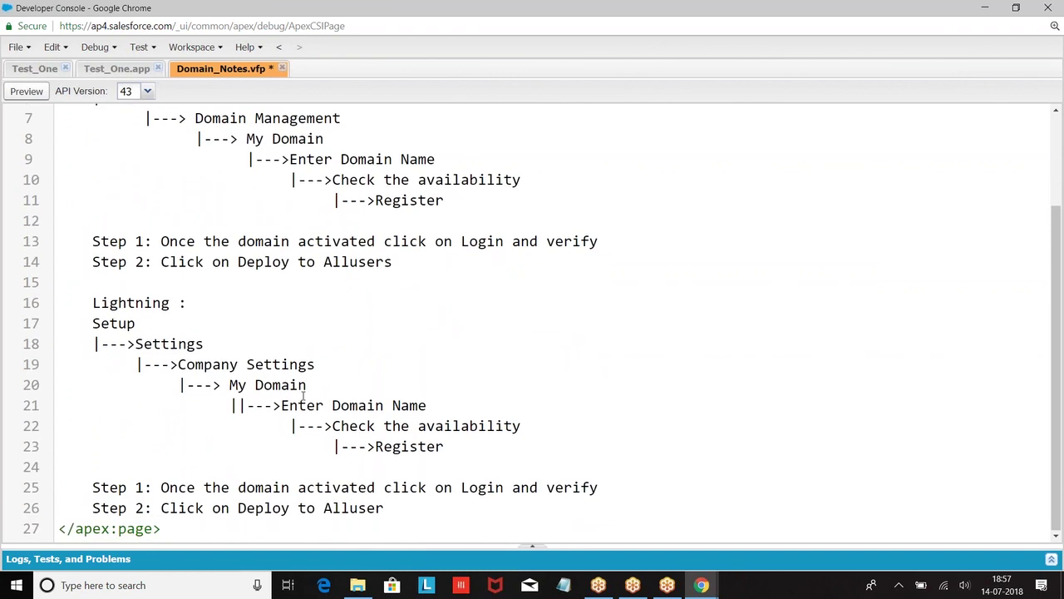
click(238, 407)
key(BackSpace)
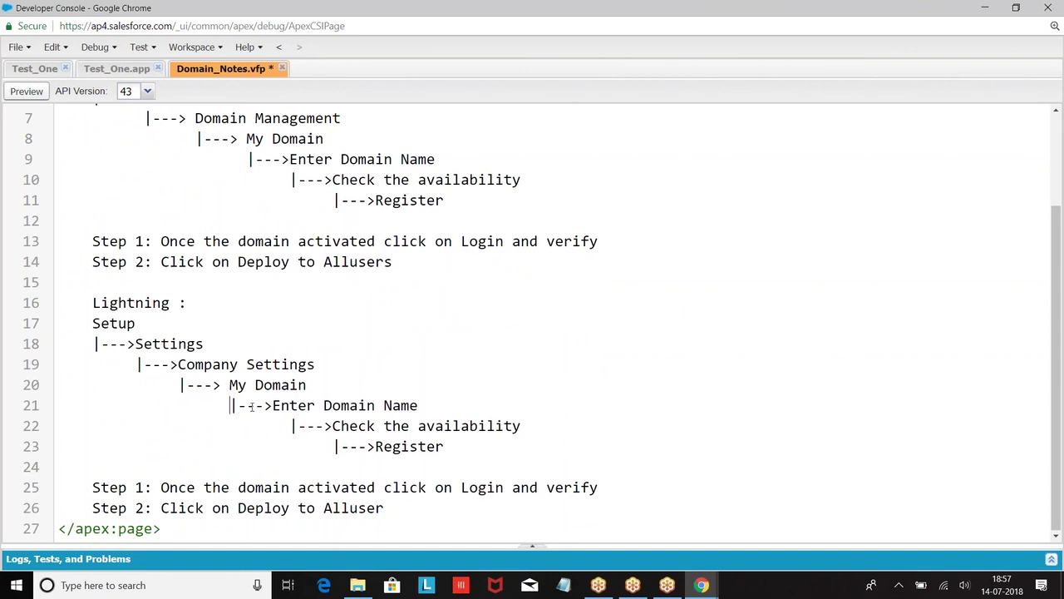
click(394, 515)
key(Return)
scroll(518, 304, up, 5)
key(Return)
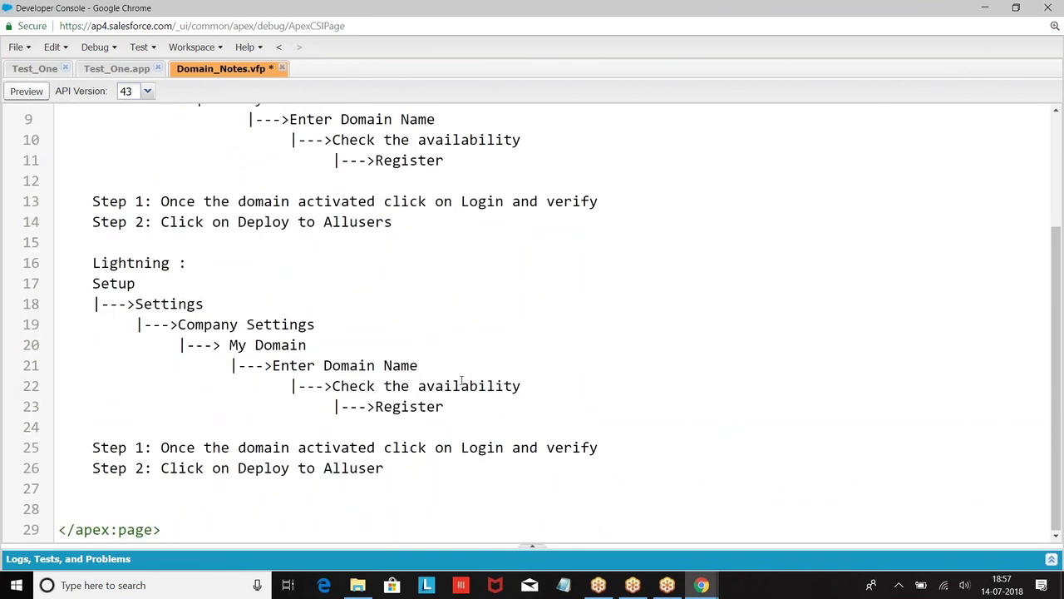
Write 'Note: Domain will a must for running lightning components .' and begin a second 'Note:' line
text(Not)
key(BackSpace)
key(BackSpace)
text(te)
text(Only one)
key(BackSpace)
key(BackSpace)
key(BackSpace)
key(BackSpace)
key(BackSpace)
key(BackSpace)
key(BackSpace)
key(BackSpace)
key(BackSpace)
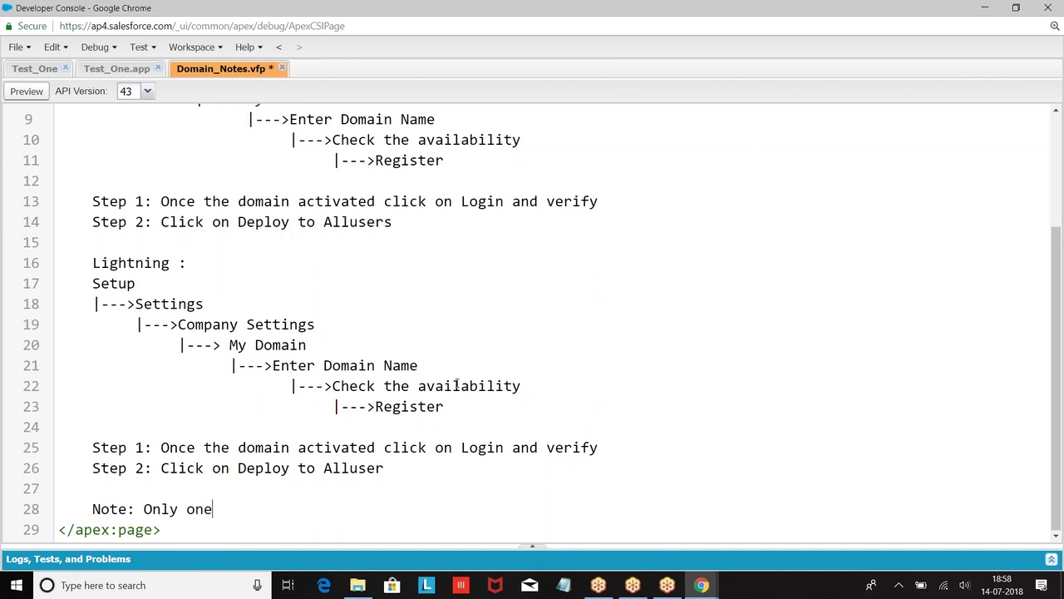
text(Domain will a)
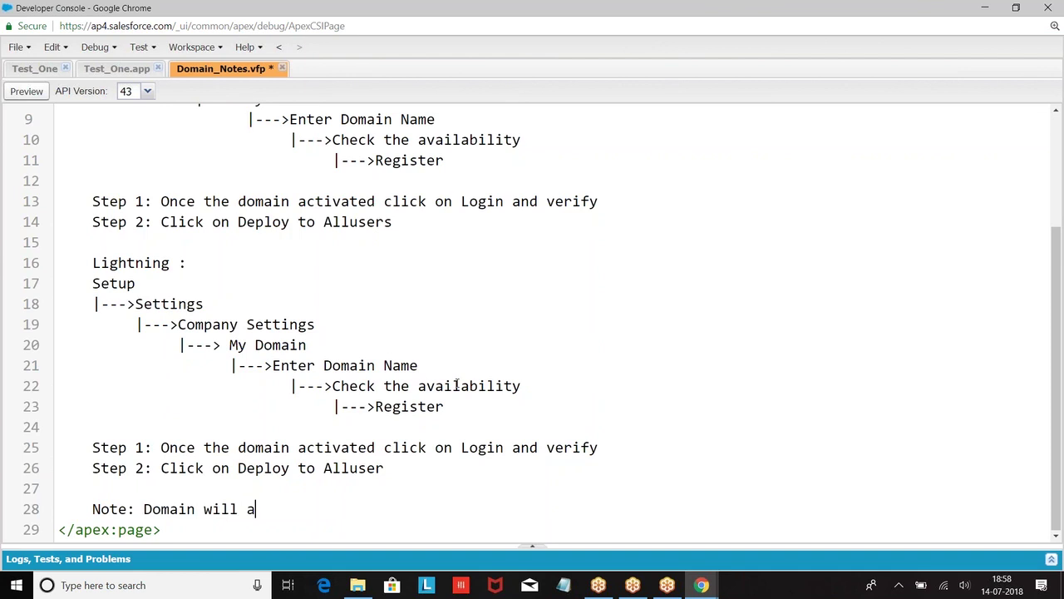
text( must for runi)
key(BackSpace)
text(ning li)
key(BackSpace)
text(ightning com)
text(ponets)
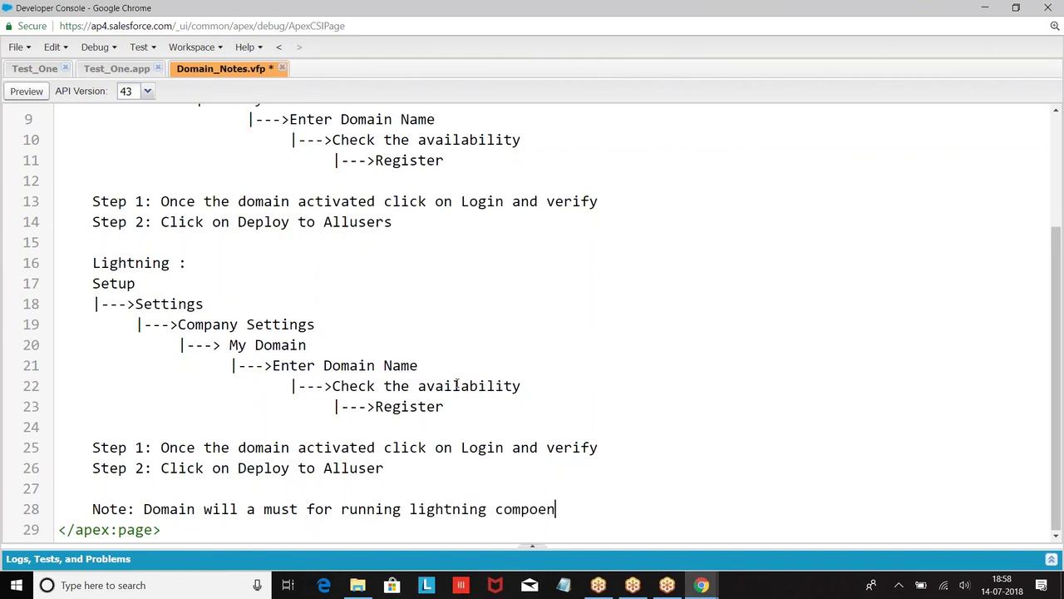
key(BackSpace)
key(BackSpace)
key(BackSpace)
key(BackSpace)
key(BackSpace)
text(nents .)
key(Return)
text(Note)
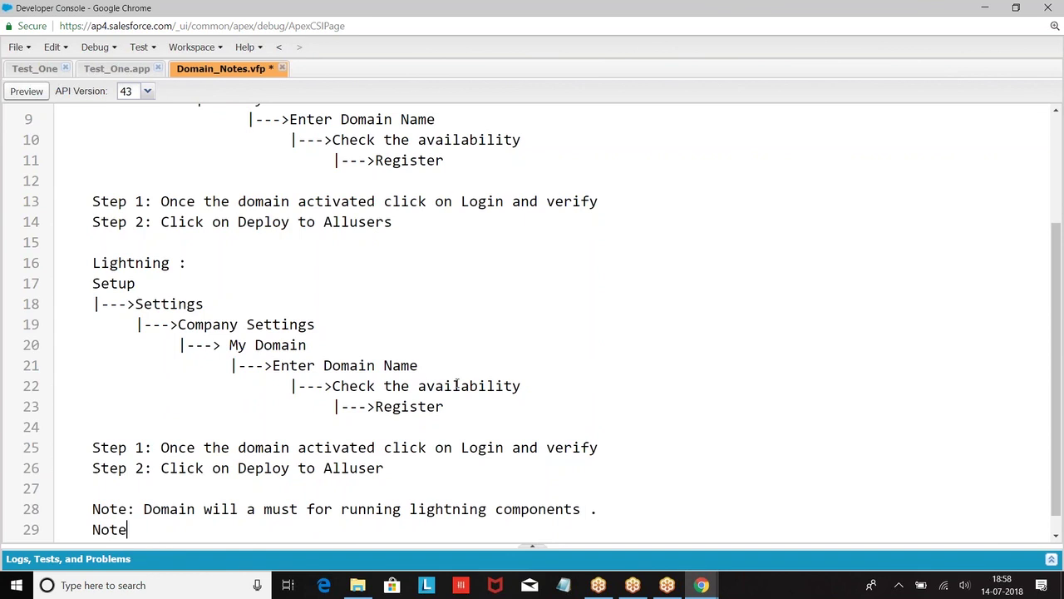
text(:)
scroll(475, 304, down, 1)
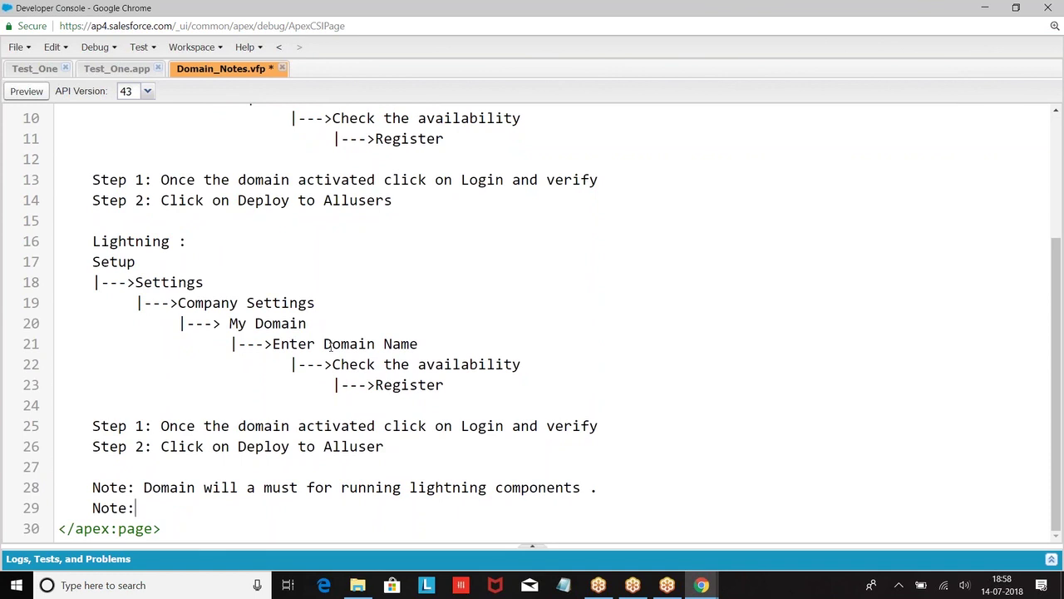
Add blank lines after the closing page tag and complete the note 'Only one domain name will be created for the organization'
click(180, 531)
key(Return)
key(Return)
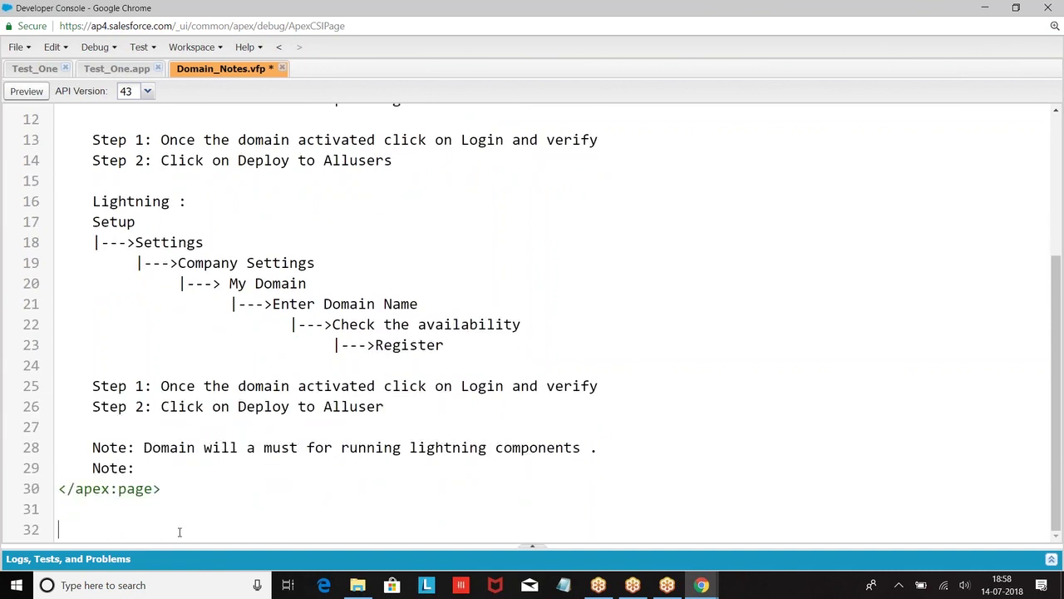
key(Return)
click(150, 445)
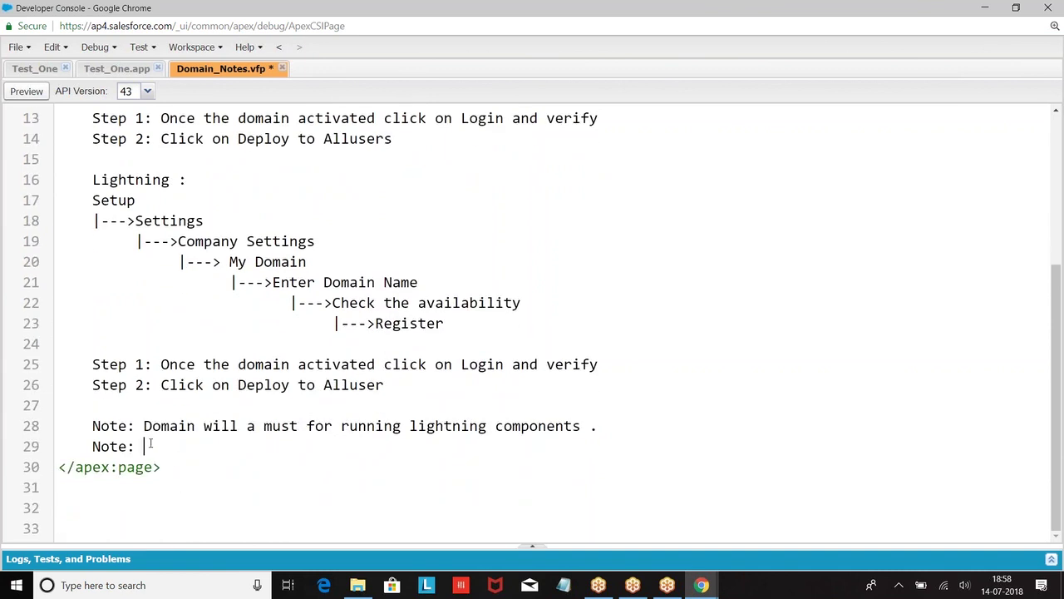
text(Only one domain n)
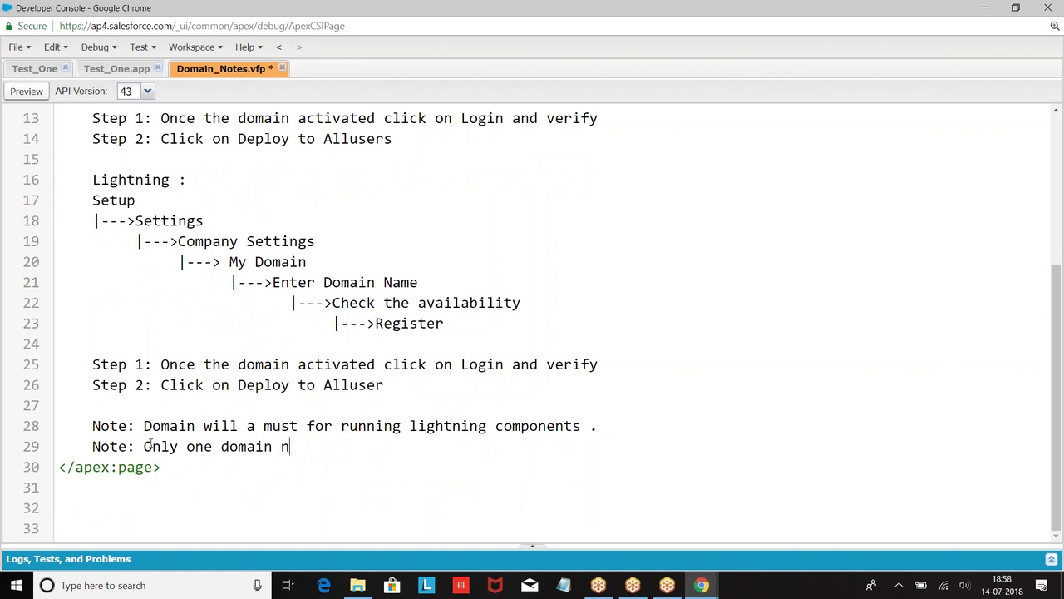
text(ame will b)
text(e created)
key(BackSpace)
text(created )
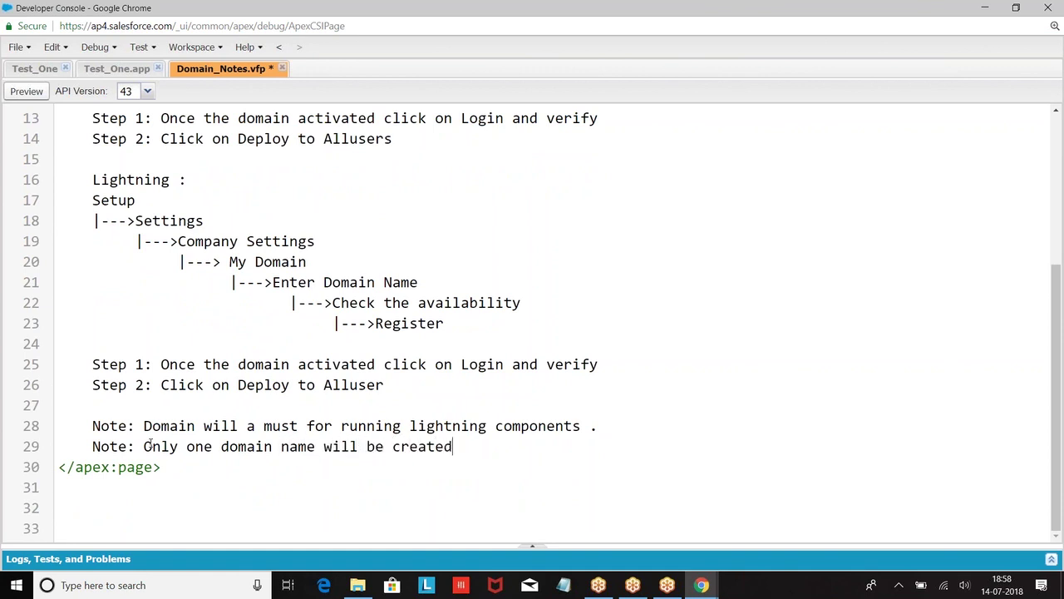
text(for the orga)
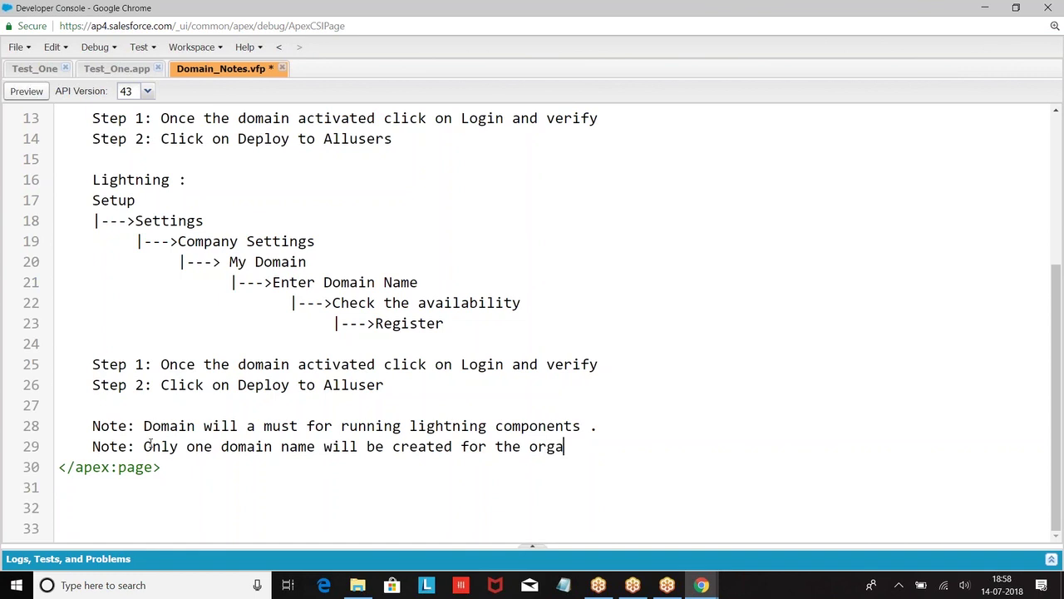
text(nization)
Add the note that once created, the domain cannot be de-activated or modified
key(Return)
text(Note : On)
key(BackSpace)
key(BackSpace)
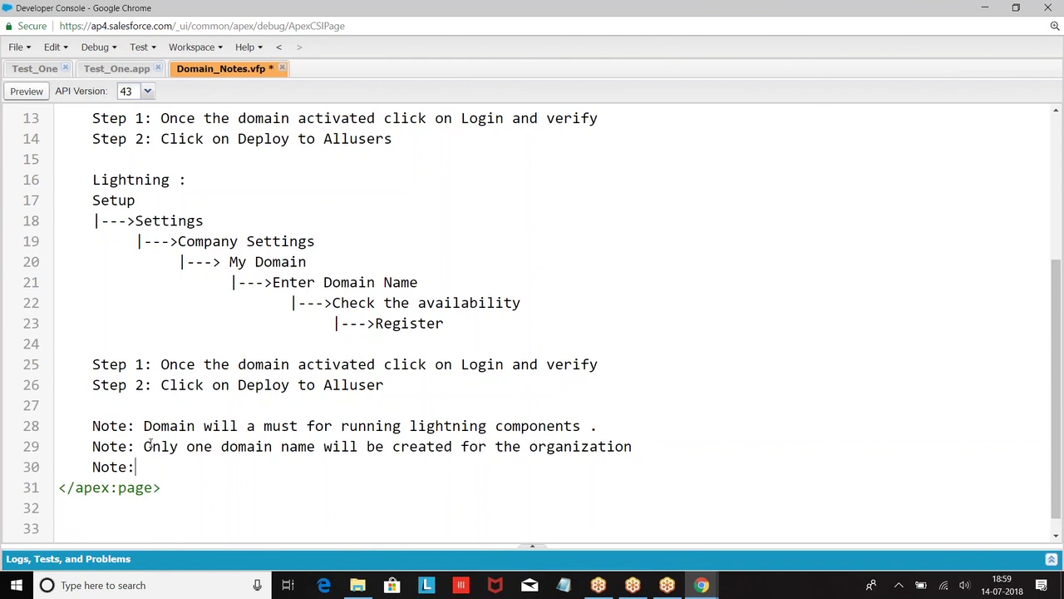
text(Onces)
key(BackSpace)
key(BackSpace)
text(s)
key(BackSpace)
text(c)
key(BackSpace)
text('s it is created it cannot be dea)
key(BackSpace)
text(p)
key(BackSpace)
text(-acti)
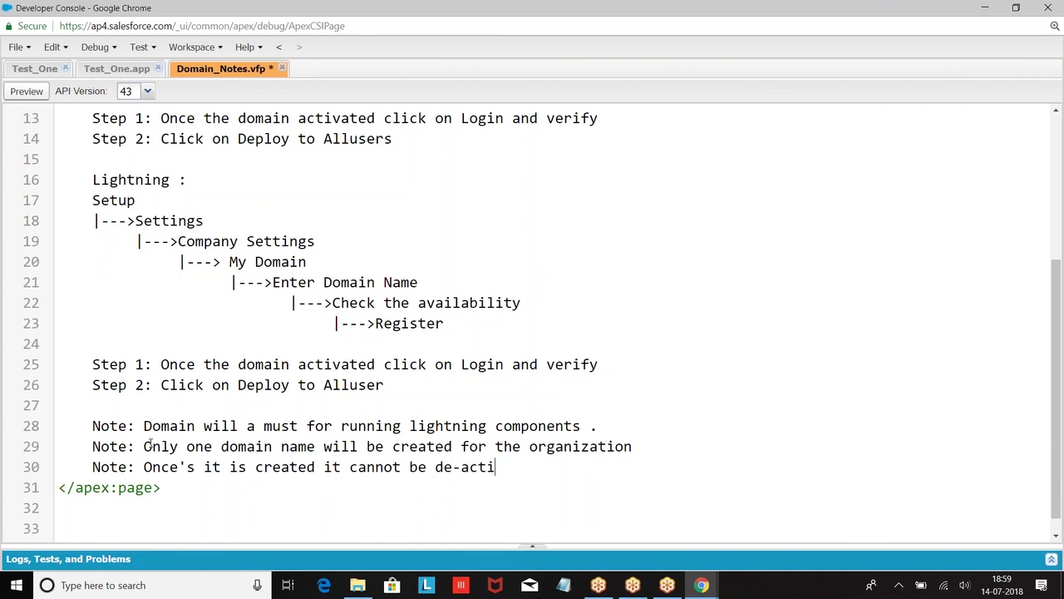
text(vated or modife)
key(BackSpace)
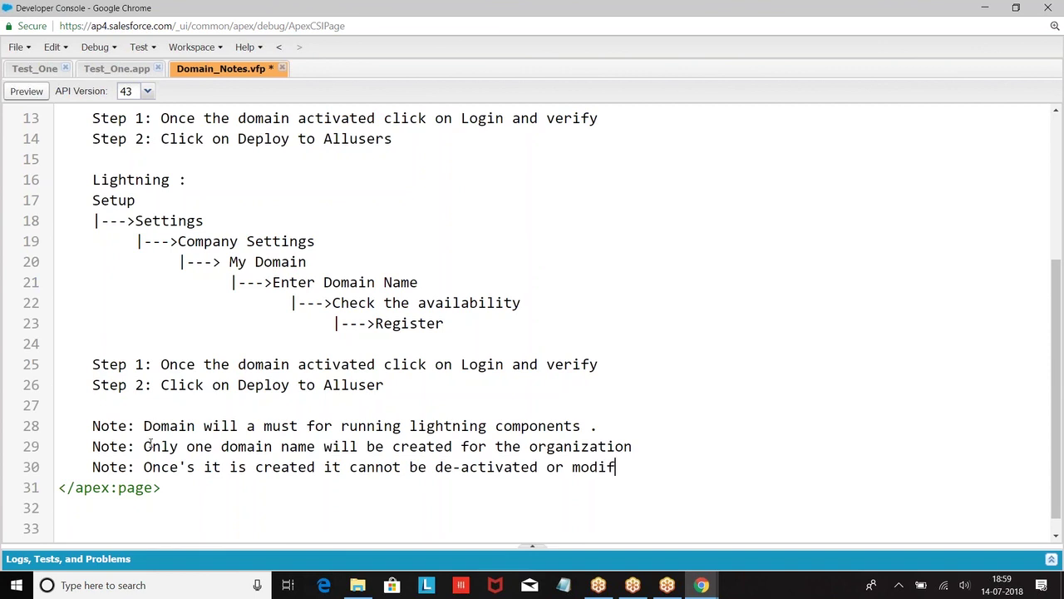
text(ied)
key(BackSpace)
key(BackSpace)
text(d)
key(BackSpace)
text(ed)
Start a new 'Developer Edition' line below the notes
key(Return)
key(Return)
text(Develer)
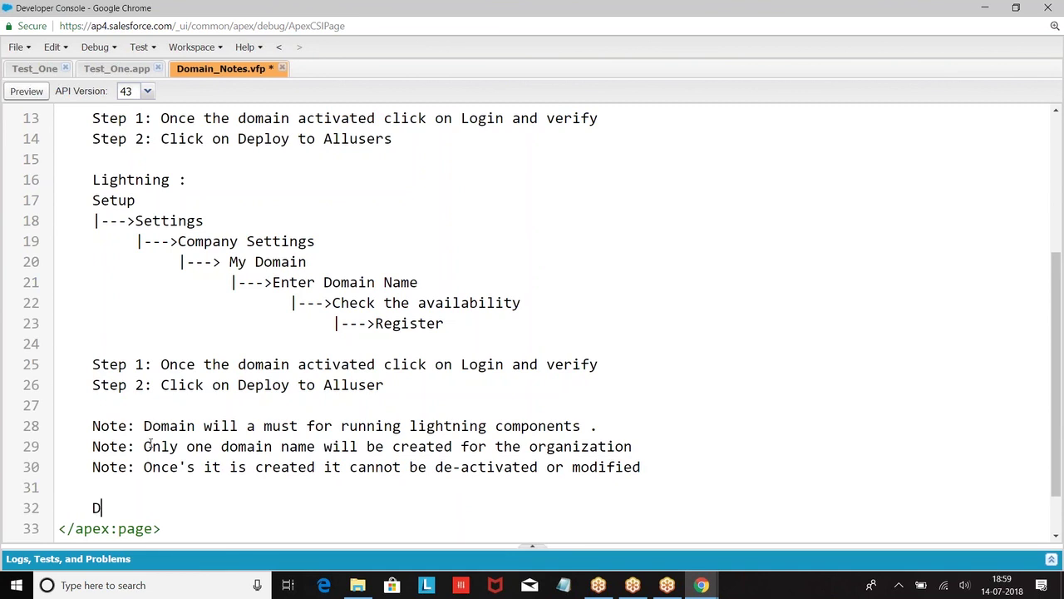
key(BackSpace)
key(BackSpace)
text(oper Edt)
key(BackSpace)
text(ition :)
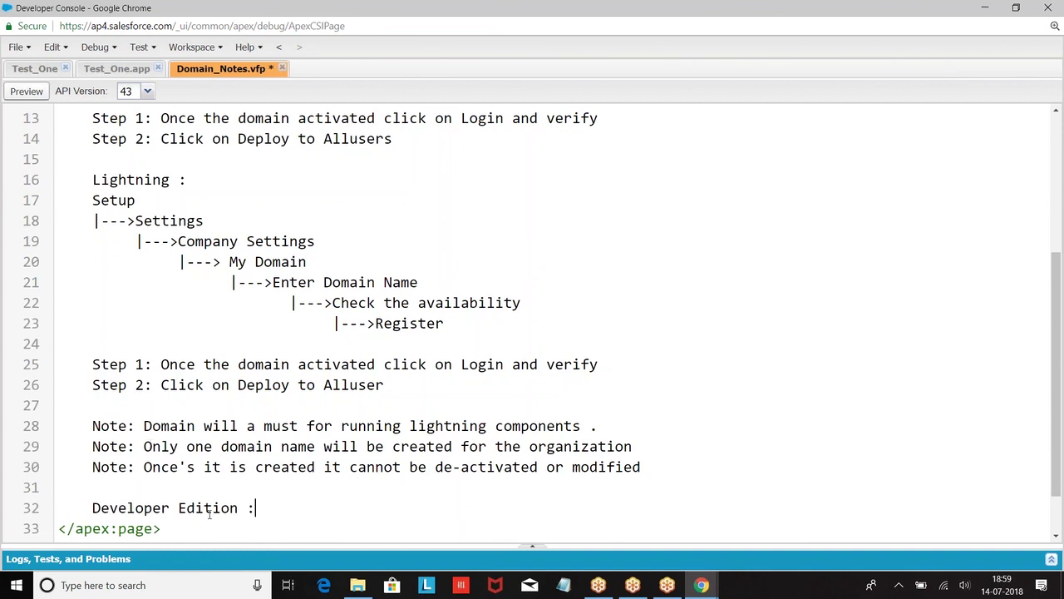
Copy the light00103-dev-ed.my.salesforce.com domain from the My Domain page's address bar, then return to Developer Console
mouse_move(701, 582)
click(622, 525)
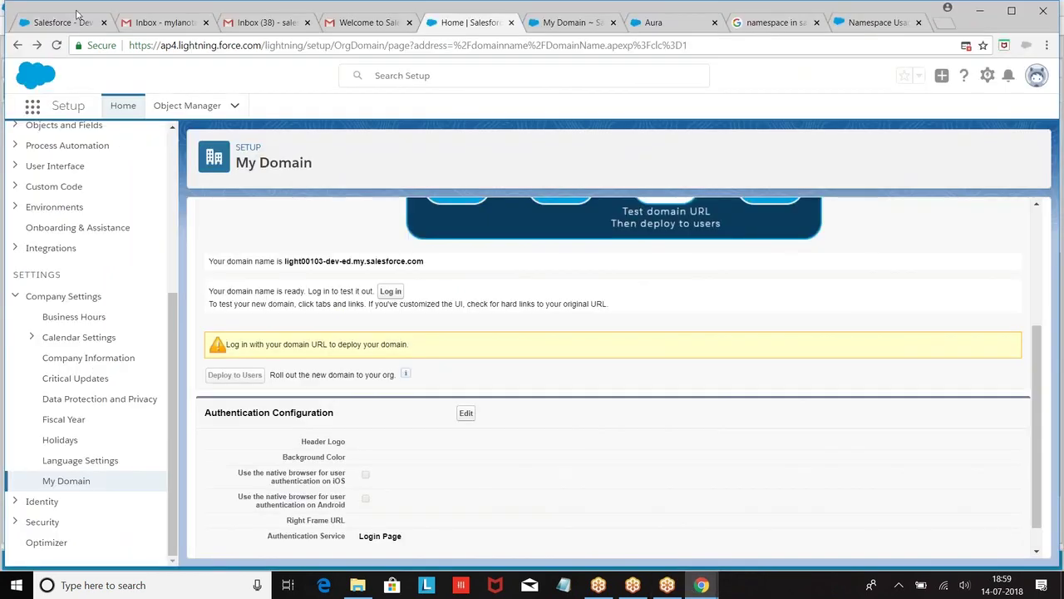
click(582, 23)
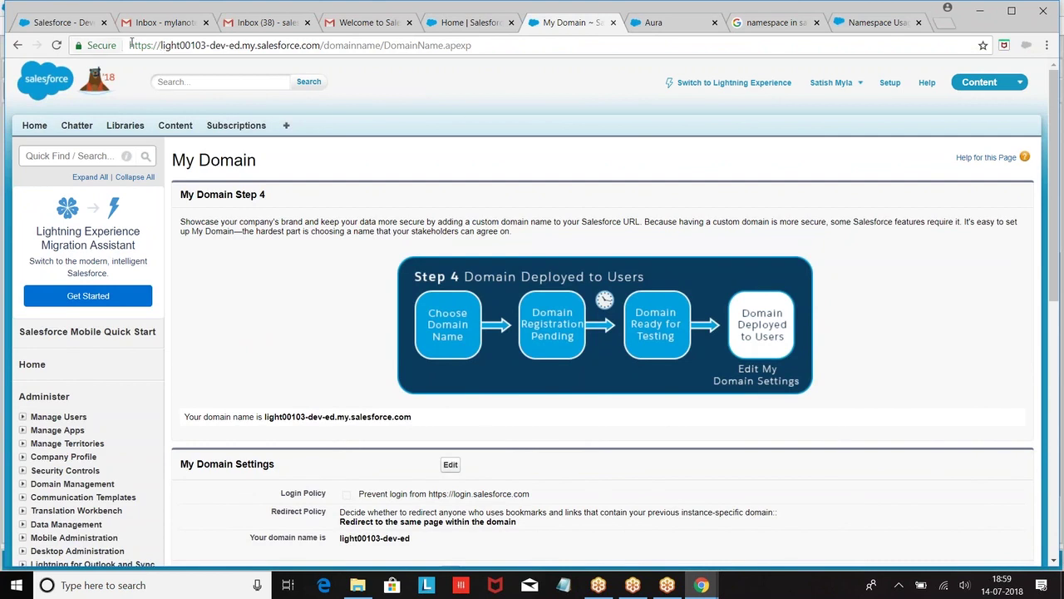
drag(130, 45, 326, 44)
key(ctrl+c)
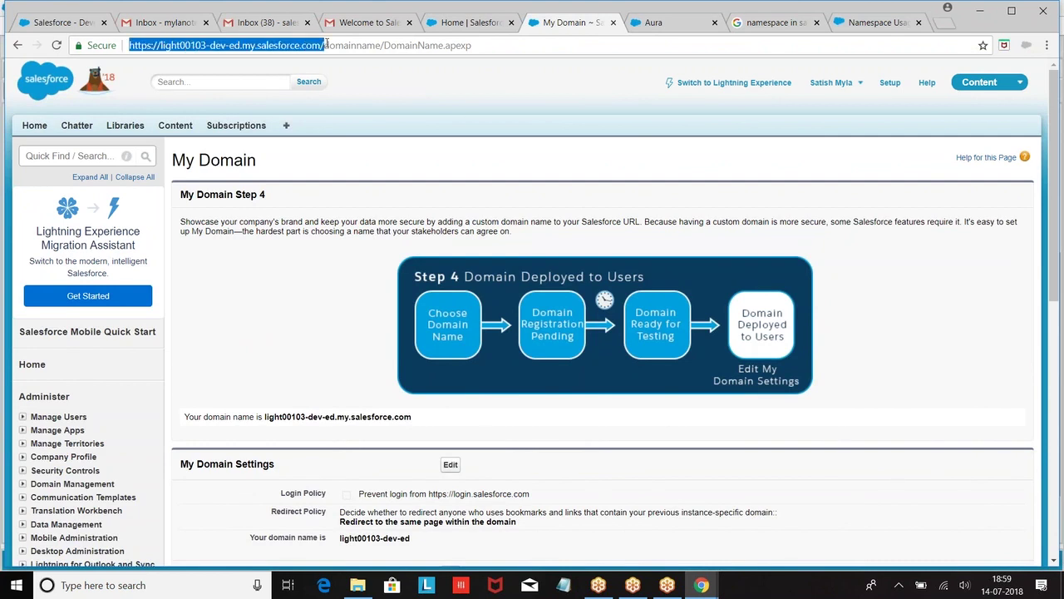
click(702, 585)
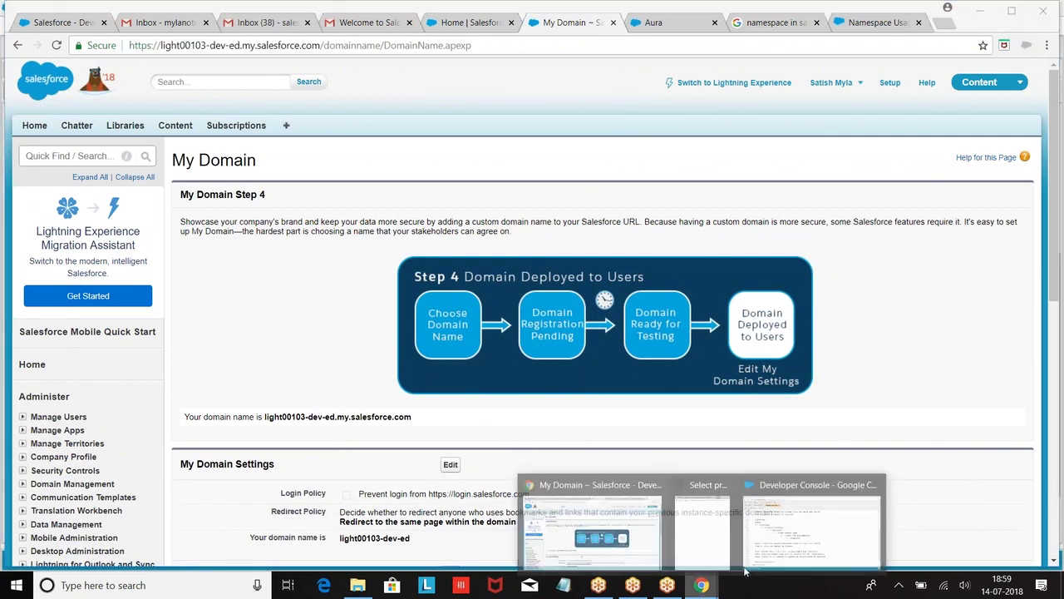
click(763, 556)
key(ctrl+v)
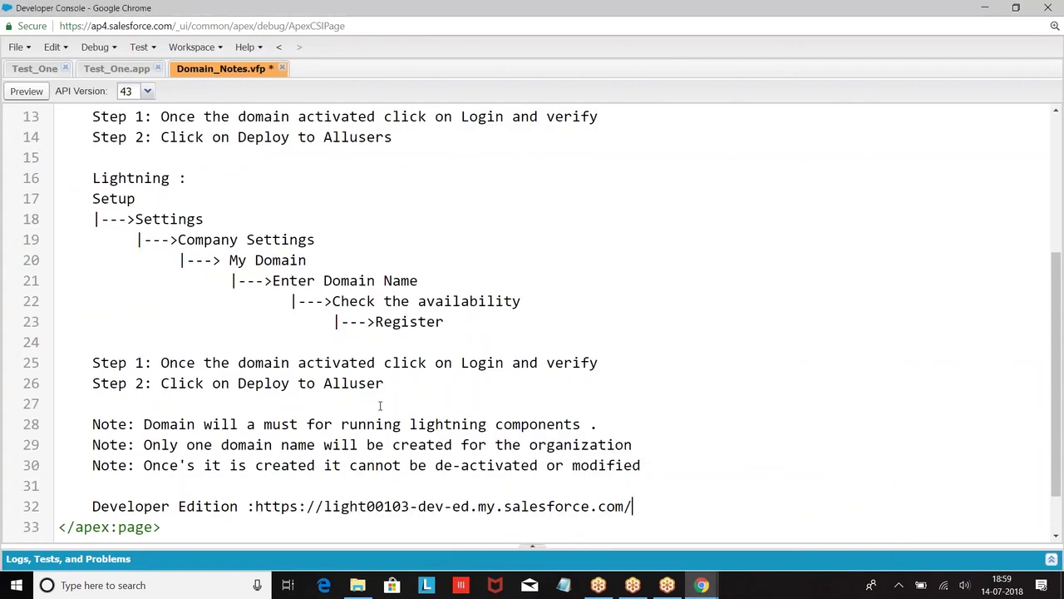
scroll(406, 442, down, 1)
click(406, 442)
key(BackSpace)
key(BackSpace)
key(BackSpace)
key(BackSpace)
key(BackSpace)
key(BackSpace)
key(BackSpace)
key(BackSpace)
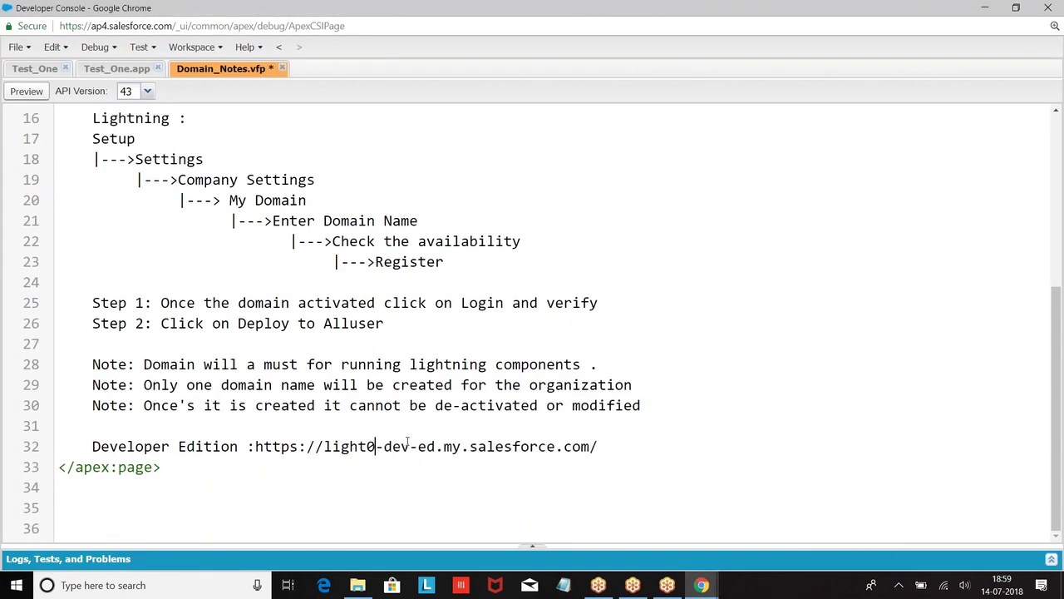
key(BackSpace)
key(BackSpace)
text(coman)
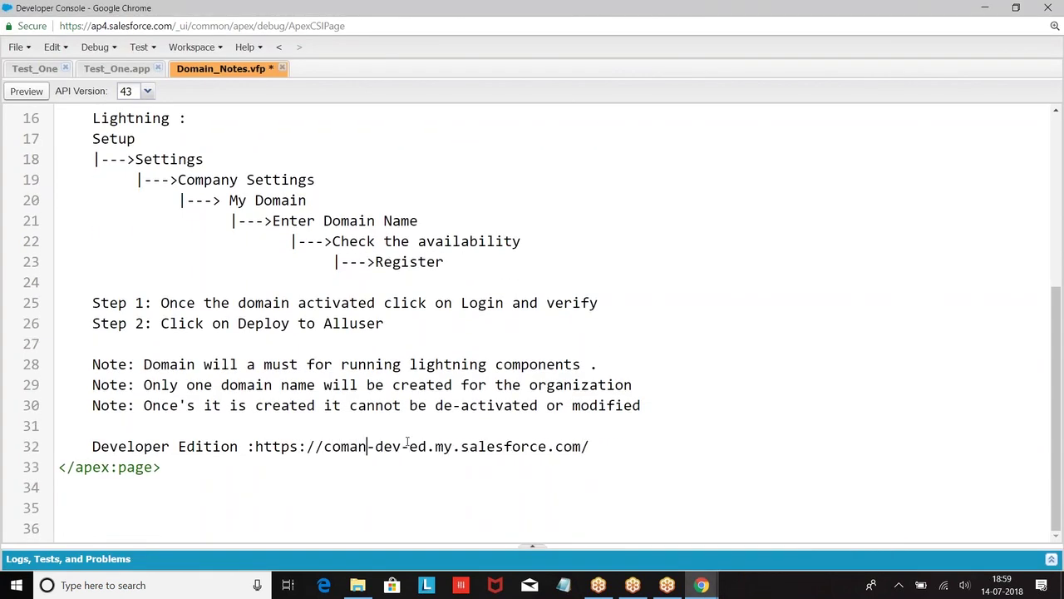
text(yName)
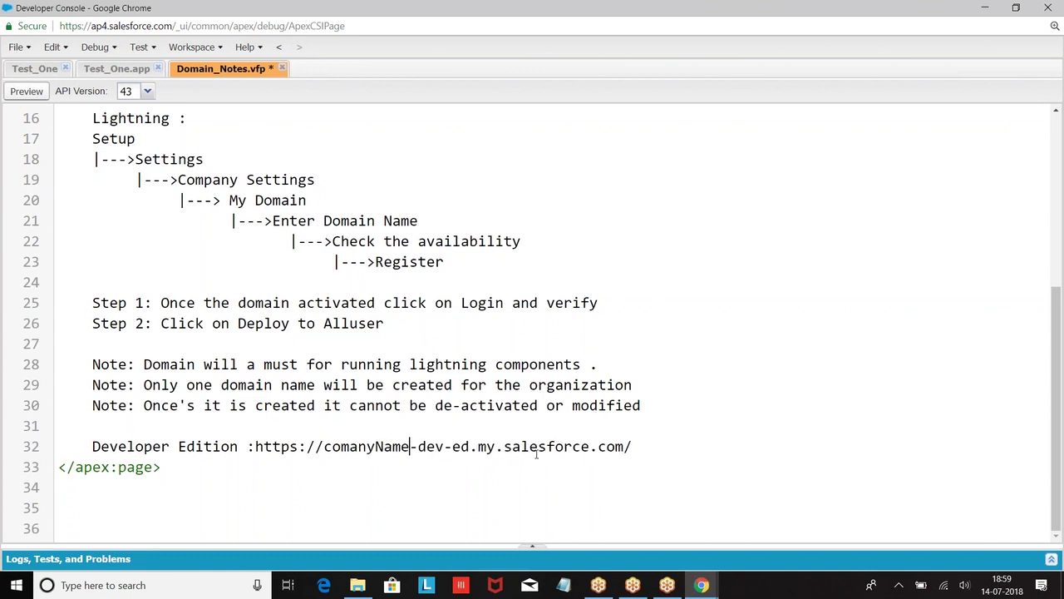
key(BackSpace)
key(BackSpace)
key(BackSpace)
key(BackSpace)
key(BackSpace)
key(BackSpace)
key(BackSpace)
key(BackSpace)
key(BackSpace)
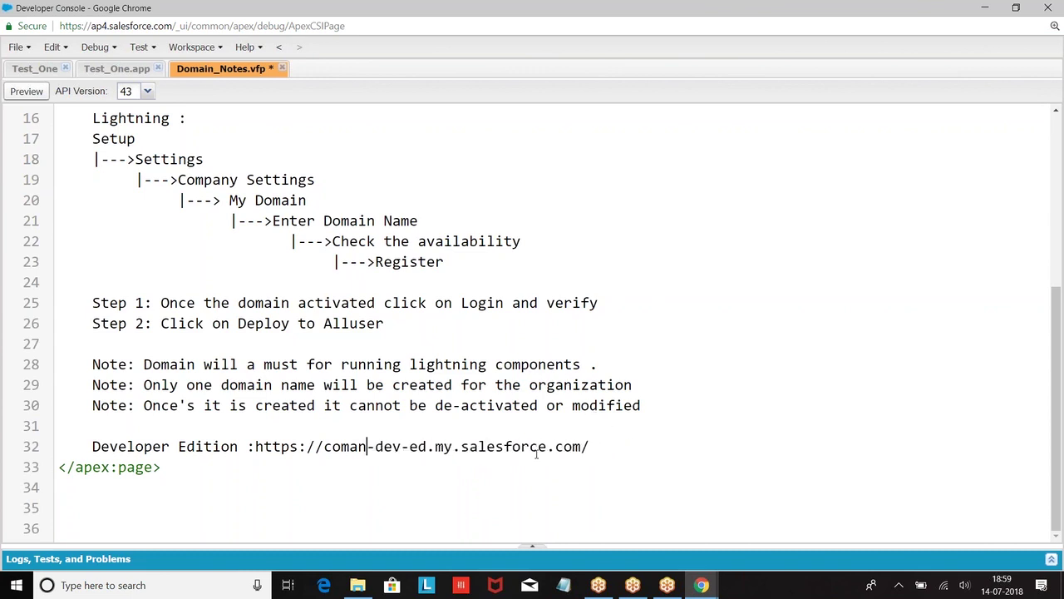
text(ustomDoma)
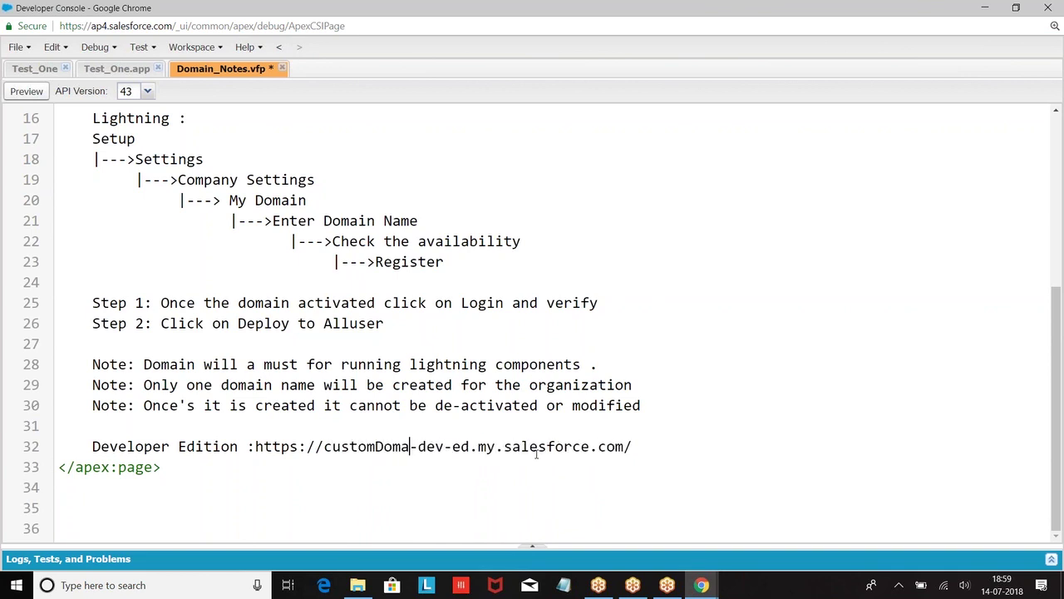
text(inName)
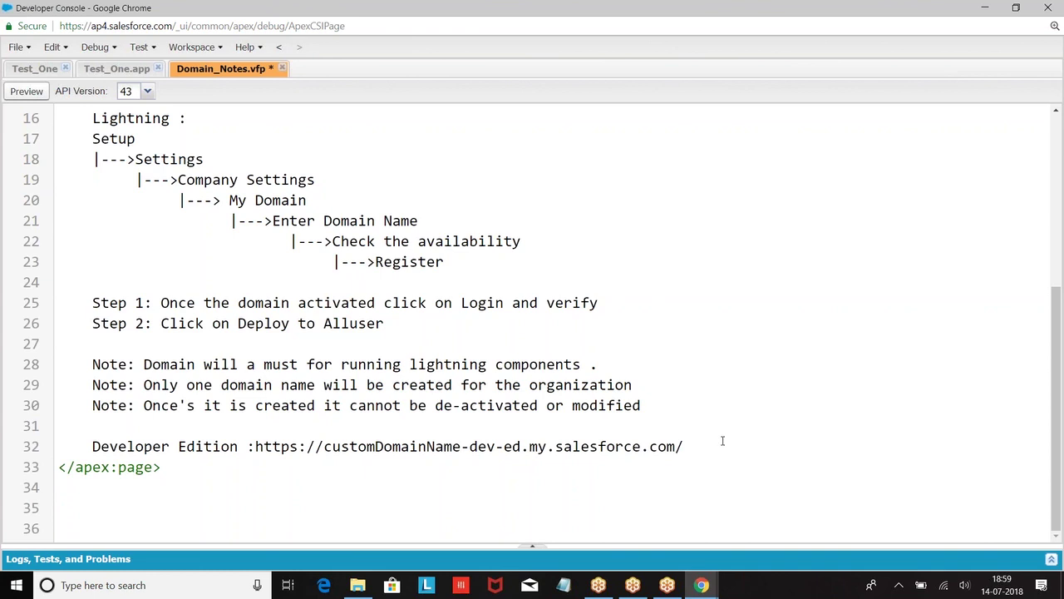
click(684, 447)
key(Return)
text(Sandbo)
key(BackSpace)
text(ox )
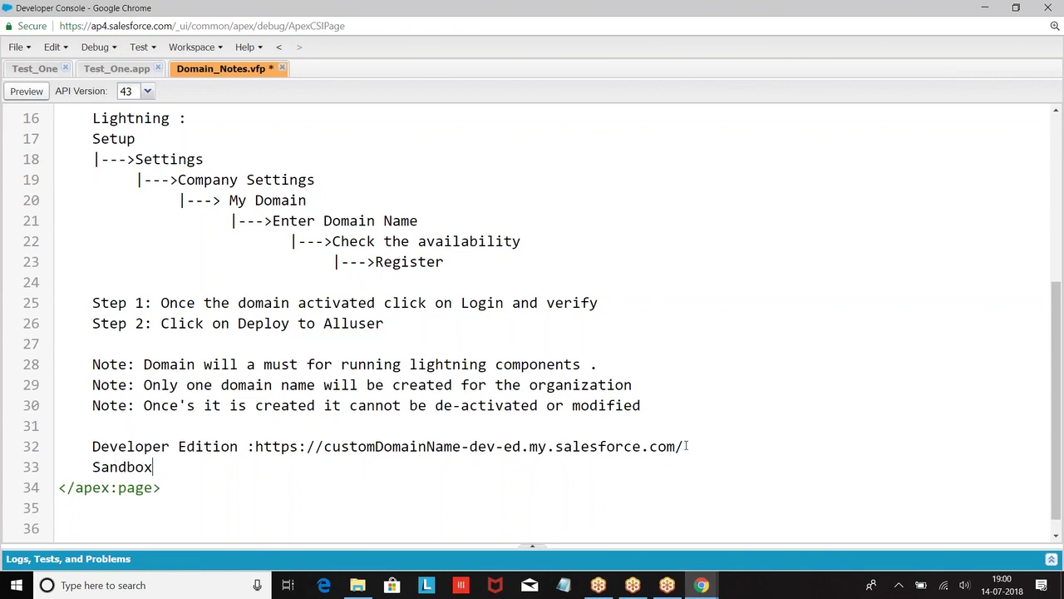
text(          : https://customDeom)
key(BackSpace)
key(BackSpace)
key(BackSpace)
text(omainN)
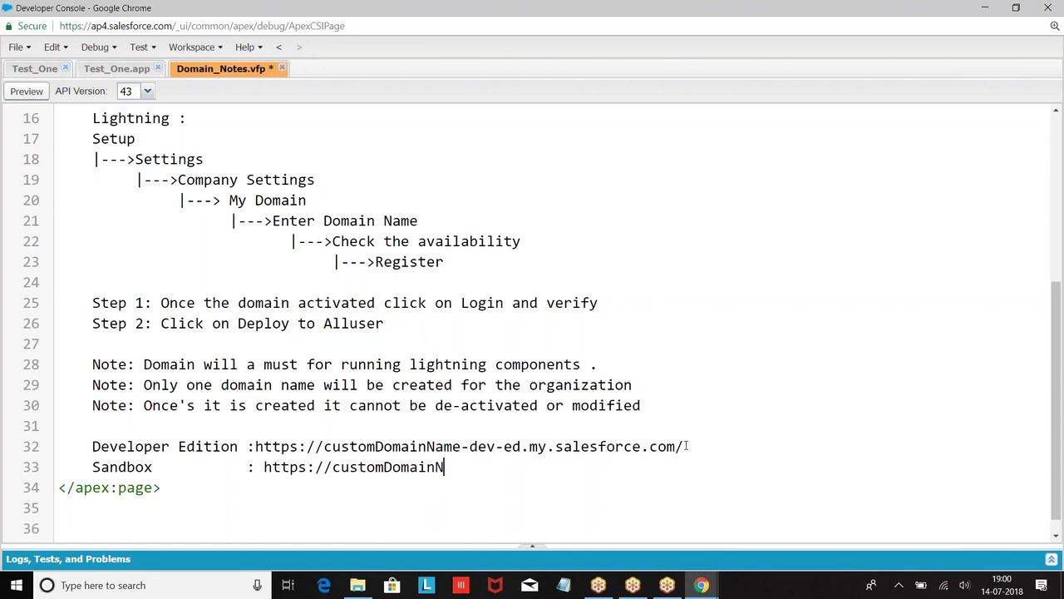
text(ame-sandboxname)
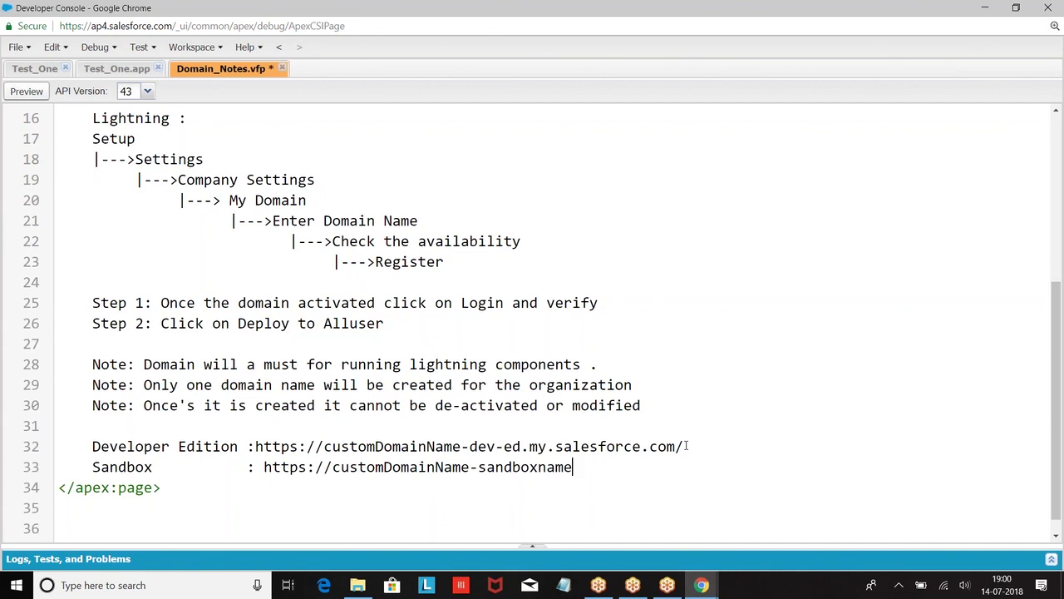
text(.serverInstancmy.salesr)
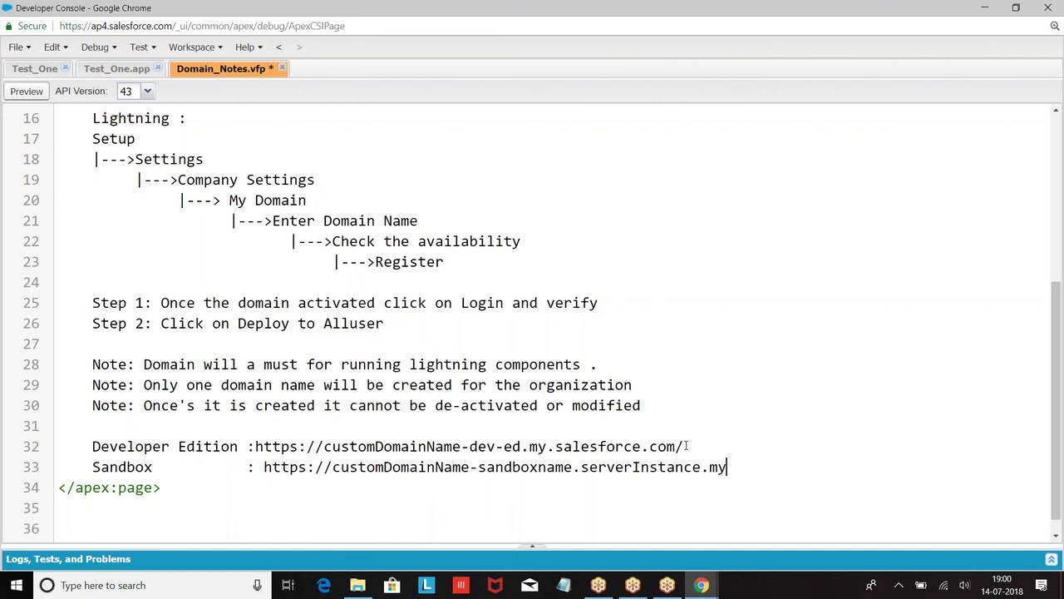
key(BackSpace)
text(orce)
key(BackSpace)
key(BackSpace)
key(BackSpace)
key(BackSpace)
text(force.com)
key(Return)
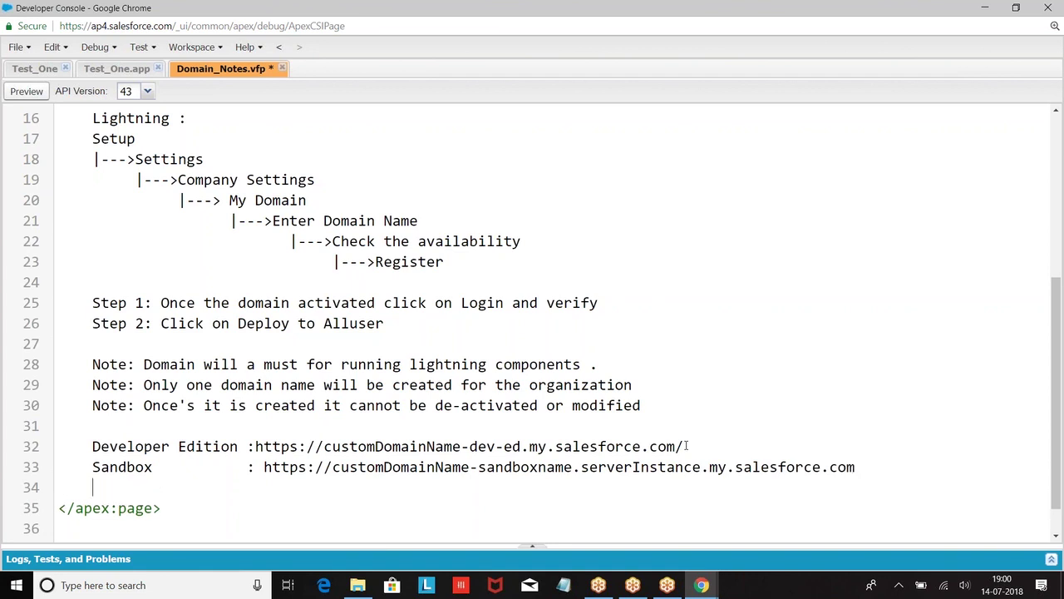
text(Production        : htt)
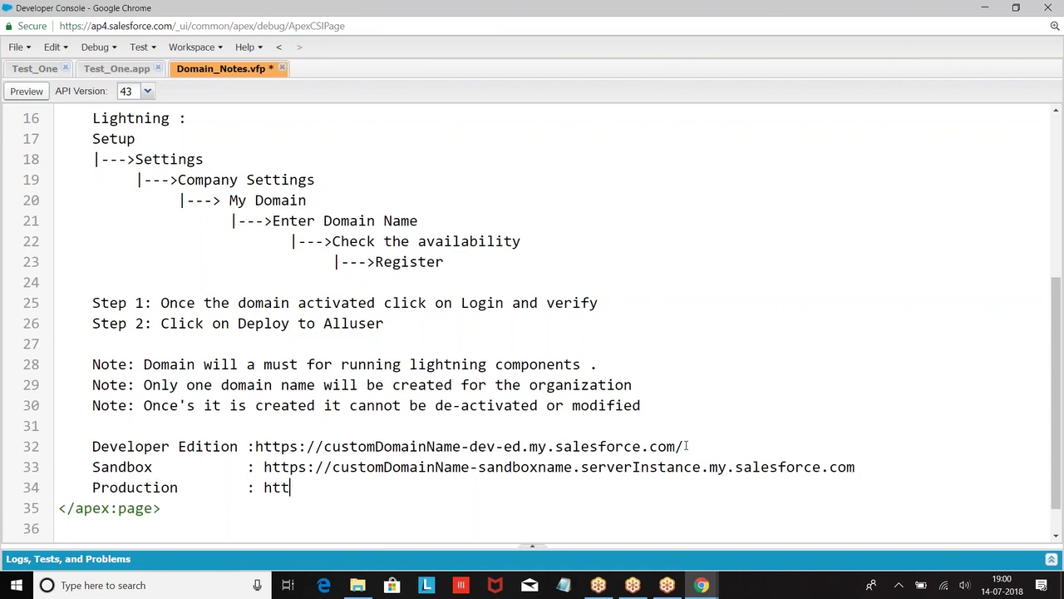
text(ps://customDomainNam)
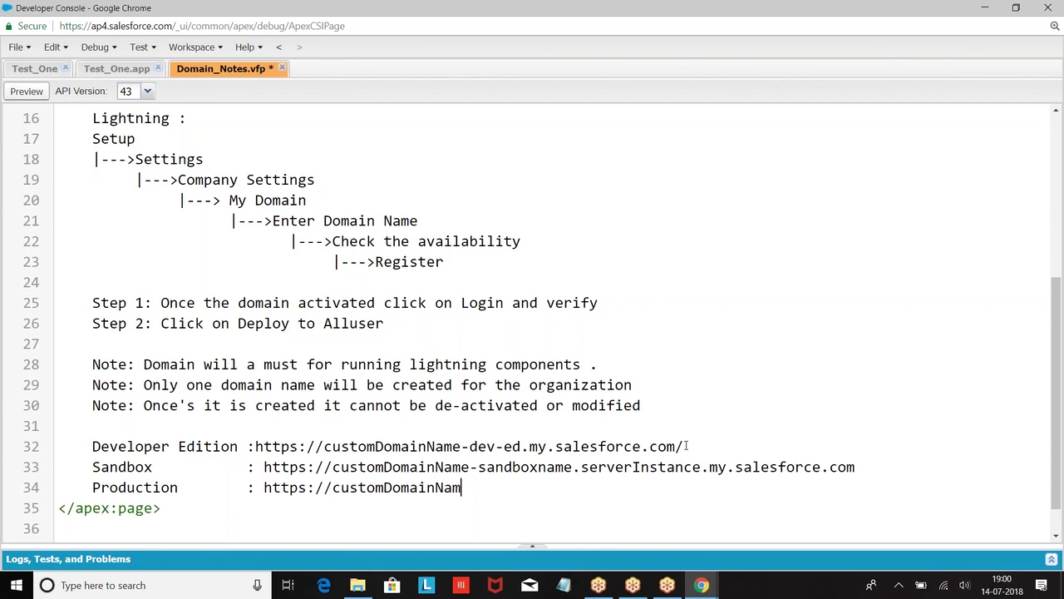
text(e.my.Salesforce.com)
key(Return)
key(Return)
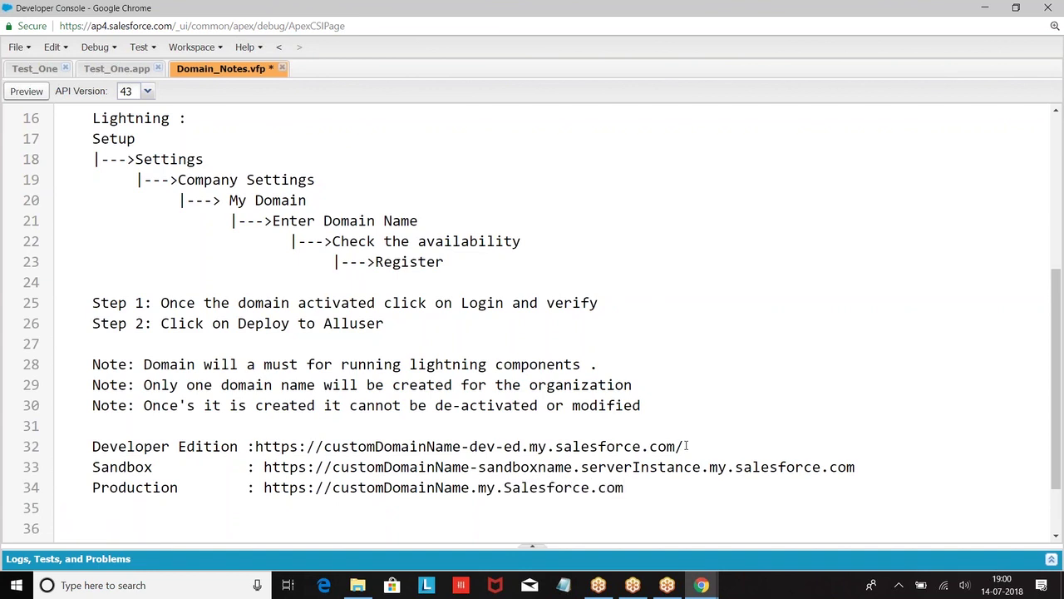
scroll(249, 370, down, 1)
Add the 'Advantages of having Custom Domain :' heading with point 1, customizing the login page
key(Return)
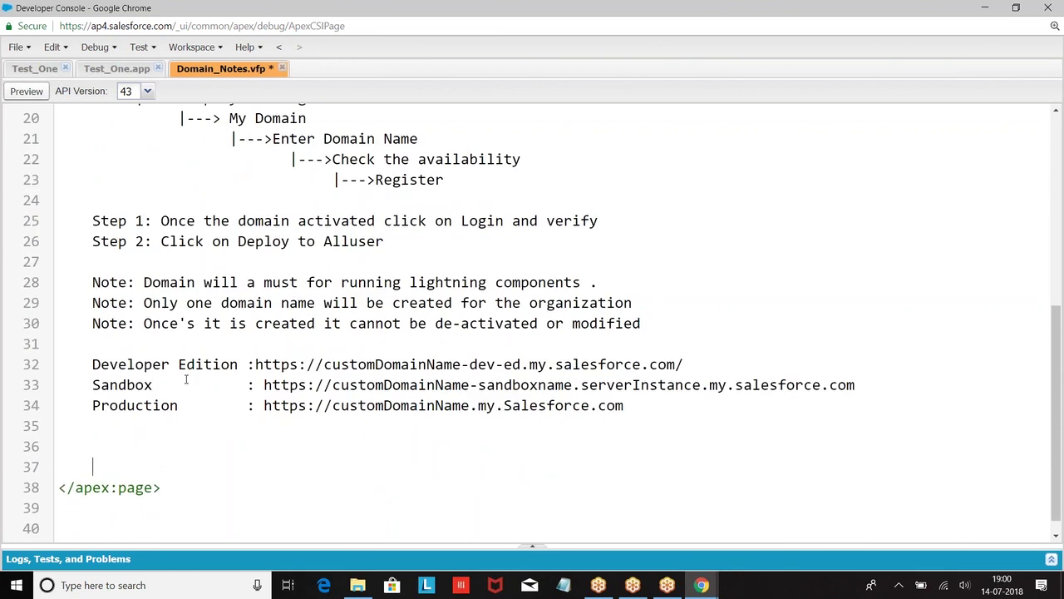
text(Advancages of having Cu)
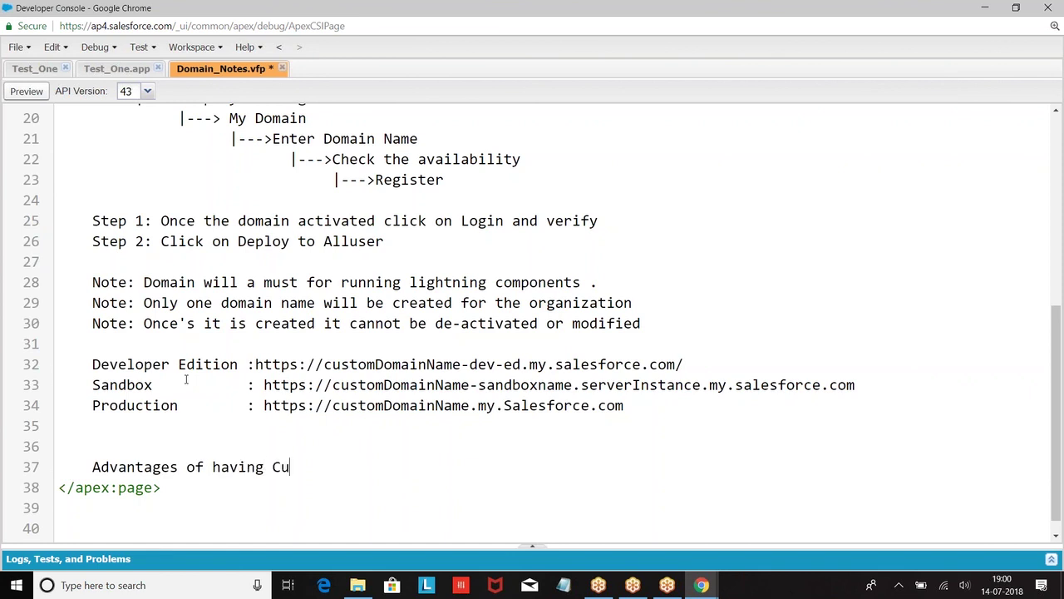
text(stom Domain :)
key(Return)
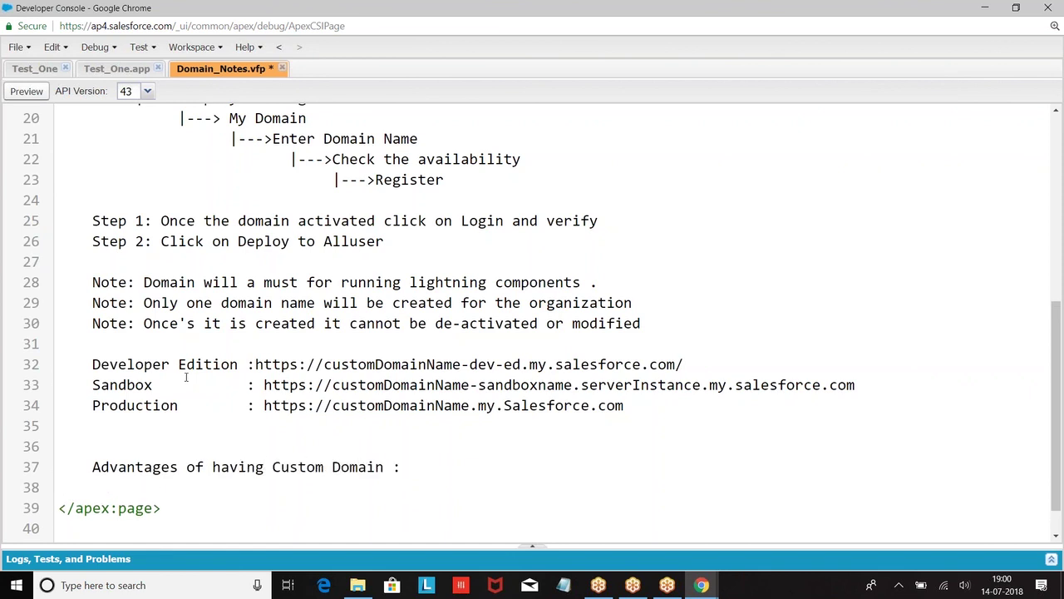
scroll(187, 376, down, 1)
text(1. )
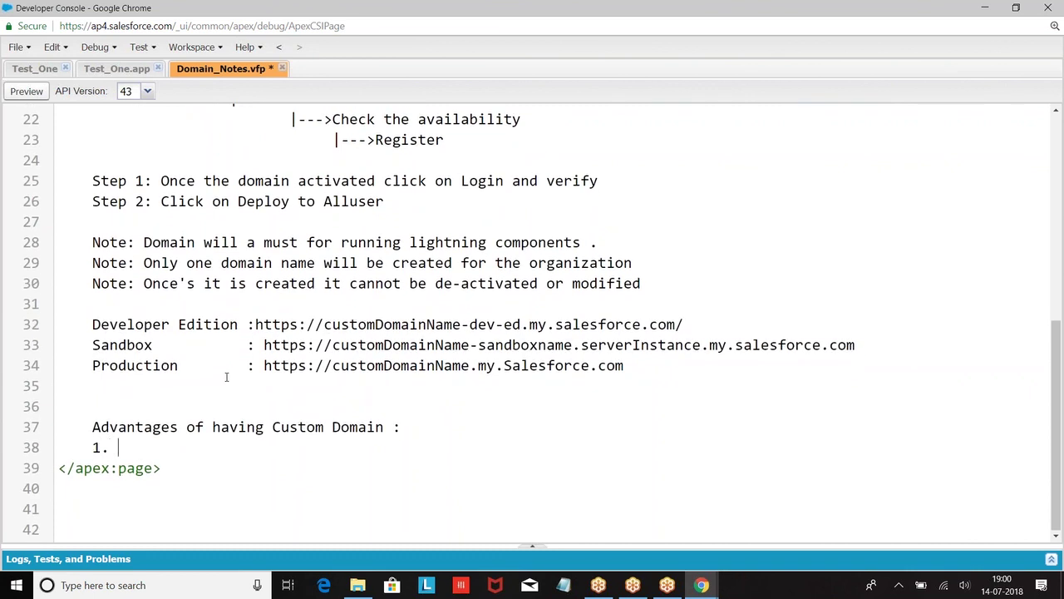
text(We can cs)
text(stomize the lgi)
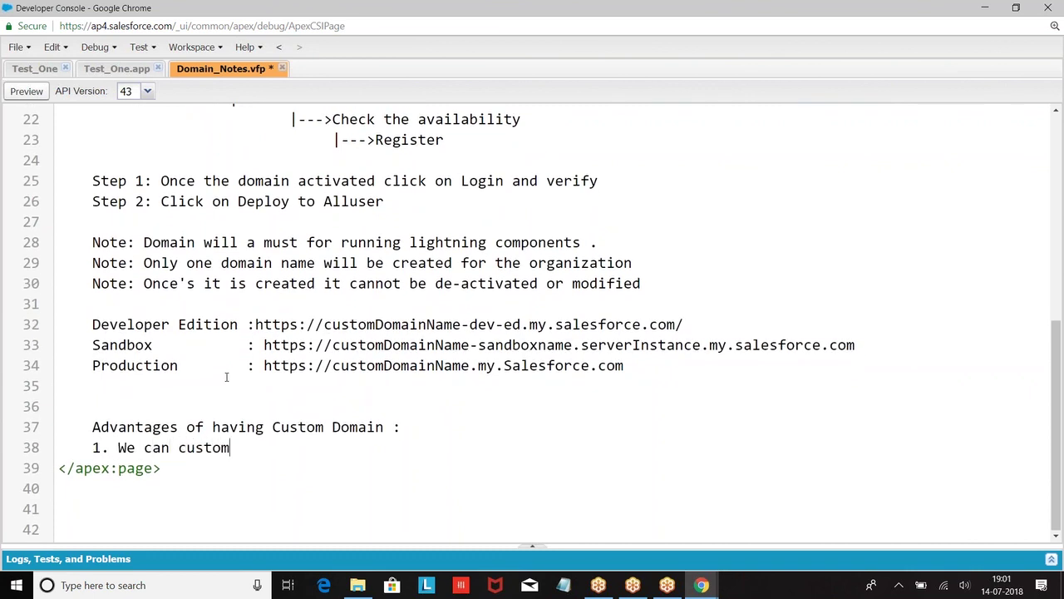
key(BackSpace)
key(BackSpace)
text(ogin page .)
Add point 2, custom login settings (Facebook/Twitter/Linkedin/SSO), and point 3, multiple orgs in one browser
key(Return)
text(2. W c)
text(e can customiz)
text(e the login s)
text(ettings )
text((L)
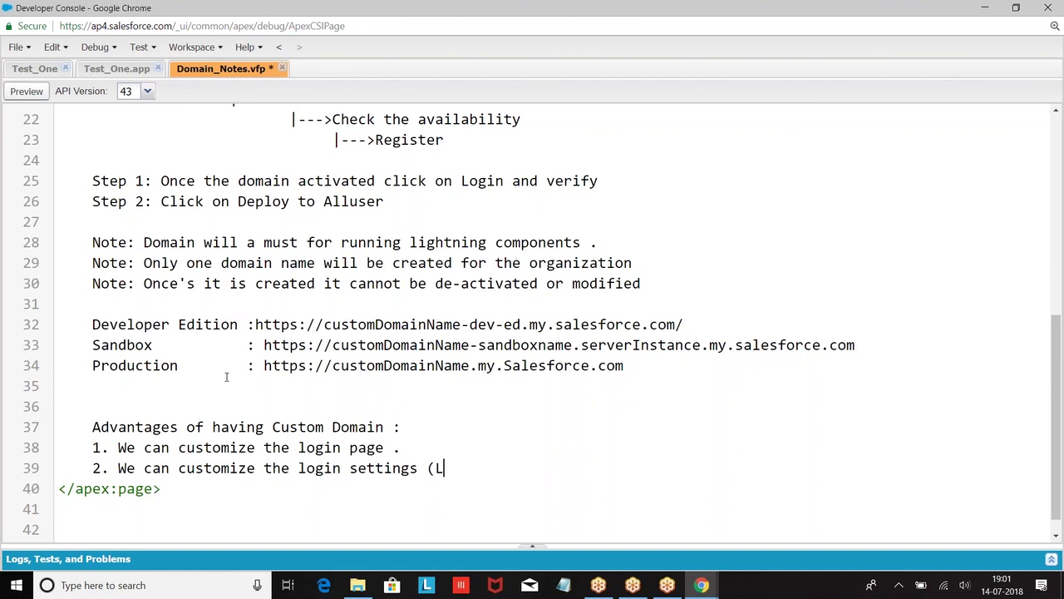
text(ike login from Facebook.Twitter/Linek)
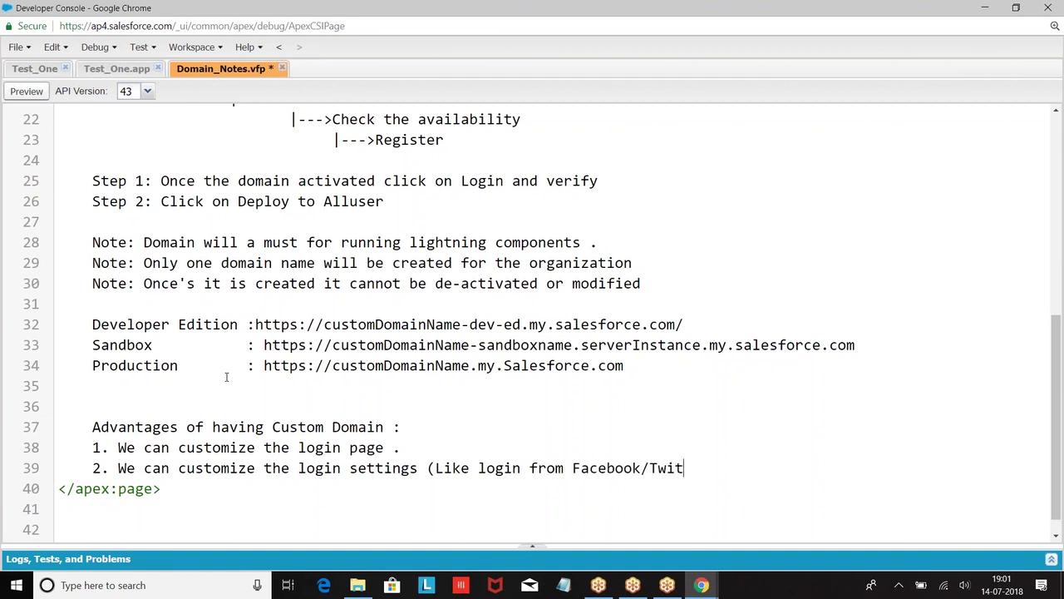
key(BackSpace)
key(BackSpace)
text(kedin/SSO))
key(Return)
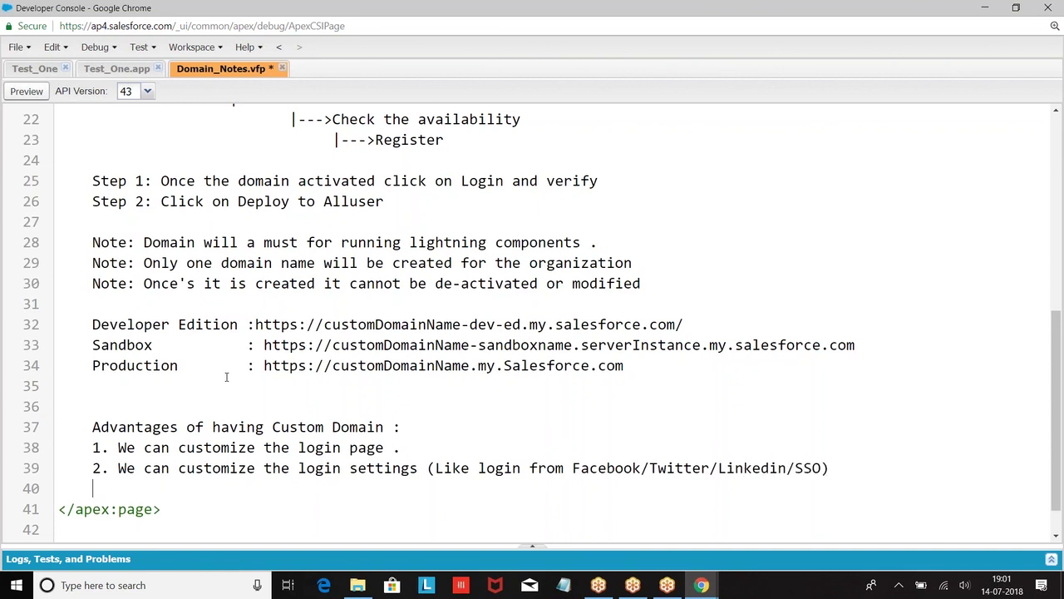
text(3. We cn an work with multiple org)
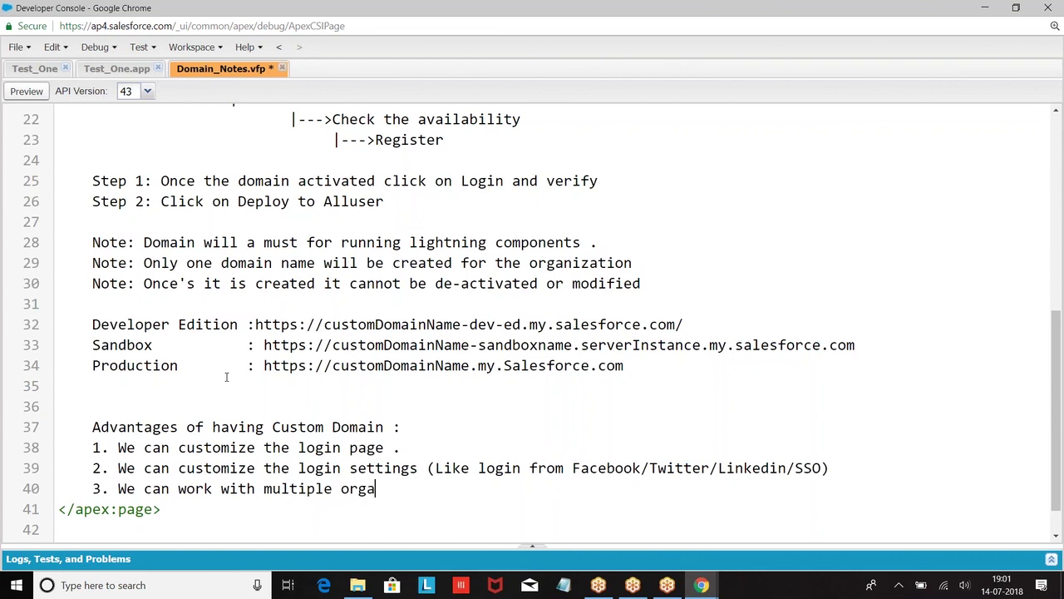
text(s in the same browser)
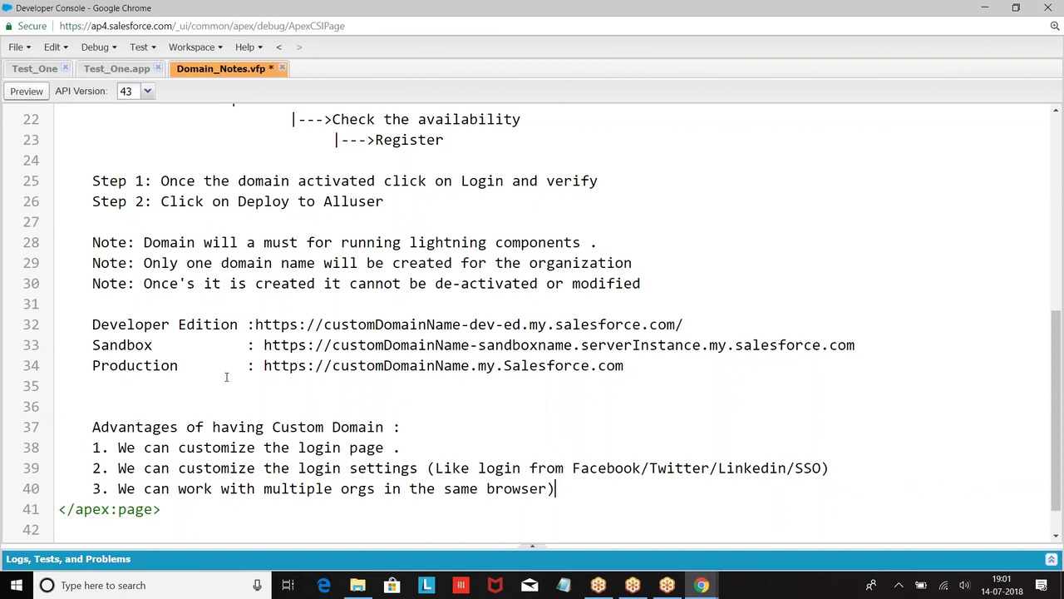
scroll(412, 285, down, 1)
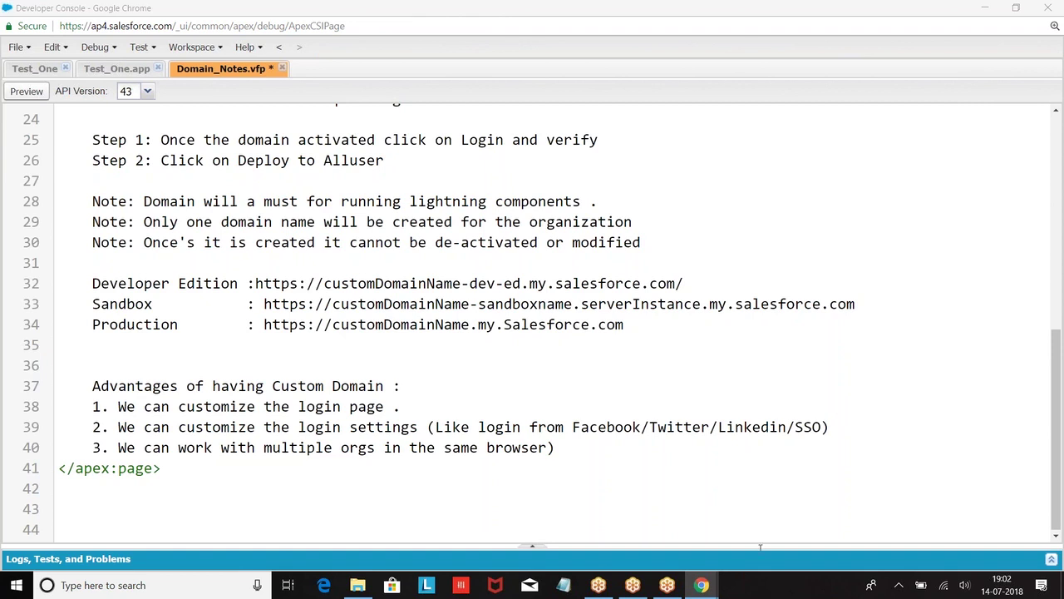
Reload the Lightning My Domain setup page on light00103-dev-ed instead of ap4, blocking notifications
mouse_move(702, 585)
click(597, 527)
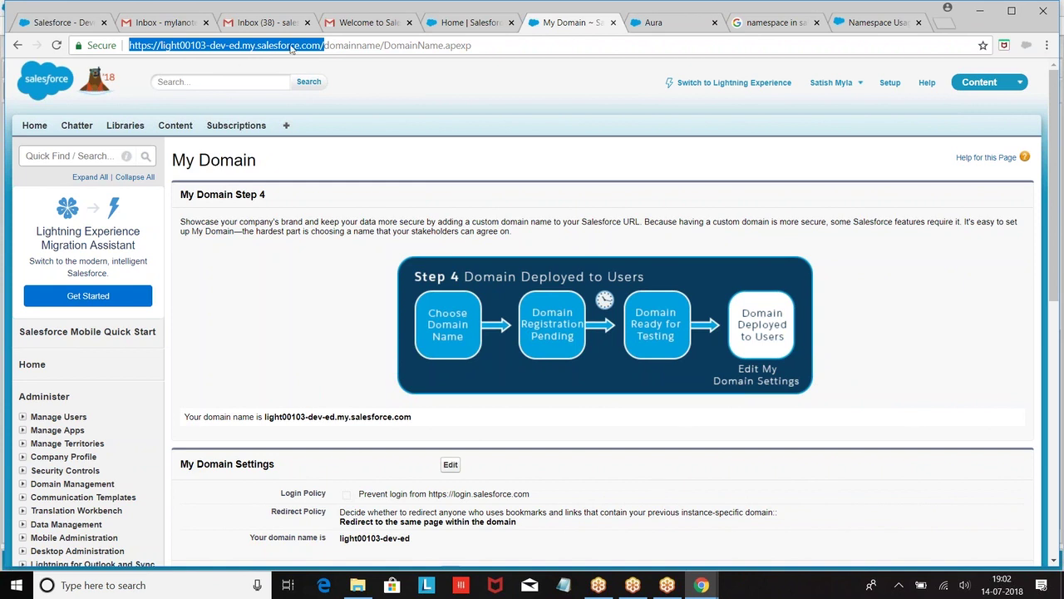
click(471, 22)
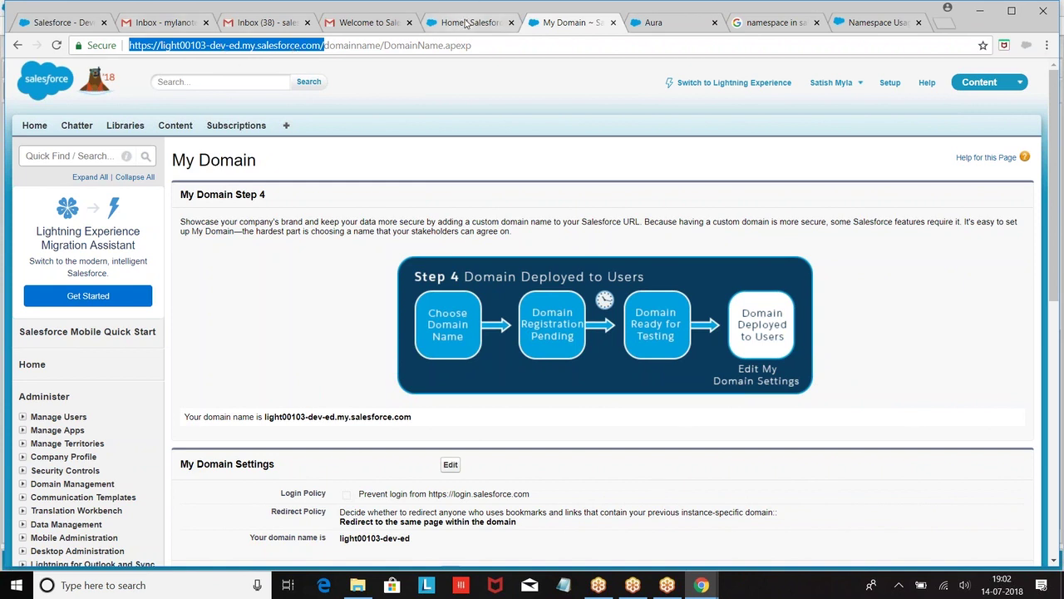
drag(161, 46, 177, 45)
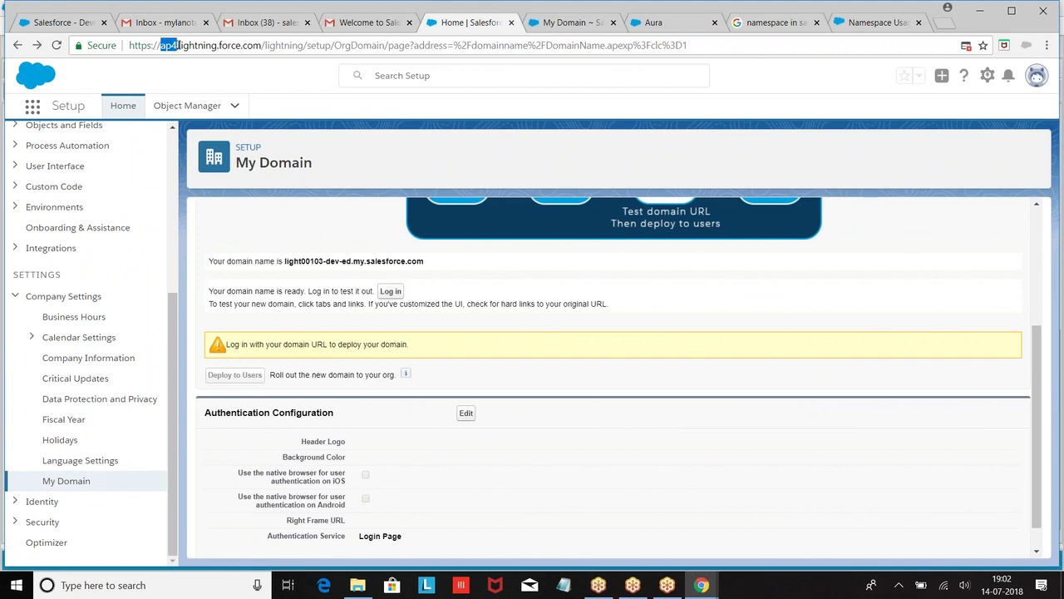
scroll(114, 149, up, 4)
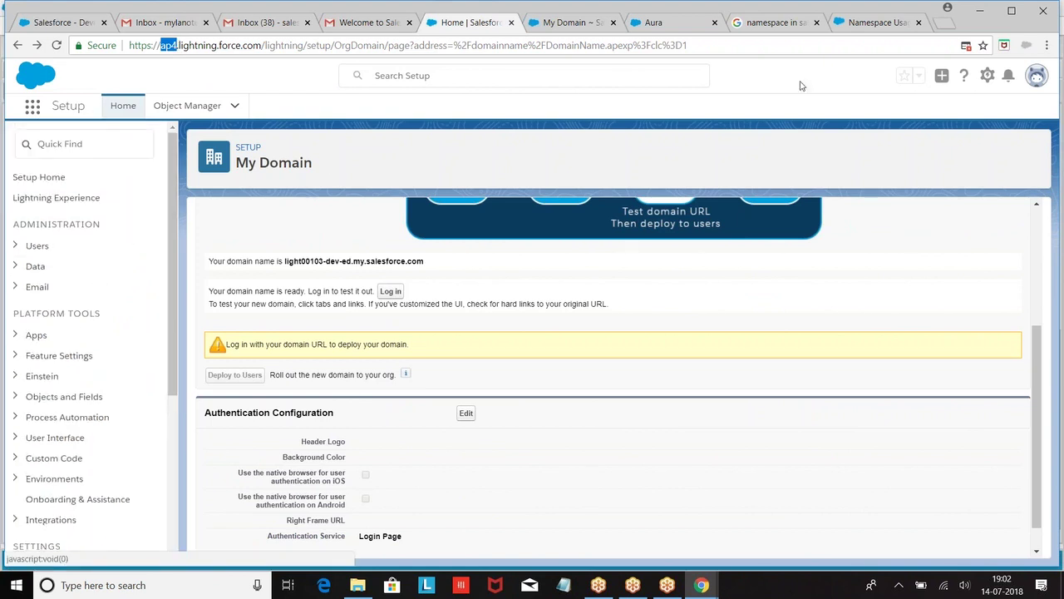
key(Return)
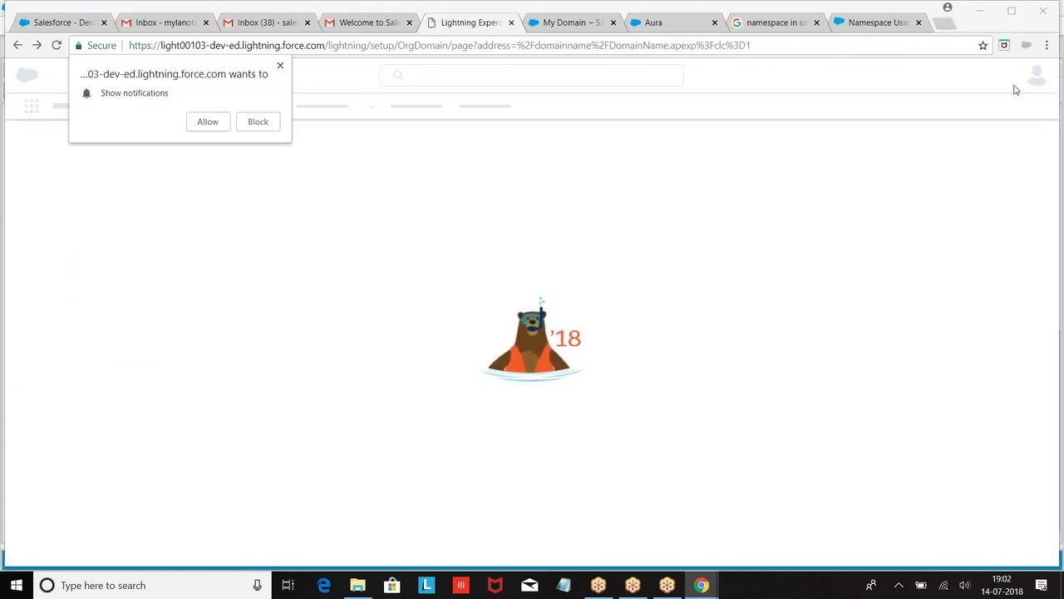
click(267, 125)
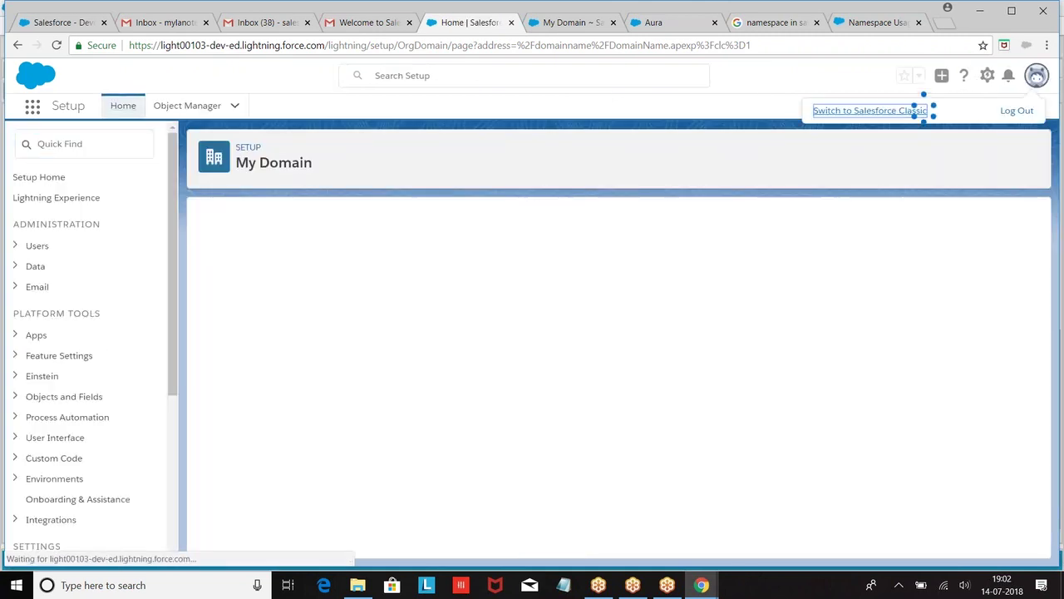
Switch to Salesforce Classic and go to Company Profile > Company Information in Setup
click(921, 110)
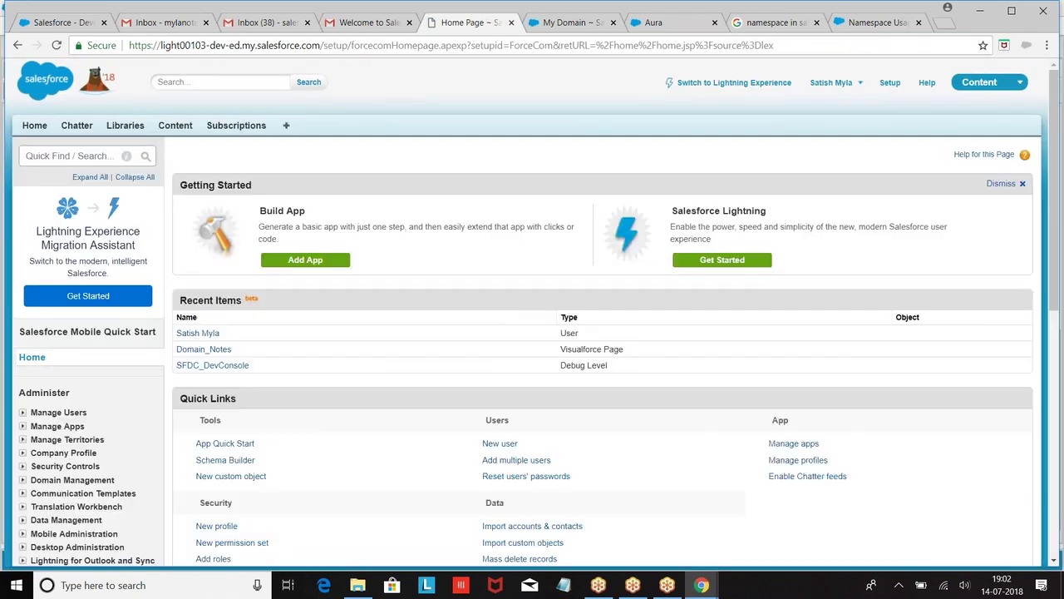
scroll(532, 311, down, 3)
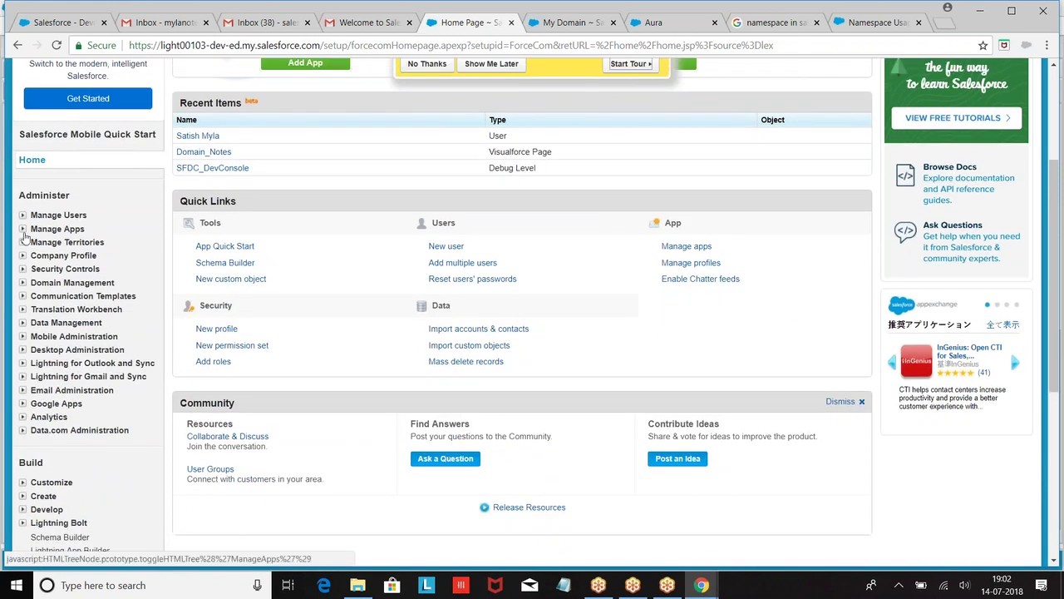
click(23, 256)
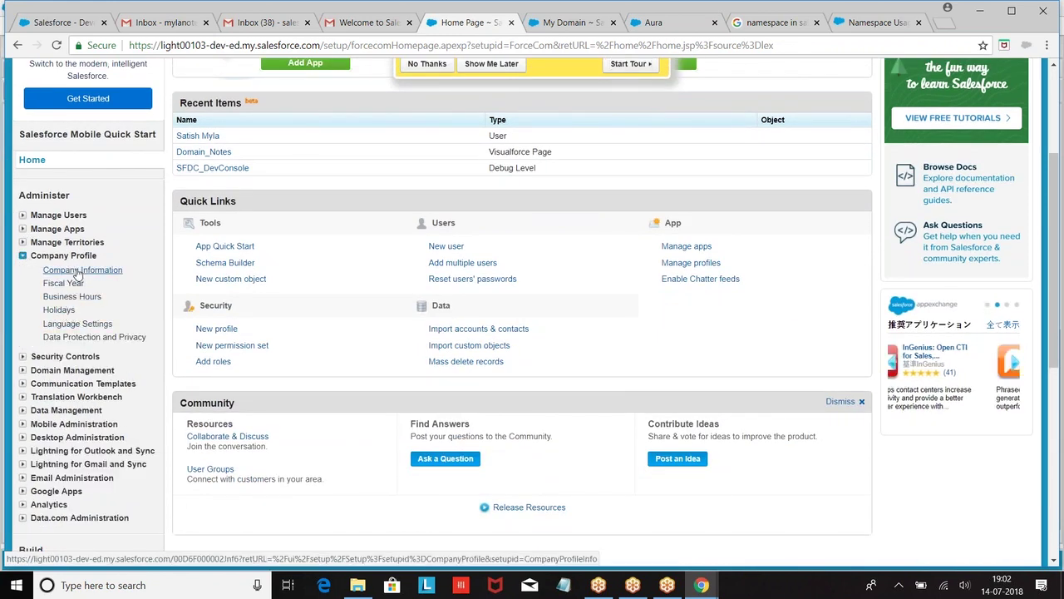
click(82, 269)
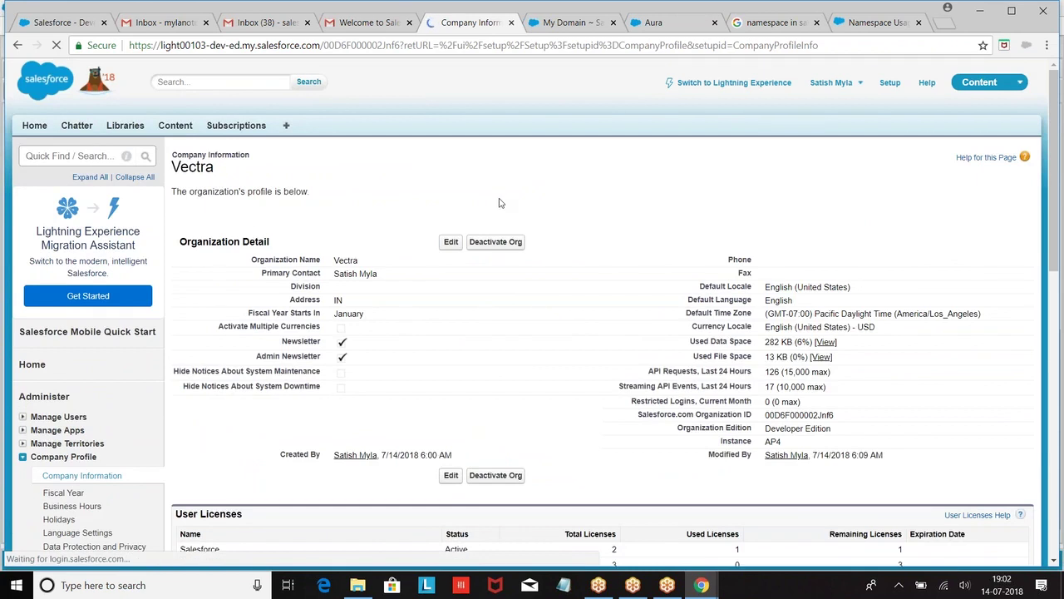
Review the Company Information page, confirming Developer Edition on instance AP4 and the user licenses
scroll(501, 206, down, 2)
scroll(374, 207, up, 1)
scroll(274, 225, down, 2)
scroll(166, 249, up, 3)
scroll(50, 268, down, 3)
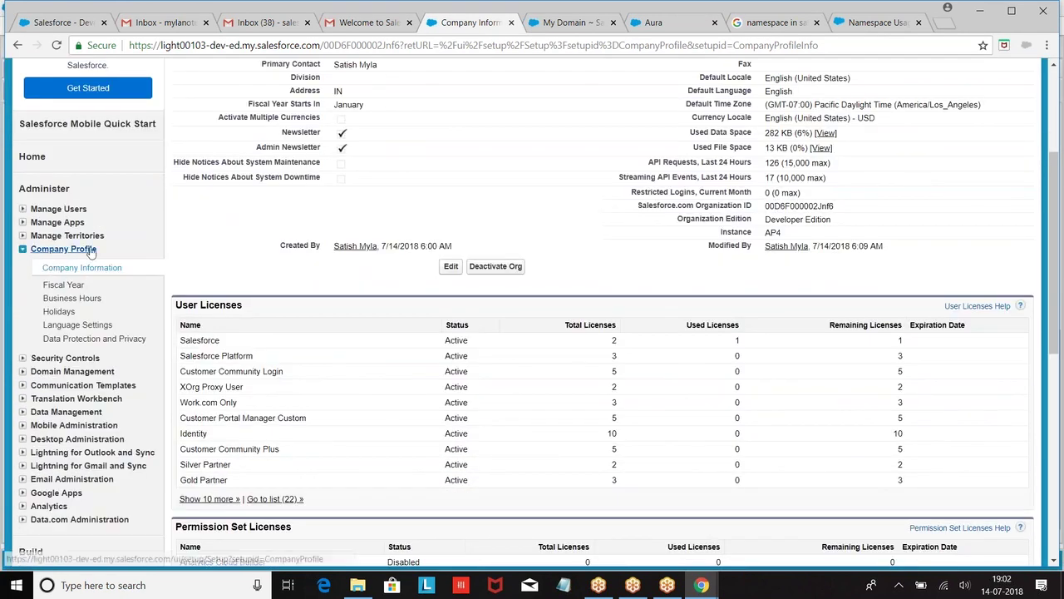
scroll(421, 215, down, 1)
scroll(422, 215, down, 1)
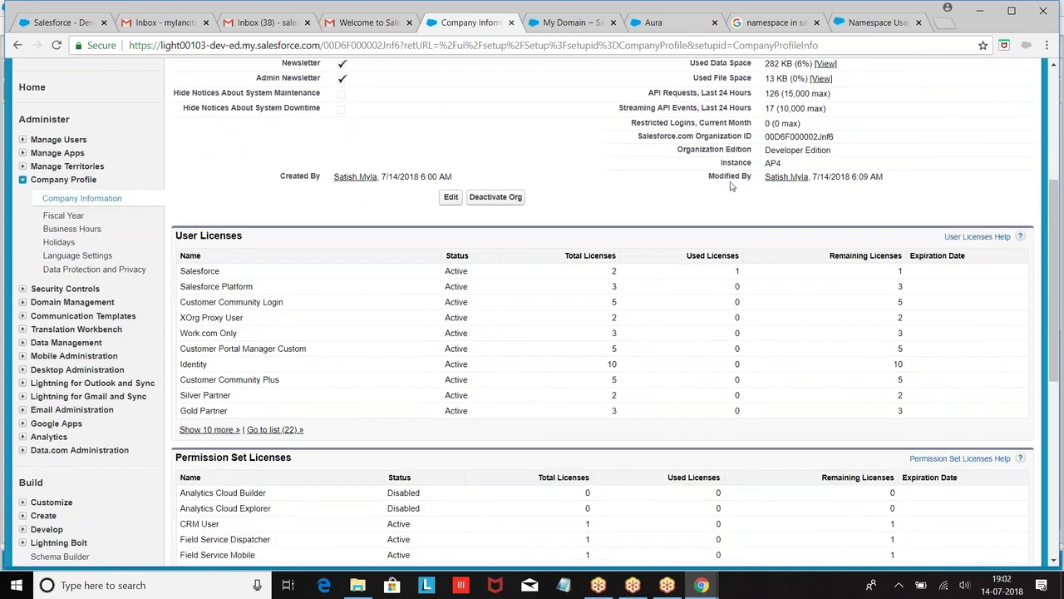
mouse_move(720, 166)
mouse_down()
mouse_move(783, 164)
mouse_move(720, 164)
mouse_move(732, 164)
mouse_up()
scroll(162, 60, up, 5)
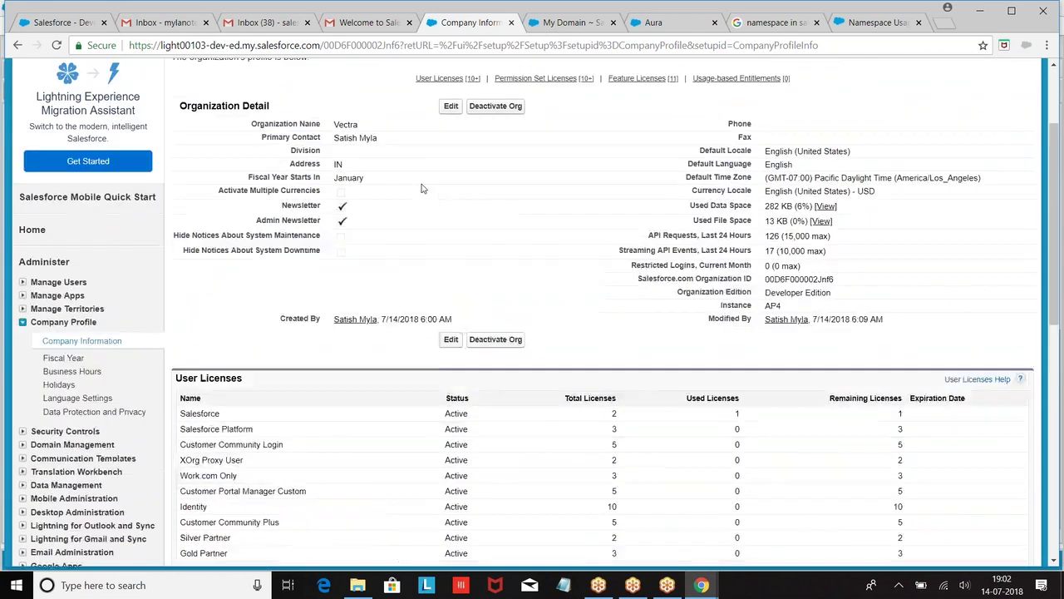
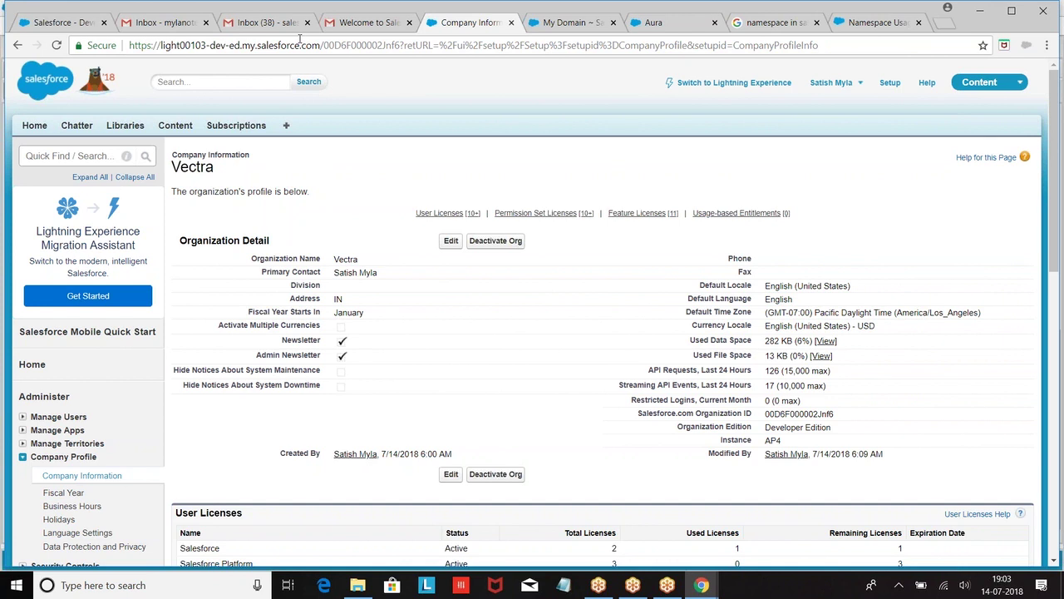
On Company Information, select the Organization Edition value, Developer Edition
scroll(451, 85, down, 1)
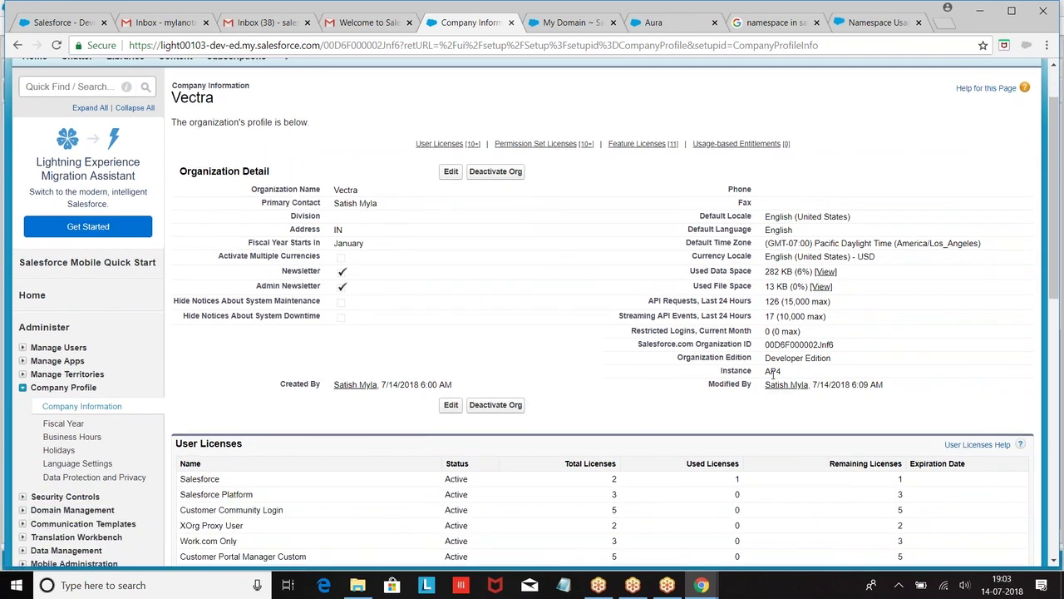
drag(763, 372, 730, 368)
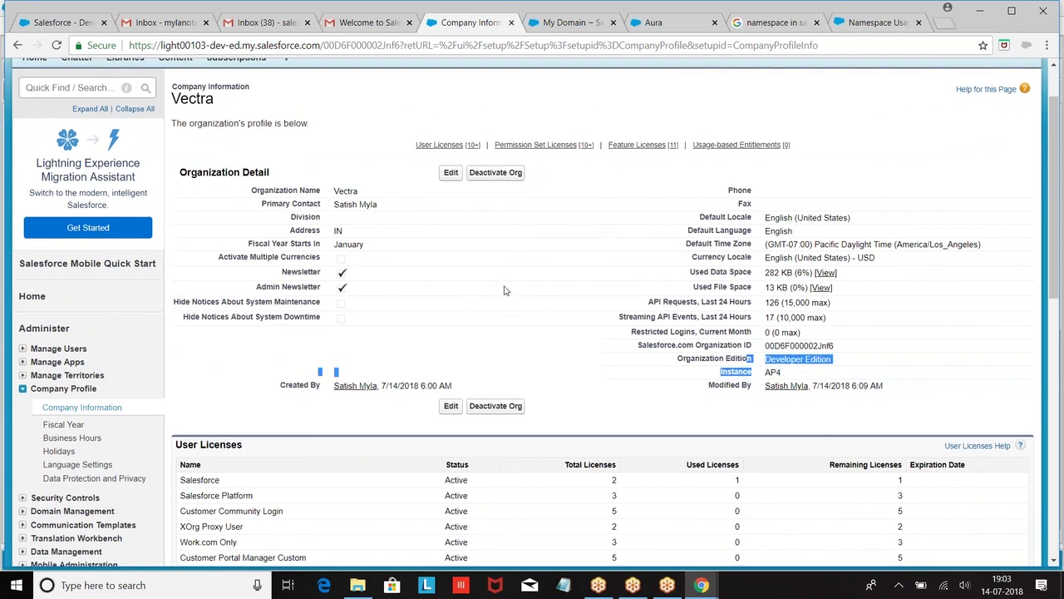
scroll(510, 293, up, 1)
Bring the Developer Console with Domain_Notes.vfp back to the front
scroll(569, 208, down, 3)
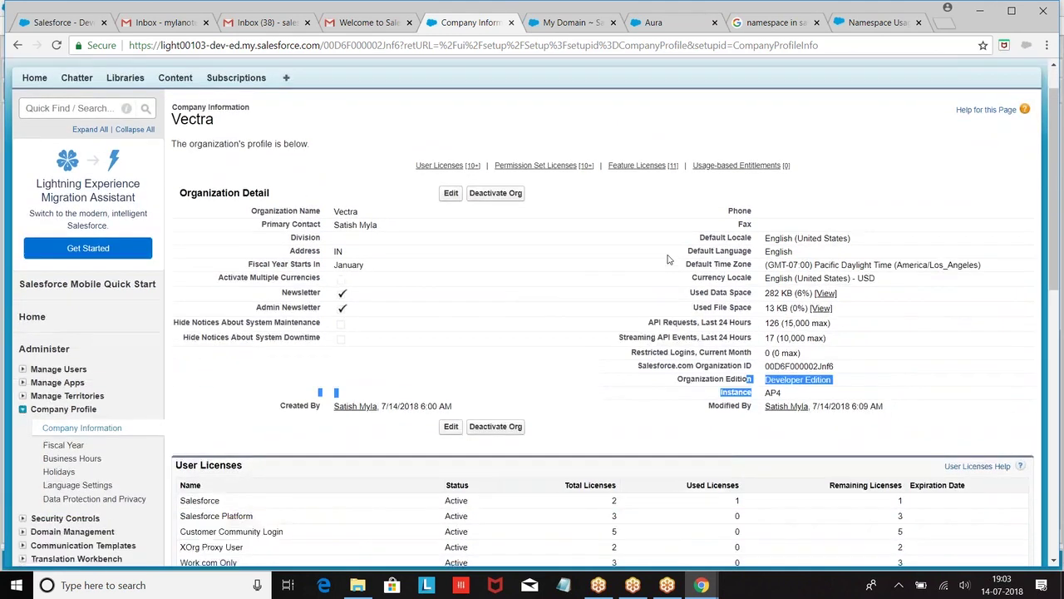
mouse_move(701, 584)
click(779, 532)
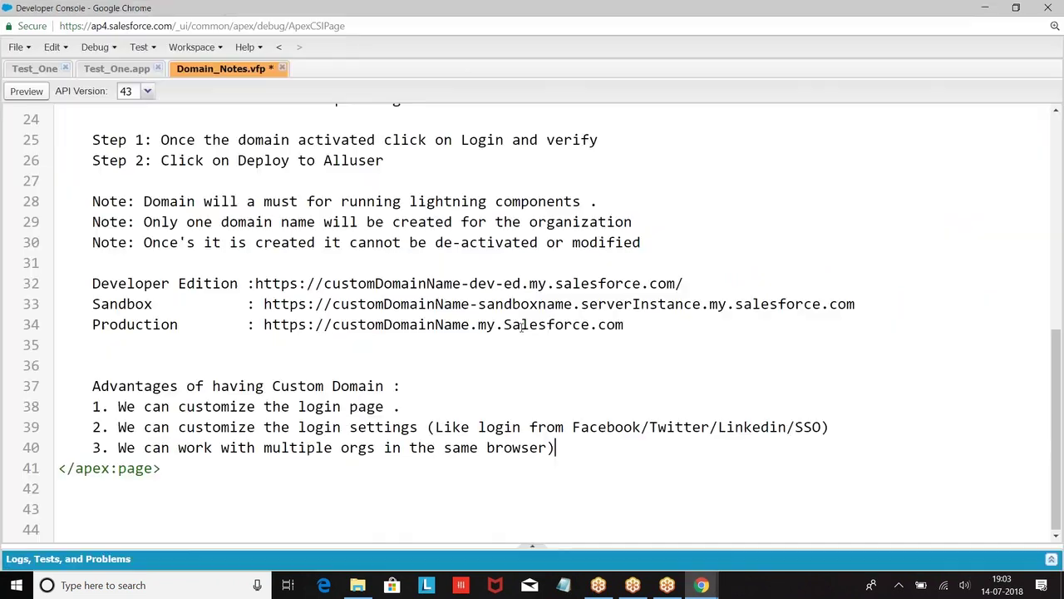
Save Domain_Notes.vfp and start a new Visualforce page named NameSpace_Notes
scroll(505, 300, up, 6)
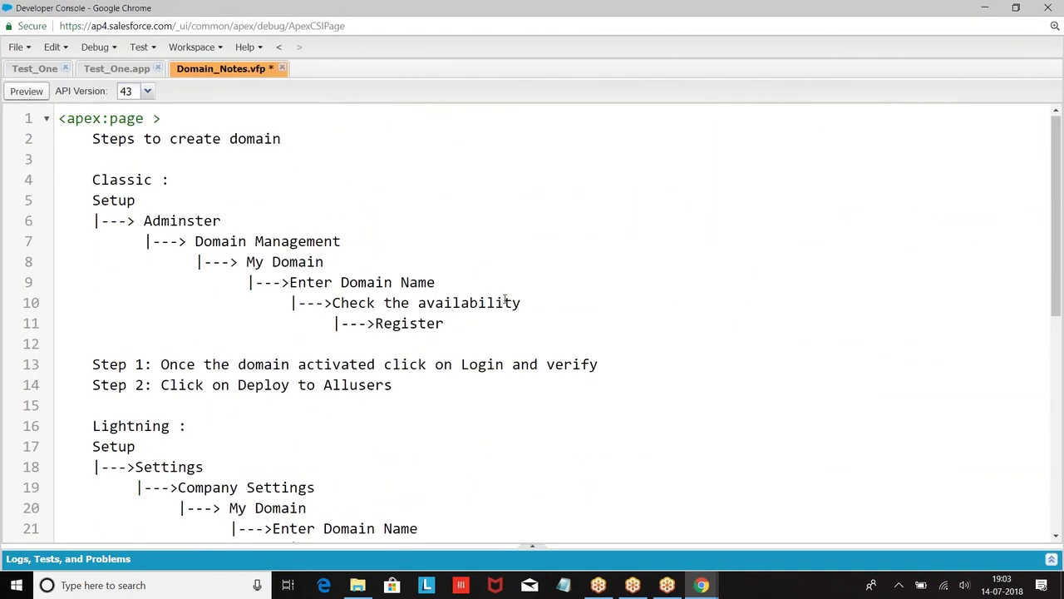
key(ctrl+s)
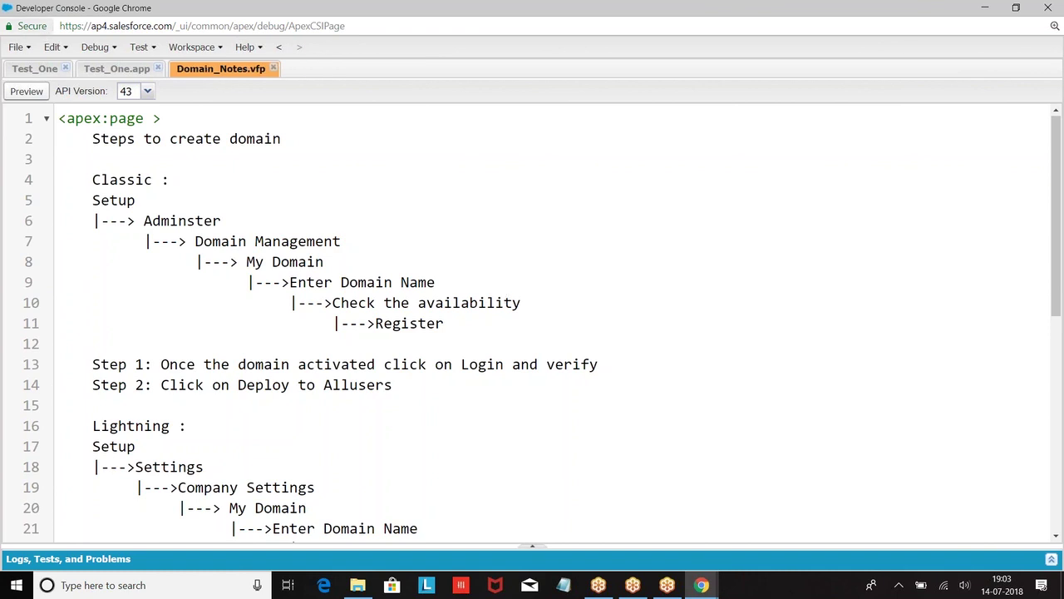
click(21, 48)
mouse_move(37, 73)
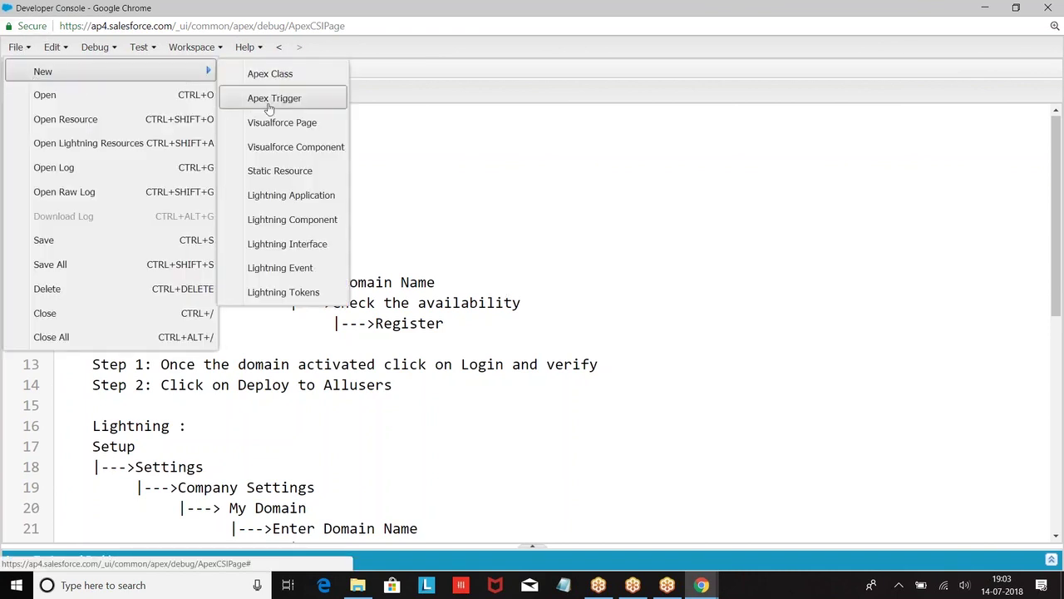
click(316, 119)
text(Nm)
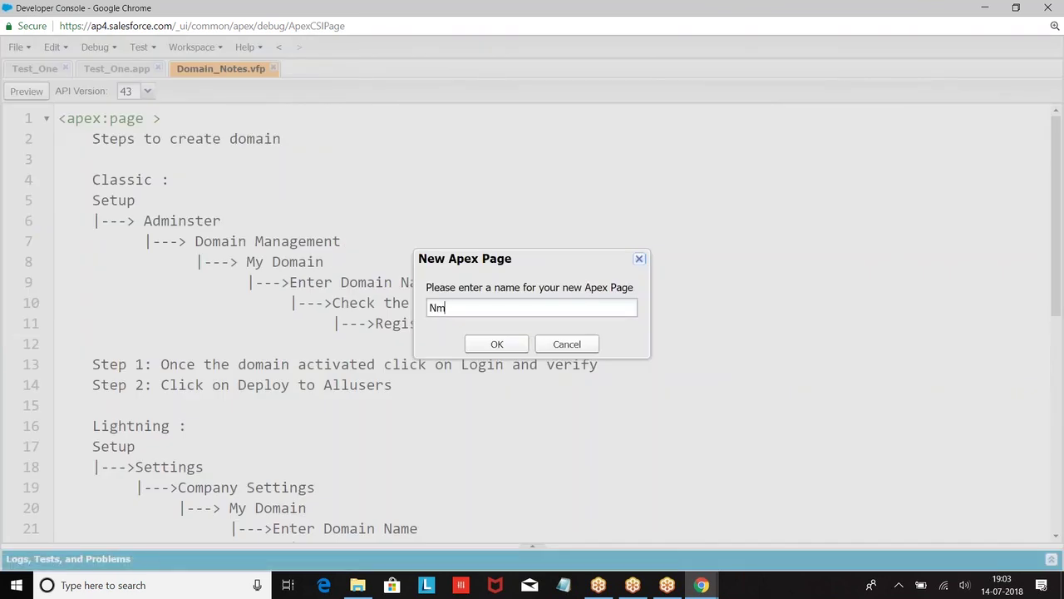
text(meSpace_N)
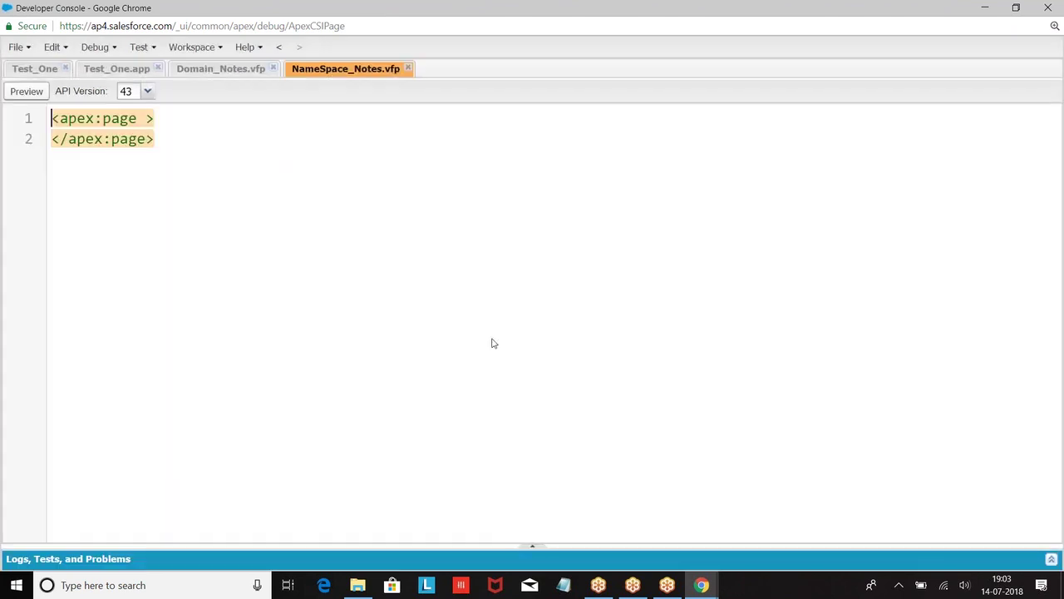
Inside the apex:page tags, add a 'Namespace:' heading with a dashed underline
click(166, 119)
key(Return)
text(Name)
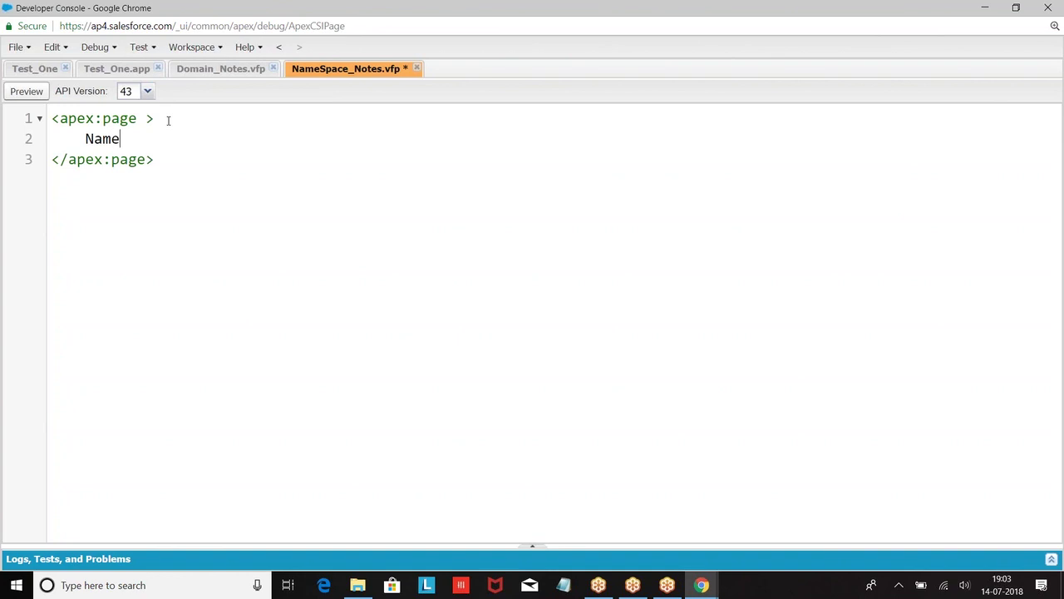
text(space:)
key(Return)
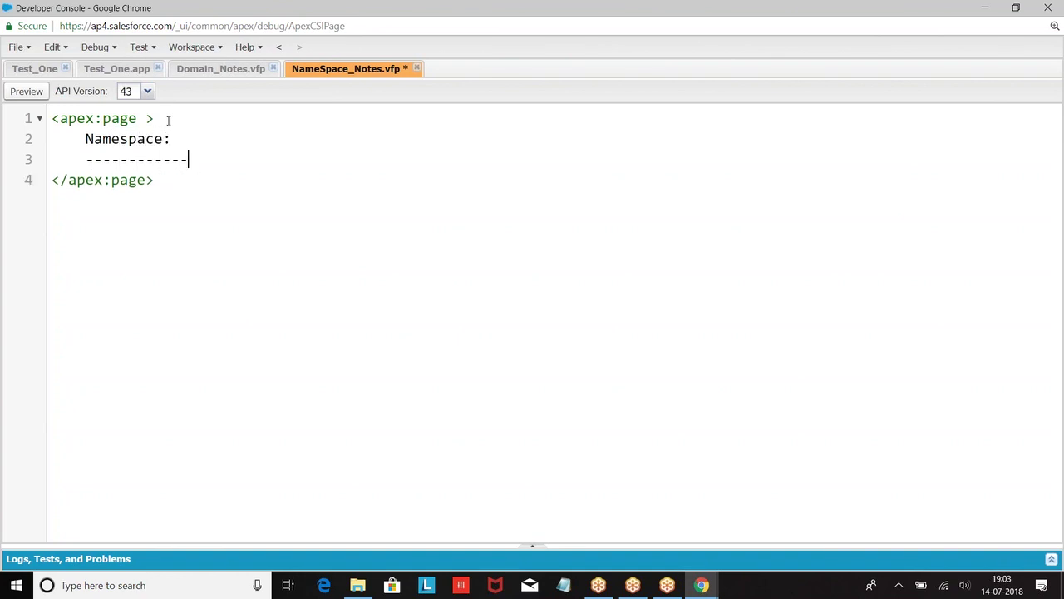
text(----------)
key(Return)
Add note '1. It is a collection of related elements under one name.'
text(1. )
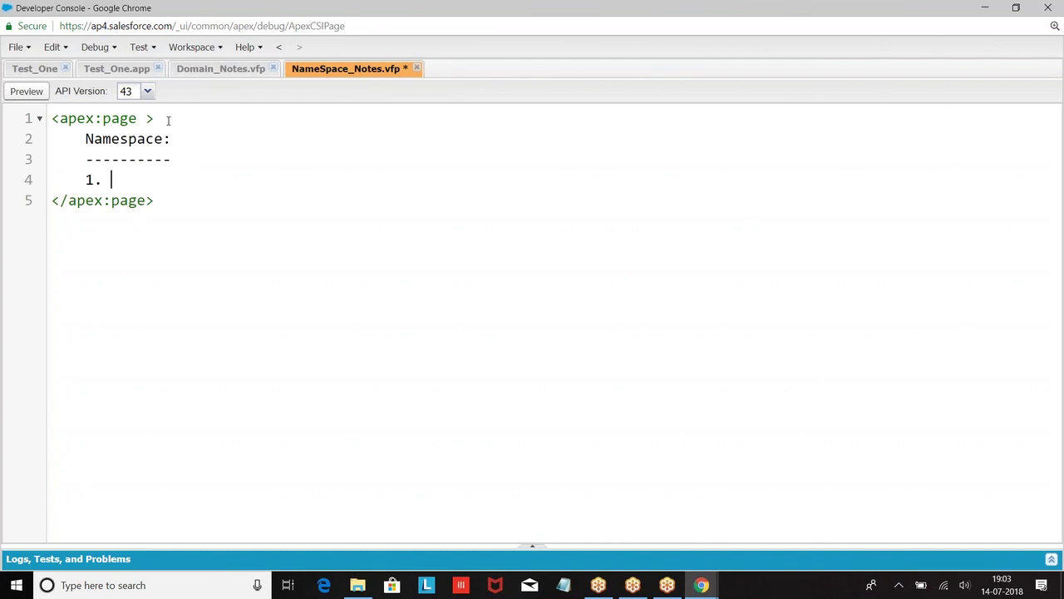
text(It is ac)
key(BackSpace)
text(collect)
text(ion of relate)
text(d elements under )
text(o)
key(BackSpace)
text(under on)
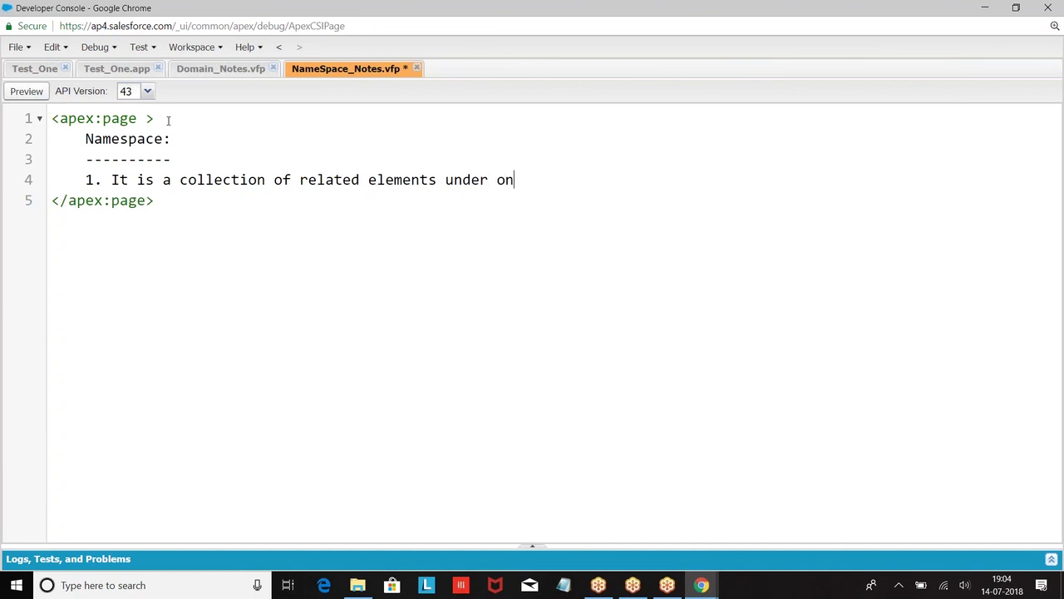
text(e name .)
key(Return)
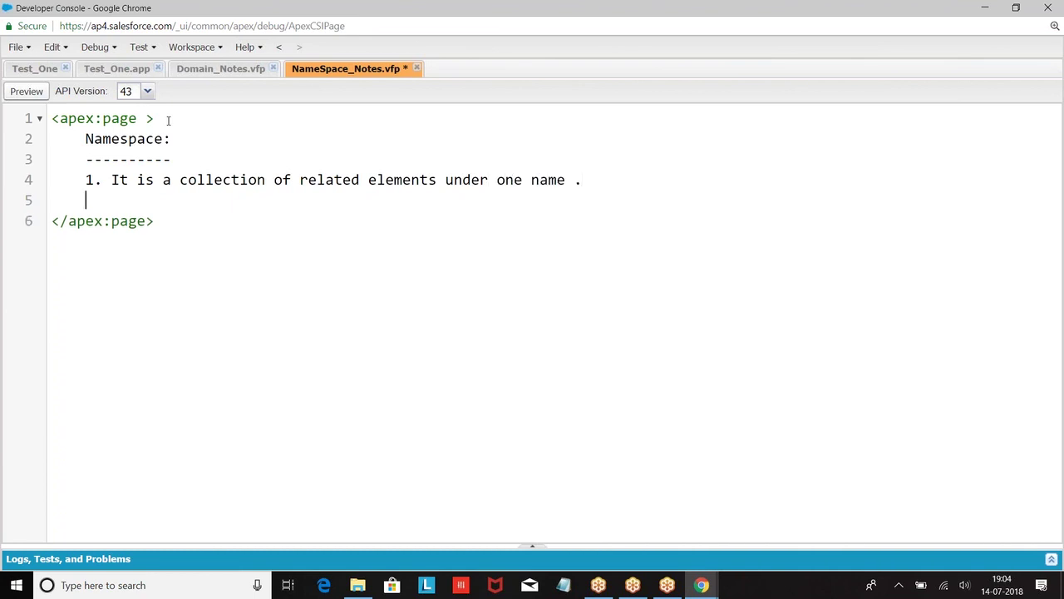
Add note '2. This is used to avoid naming conflicts'
text(2. This is used to ava)
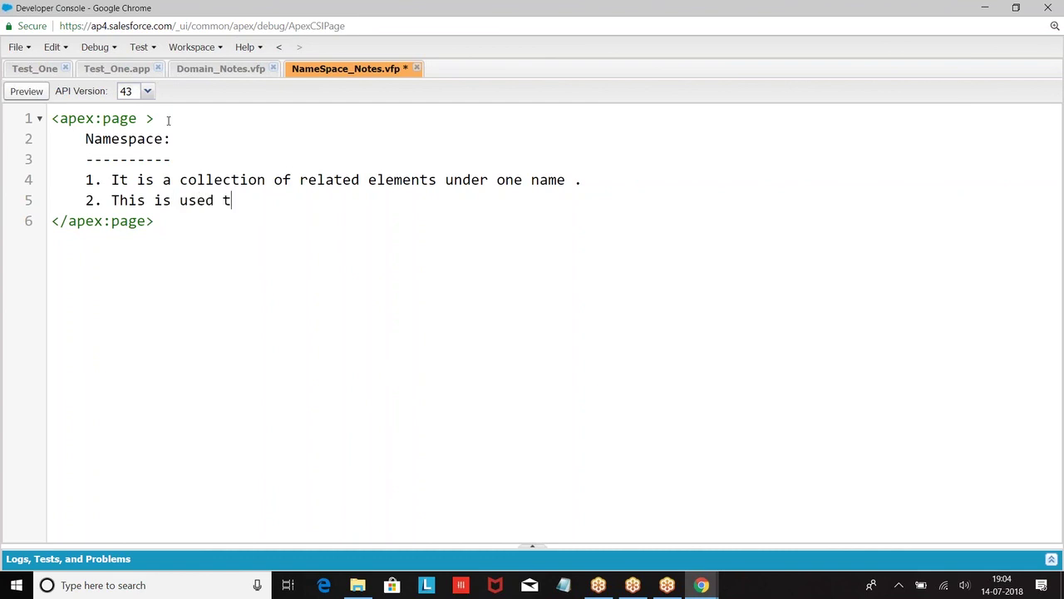
key(BackSpace)
text(oid nm)
key(BackSpace)
text(aming co)
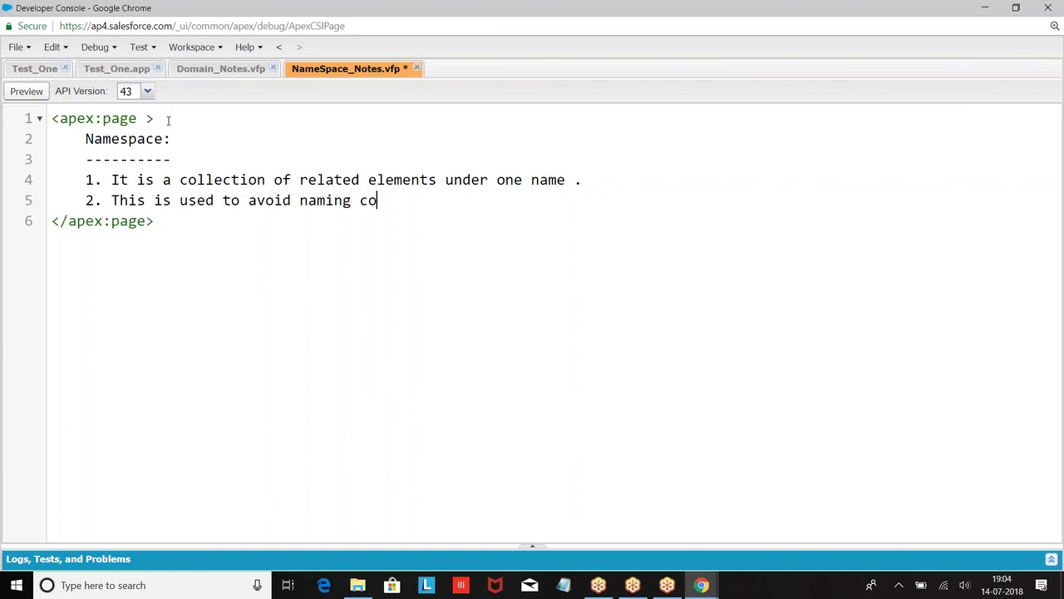
text(nfili)
key(BackSpace)
key(BackSpace)
key(BackSpace)
text(licts)
key(Return)
Add note '3. Elements can be class, object, Pages, Components, interfaces......etc'
text(3. El)
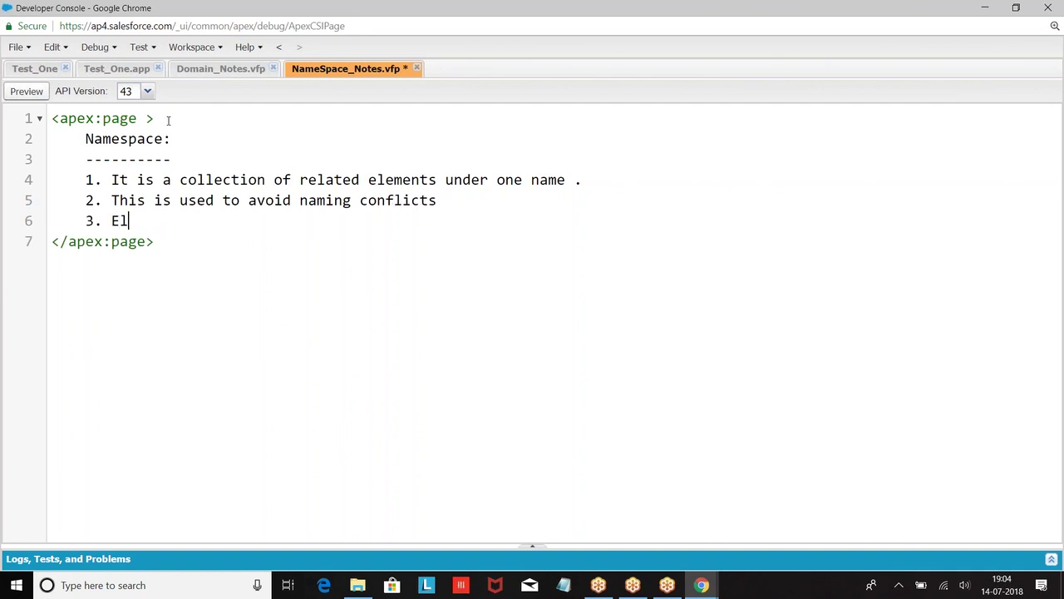
text(ements can be class ,object,fiel)
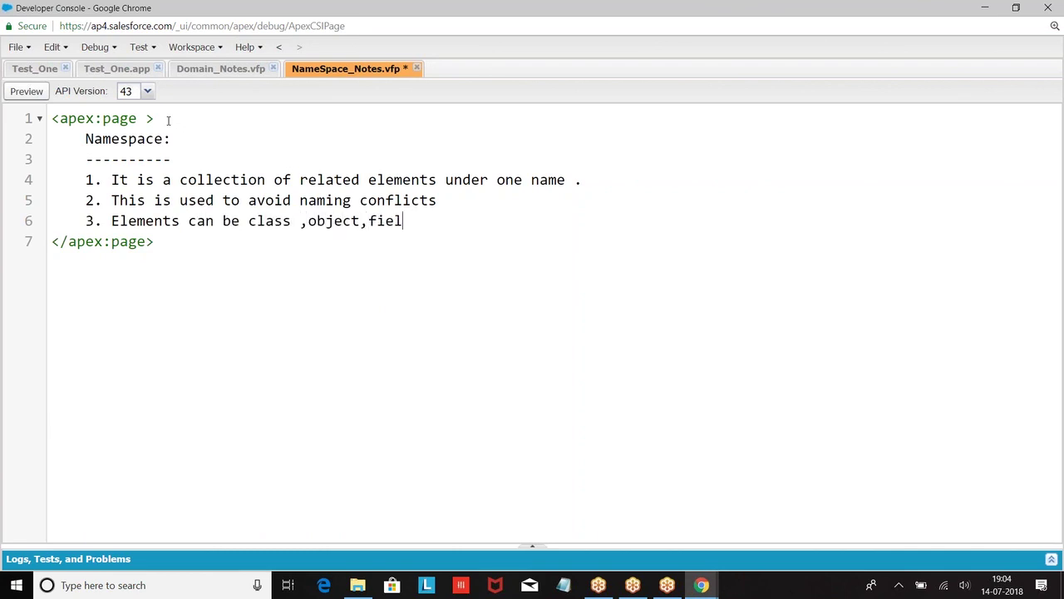
key(BackSpace)
key(BackSpace)
key(BackSpace)
key(BackSpace)
text(Pages,Components, i)
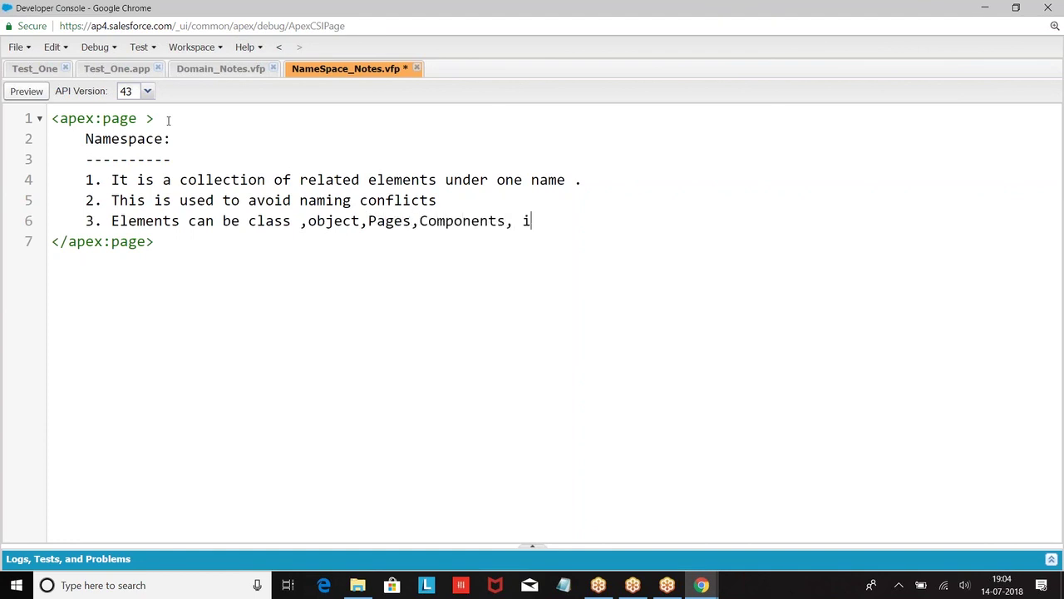
text(nterfaces......et)
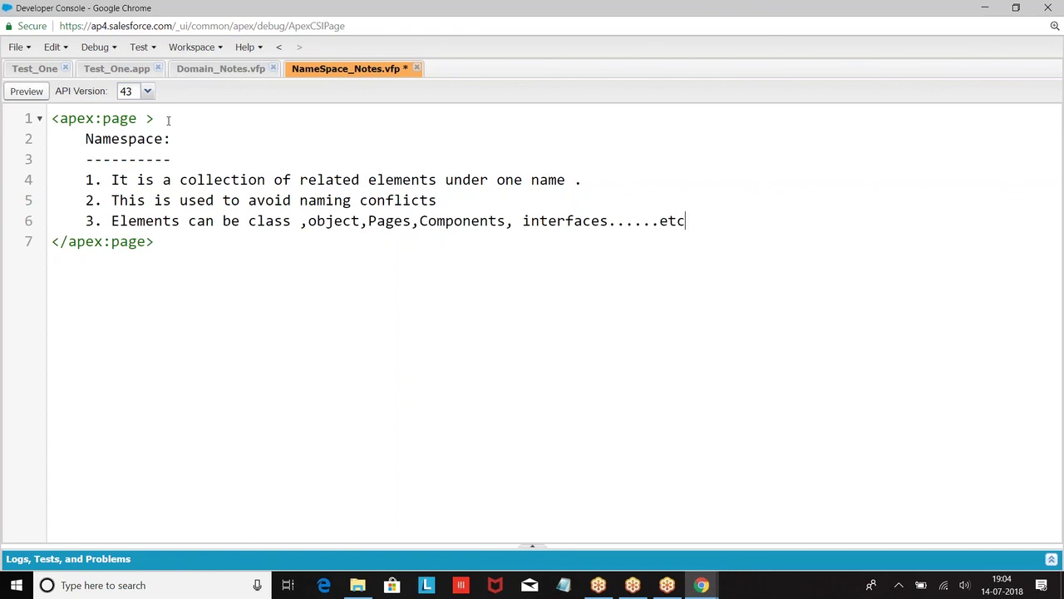
text(c)
Add note 4: delivering functionality outside your organization means namespace is a must
key(Return)
text(4. If you want)
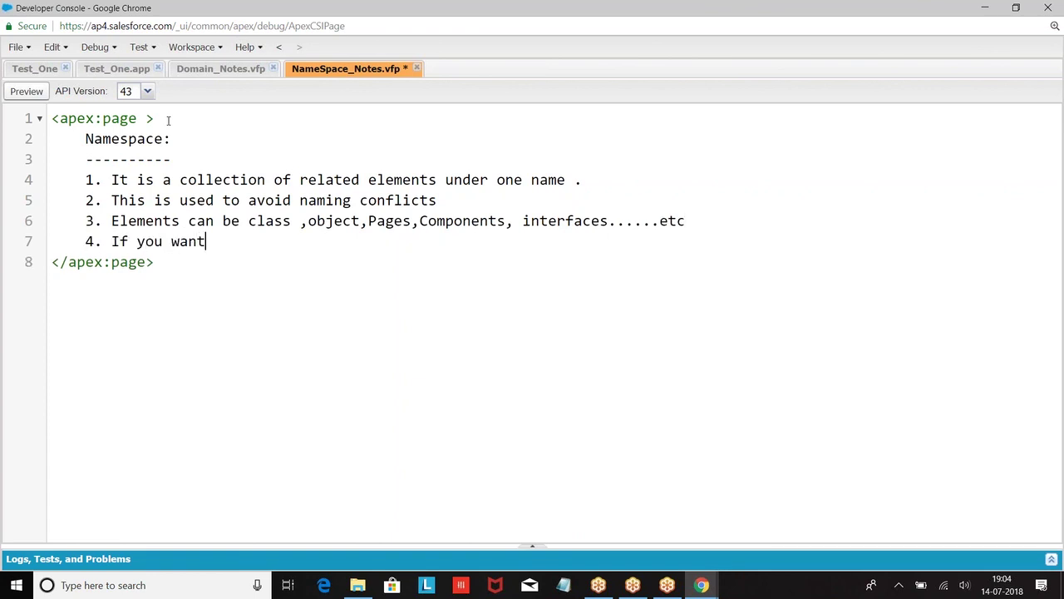
text( to deliver application of functionalities ot)
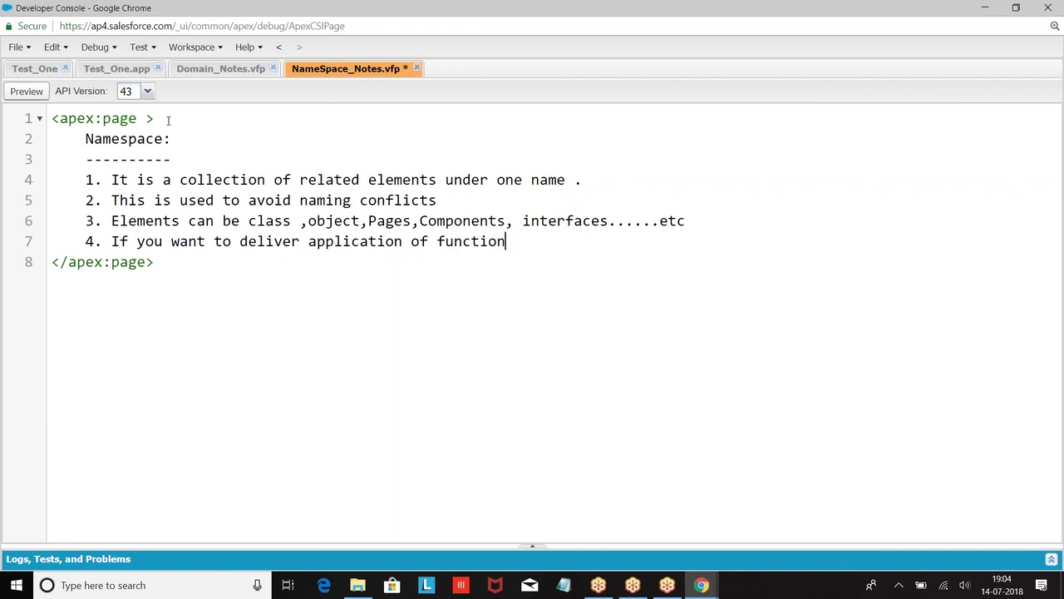
key(BackSpace)
key(BackSpace)
key(BackSpace)
text(outsis)
key(BackSpace)
text(de your or)
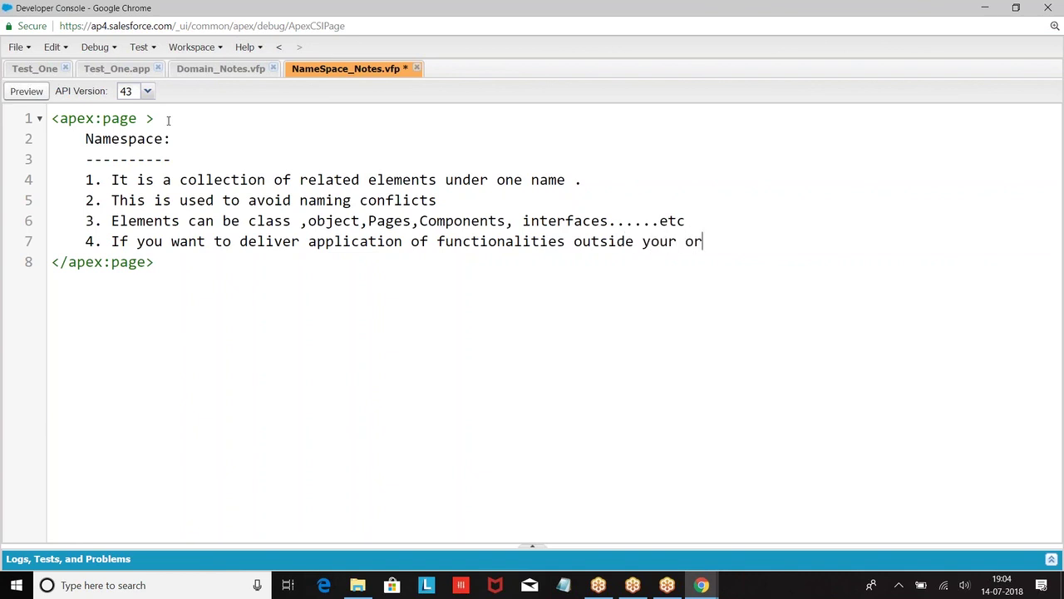
text(ganization)
key(Return)
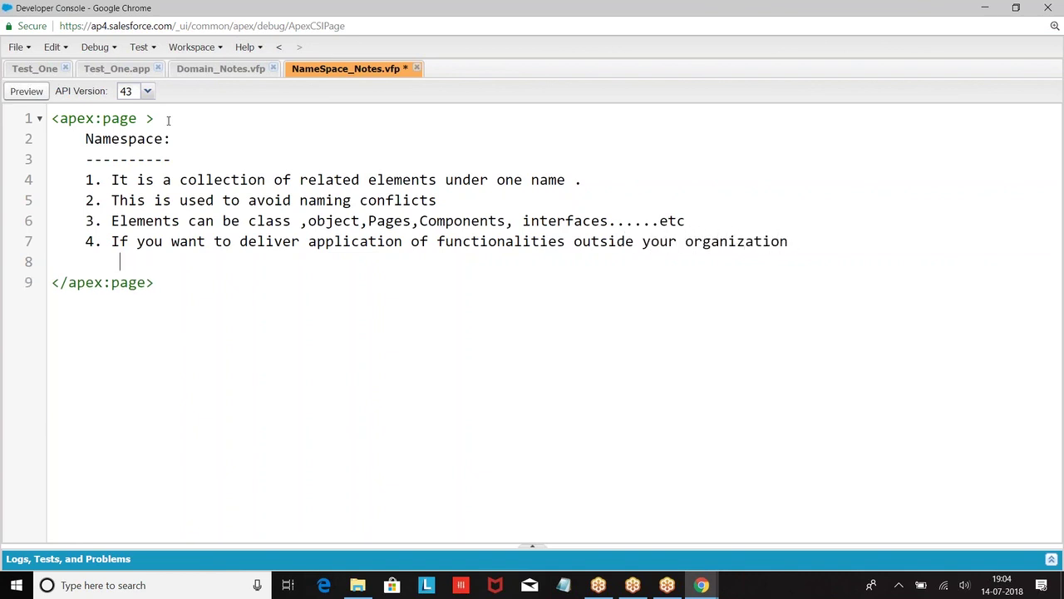
text(namespace is a )
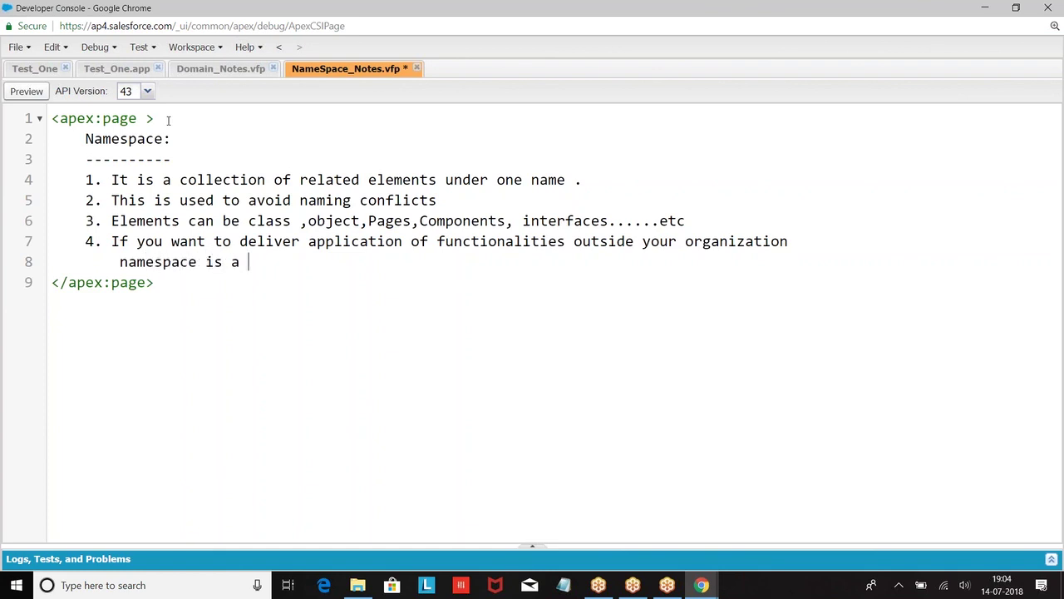
text(must .)
Add note '5. Steps to create namespace', then switch to the Company Information window
key(Return)
text(5. )
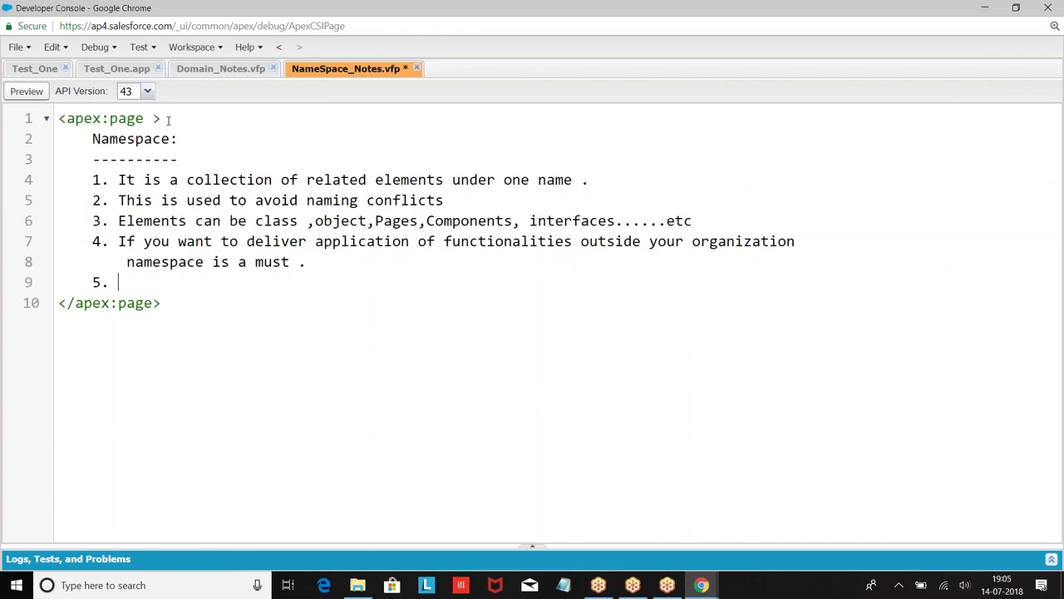
text(Step)
key(BackSpace)
key(BackSpace)
text(etps)
key(BackSpace)
key(BackSpace)
key(BackSpace)
key(BackSpace)
text(teps to create na,s)
key(BackSpace)
key(BackSpace)
text(mse)
key(BackSpace)
key(BackSpace)
text(espace)
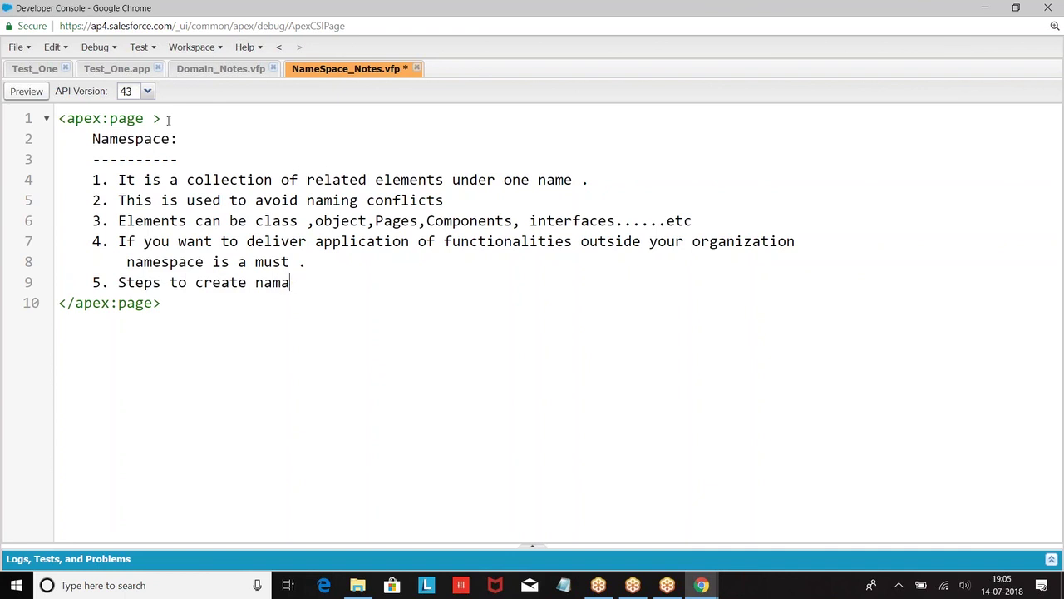
key(Return)
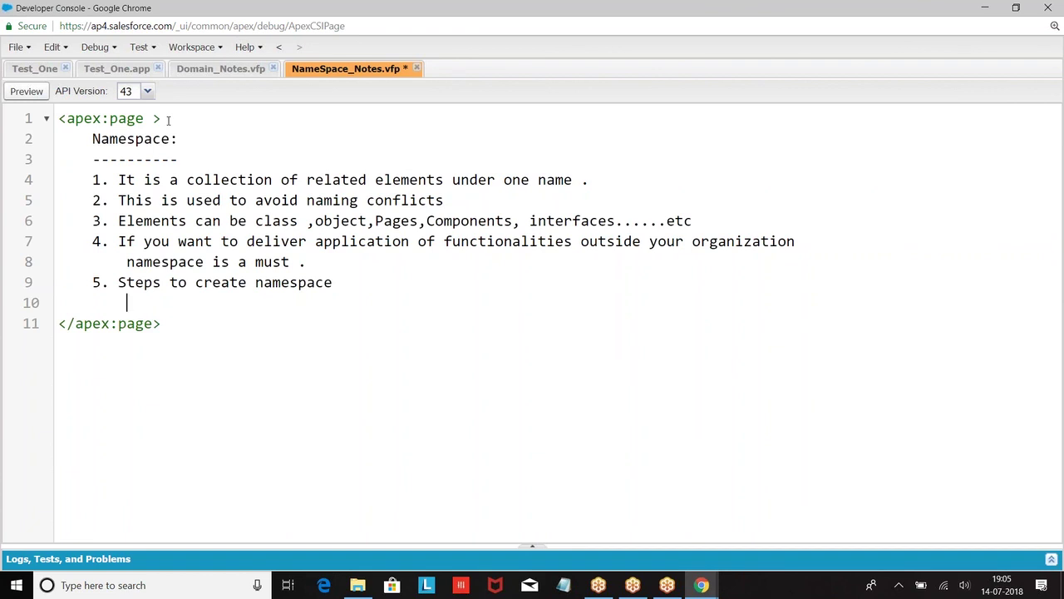
mouse_move(704, 582)
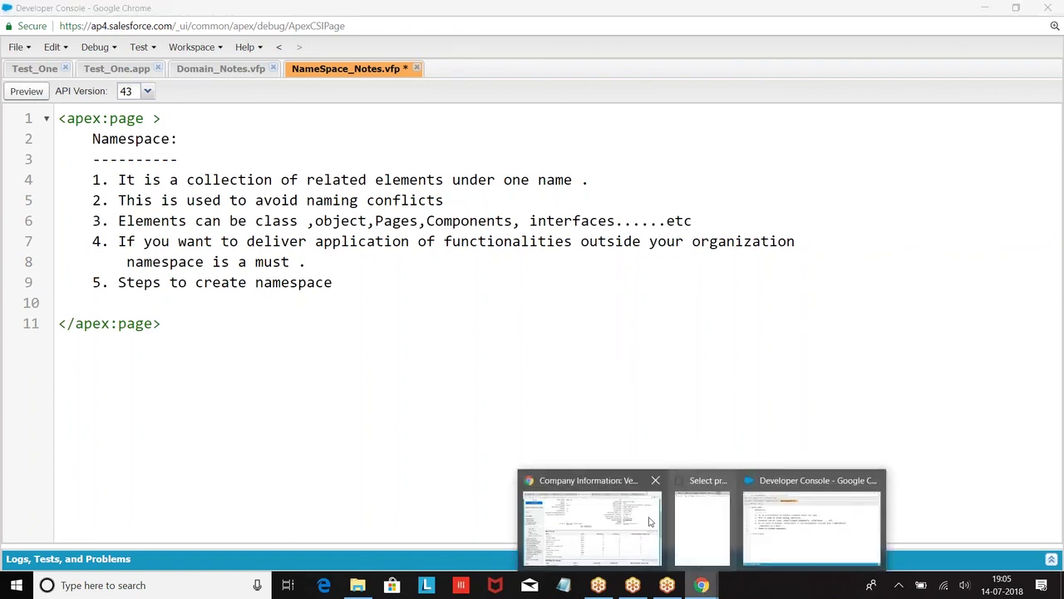
click(570, 514)
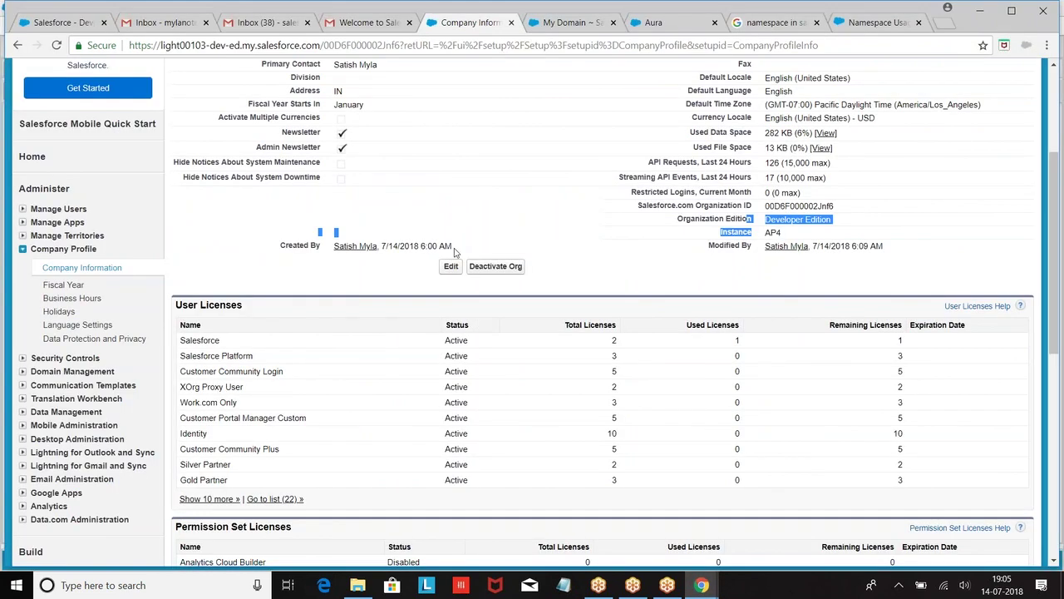
Collapse Company Profile and open the Packages setup page via Quick Find 'packag'
scroll(453, 252, up, 3)
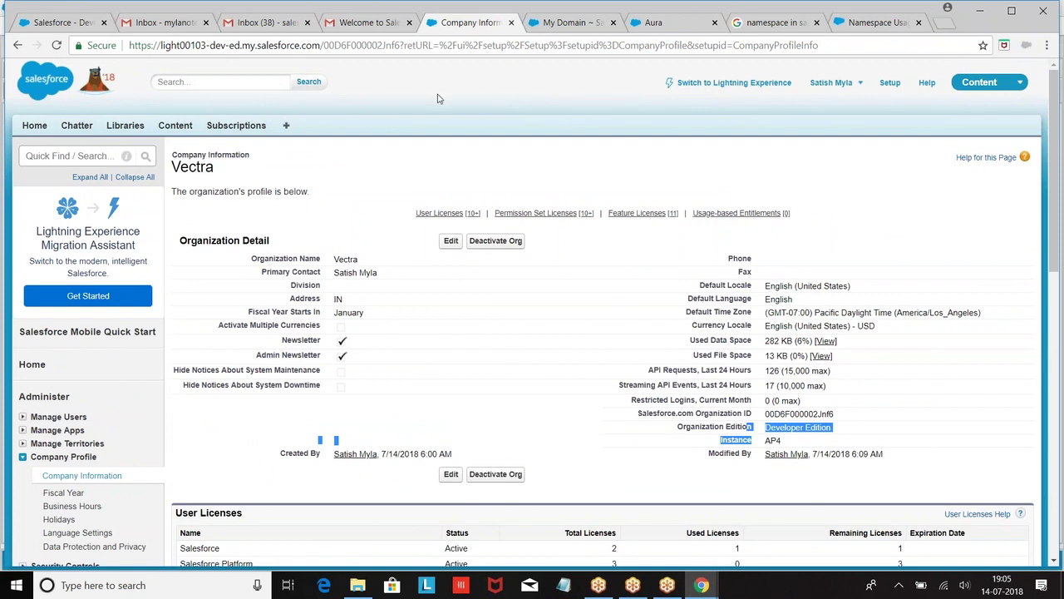
scroll(323, 229, down, 3)
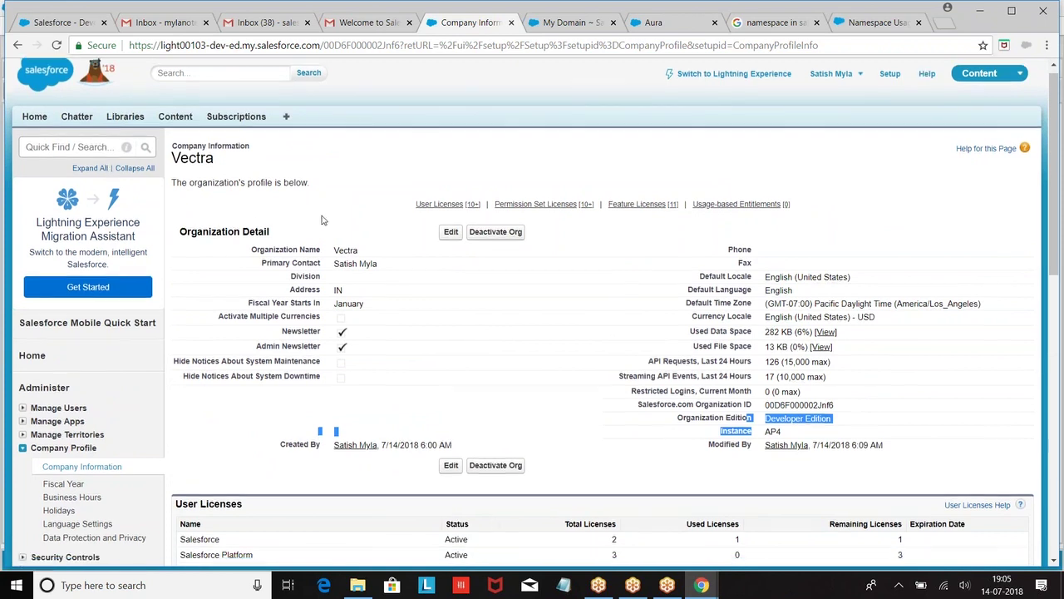
scroll(291, 244, down, 2)
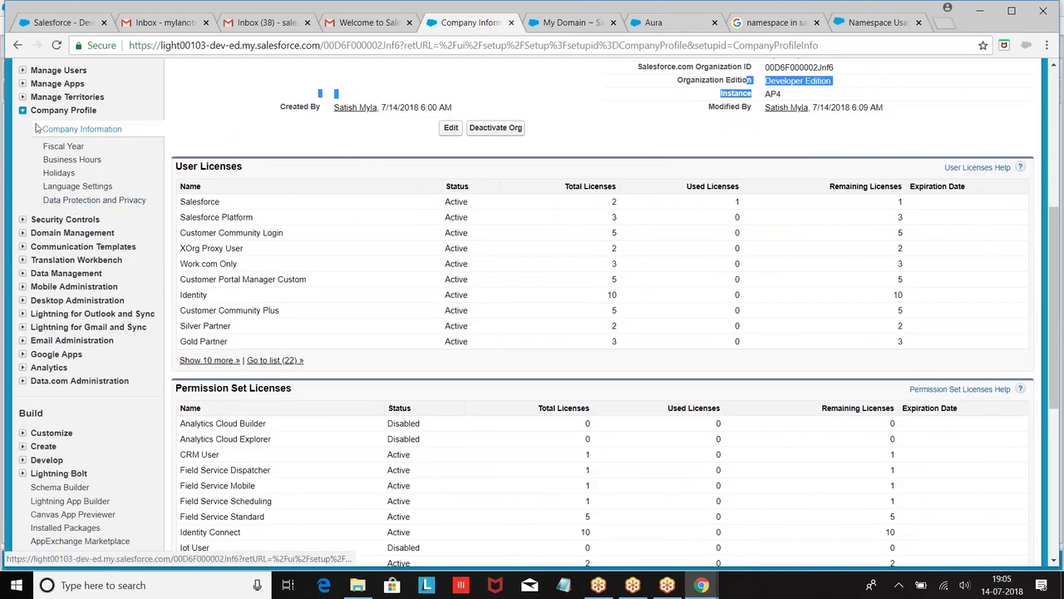
click(23, 111)
scroll(163, 205, down, 1)
scroll(164, 205, up, 6)
click(71, 155)
text(pa)
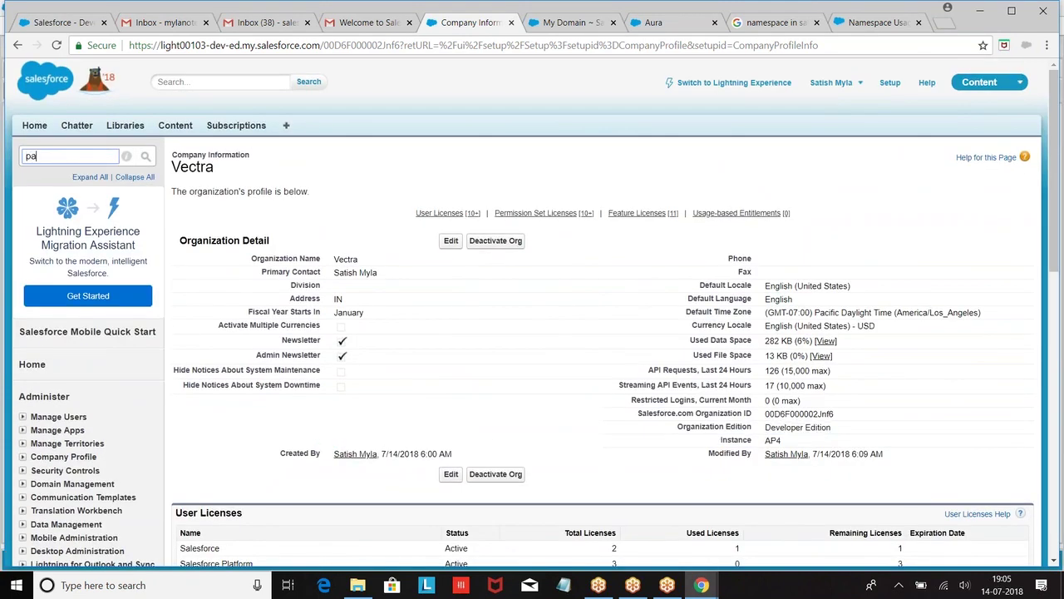
text(ckag)
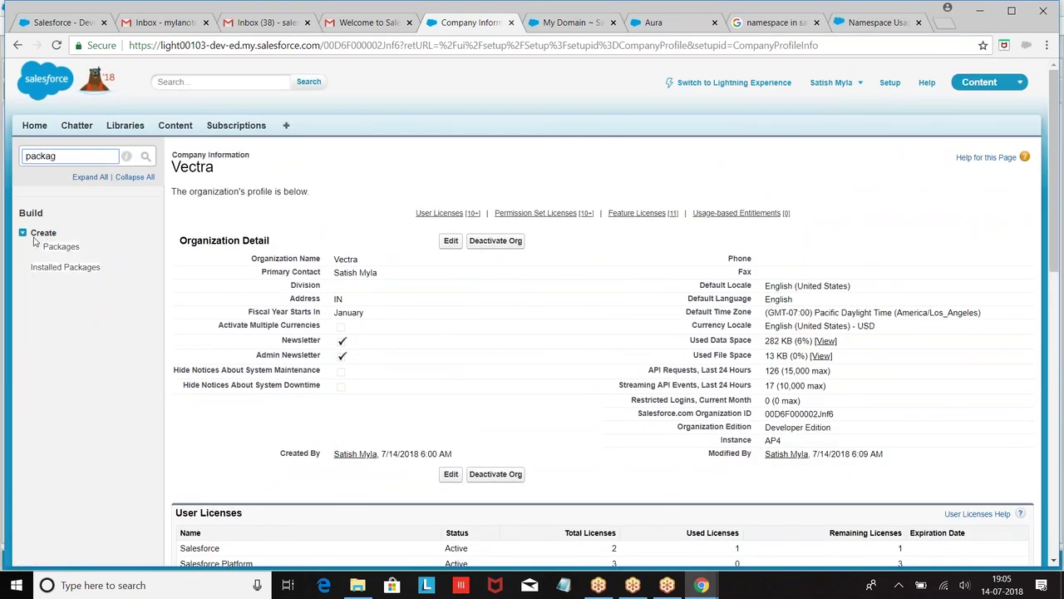
click(57, 254)
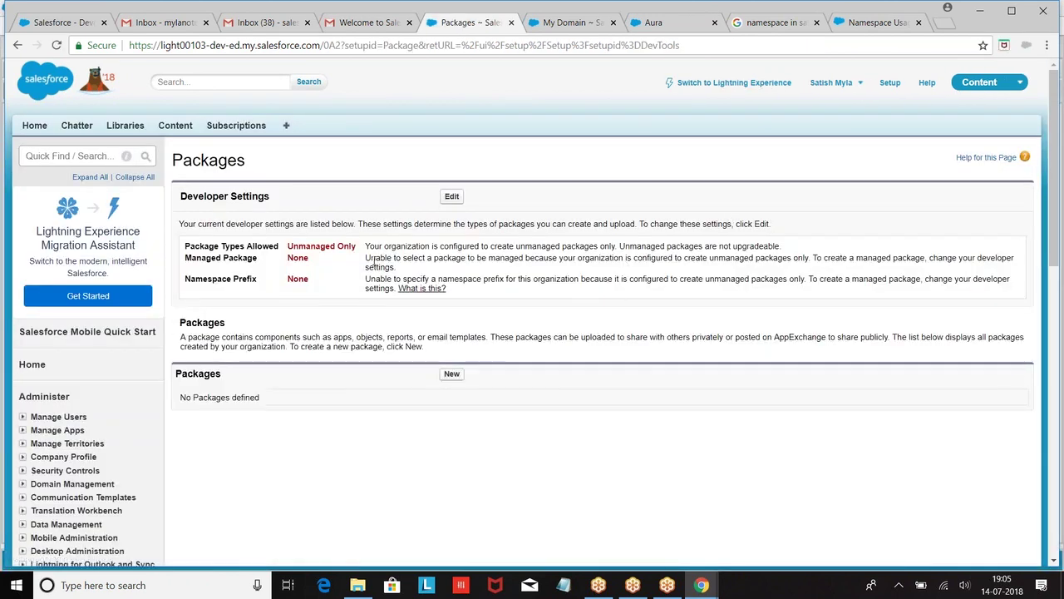
Choose Edit under Developer Settings on the Packages page
scroll(366, 264, down, 1)
scroll(249, 233, up, 1)
drag(181, 196, 269, 196)
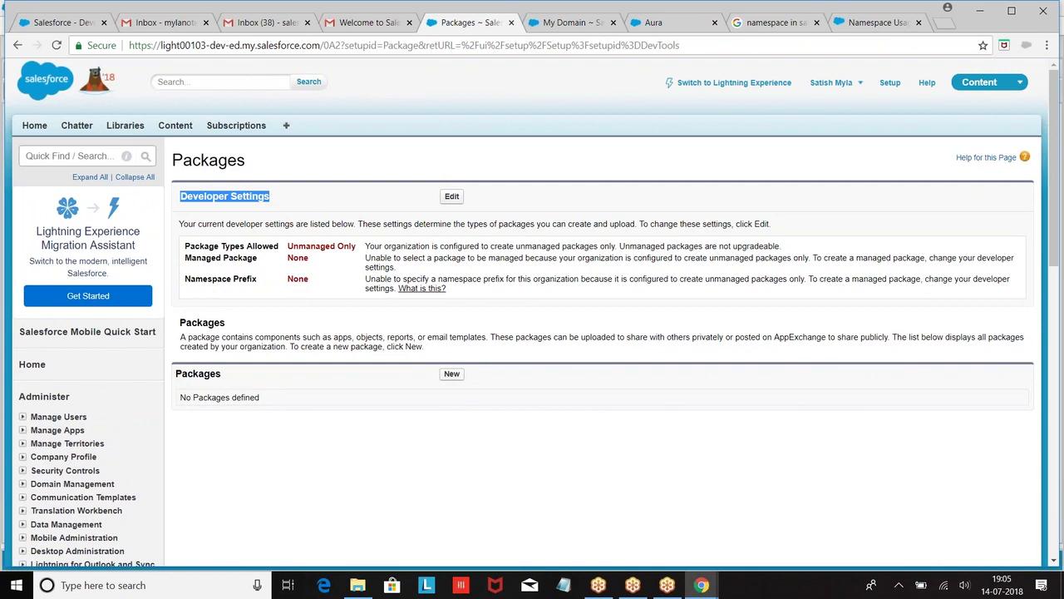
click(451, 198)
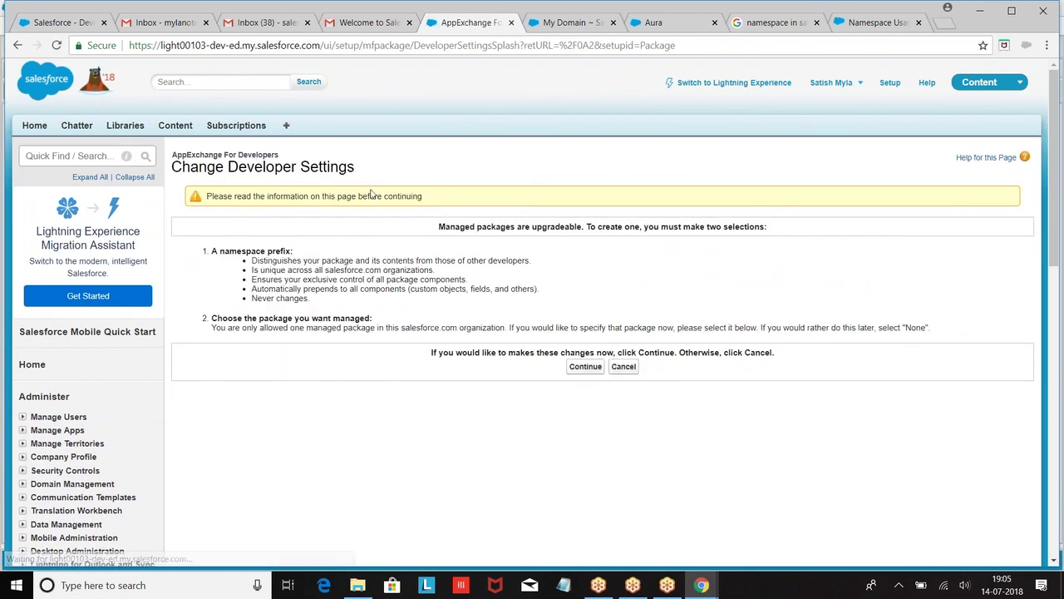
Enter a namespace prefix, confirm it is available, review the selections, then cancel
click(575, 366)
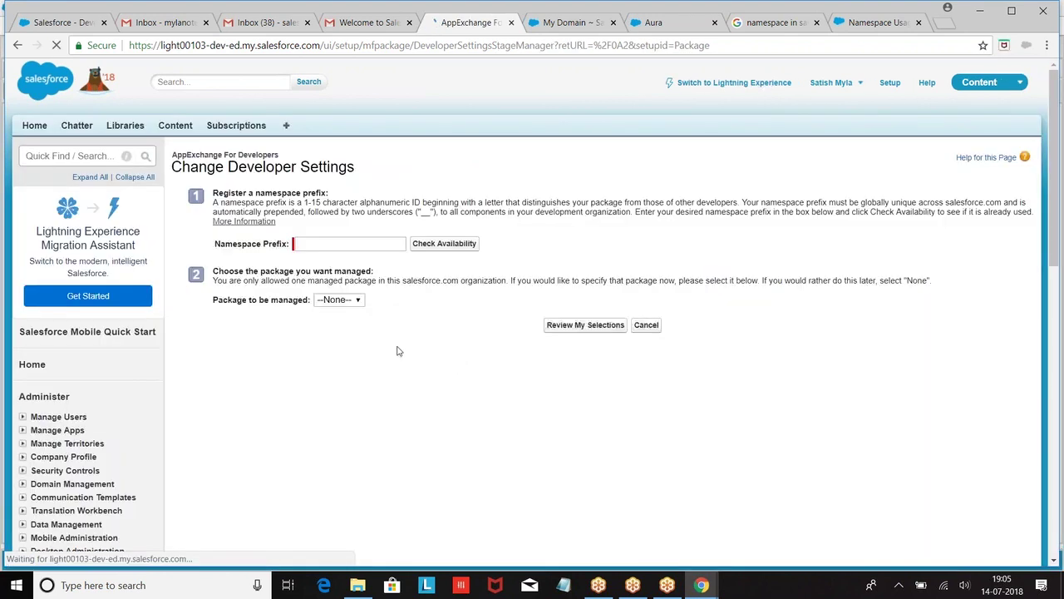
click(316, 243)
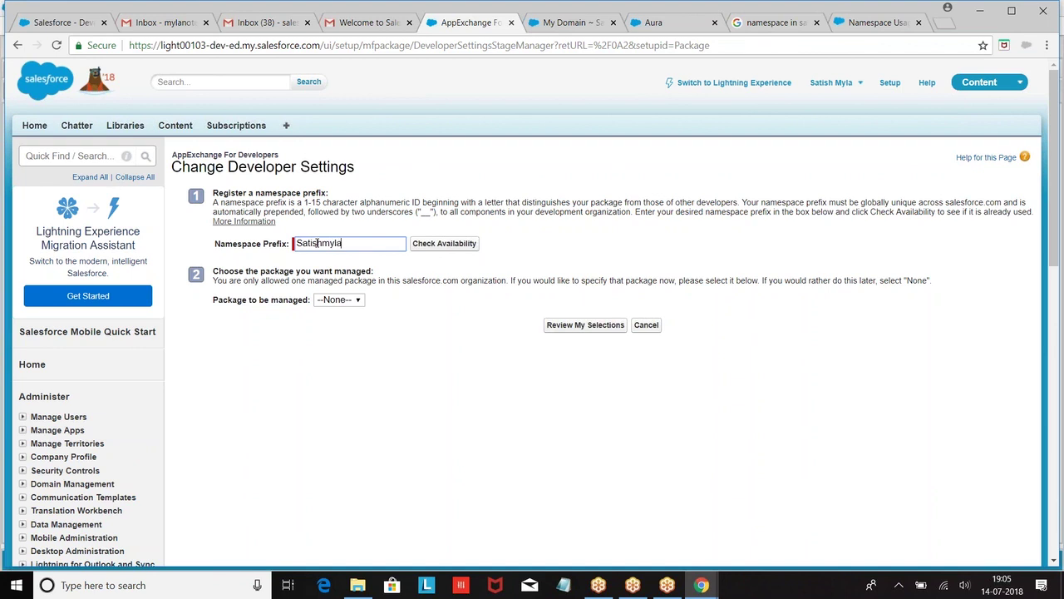
click(434, 244)
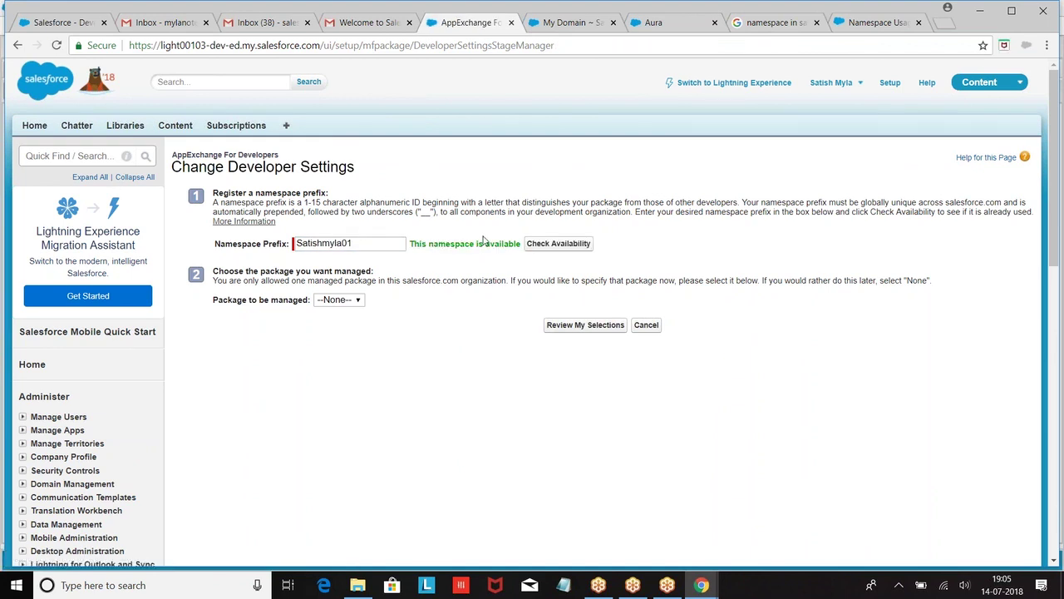
click(585, 327)
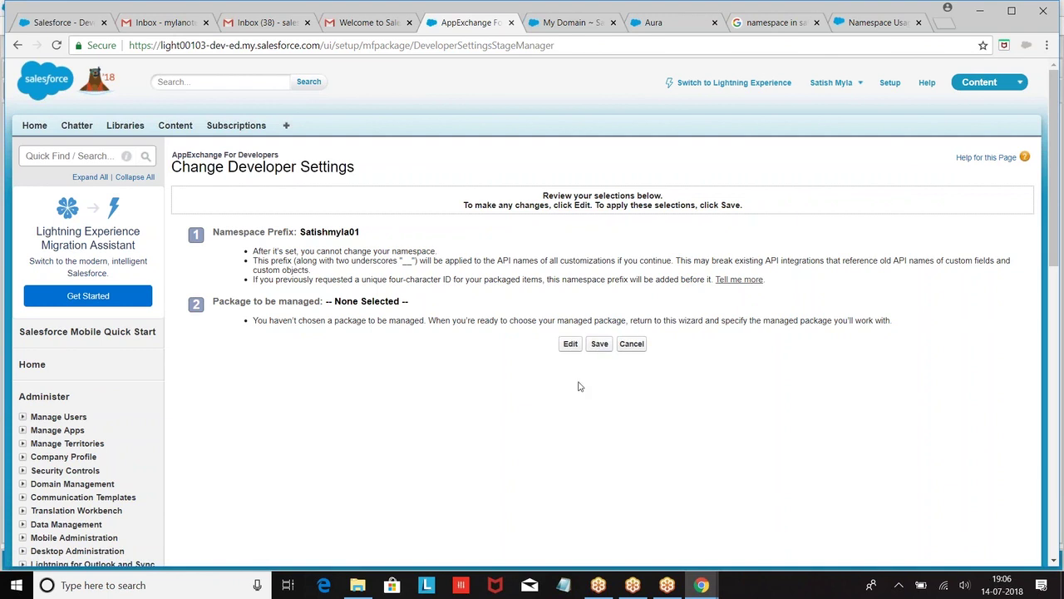
click(631, 343)
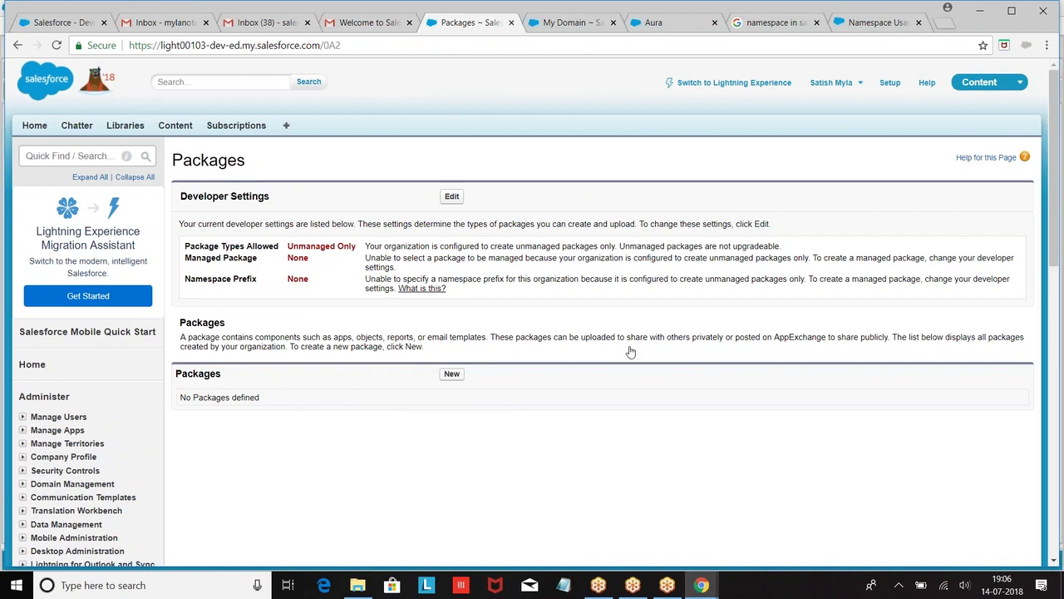
From Setup home, dismiss the tour and open Build > Create > Packages
scroll(511, 224, down, 1)
scroll(511, 225, up, 1)
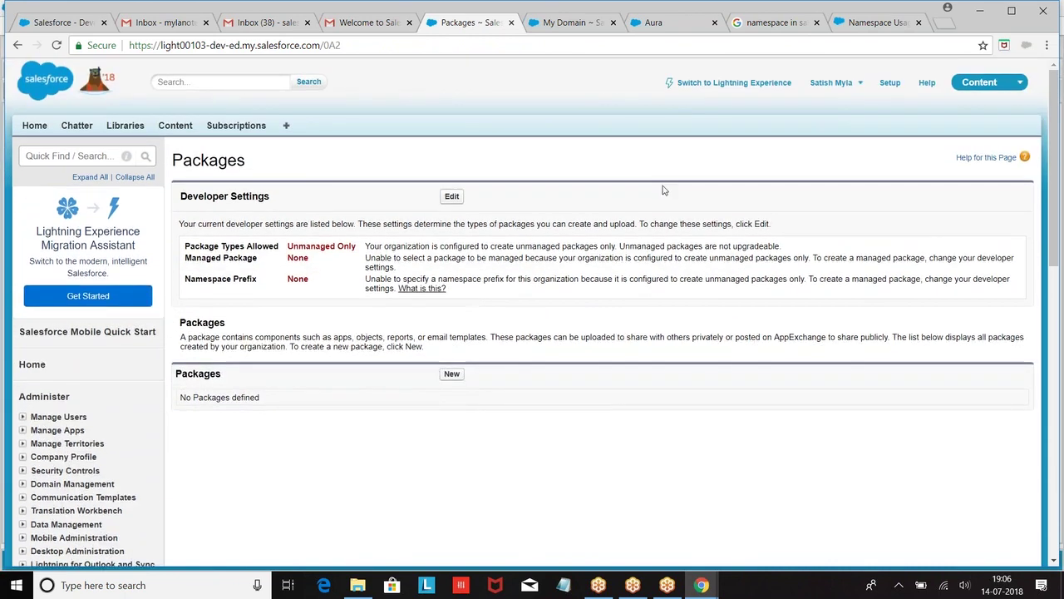
click(890, 83)
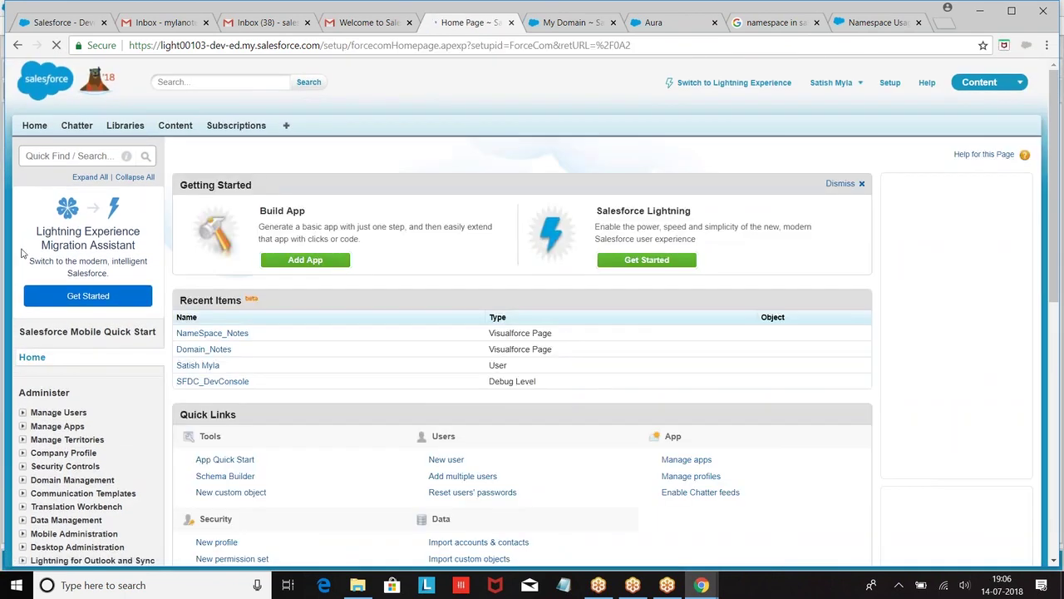
scroll(23, 266, down, 6)
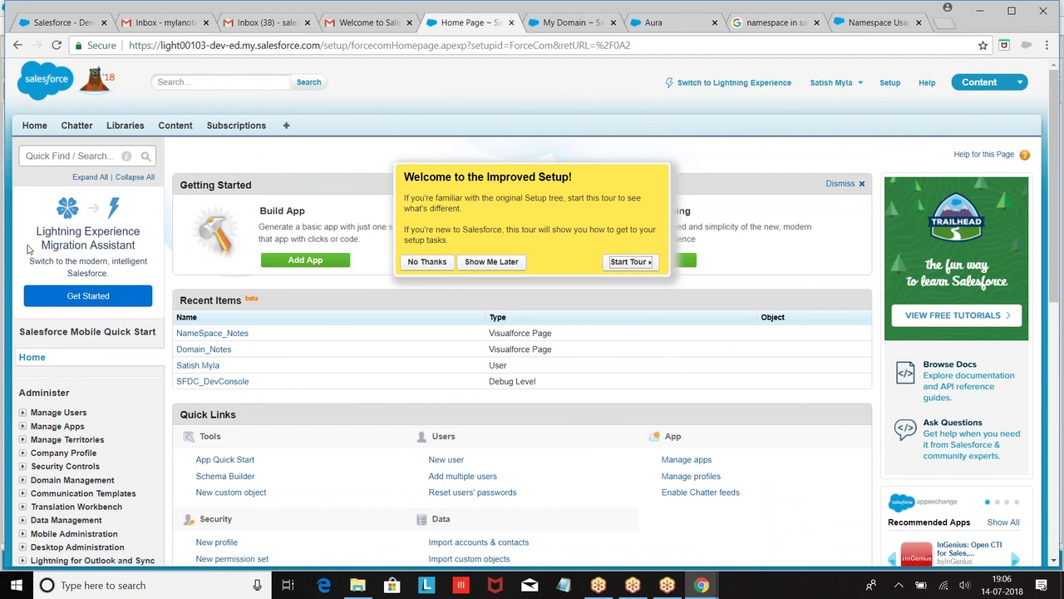
click(424, 262)
scroll(14, 330, down, 5)
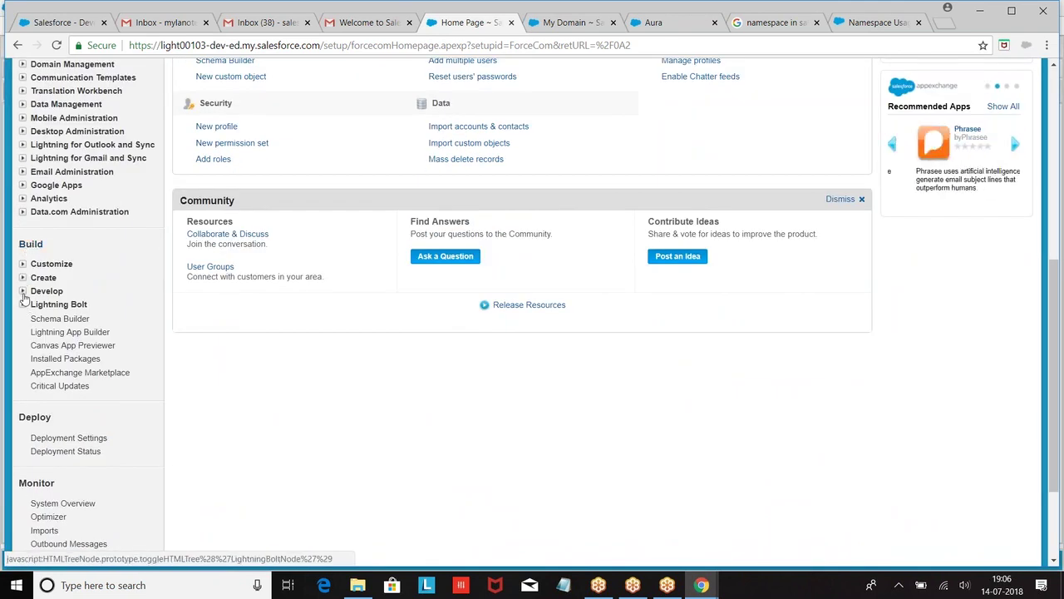
click(22, 278)
scroll(139, 261, down, 2)
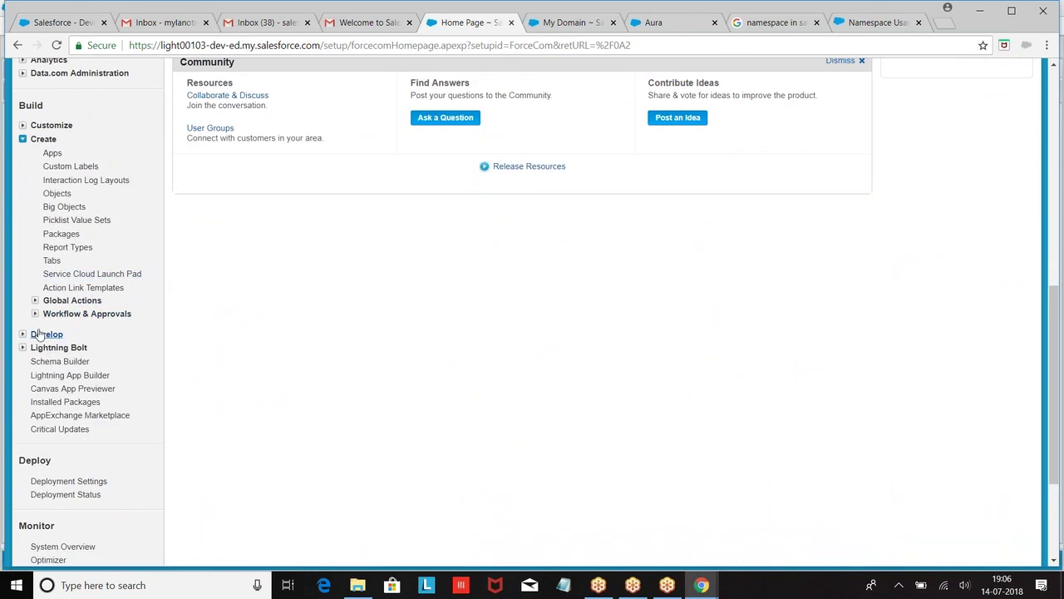
click(61, 237)
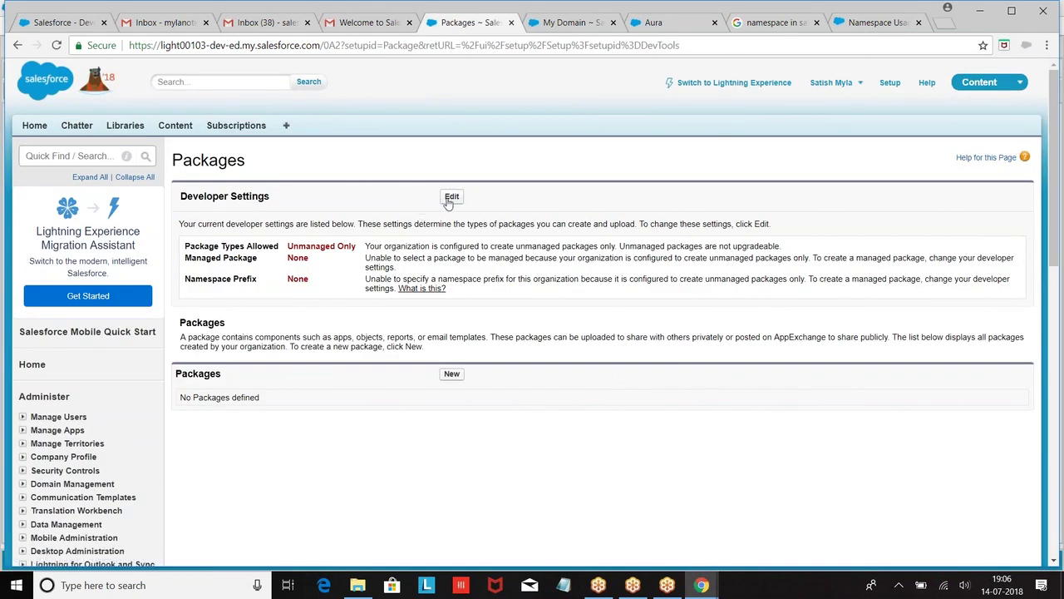
Reach the Register a namespace prefix form, then return to NameSpace_Notes.vfp
click(452, 197)
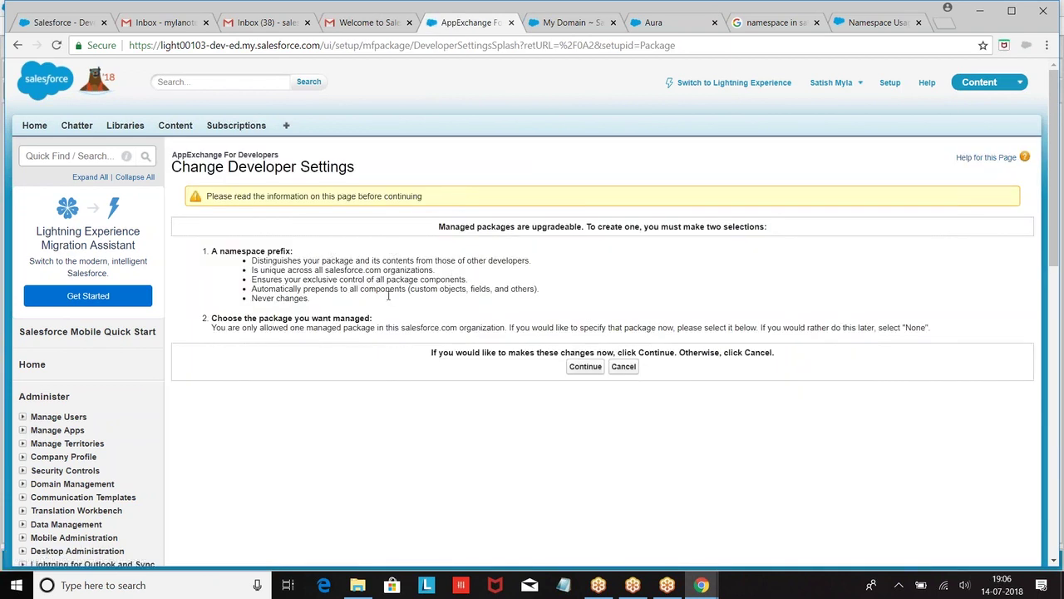
click(583, 367)
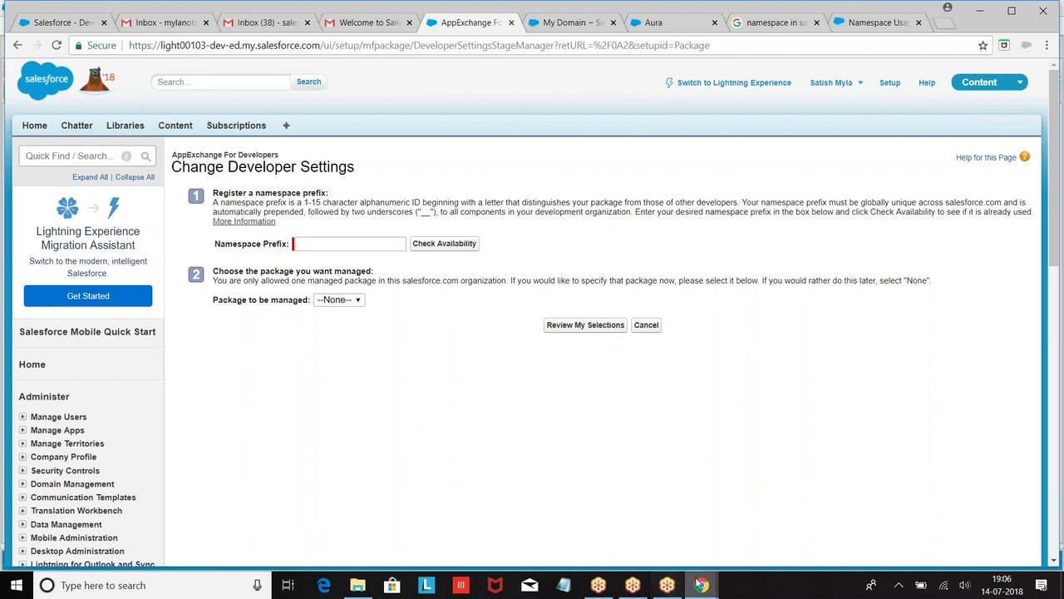
mouse_move(700, 585)
click(814, 523)
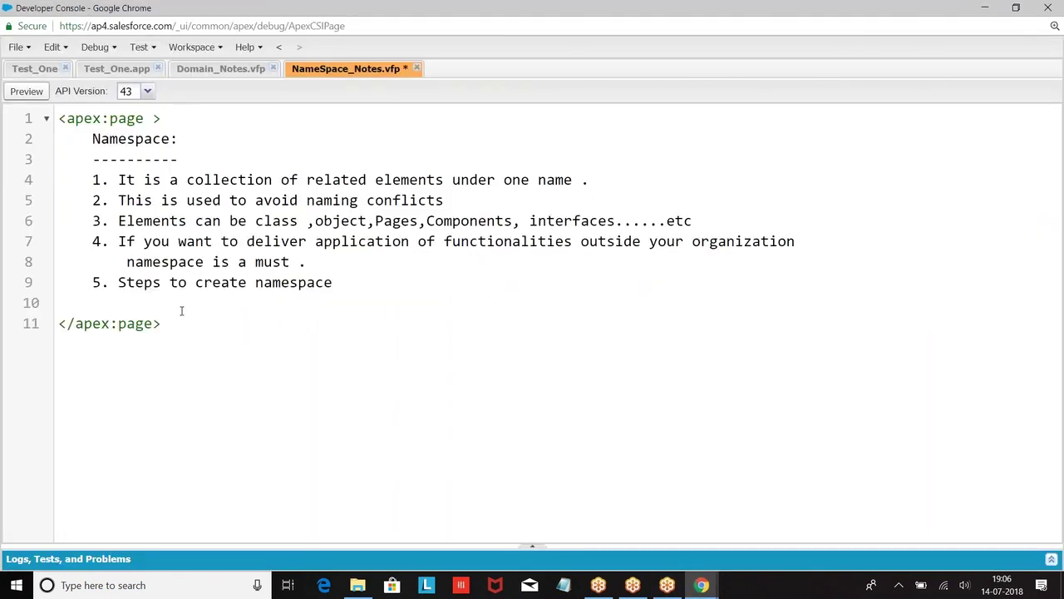
Under item 5, type the arrow steps Setup, Build, Create and Packages
text(etup)
key(Return)
text(|--->Build)
key(Return)
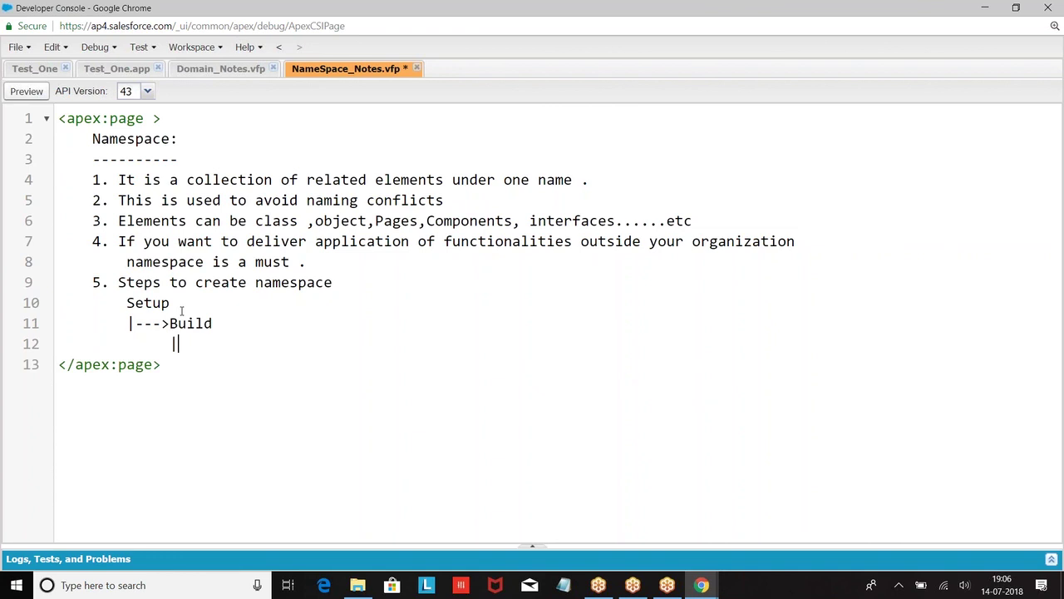
text(|---> Create)
key(Return)
key(Tab)
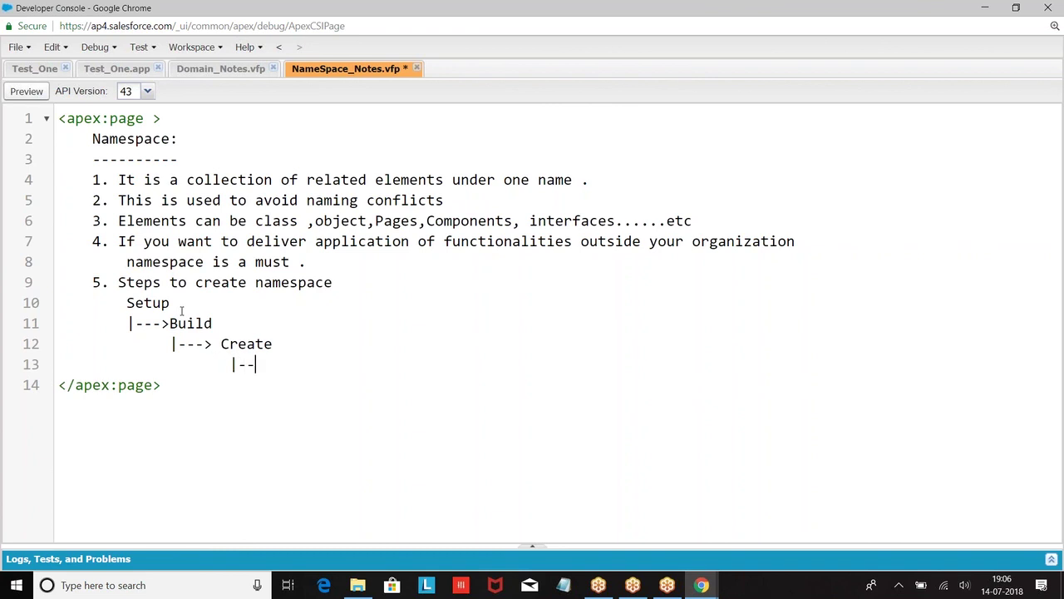
text(|--->Packages)
key(Return)
Add indented arrow steps Edit, Continue and Enter Namespace to the tree
text(|-->Edi)
key(BackSpace)
key(BackSpace)
key(BackSpace)
key(BackSpace)
text(>Edit)
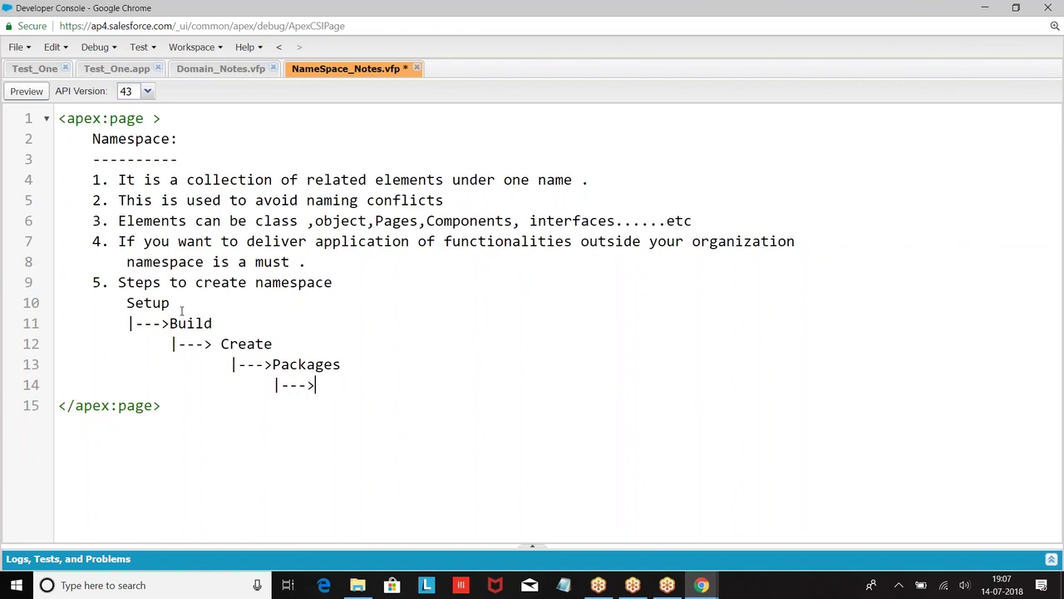
key(Return)
key(Tab)
key(Tab)
key(Tab)
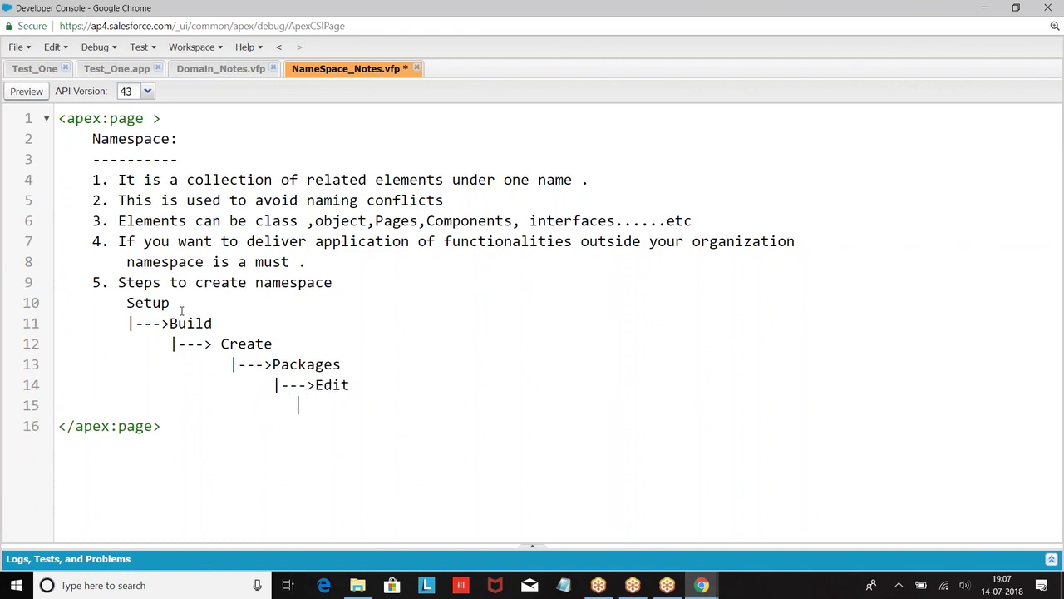
text(|--->Condit)
key(BackSpace)
key(BackSpace)
text(inue)
key(Return)
key(Tab)
key(Tab)
key(Tab)
key(Tab)
key(Tab)
key(Tab)
key(Tab)
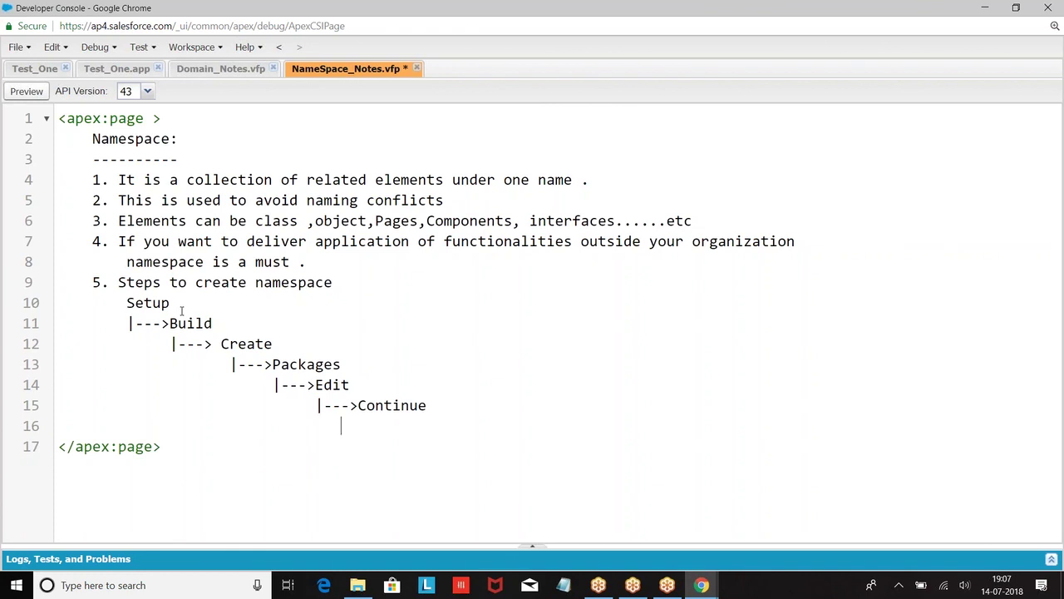
key(BackSpace)
text(|--->Enter Namsespace)
key(Return)
Finish the tree with 'Click on Review' and 'Save' steps, plus blank lines
key(Tab)
key(Tab)
key(Tab)
key(Tab)
key(Tab)
key(Tab)
key(Tab)
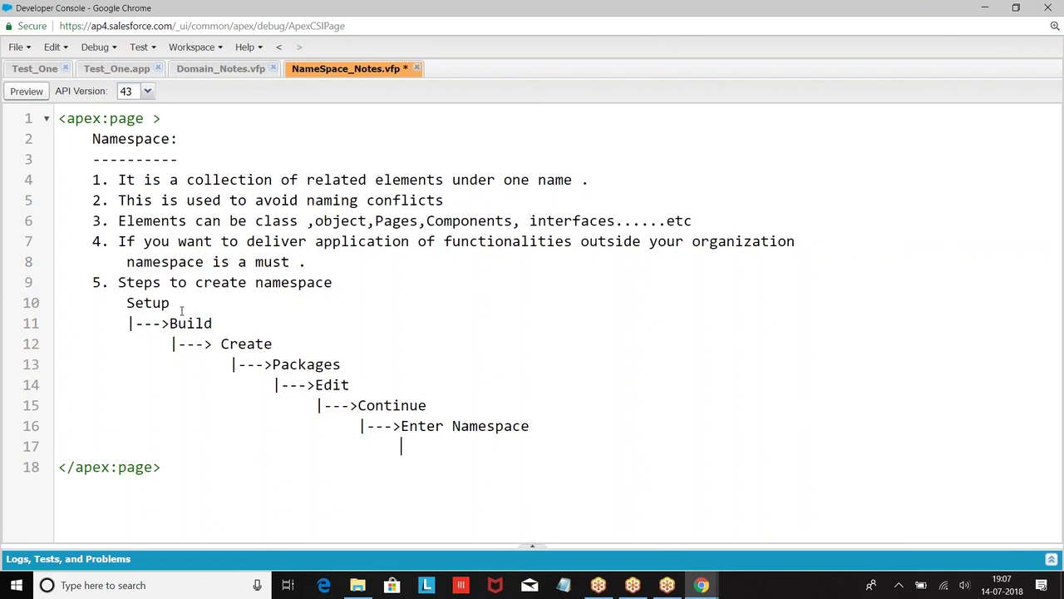
text(|-->Click on Review)
key(Return)
key(Tab)
key(Tab)
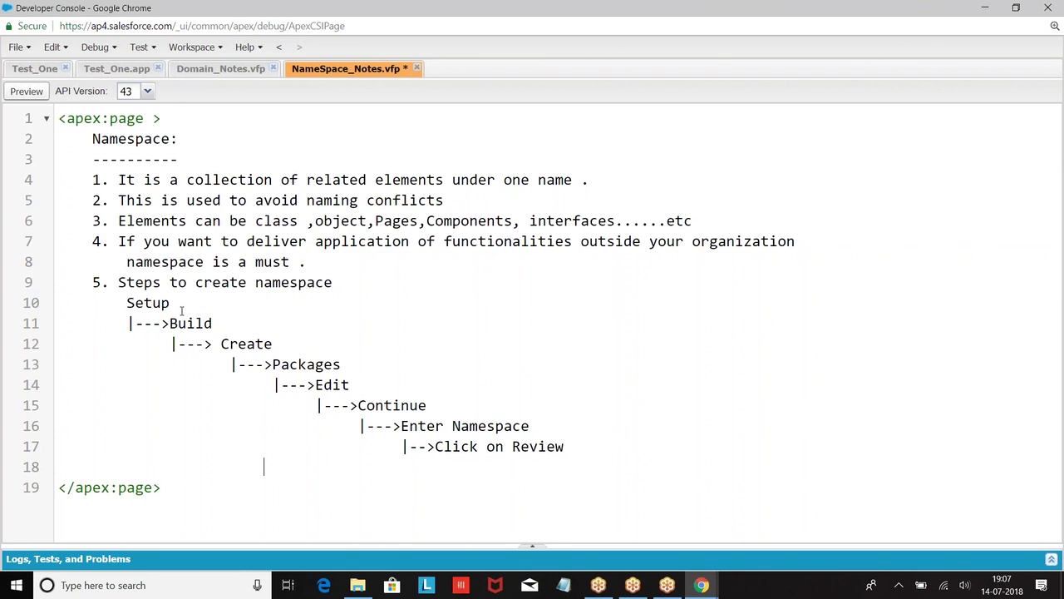
text(|--->Save)
key(Return)
key(Return)
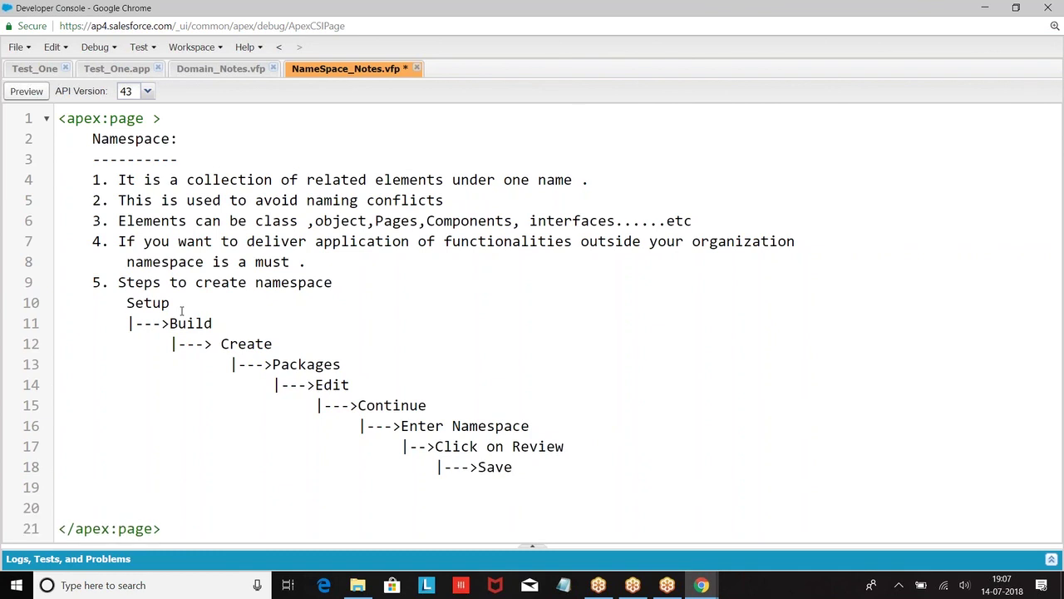
Below the step tree, write 'Note : If namespace is created'
text(Note : If namesap)
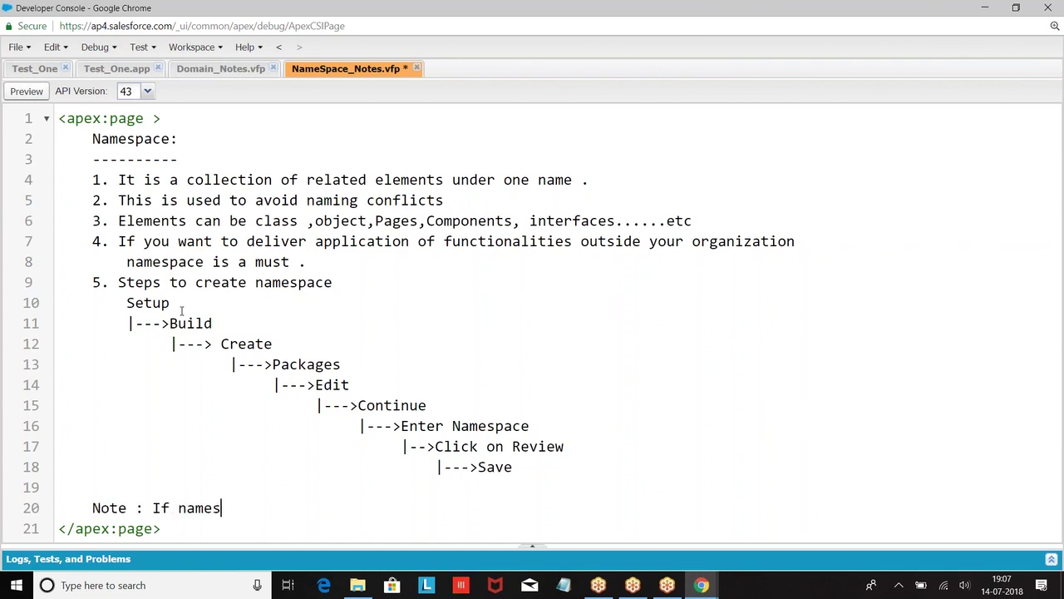
key(BackSpace)
key(BackSpace)
text(pace is created)
key(Return)
Add an indented 'Namespace.ClassName' line under the note
key(Tab)
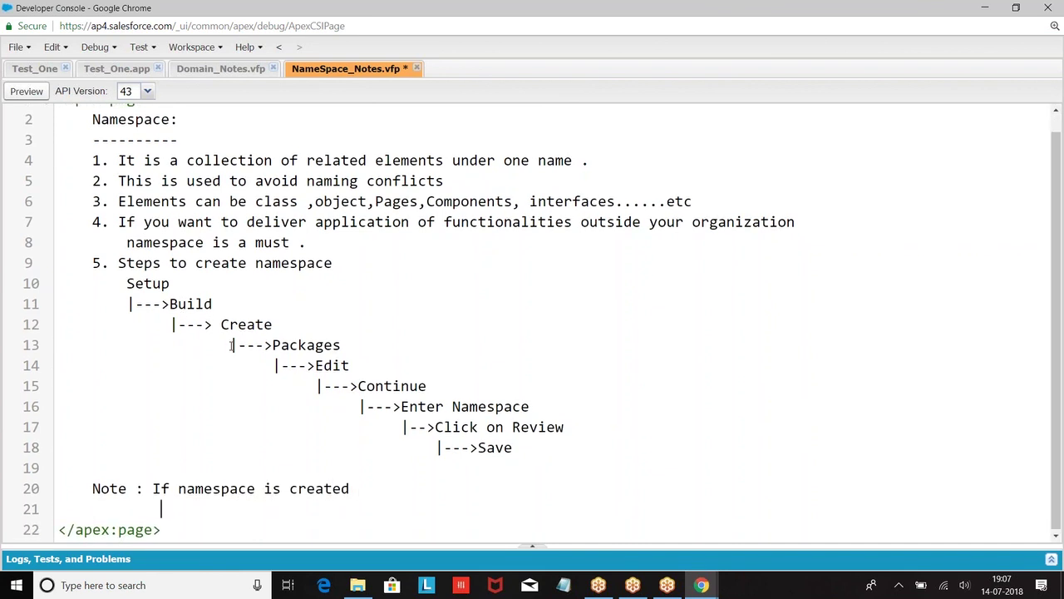
key(Return)
key(Tab)
key(Tab)
text(Nameps)
text(a)
key(BackSpace)
key(BackSpace)
text(ace)
key(BackSpace)
key(BackSpace)
key(BackSpace)
key(BackSpace)
text(space.ClassName)
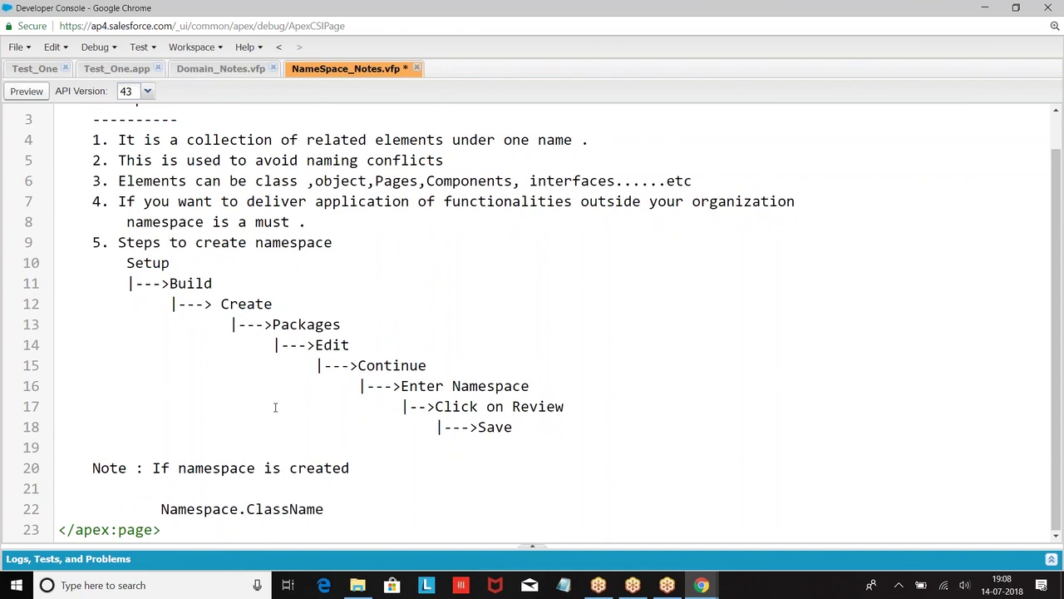
key(Return)
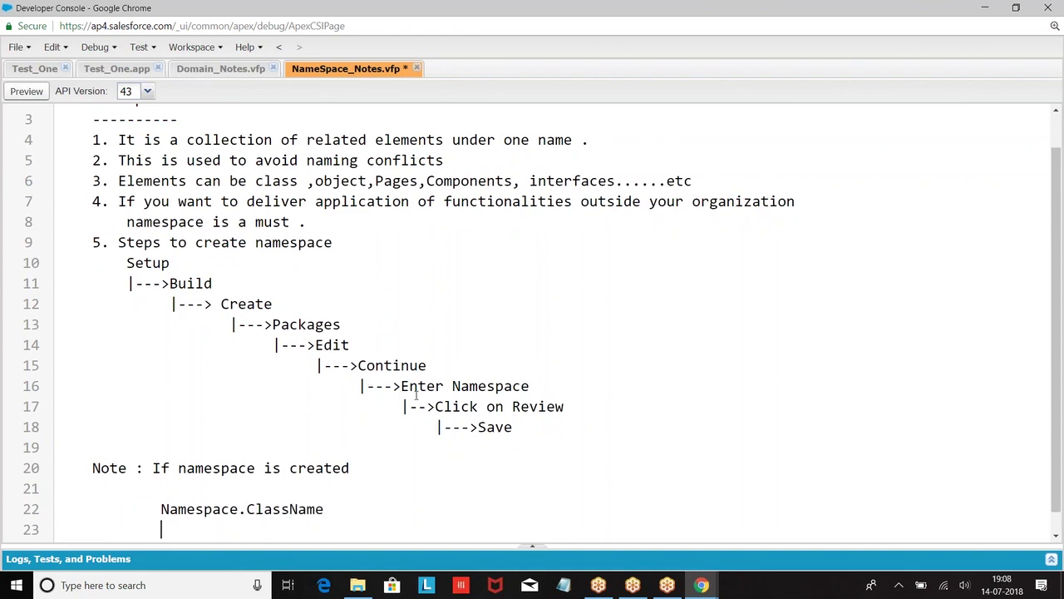